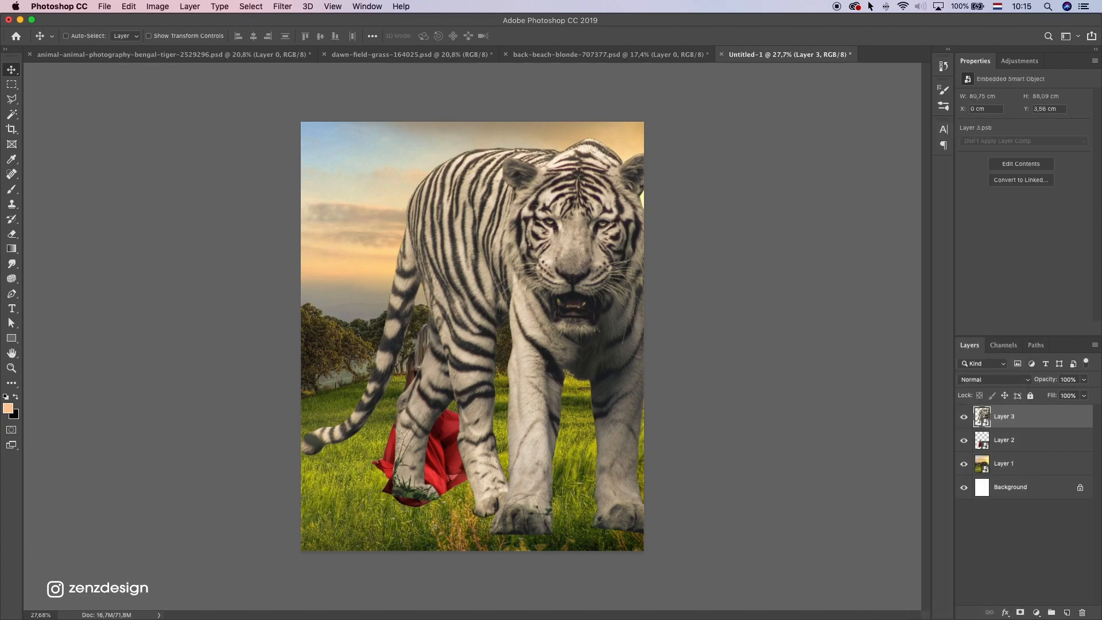
# Step: Scale the tiger down to about 72% and position it behind the woman in the meadow
pyautogui.press('super+t')
pyautogui.moveTo(664, 138); pyautogui.dragTo(606, 200)
pyautogui.moveTo(577, 266); pyautogui.dragTo(568, 241)
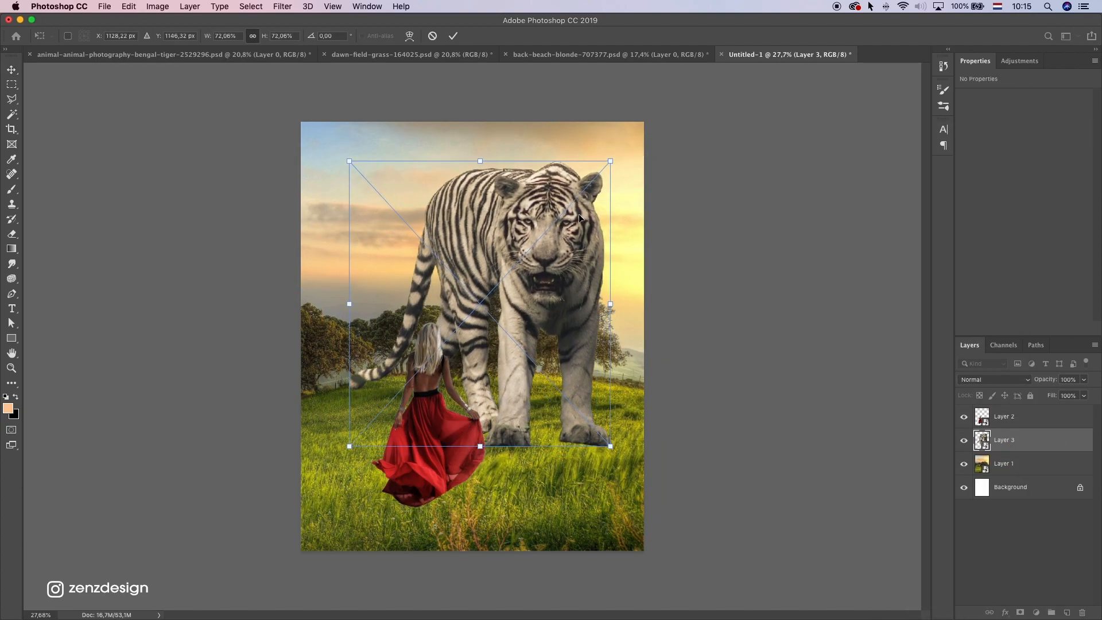
# Step: Scale down the woman in the red dress so she looks small beside the tiger
pyautogui.click(1028, 417)
pyautogui.press('super+t')
pyautogui.moveTo(485, 322); pyautogui.dragTo(446, 366)
pyautogui.press('Return')
# Step: Shrink the tiger a little further and reposition it on the grass behind the woman
pyautogui.click(1028, 441)
pyautogui.press('super+t')
pyautogui.moveTo(589, 171); pyautogui.dragTo(579, 182)
pyautogui.press('Return')
pyautogui.moveTo(495, 275); pyautogui.dragTo(535, 268)
pyautogui.click(1005, 463)
pyautogui.moveTo(453, 304); pyautogui.dragTo(394, 320)
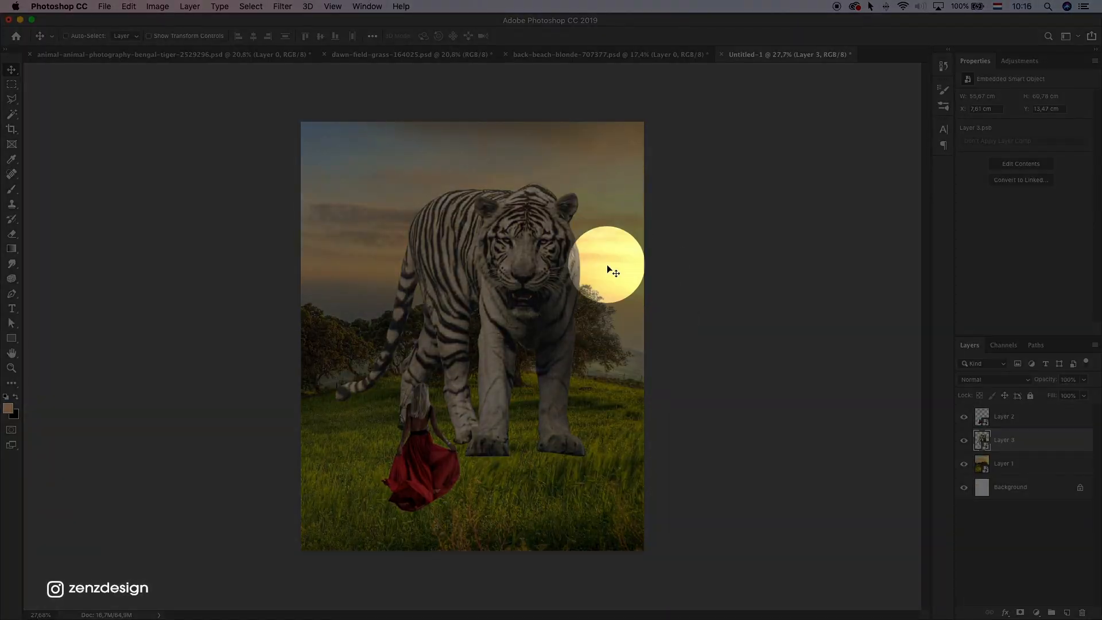
pyautogui.press('super+t')
pyautogui.moveTo(586, 184); pyautogui.dragTo(568, 204)
pyautogui.moveTo(491, 287); pyautogui.dragTo(488, 271)
pyautogui.press('Return')
# Step: Shift the woman slightly left so she stands just below the tip of the tiger's tail
pyautogui.keyDown('super'); pyautogui.click(425, 439); pyautogui.keyUp('super')
pyautogui.moveTo(424, 439); pyautogui.dragTo(409, 439)
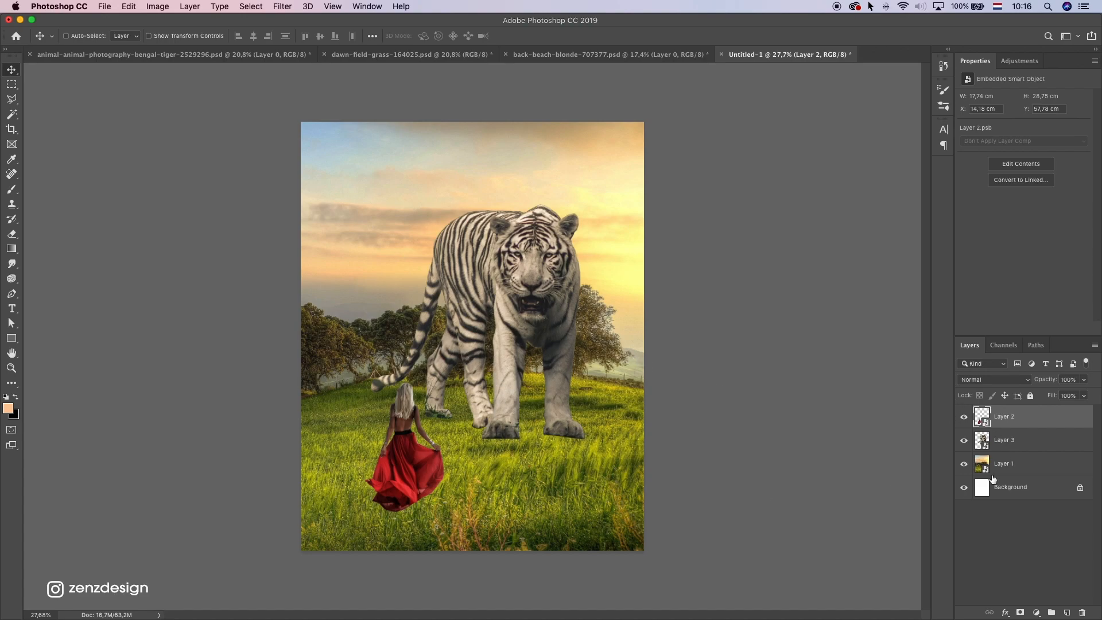
pyautogui.click(965, 417)
pyautogui.click(966, 417)
# Step: Create a layer group named model and put the woman's layer into it
pyautogui.click(1052, 612)
pyautogui.doubleClick(1006, 412)
pyautogui.write('md')
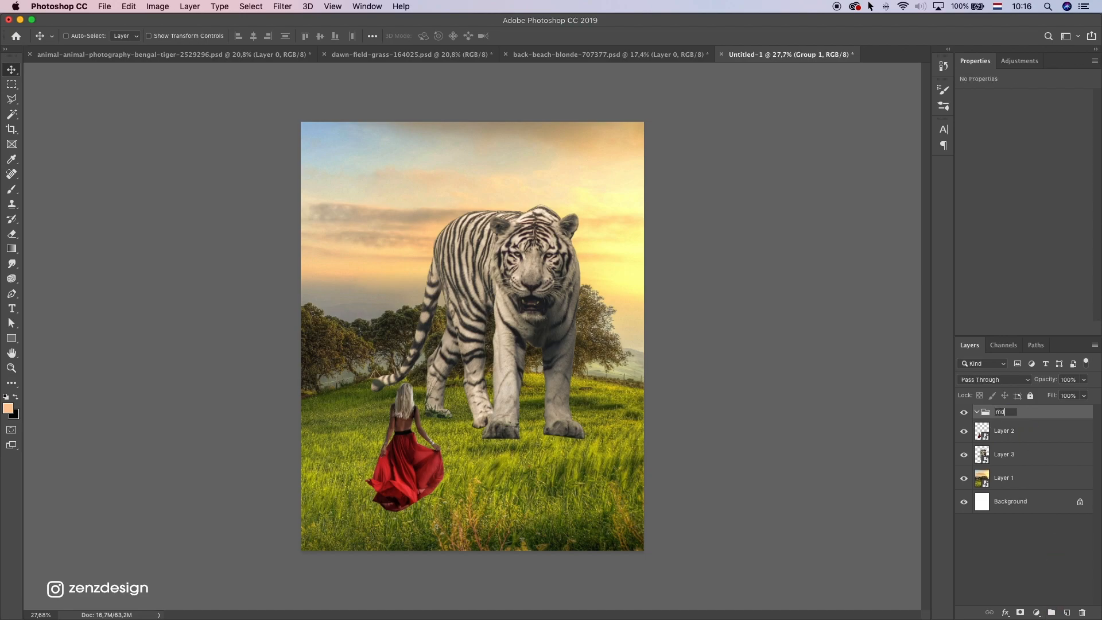
pyautogui.write('model')
pyautogui.press('Return')
pyautogui.moveTo(1026, 438); pyautogui.dragTo(1020, 413)
# Step: Create a layer group named tiger and put the tiger's layer into it
pyautogui.click(1019, 454)
pyautogui.click(1052, 612)
pyautogui.doubleClick(1002, 450)
pyautogui.write('tiger')
pyautogui.press('Return')
pyautogui.moveTo(1031, 471); pyautogui.dragTo(1039, 453)
# Step: Add a layer mask to the woman's layer and activate the Brush tool
pyautogui.click(1028, 430)
pyautogui.click(1021, 613)
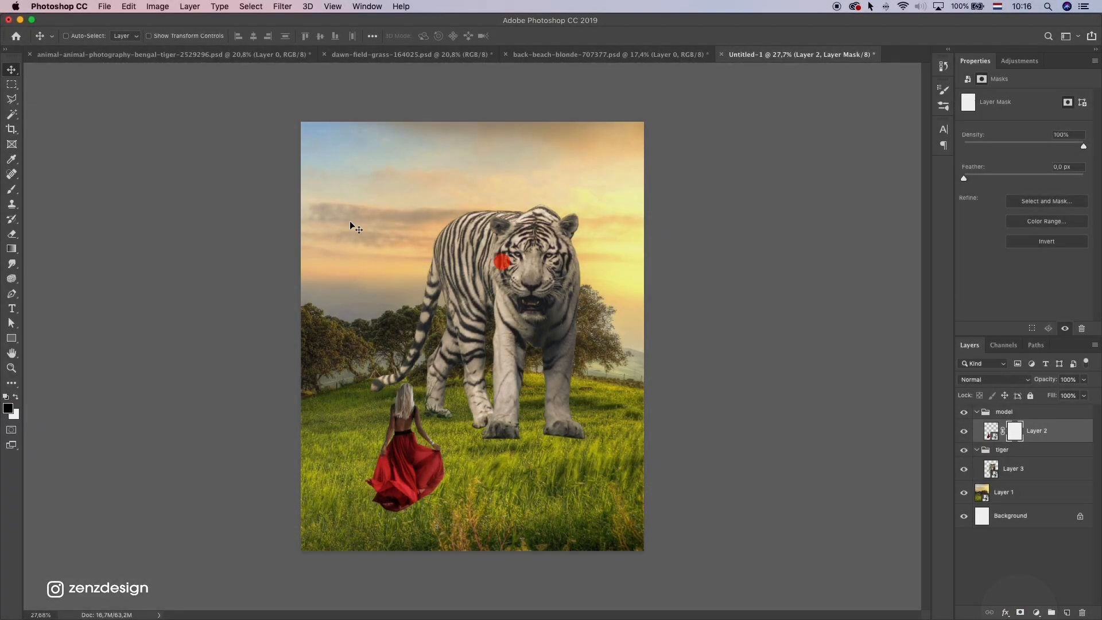
pyautogui.click(11, 201)
pyautogui.click(11, 189)
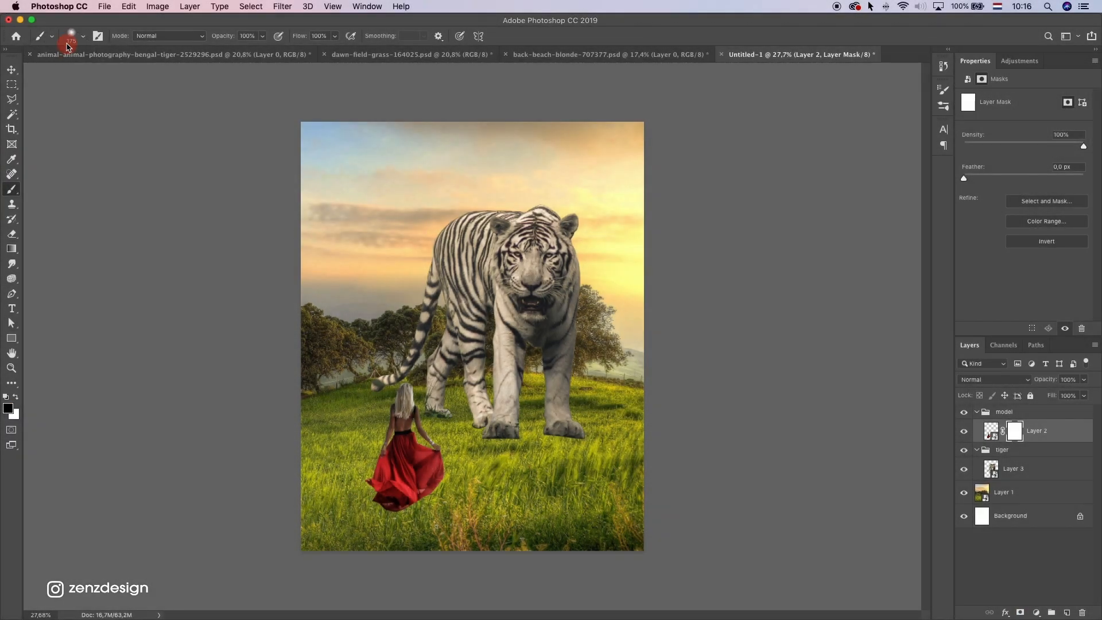
# Step: Choose the 112 px Dune Grass brush from the default set of the Legacy Brushes
pyautogui.click(83, 36)
pyautogui.click(22, 144)
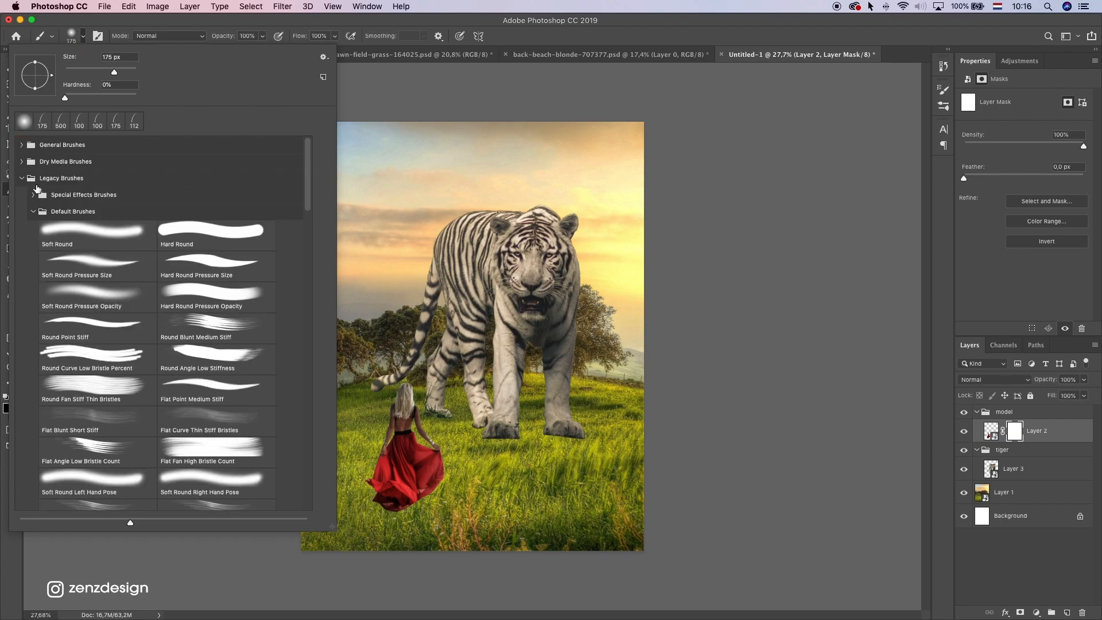
pyautogui.click(36, 213)
pyautogui.click(49, 165)
pyautogui.click(57, 179)
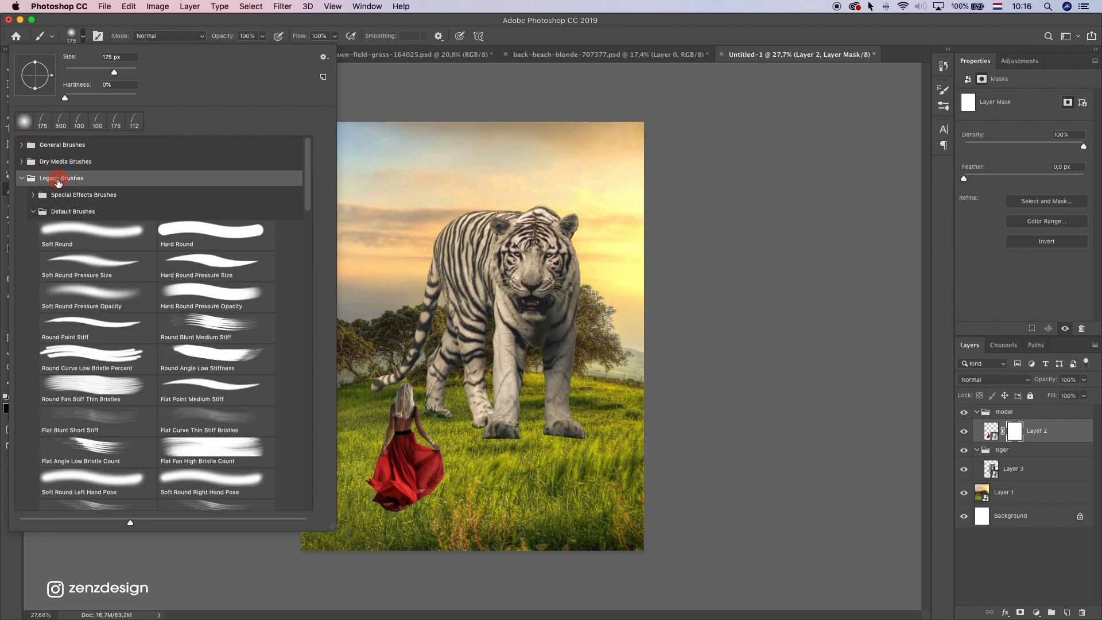
pyautogui.click(39, 216)
pyautogui.scroll(-10, 198, 332)
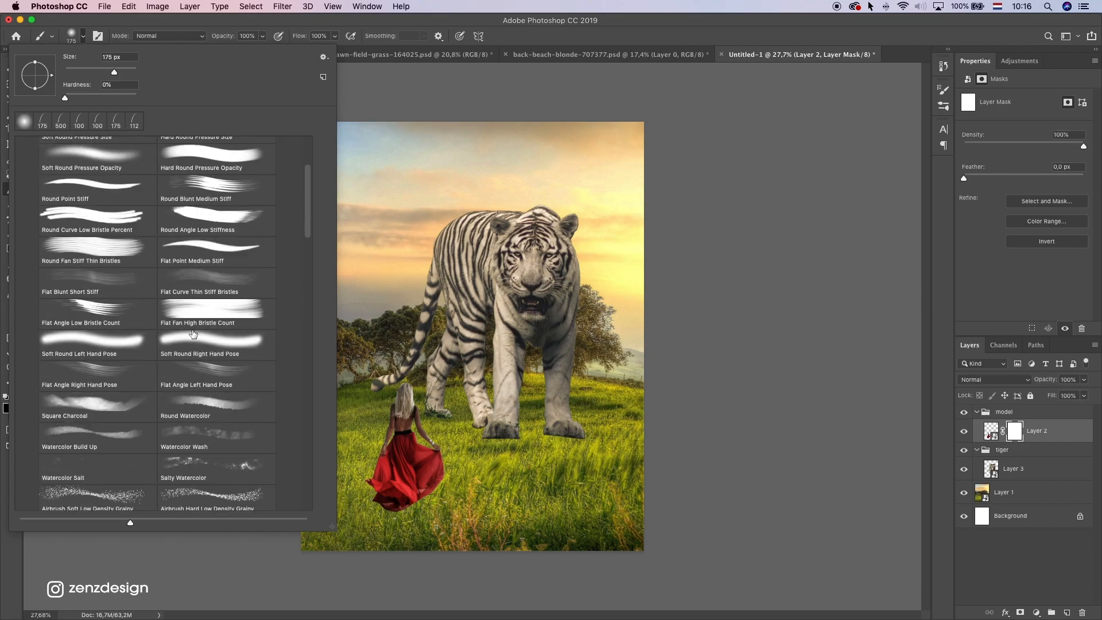
pyautogui.scroll(-6, 186, 334)
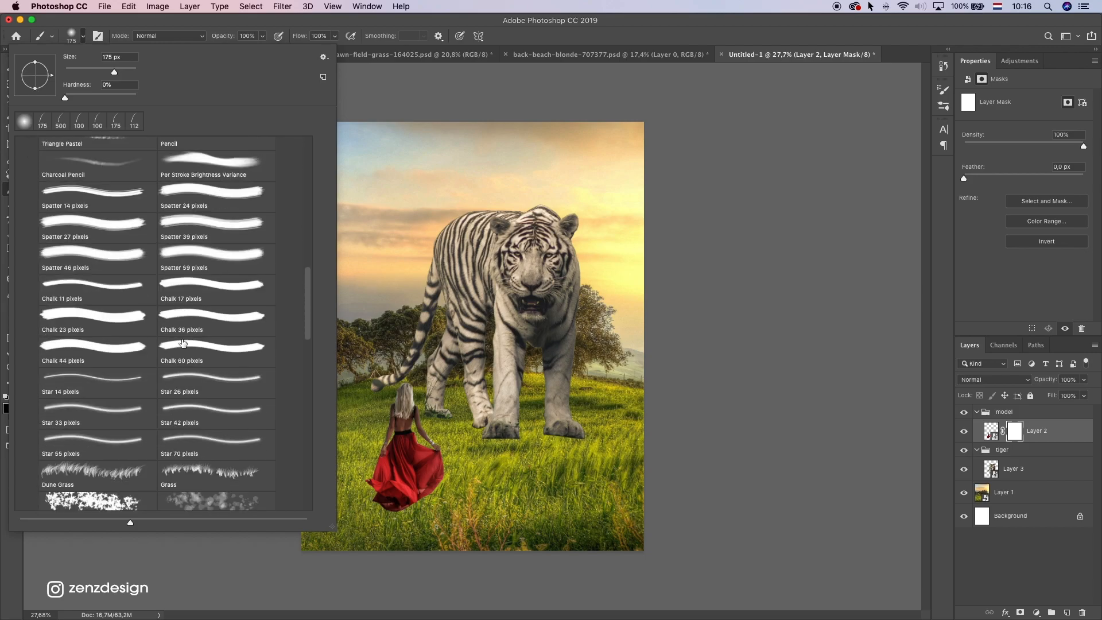
pyautogui.click(113, 303)
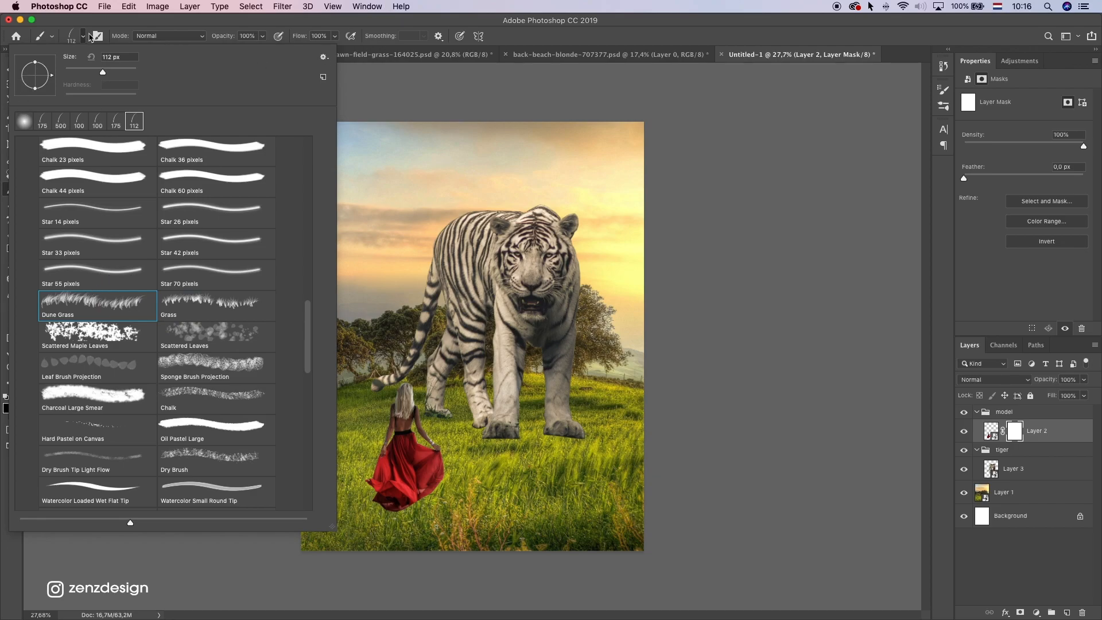
pyautogui.click(516, 29)
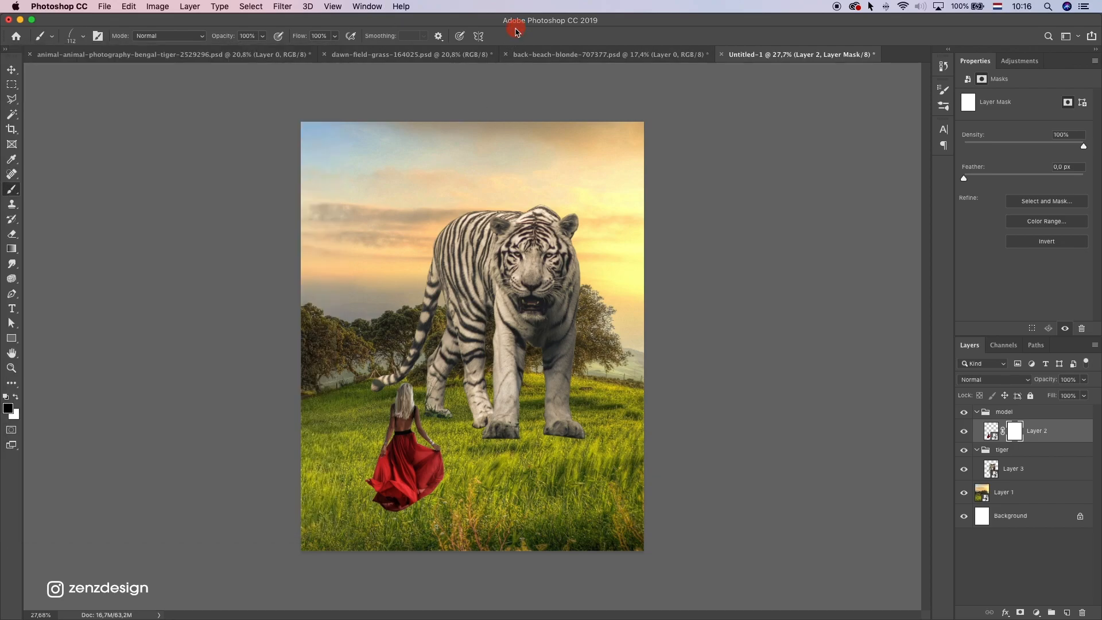
# Step: Turn off Color Dynamics in the settings of the Dune Grass brush
pyautogui.click(368, 7)
pyautogui.click(309, 77)
pyautogui.click(98, 35)
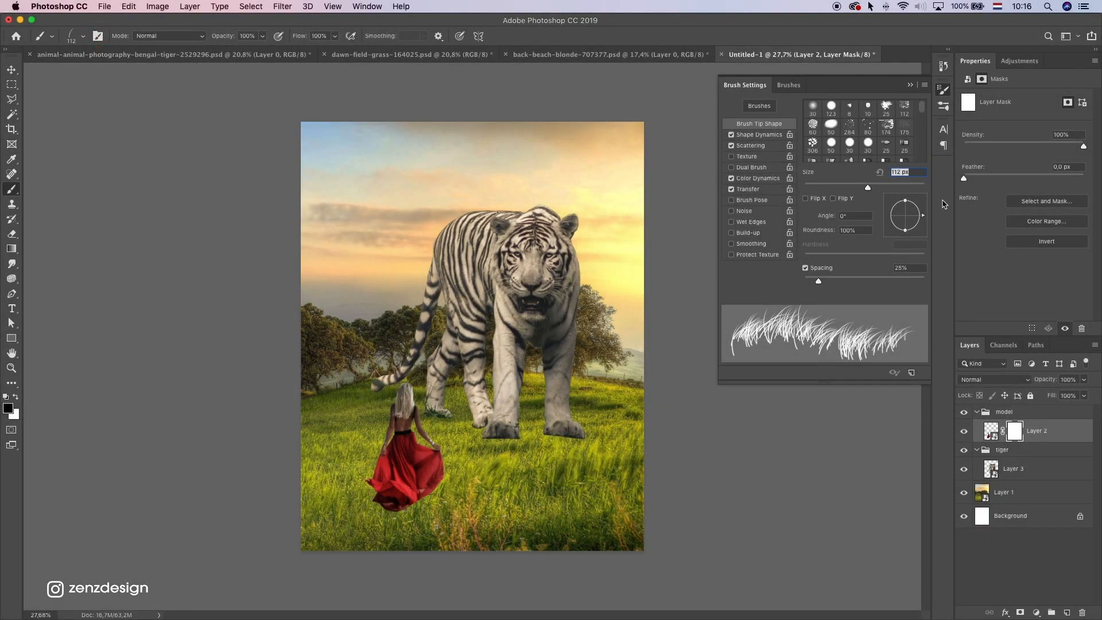
pyautogui.click(732, 180)
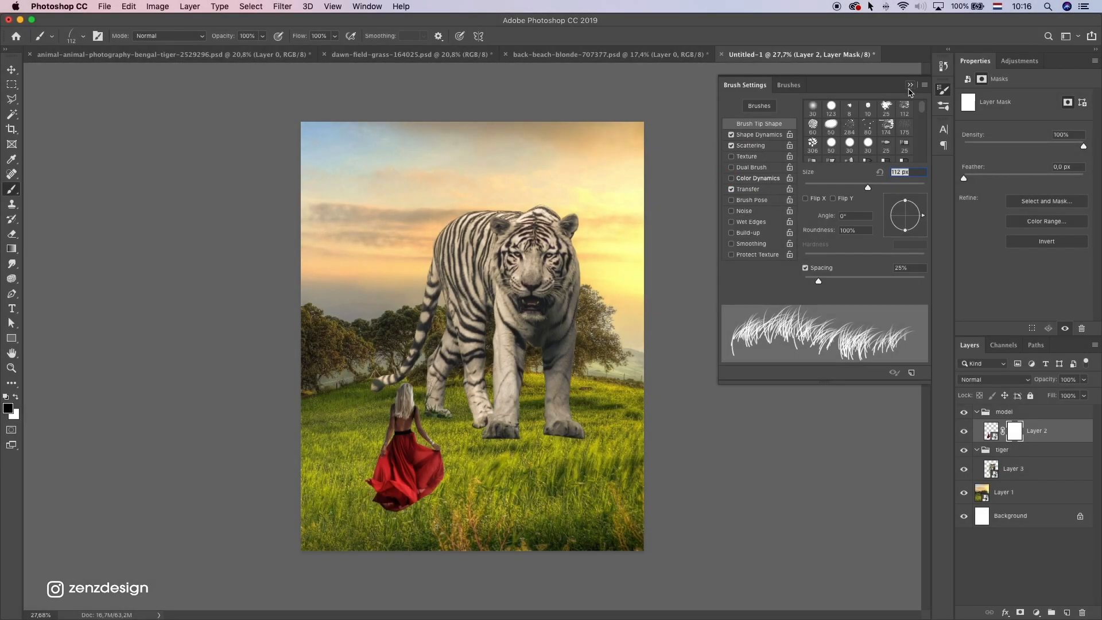
pyautogui.click(1006, 149)
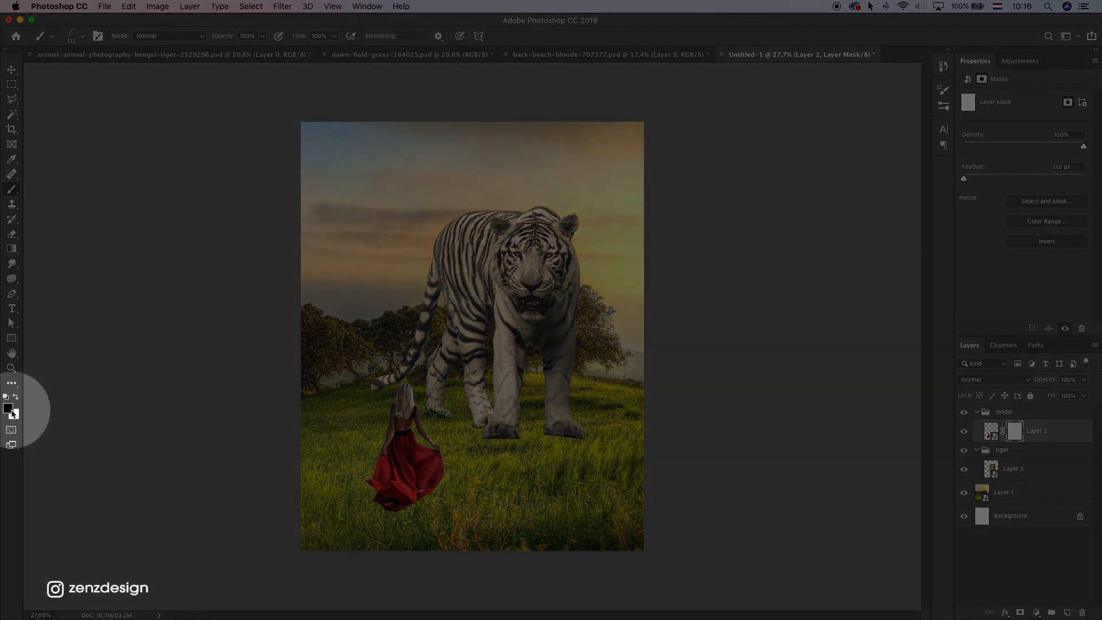
# Step: Add a layer mask to the tiger's layer
pyautogui.scroll(10, 500, 438)
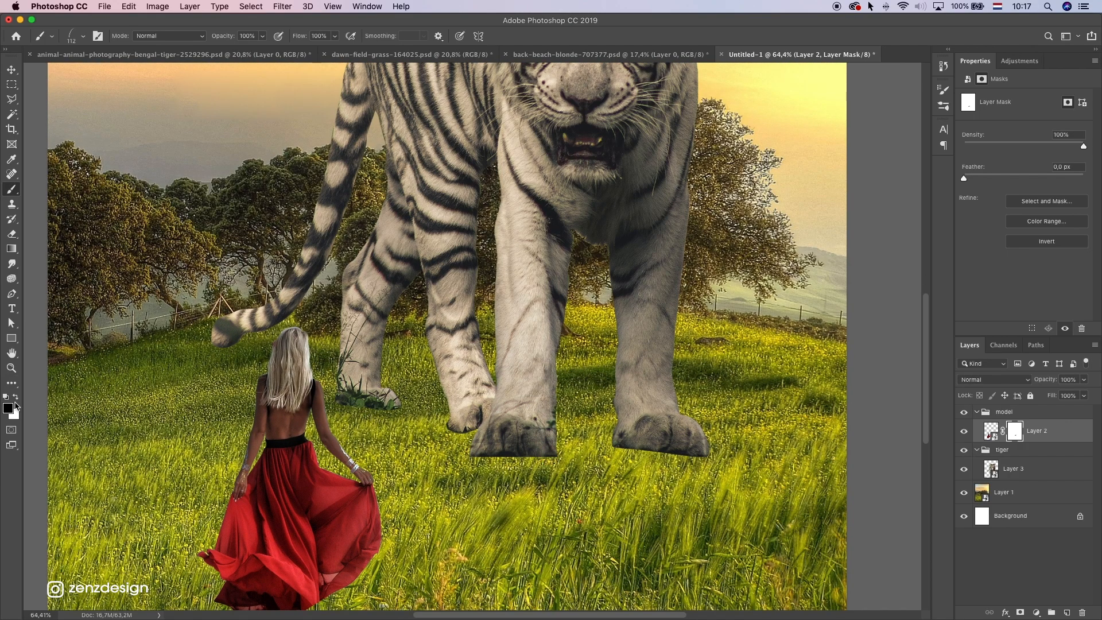
pyautogui.click(1029, 469)
pyautogui.click(1022, 612)
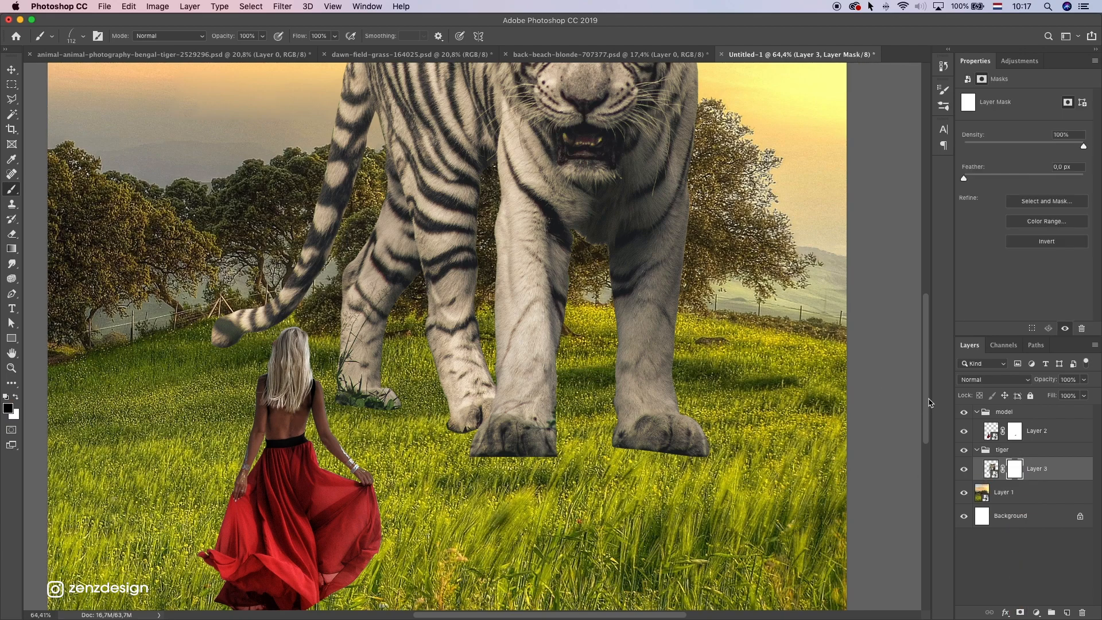
# Step: Hide the model group and mask the undersides of the tiger's front paws with black strokes of a smaller grass brush
pyautogui.click(965, 413)
pyautogui.moveTo(488, 454)
pyautogui.mouseDown()
pyautogui.moveTo(514, 468)
pyautogui.moveTo(555, 460)
pyautogui.mouseUp()
pyautogui.press('[')
pyautogui.press('[')
pyautogui.moveTo(481, 459); pyautogui.dragTo(551, 453)
pyautogui.moveTo(618, 457)
pyautogui.mouseDown()
pyautogui.moveTo(668, 468)
pyautogui.moveTo(612, 494)
pyautogui.moveTo(700, 458)
pyautogui.mouseUp()
pyautogui.press('p')
pyautogui.click(468, 442)
pyautogui.press('super+z')
pyautogui.press('b')
pyautogui.press('super+z')
# Step: Mask the undersides of the tiger's hind paws with grass brush strokes so they sink into the meadow
pyautogui.moveTo(388, 408)
pyautogui.mouseDown()
pyautogui.moveTo(347, 400)
pyautogui.moveTo(401, 404)
pyautogui.mouseUp()
pyautogui.moveTo(466, 439); pyautogui.dragTo(449, 434)
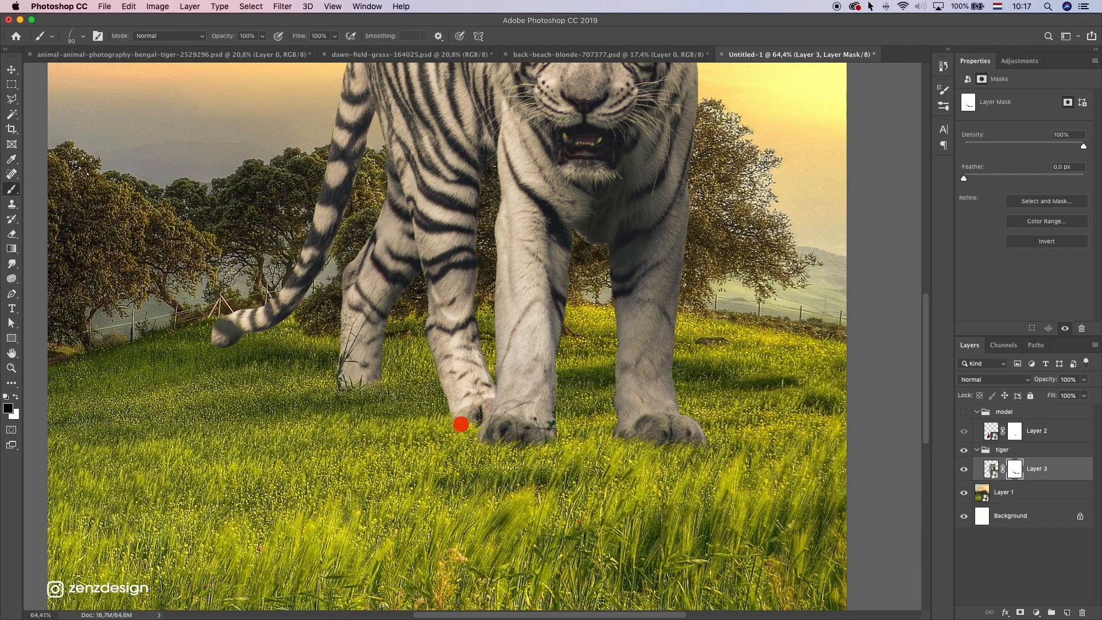
pyautogui.scroll(-3, 498, 434)
pyautogui.scroll(-1, 499, 434)
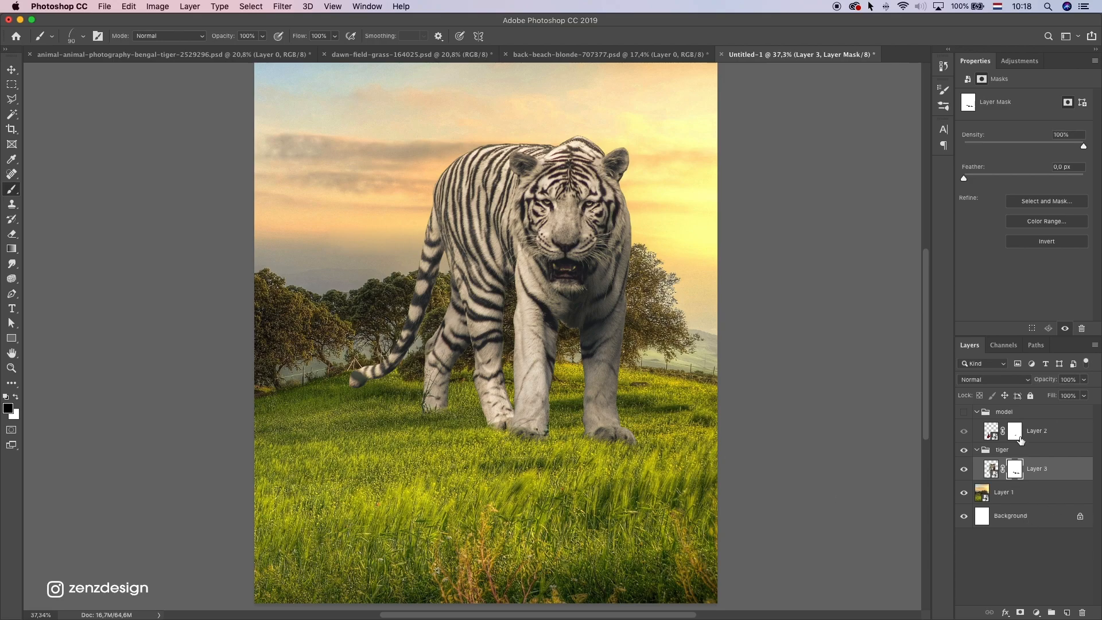
# Step: Show the model group and mask the hem of the red dress with strokes of a 125 px grass brush
pyautogui.click(992, 432)
pyautogui.click(965, 413)
pyautogui.click(1015, 432)
pyautogui.scroll(2, 474, 482)
pyautogui.moveTo(460, 443); pyautogui.dragTo(578, 333)
pyautogui.moveTo(451, 438)
pyautogui.mouseDown()
pyautogui.moveTo(545, 412)
pyautogui.moveTo(528, 395)
pyautogui.moveTo(470, 430)
pyautogui.moveTo(529, 420)
pyautogui.mouseUp()
pyautogui.moveTo(534, 426)
pyautogui.mouseDown()
pyautogui.moveTo(557, 410)
pyautogui.moveTo(454, 413)
pyautogui.mouseUp()
pyautogui.scroll(-3, 505, 448)
pyautogui.scroll(5, 505, 450)
pyautogui.press('super+z')
pyautogui.press('[')
pyautogui.press('[')
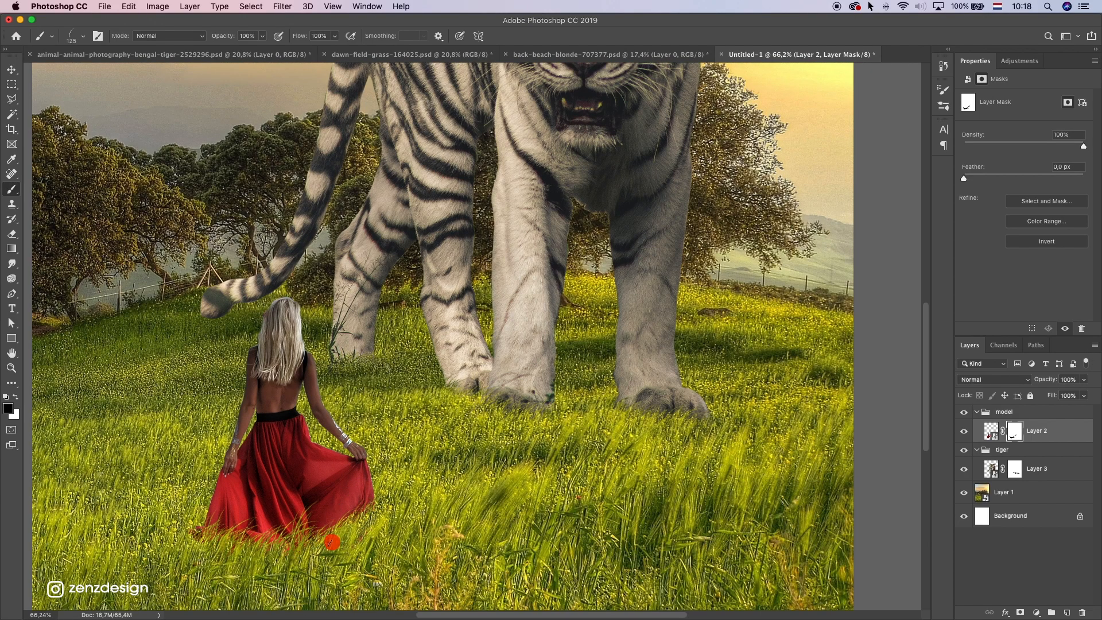
pyautogui.scroll(-5, 374, 505)
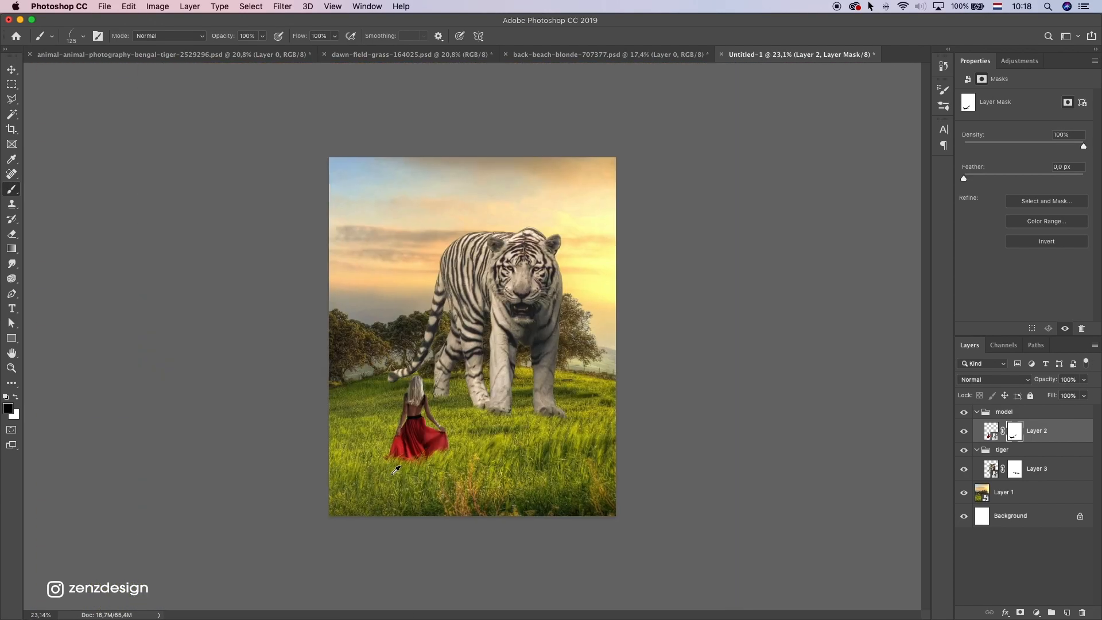
pyautogui.scroll(3, 402, 466)
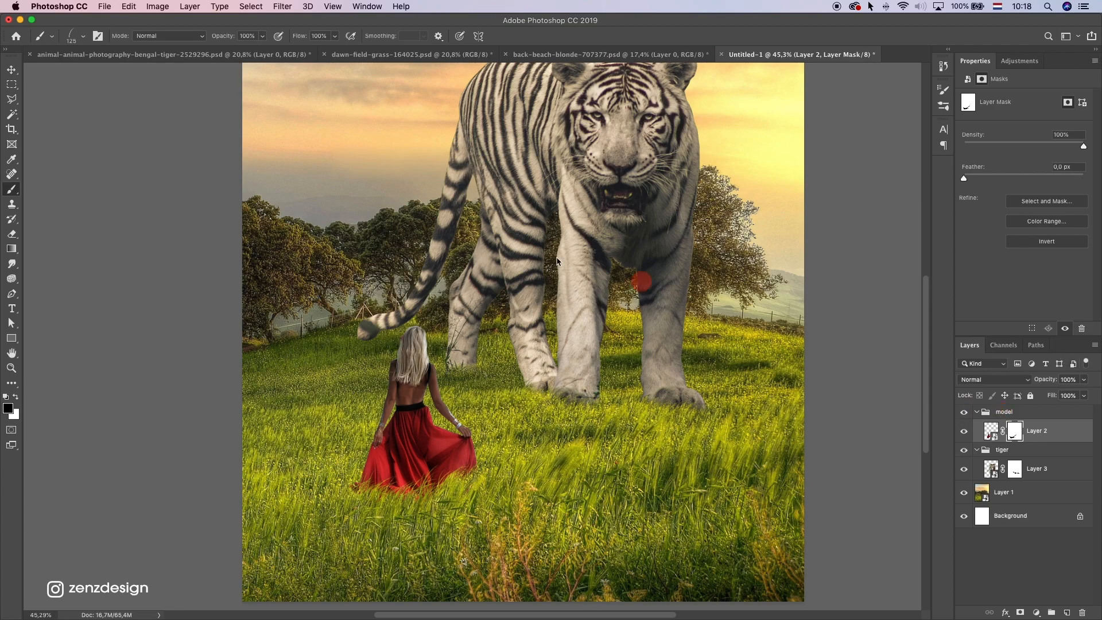
# Step: Move the whole model group slightly left and down in the meadow
pyautogui.click(1010, 412)
pyautogui.press('v')
pyautogui.moveTo(404, 357); pyautogui.dragTo(488, 351)
pyautogui.scroll(1, 495, 327)
pyautogui.scroll(-5, 495, 326)
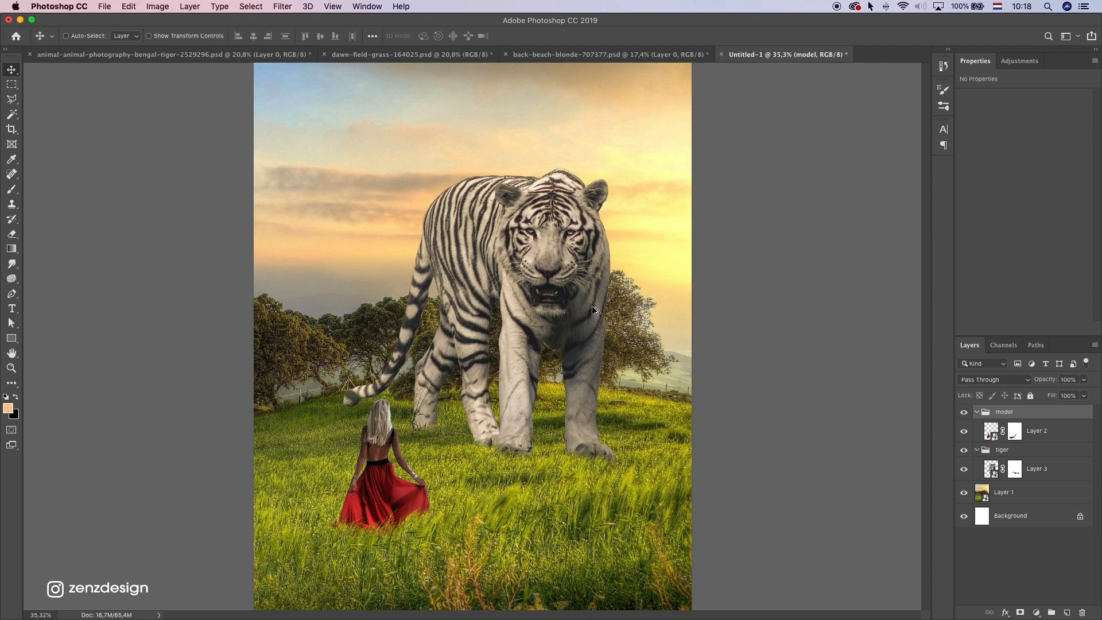
pyautogui.scroll(3, 442, 317)
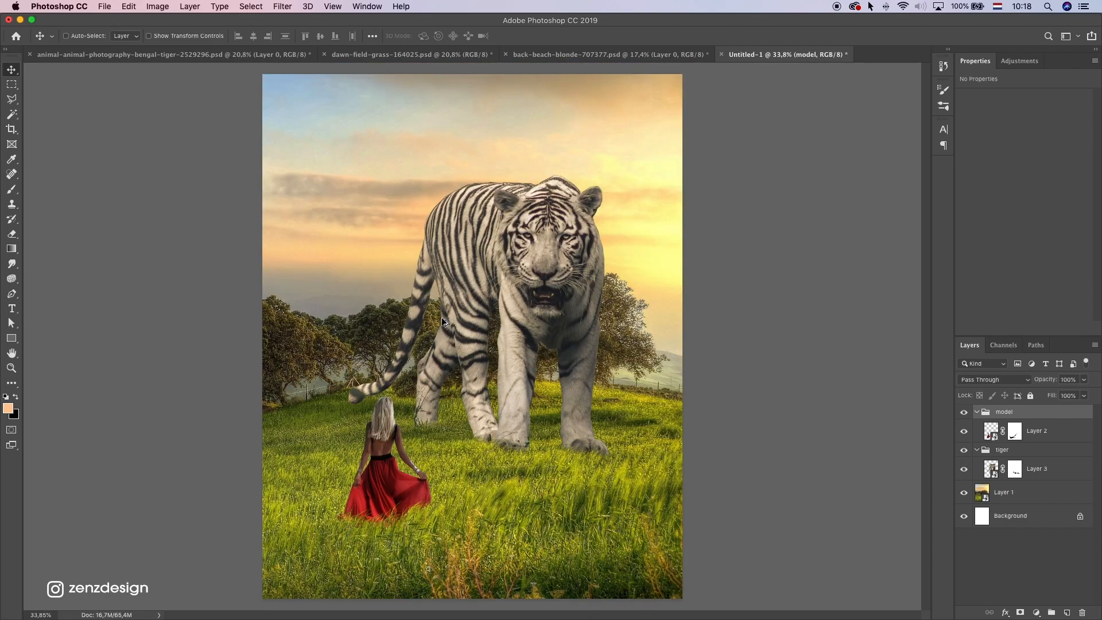
# Step: Add a Hue/Saturation adjustment layer clipped to the woman's layer
pyautogui.click(1031, 432)
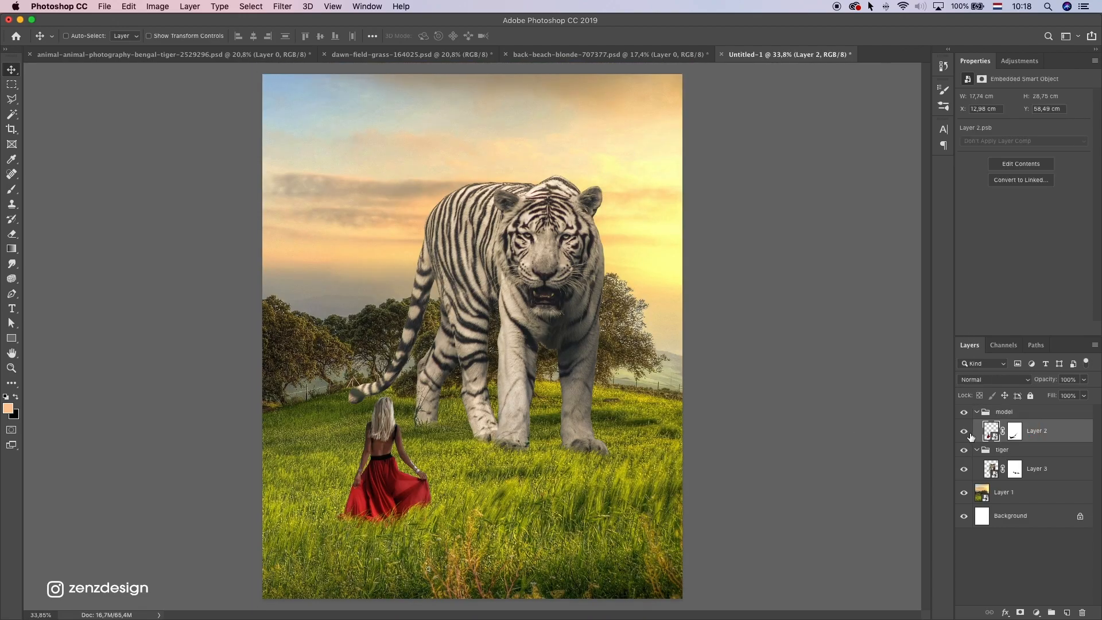
pyautogui.click(1036, 612)
pyautogui.click(1051, 486)
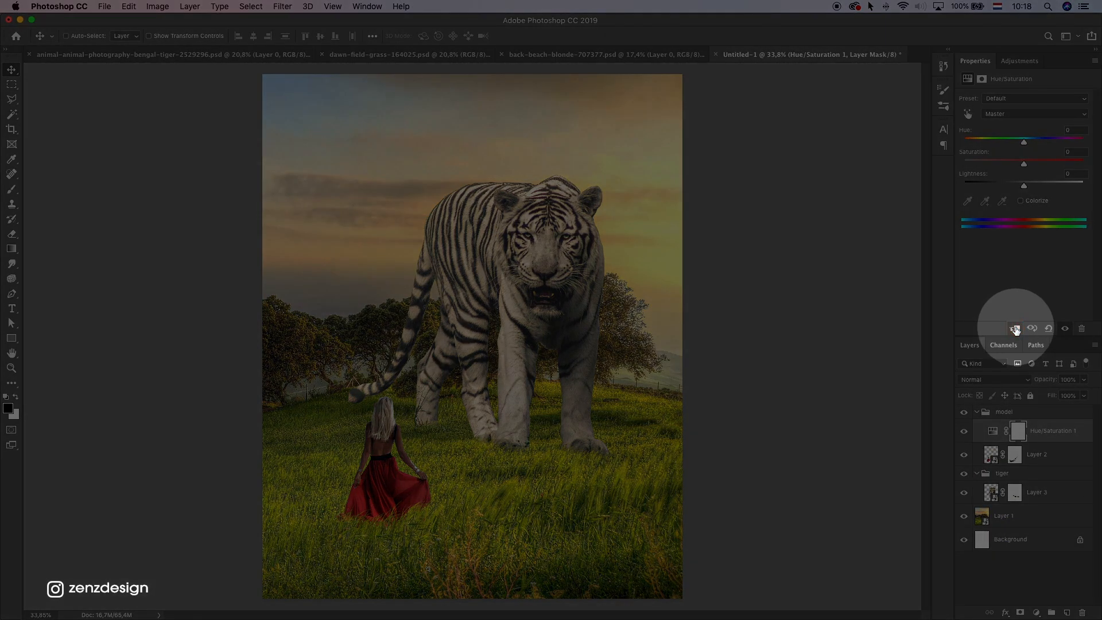
pyautogui.click(1015, 329)
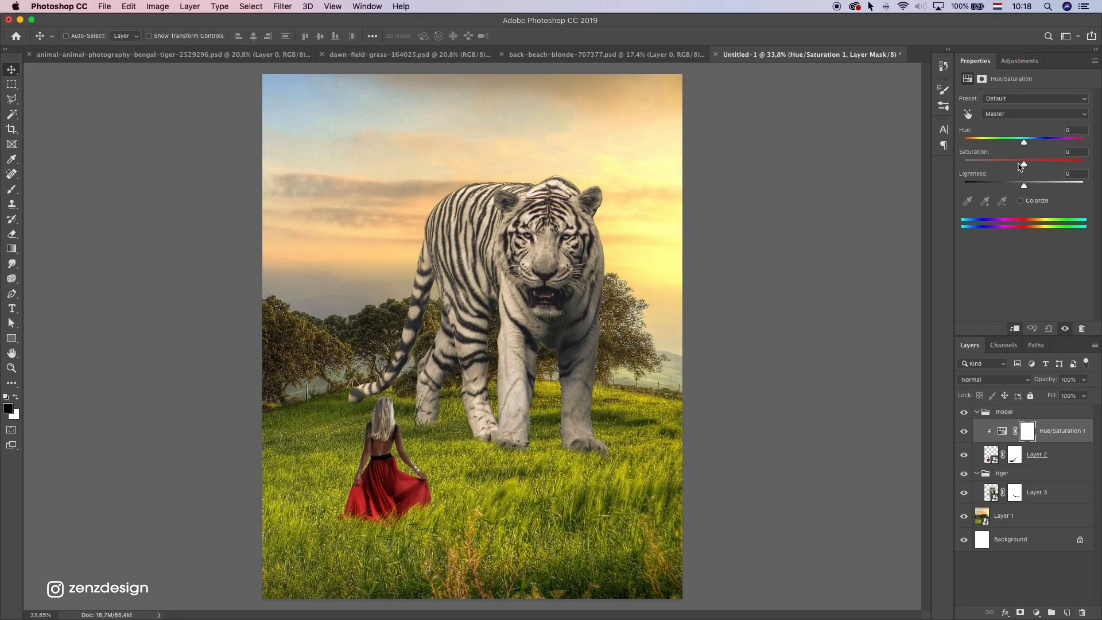
# Step: Lower the Reds saturation in the woman's Hue/Saturation adjustment and set its Master saturation to -18
pyautogui.moveTo(1023, 165); pyautogui.dragTo(1015, 166)
pyautogui.click(1010, 114)
pyautogui.click(1014, 125)
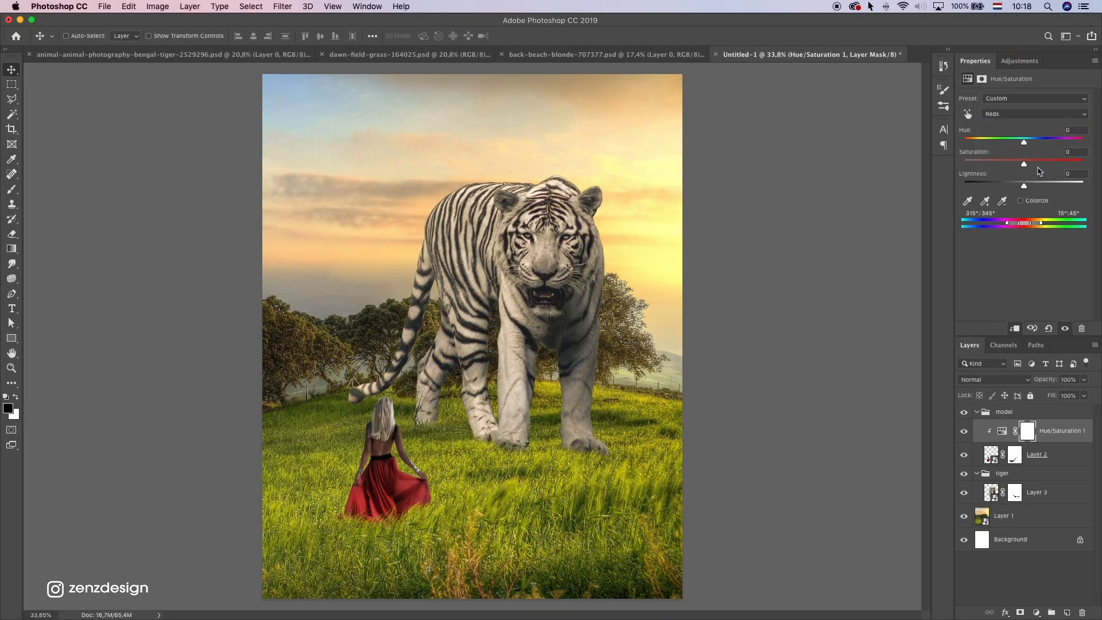
pyautogui.moveTo(1006, 165); pyautogui.dragTo(997, 165)
pyautogui.click(1011, 115)
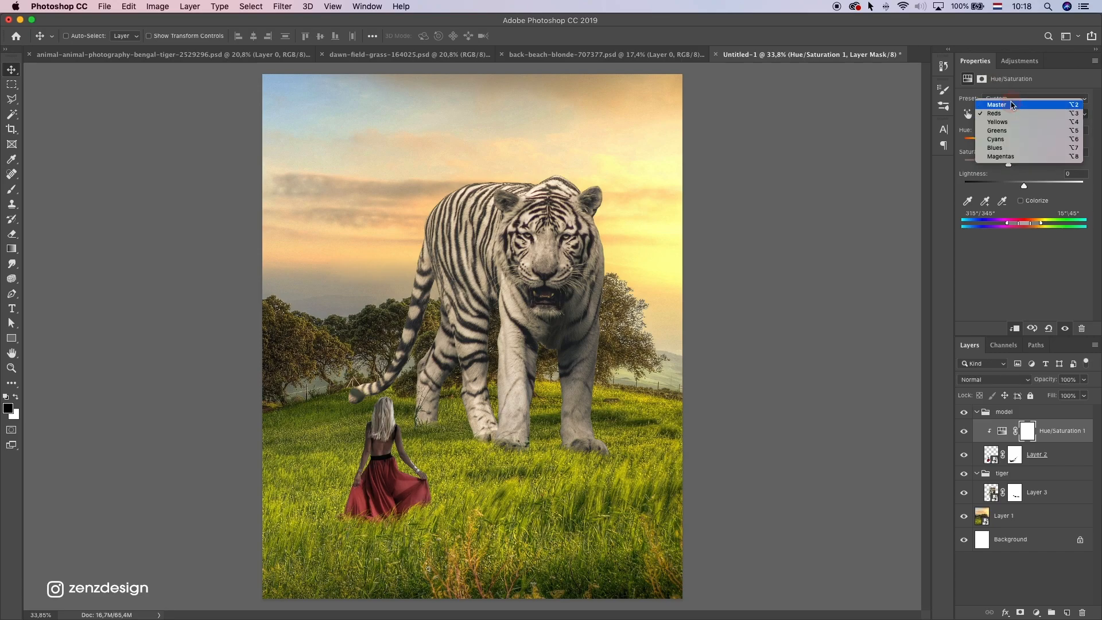
pyautogui.click(1002, 103)
pyautogui.moveTo(1013, 165); pyautogui.dragTo(1003, 166)
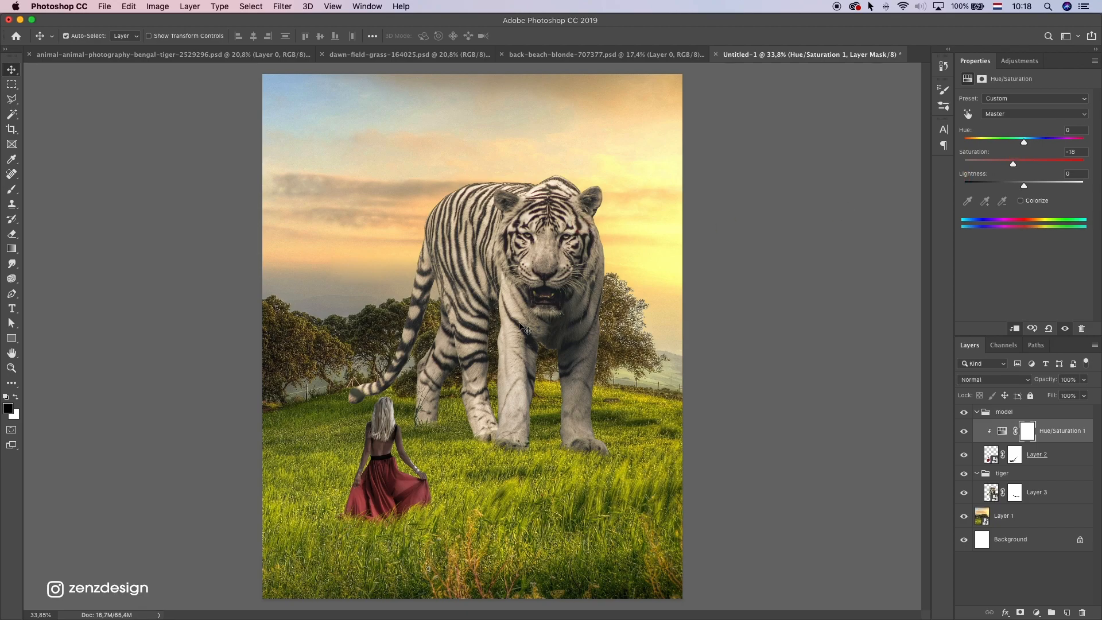
# Step: Create a layer group named grass and put the landscape background layer into it
pyautogui.click(992, 519)
pyautogui.click(965, 516)
pyautogui.click(965, 517)
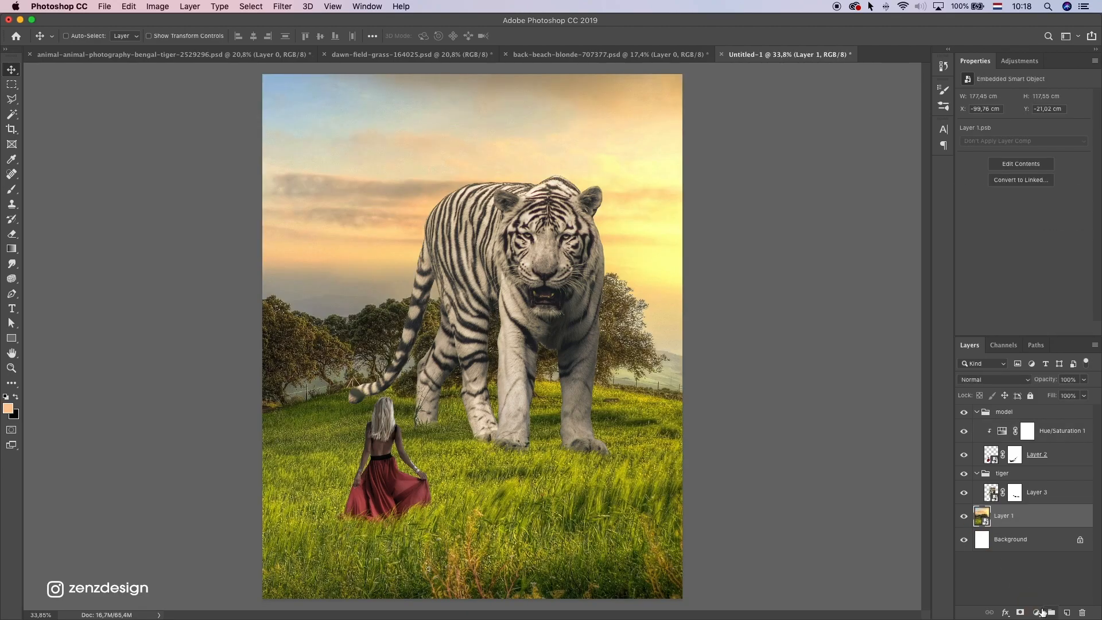
pyautogui.click(1052, 612)
pyautogui.doubleClick(1006, 511)
pyautogui.write('grass')
pyautogui.press('Return')
pyautogui.moveTo(1040, 534); pyautogui.dragTo(1046, 519)
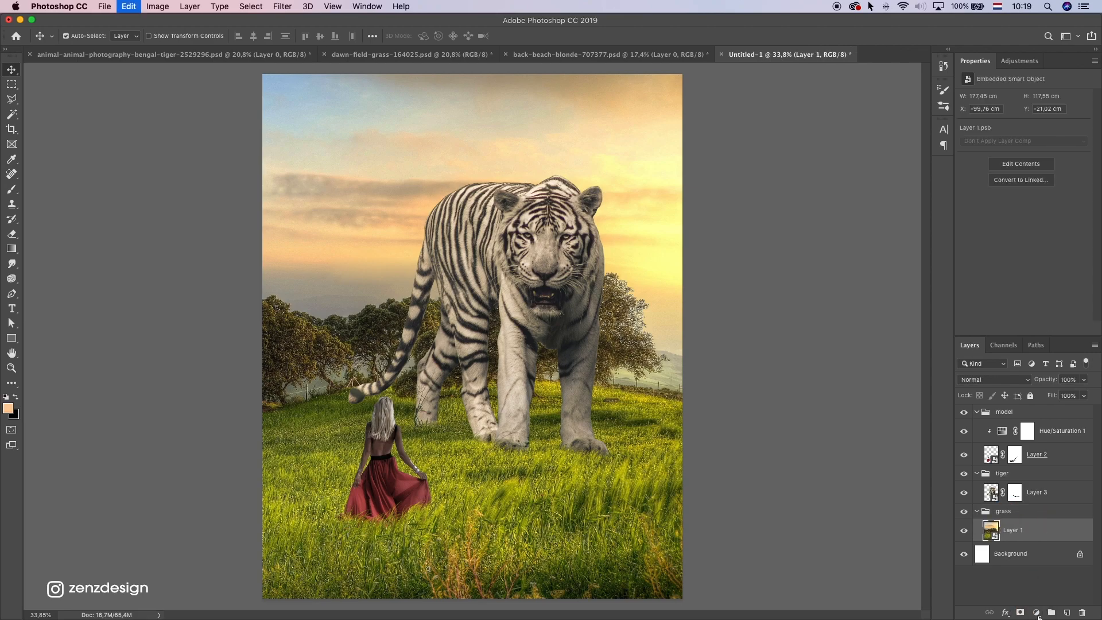
# Step: Add a Hue/Saturation adjustment clipped to the landscape layer and set its saturation to -39
pyautogui.click(1037, 613)
pyautogui.click(1051, 483)
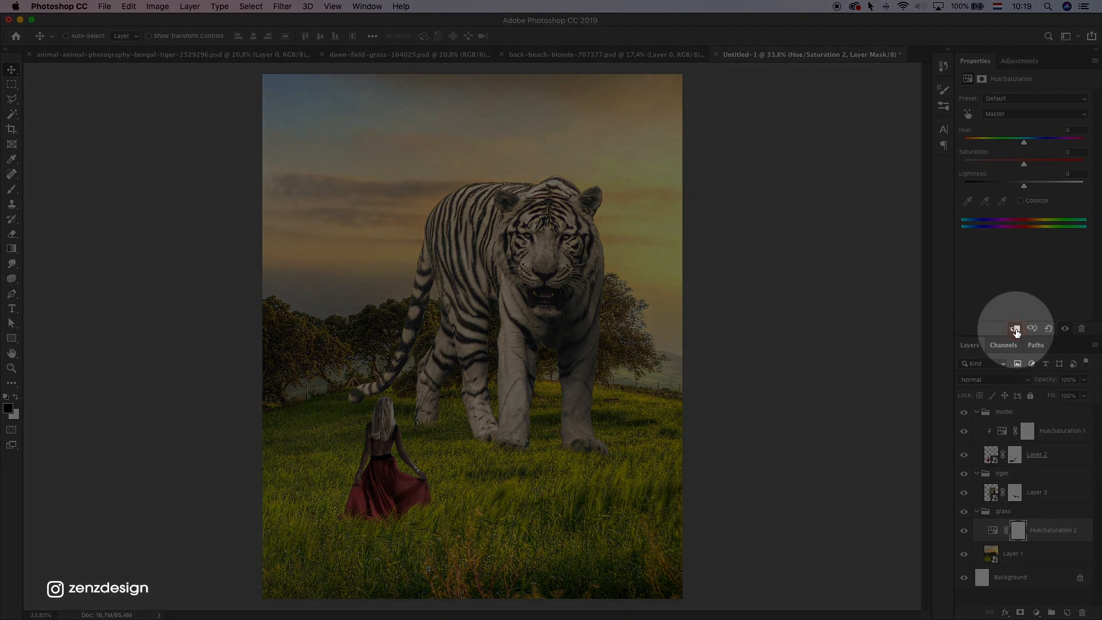
pyautogui.click(1018, 329)
pyautogui.moveTo(1015, 163); pyautogui.dragTo(987, 166)
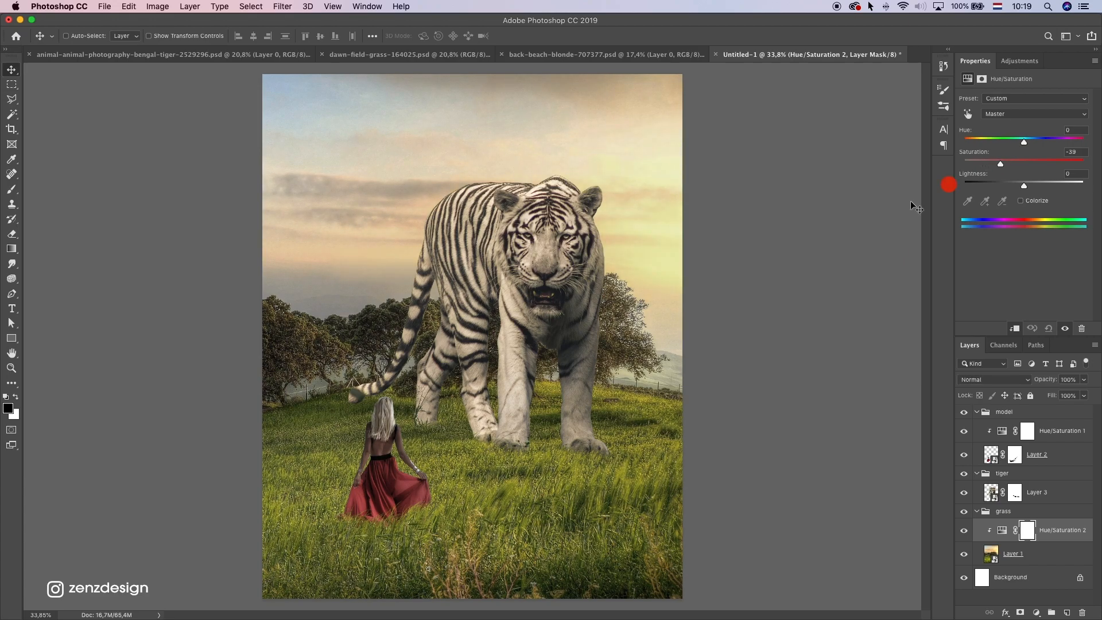
pyautogui.scroll(-8, 604, 323)
pyautogui.scroll(8, 604, 323)
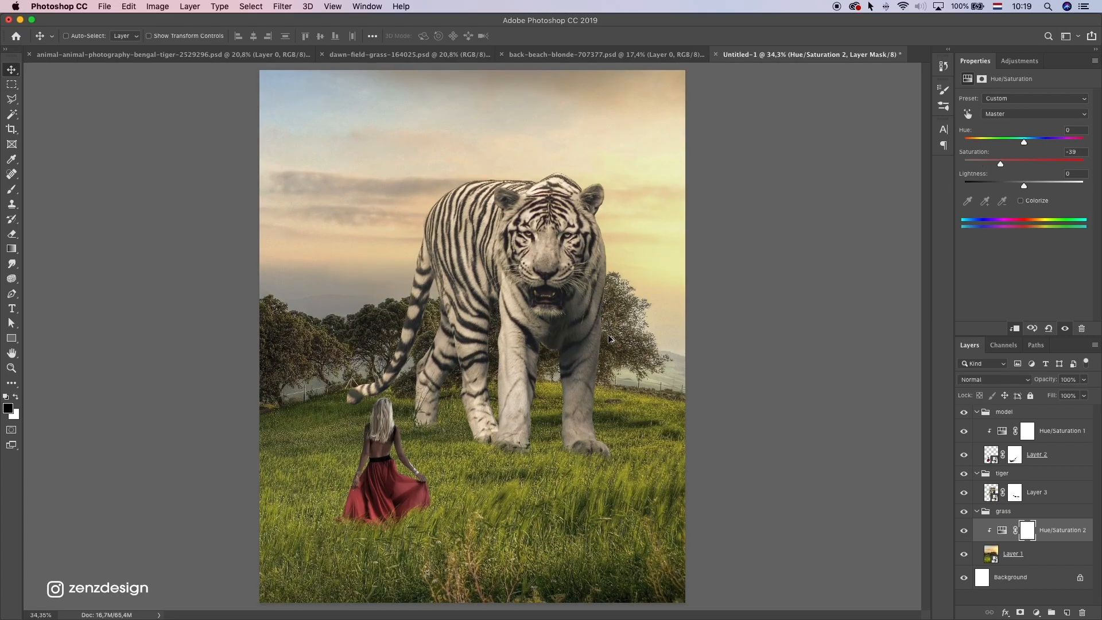
# Step: Compare the composition with the landscape's saturation adjustment and the tiger group switched off and on
pyautogui.scroll(-1, 612, 336)
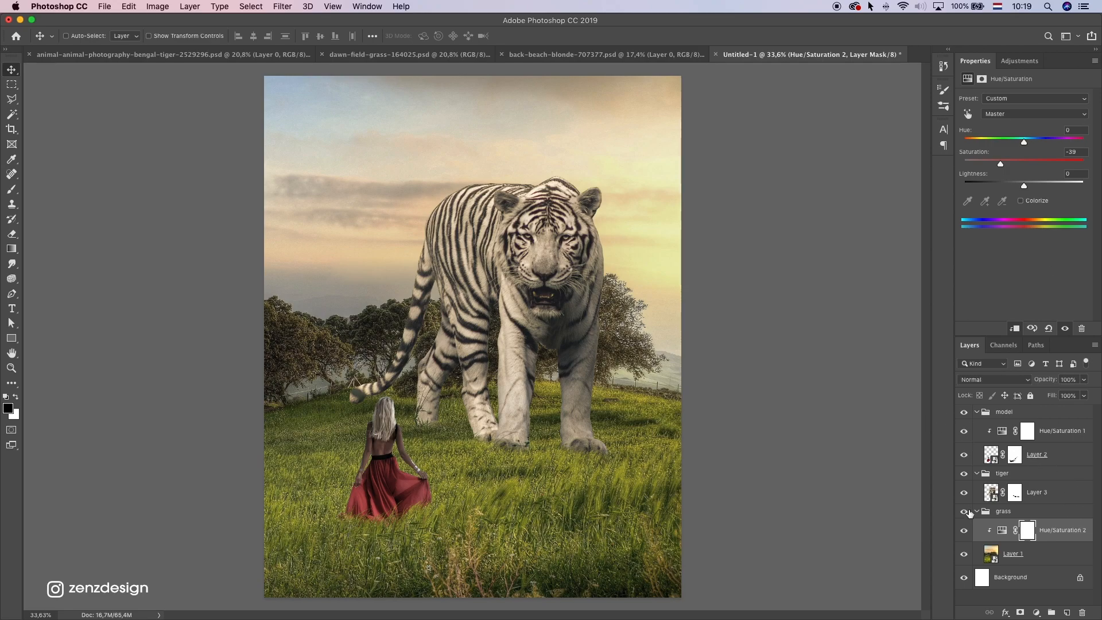
pyautogui.click(964, 531)
pyautogui.click(965, 532)
pyautogui.click(6, 49)
pyautogui.click(7, 51)
pyautogui.keyDown('super'); pyautogui.click(505, 195); pyautogui.keyUp('super')
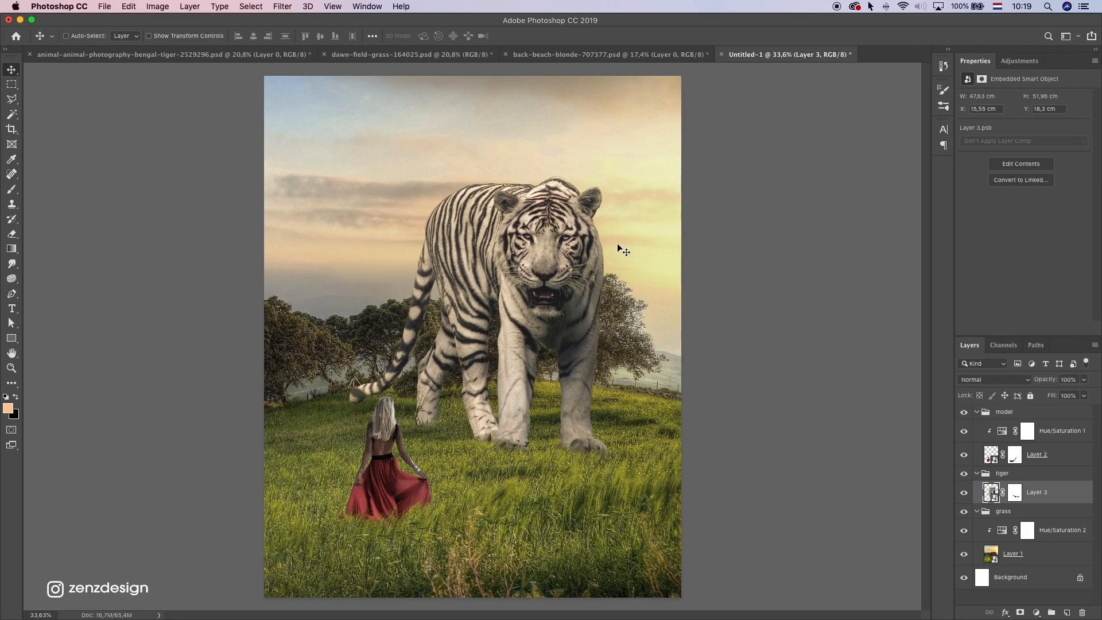
pyautogui.click(965, 474)
pyautogui.doubleClick(968, 476)
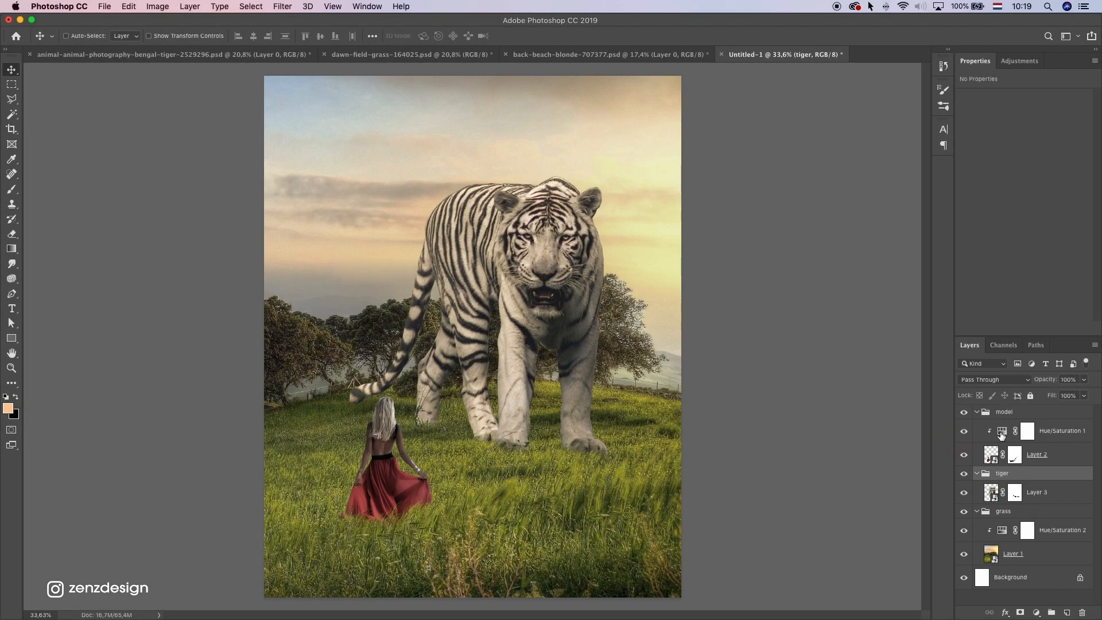
# Step: Collapse the tiger and grass layer groups
pyautogui.click(993, 412)
pyautogui.click(976, 411)
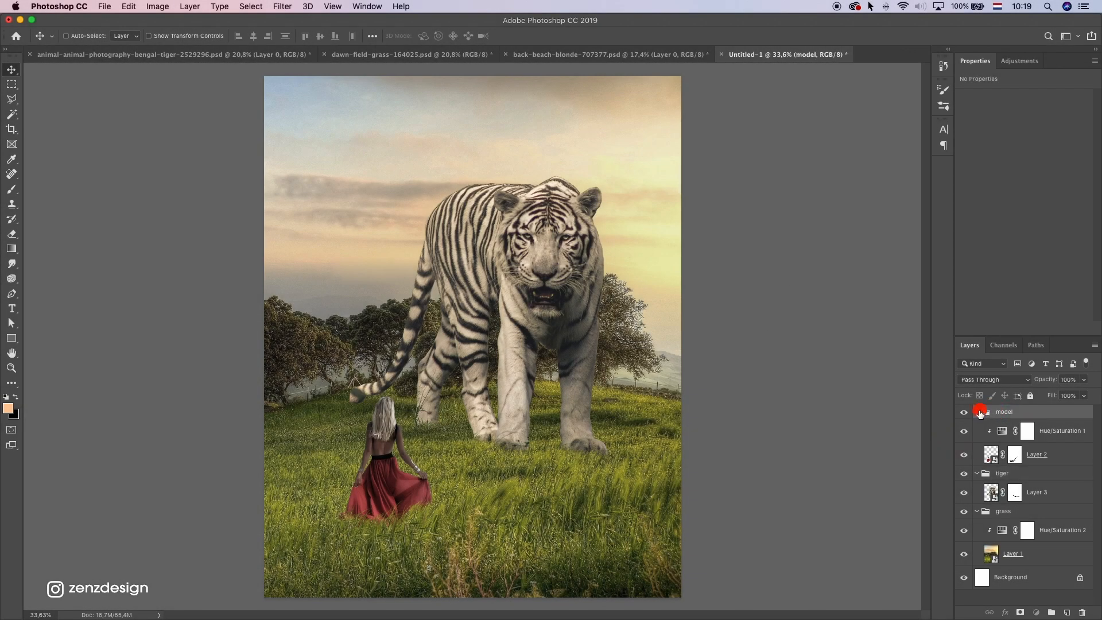
pyautogui.click(348, 417)
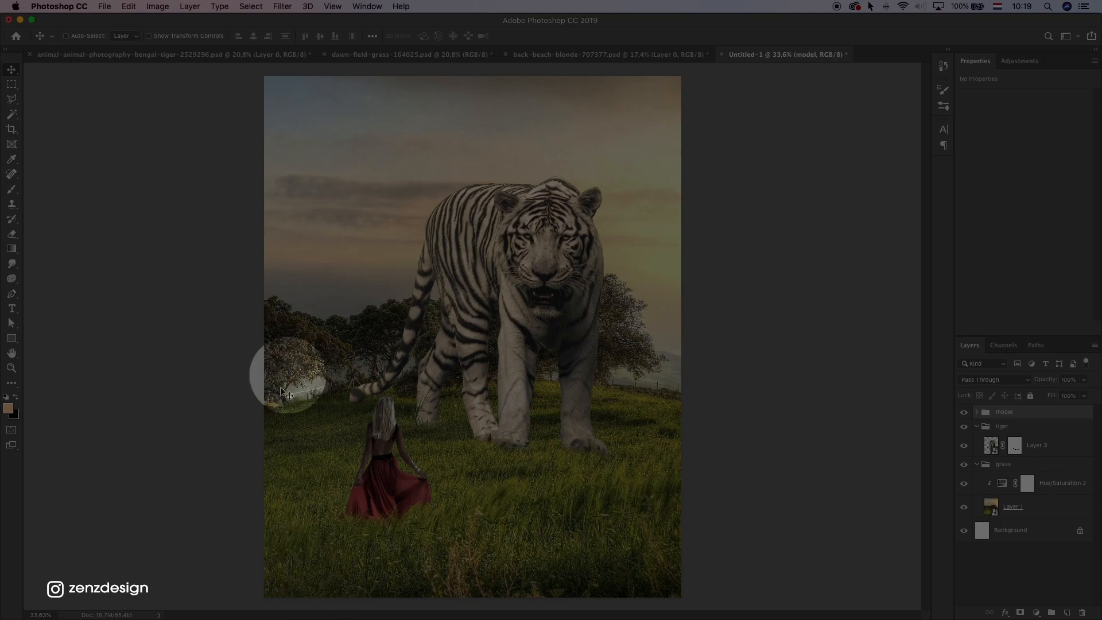
pyautogui.click(345, 581)
pyautogui.click(975, 428)
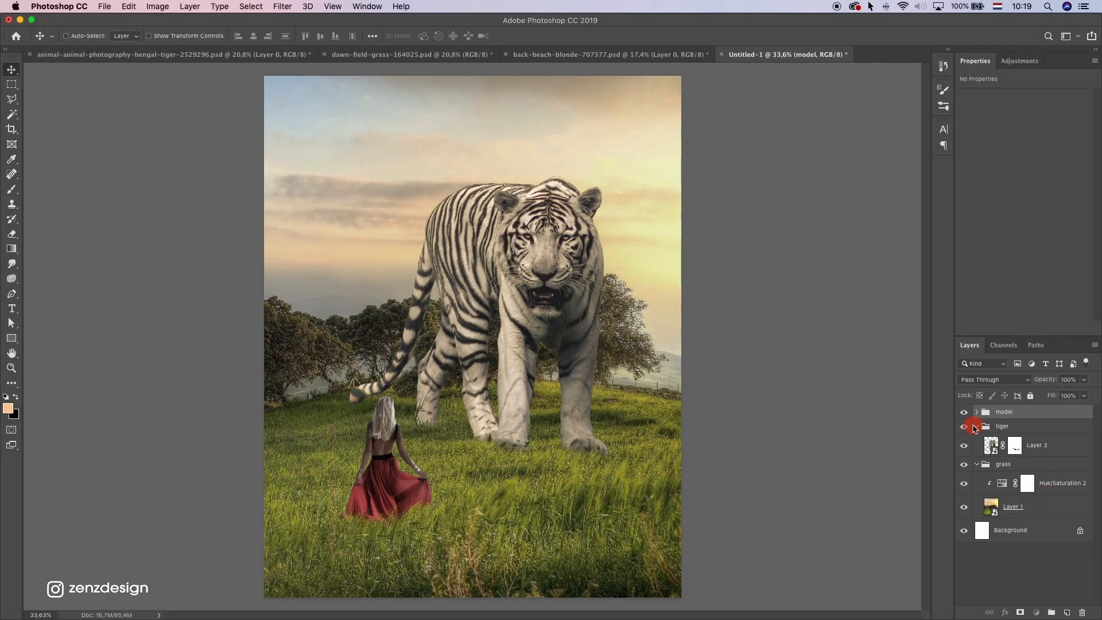
pyautogui.click(976, 464)
pyautogui.click(977, 426)
pyautogui.click(980, 412)
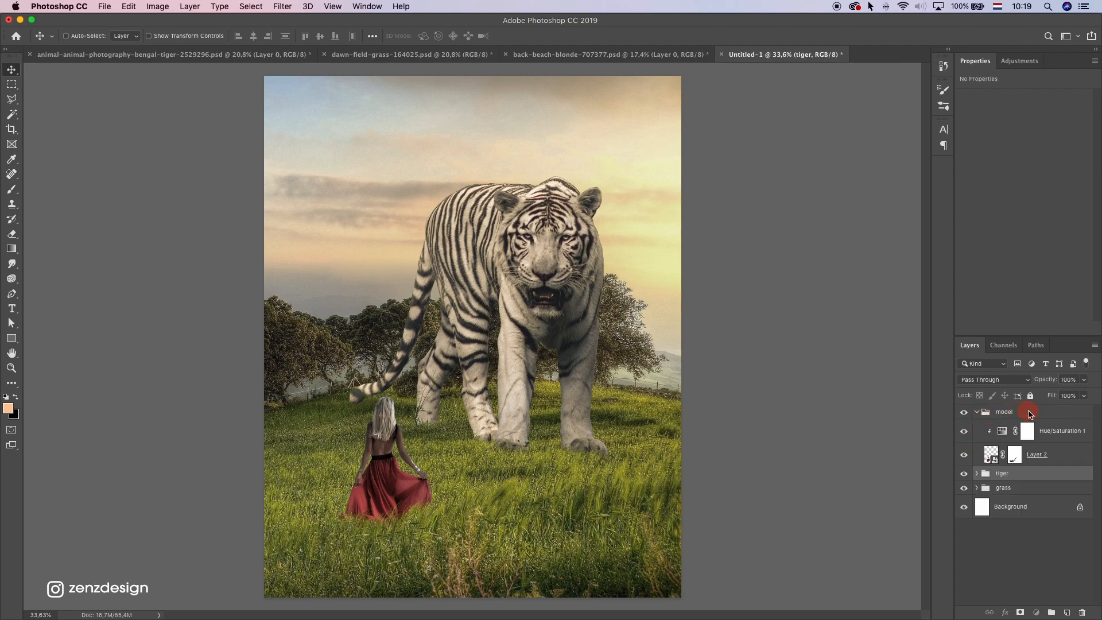
# Step: Duplicate the model group, merge the copy into one layer and turn it black with a Lightness of -100
pyautogui.press('super+j')
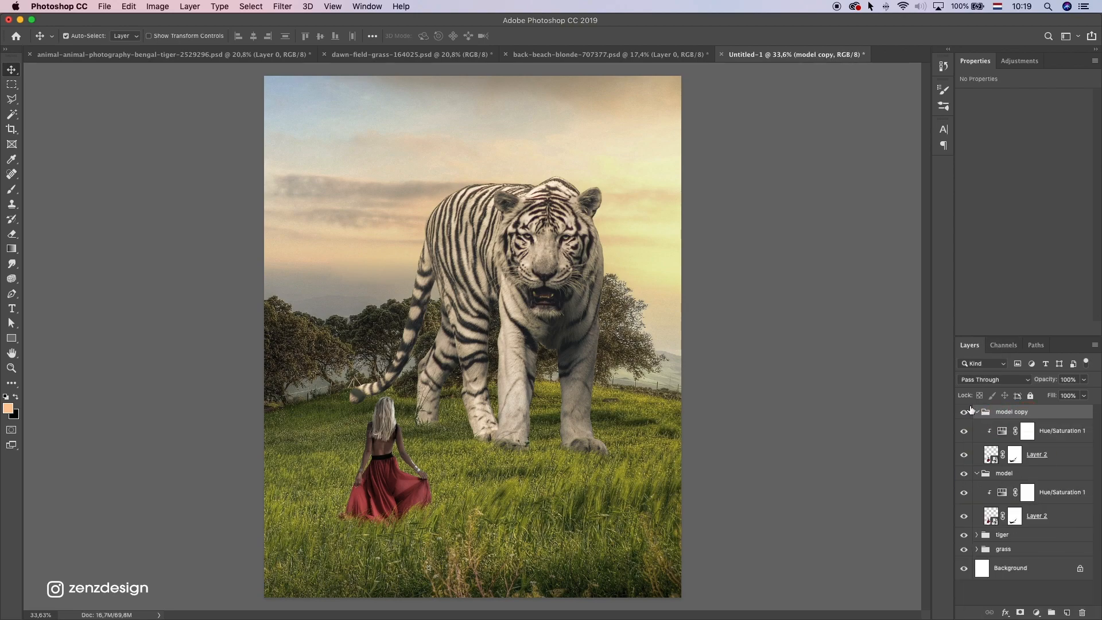
pyautogui.press('super+e')
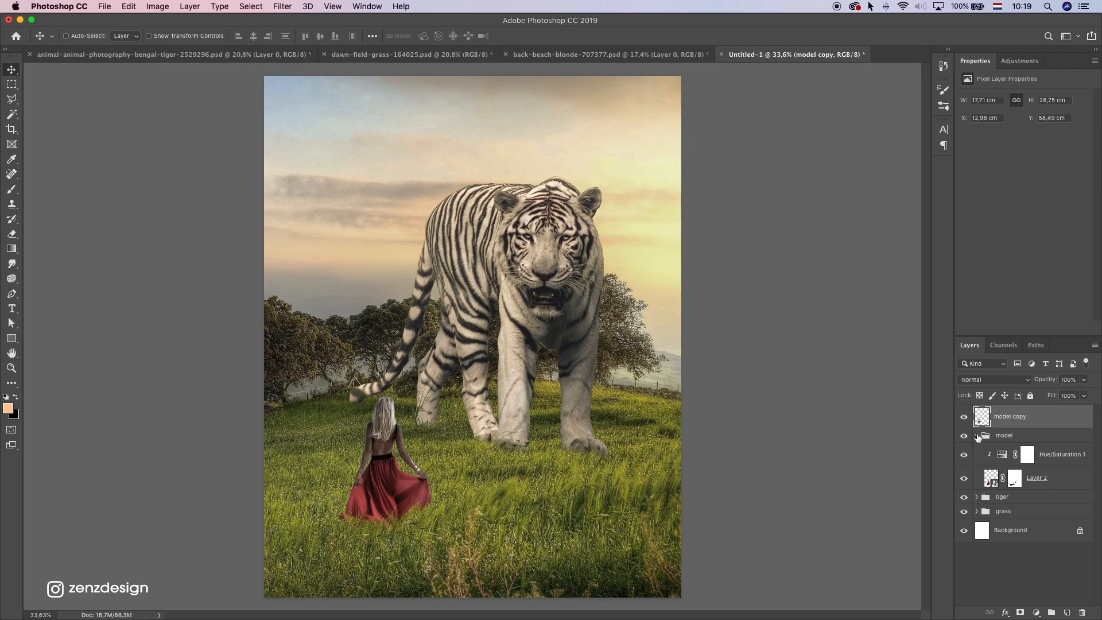
pyautogui.click(978, 436)
pyautogui.press('super+u')
pyautogui.moveTo(722, 237); pyautogui.dragTo(665, 237)
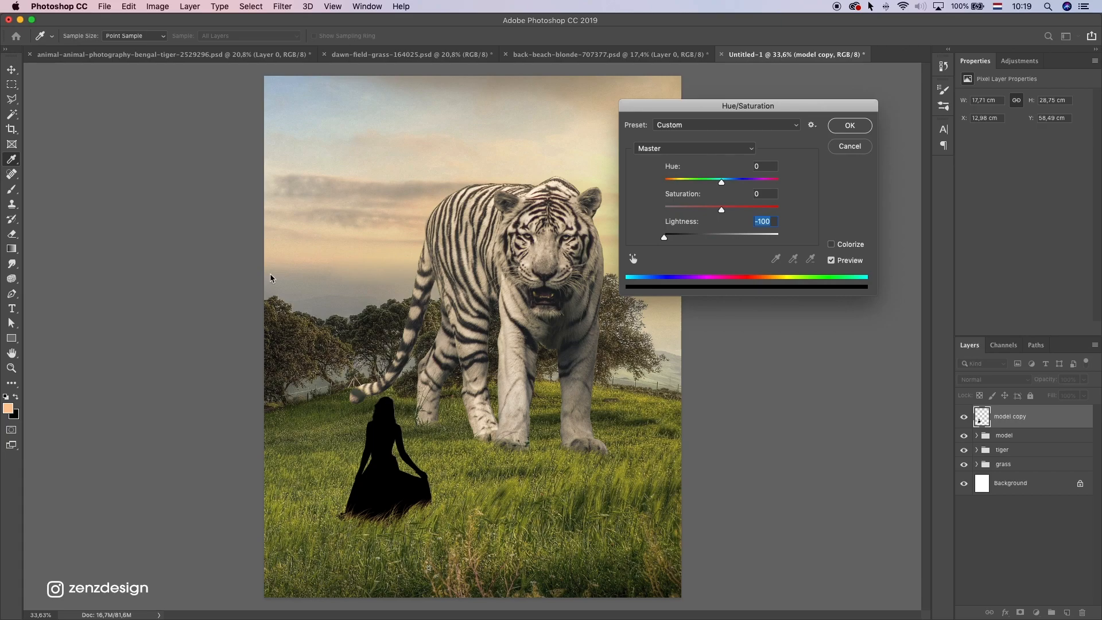
pyautogui.press('Return')
# Step: Flip the black woman silhouette vertically, move it below her dress hem and put its layer beneath the model group
pyautogui.click(111, 6)
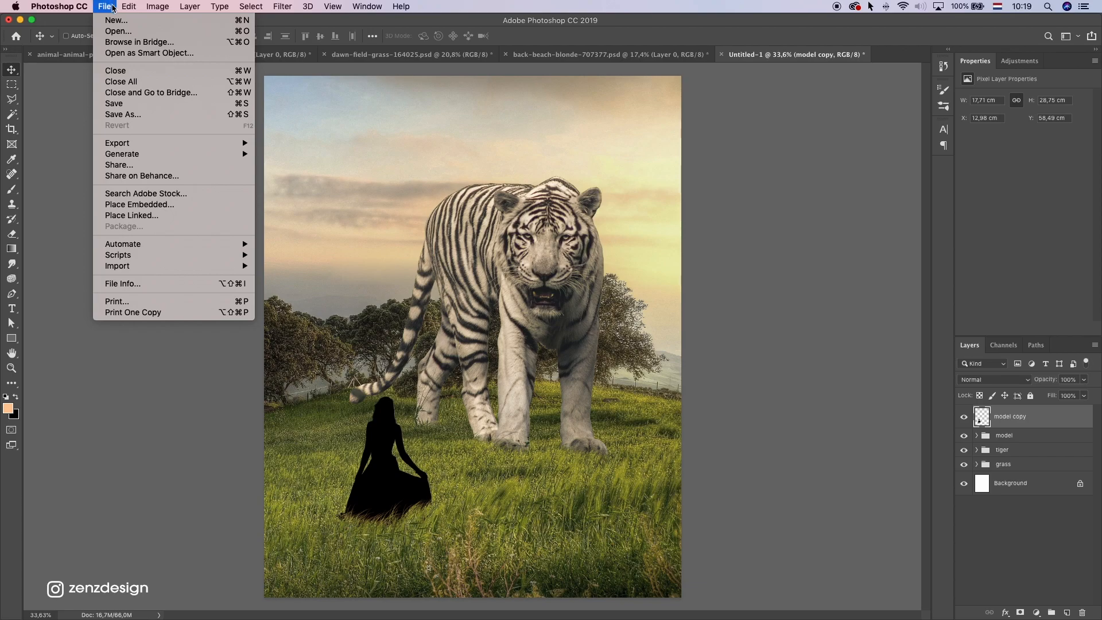
pyautogui.moveTo(129, 6)
pyautogui.moveTo(172, 273)
pyautogui.click(351, 413)
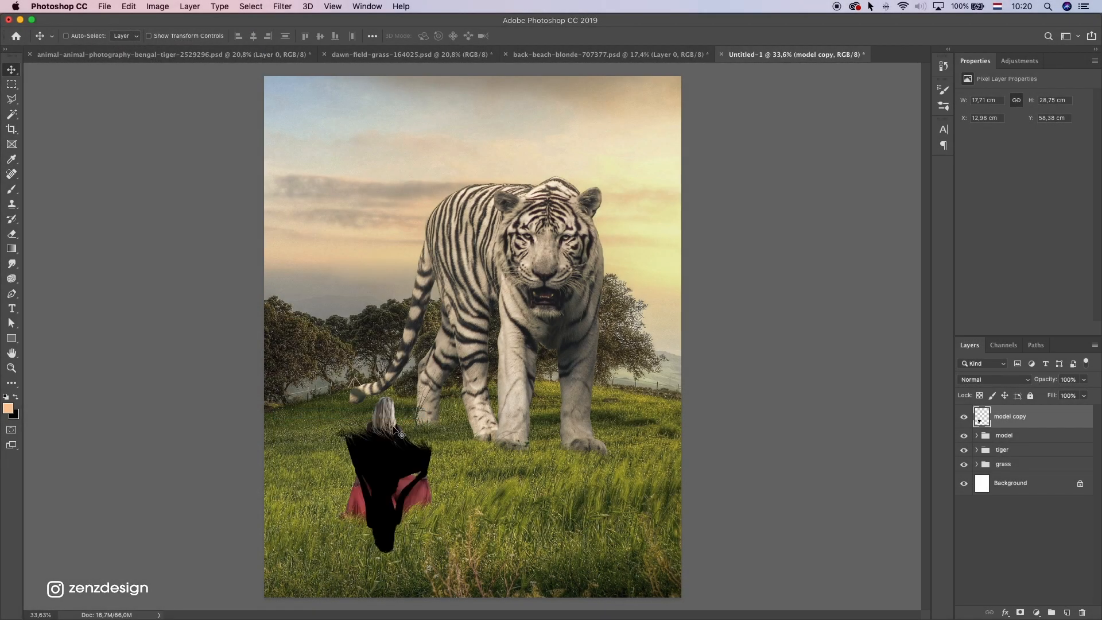
pyautogui.moveTo(404, 404); pyautogui.dragTo(404, 474)
pyautogui.scroll(-1, 404, 475)
pyautogui.moveTo(1009, 423); pyautogui.dragTo(1015, 442)
# Step: Free-transform and distort the flipped silhouette into a slanted shadow falling from the dress hem towards the lower left of the meadow
pyautogui.press('super+t')
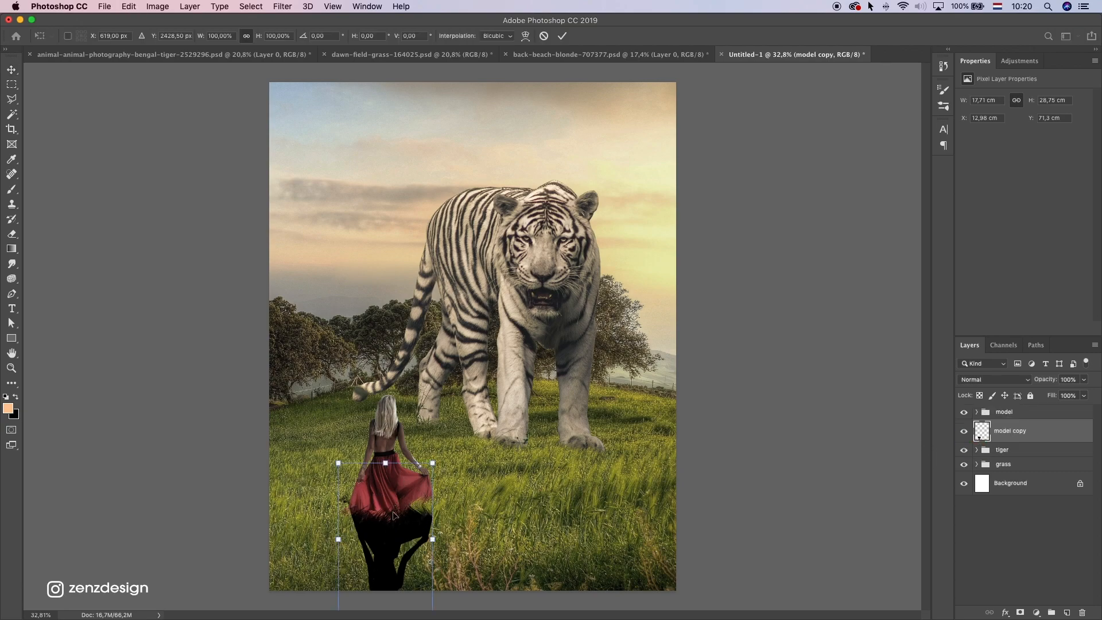
pyautogui.scroll(-3, 394, 504)
pyautogui.scroll(1, 400, 508)
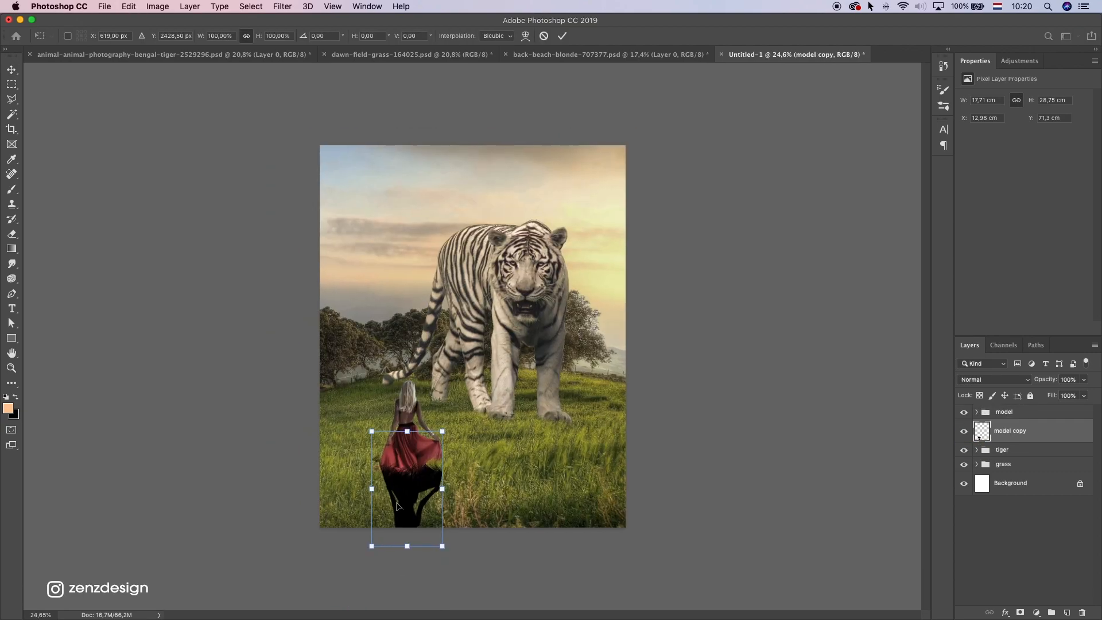
pyautogui.moveTo(373, 547); pyautogui.dragTo(310, 528)
pyautogui.moveTo(371, 431); pyautogui.dragTo(386, 440)
pyautogui.moveTo(433, 476); pyautogui.dragTo(429, 484)
pyautogui.moveTo(297, 510); pyautogui.dragTo(333, 515)
pyautogui.moveTo(430, 541); pyautogui.dragTo(432, 539)
pyautogui.moveTo(430, 471)
pyautogui.mouseDown()
pyautogui.moveTo(436, 487)
pyautogui.moveTo(431, 479)
pyautogui.mouseUp()
pyautogui.moveTo(337, 527); pyautogui.dragTo(329, 497)
pyautogui.moveTo(439, 561)
pyautogui.mouseDown()
pyautogui.moveTo(430, 552)
pyautogui.moveTo(434, 571)
pyautogui.moveTo(446, 552)
pyautogui.mouseUp()
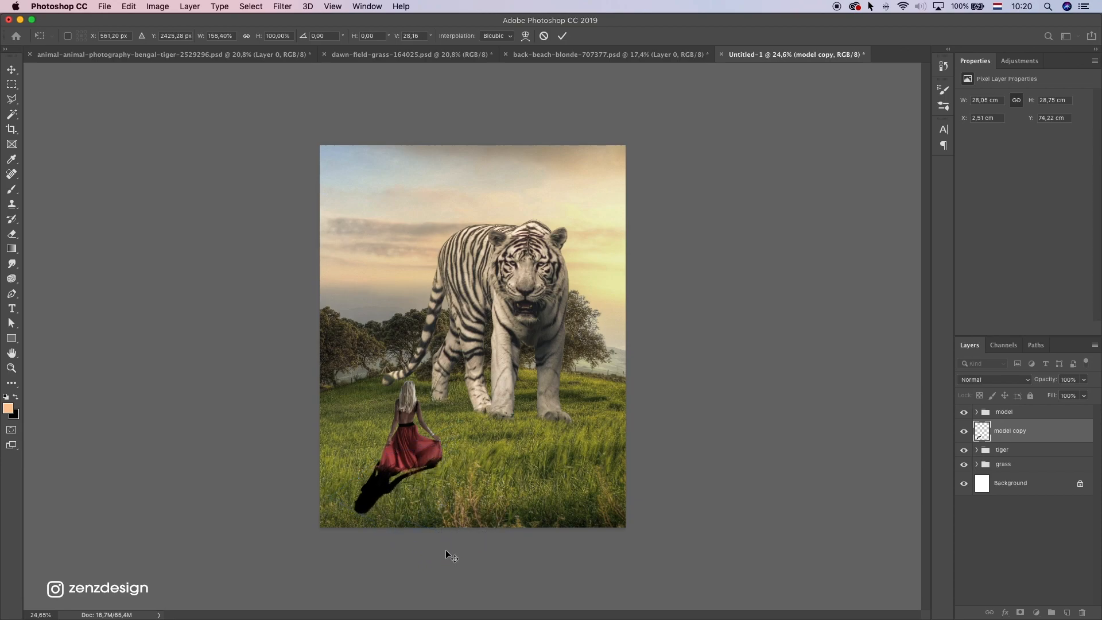
pyautogui.press('Return')
# Step: Paint black with a 125 px round brush on the shadow layer to fill the gaps between the shadow and the dress hem
pyautogui.moveTo(472, 500); pyautogui.dragTo(474, 501)
pyautogui.scroll(5, 473, 501)
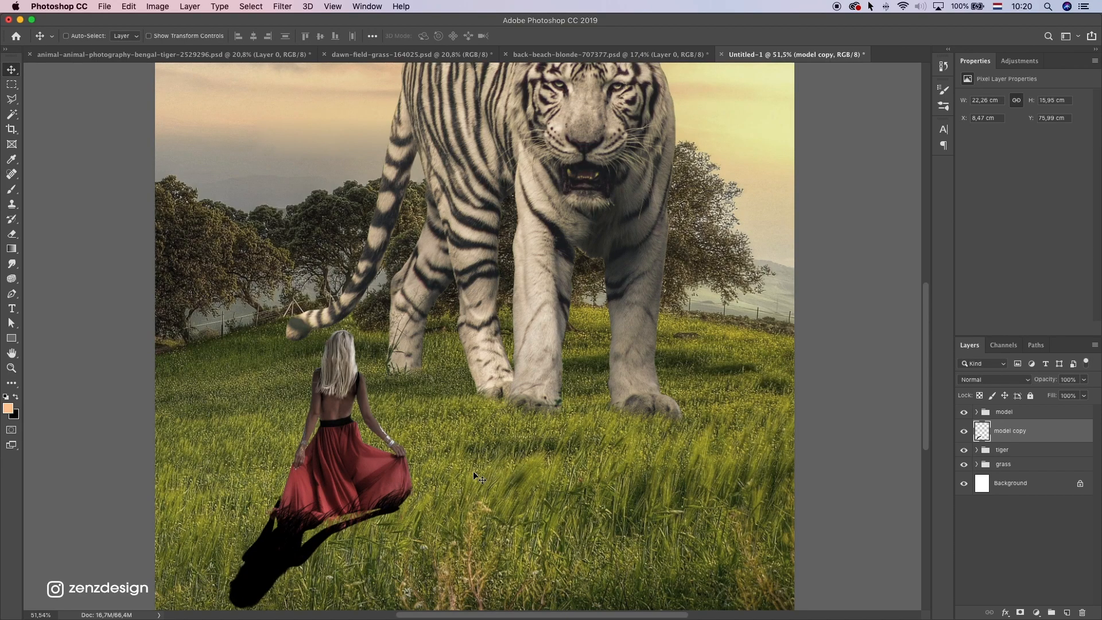
pyautogui.click(12, 189)
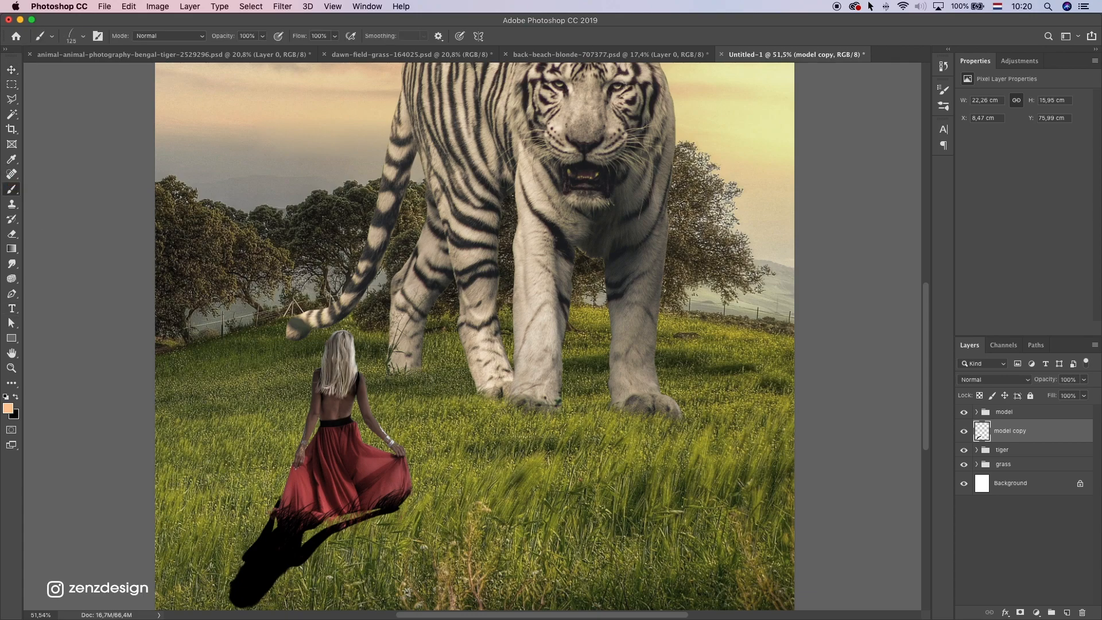
pyautogui.click(73, 37)
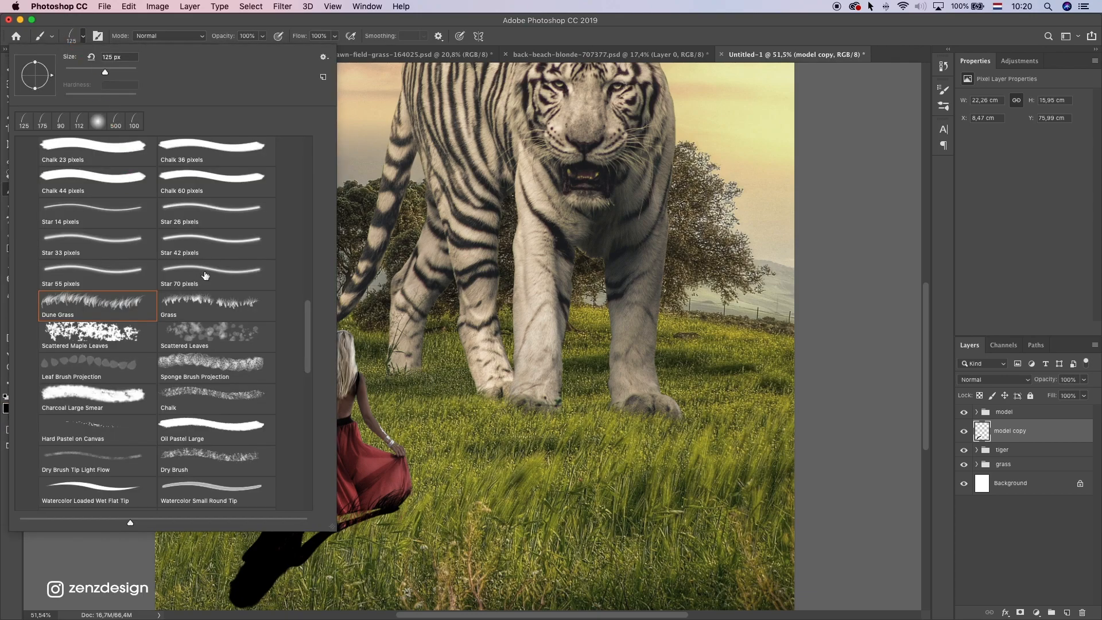
pyautogui.moveTo(306, 332); pyautogui.dragTo(312, 119)
pyautogui.click(21, 145)
pyautogui.click(56, 173)
pyautogui.click(221, 164)
pyautogui.click(352, 35)
pyautogui.moveTo(312, 524)
pyautogui.mouseDown()
pyautogui.moveTo(367, 496)
pyautogui.moveTo(301, 509)
pyautogui.moveTo(276, 540)
pyautogui.moveTo(373, 489)
pyautogui.moveTo(368, 477)
pyautogui.mouseUp()
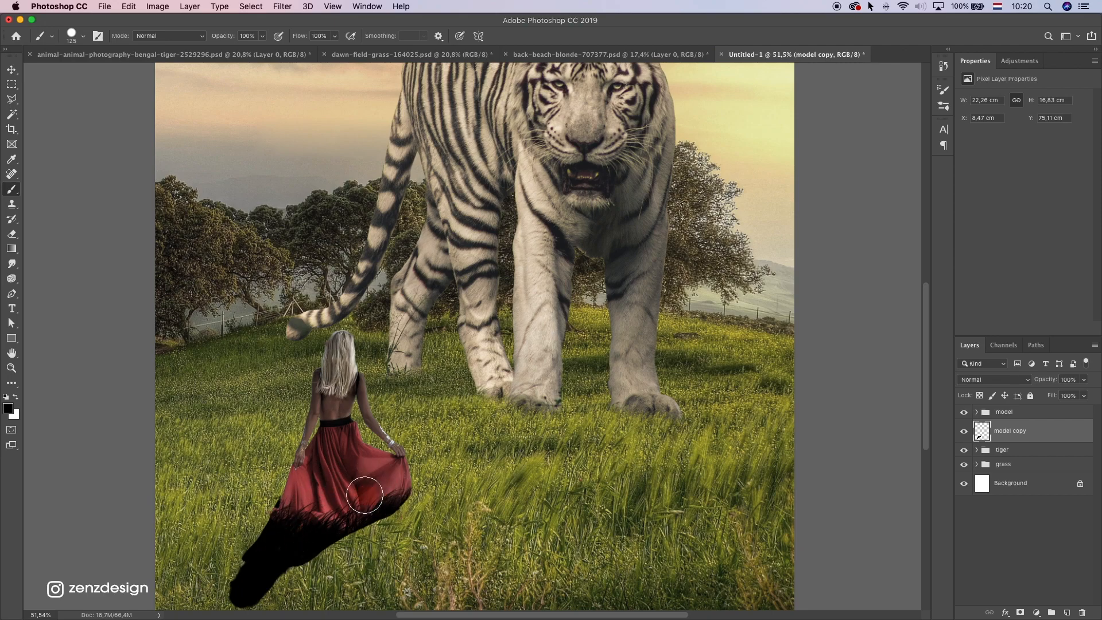
# Step: Set the opacity of the woman's shadow layer to 36%, keeping the Normal blend mode
pyautogui.click(1084, 379)
pyautogui.click(1055, 395)
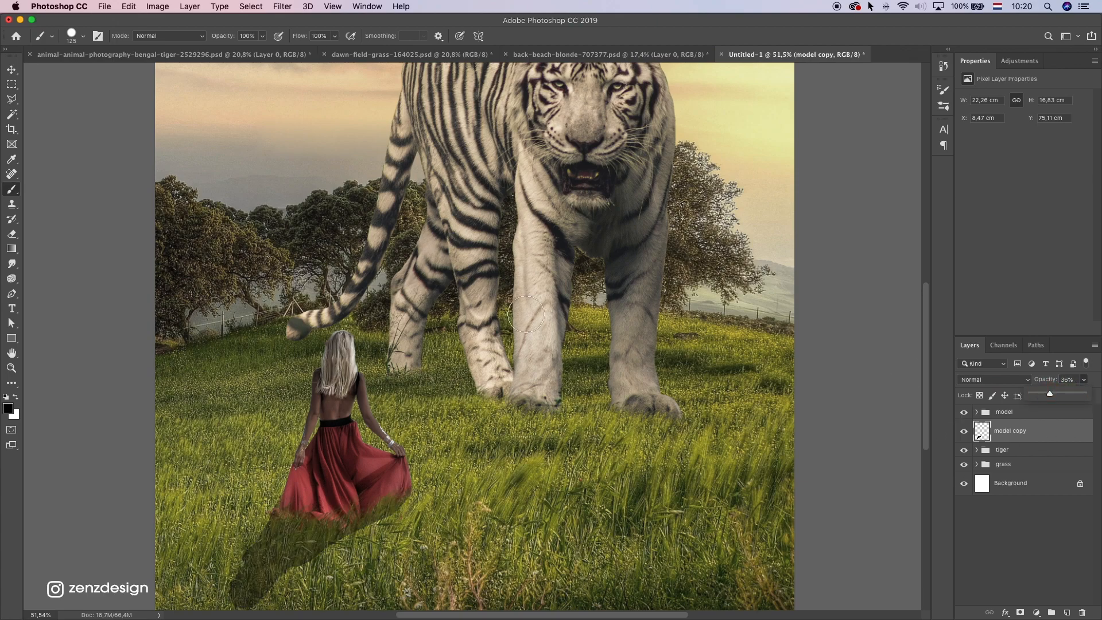
pyautogui.scroll(-3, 587, 317)
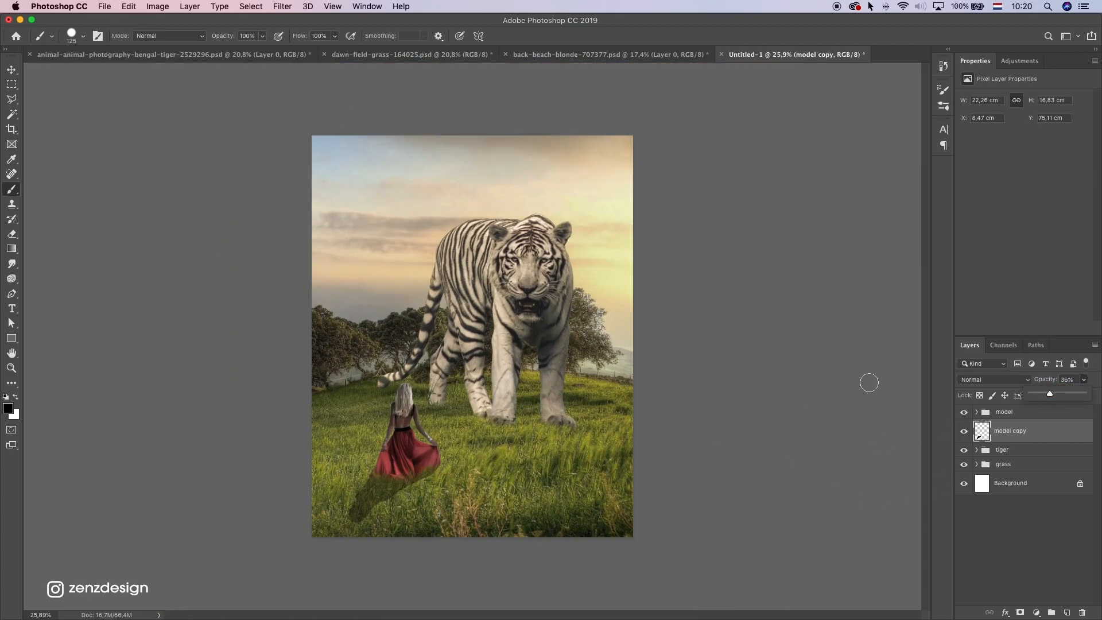
pyautogui.click(970, 381)
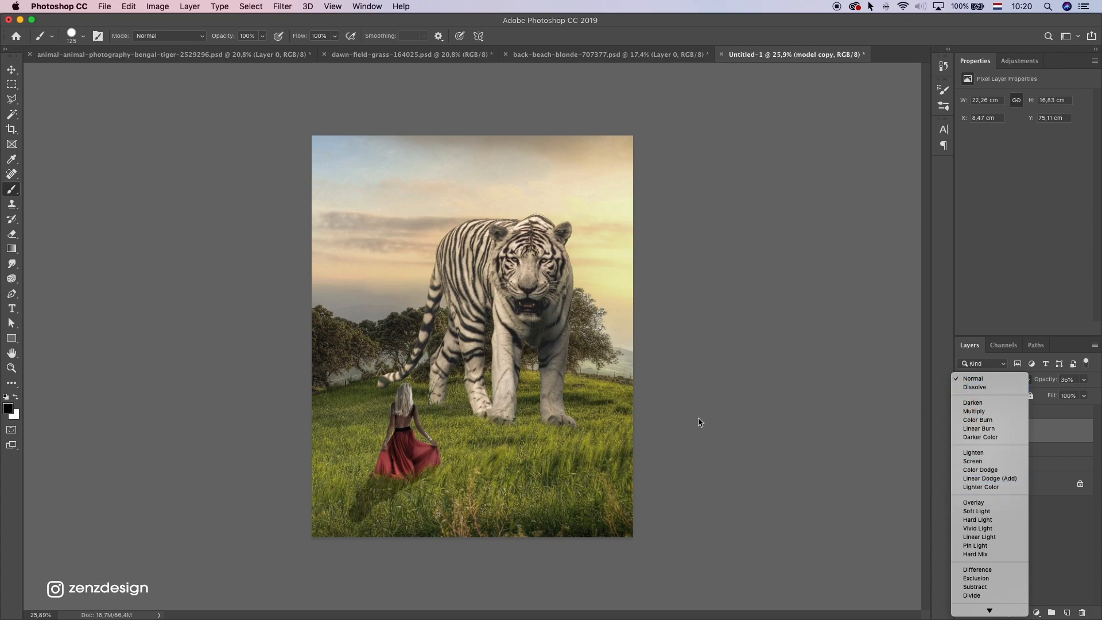
pyautogui.click(379, 332)
pyautogui.scroll(1, 408, 344)
# Step: Apply a Gaussian Blur with a radius of 7,4 pixels to the woman's shadow
pyautogui.click(368, 6)
pyautogui.moveTo(320, 7)
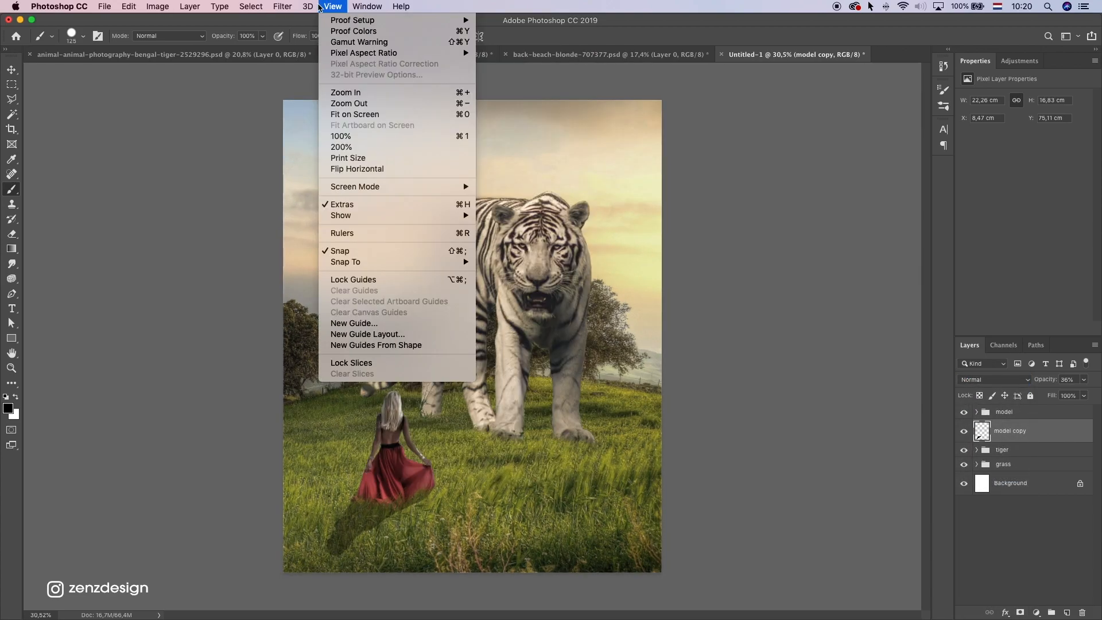
pyautogui.moveTo(278, 6)
pyautogui.moveTo(298, 143)
pyautogui.click(484, 180)
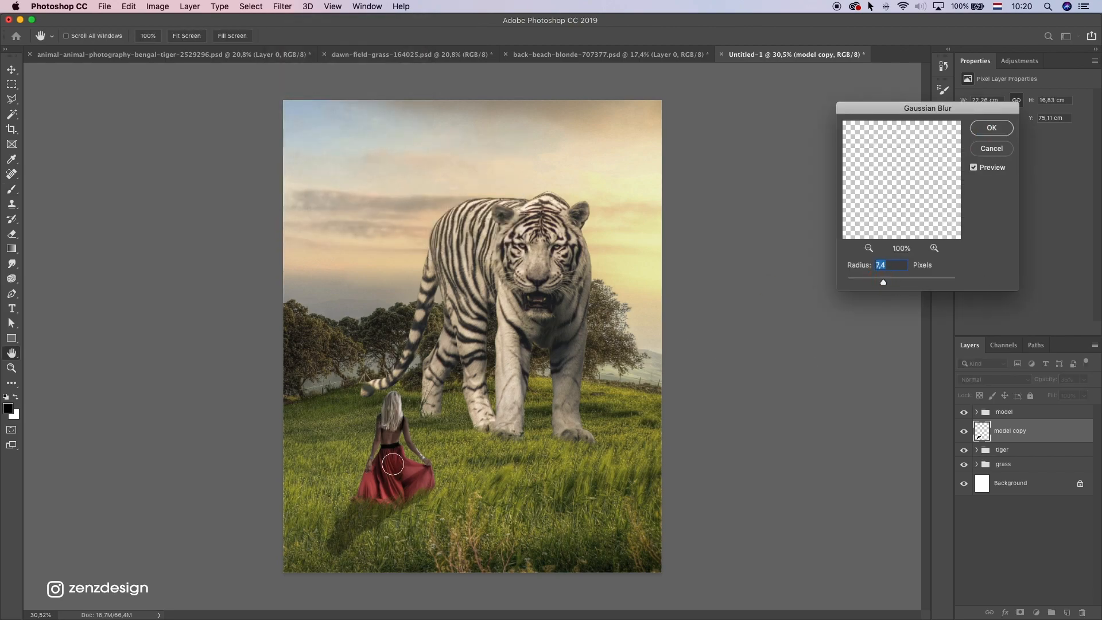
pyautogui.press('Return')
# Step: Stretch and skew the blurred woman's shadow so it reaches further towards the lower-left corner of the image
pyautogui.press('super+t')
pyautogui.moveTo(323, 559); pyautogui.dragTo(274, 578)
pyautogui.moveTo(401, 484); pyautogui.dragTo(434, 477)
pyautogui.moveTo(319, 476); pyautogui.dragTo(333, 471)
pyautogui.moveTo(449, 563); pyautogui.dragTo(437, 571)
pyautogui.moveTo(315, 516); pyautogui.dragTo(316, 515)
pyautogui.moveTo(286, 559)
pyautogui.mouseDown()
pyautogui.moveTo(313, 549)
pyautogui.moveTo(284, 562)
pyautogui.mouseUp()
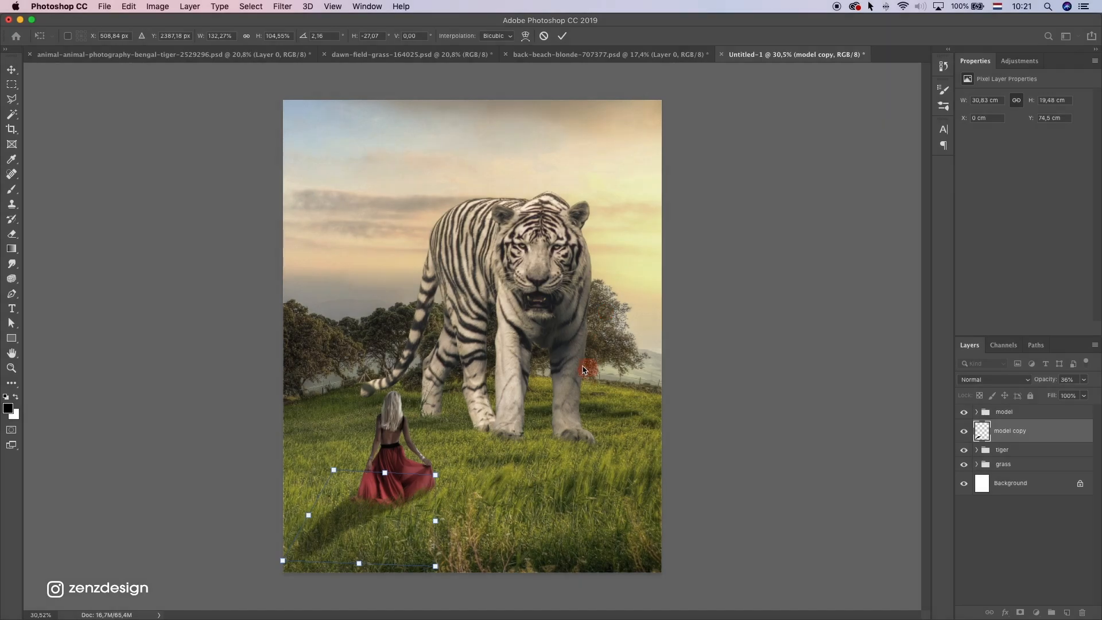
pyautogui.press('Return')
# Step: Set the opacity of the woman's shadow layer to 22%
pyautogui.press('b')
pyautogui.click(1085, 379)
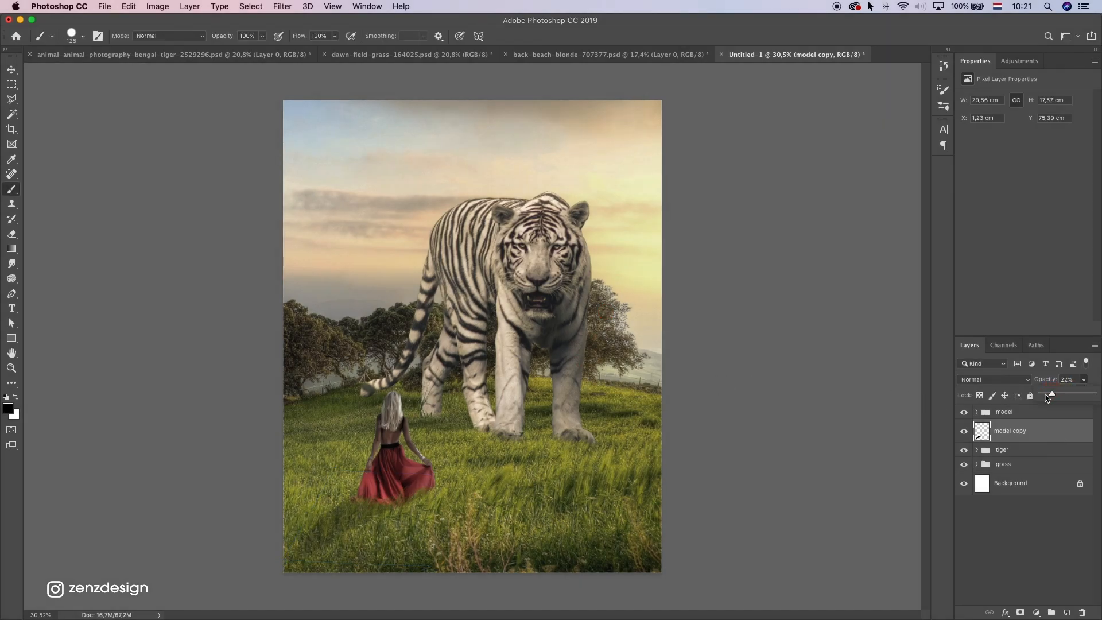
pyautogui.scroll(2, 490, 451)
# Step: Duplicate the tiger group, merge the copy into one layer and turn it solid black with Hue/Saturation
pyautogui.click(12, 72)
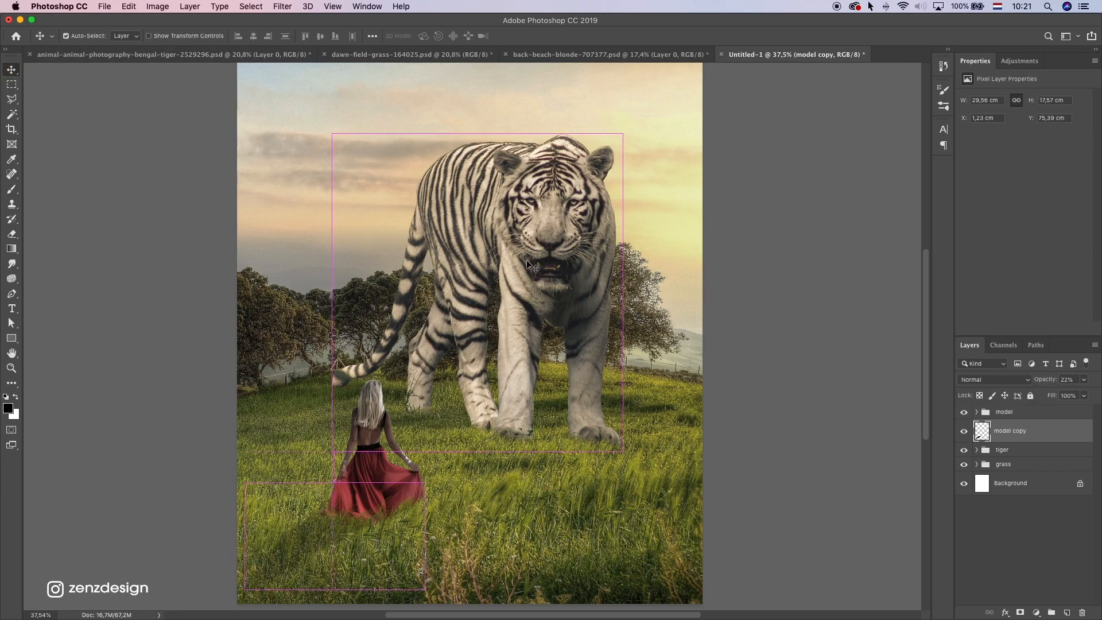
pyautogui.keyDown('super'); pyautogui.click(530, 266); pyautogui.keyUp('super')
pyautogui.moveTo(1003, 451); pyautogui.dragTo(1067, 613)
pyautogui.press('super+e')
pyautogui.click(977, 474)
pyautogui.press('super+u')
pyautogui.moveTo(721, 238); pyautogui.dragTo(325, 229)
pyautogui.press('Return')
# Step: Flip the black tiger copy vertically and put its layer beneath the tiger group
pyautogui.click(128, 7)
pyautogui.moveTo(264, 270)
pyautogui.click(333, 413)
pyautogui.moveTo(1008, 454); pyautogui.dragTo(1024, 480)
# Step: Distort the black tiger copy into a flattened shadow running from the paws across the grass towards the lower left of the image
pyautogui.scroll(-10, 521, 507)
pyautogui.scroll(7, 522, 507)
pyautogui.press('super+t')
pyautogui.press('super+z')
pyautogui.moveTo(566, 590); pyautogui.dragTo(494, 551)
pyautogui.moveTo(387, 591); pyautogui.dragTo(247, 455)
pyautogui.moveTo(494, 552); pyautogui.dragTo(397, 497)
pyautogui.moveTo(566, 395); pyautogui.dragTo(573, 408)
pyautogui.moveTo(388, 395); pyautogui.dragTo(423, 379)
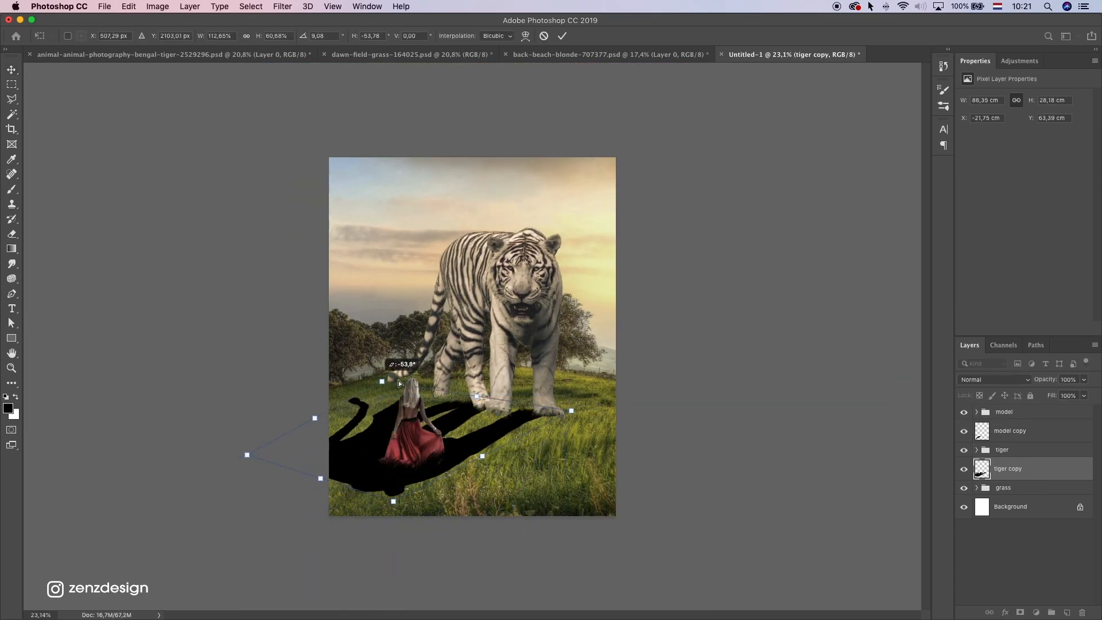
pyautogui.moveTo(432, 402)
pyautogui.mouseDown()
pyautogui.moveTo(471, 382)
pyautogui.moveTo(448, 388)
pyautogui.mouseUp()
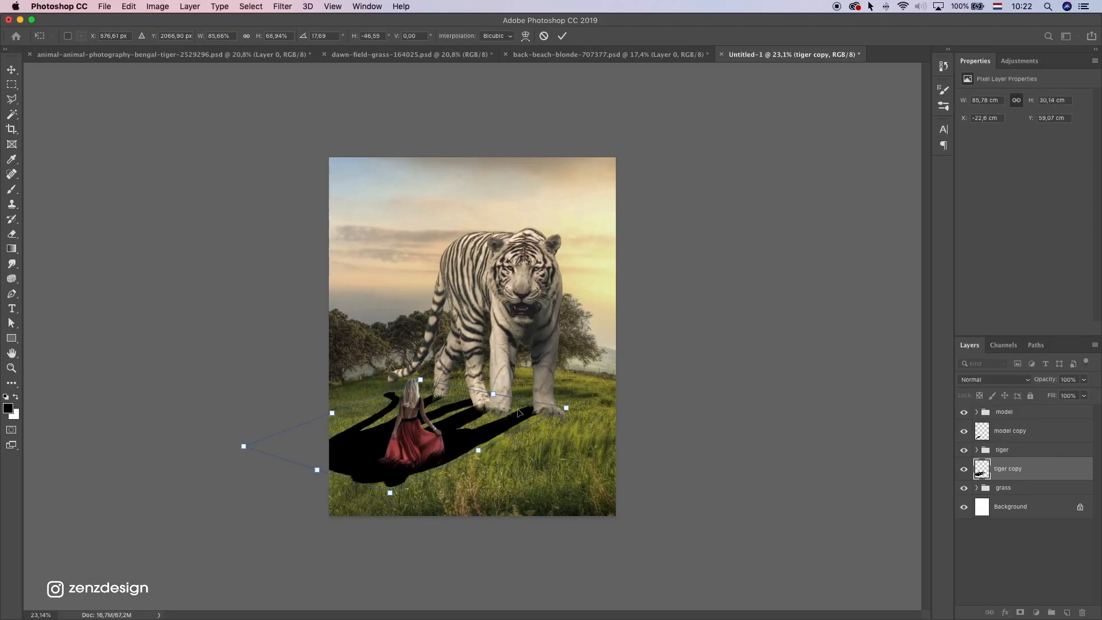
pyautogui.press('Return')
# Step: Apply a Gaussian Blur to the tiger's shadow layer
pyautogui.click(964, 470)
pyautogui.click(965, 470)
pyautogui.click(282, 7)
pyautogui.moveTo(322, 143)
pyautogui.click(468, 188)
pyautogui.click(991, 128)
# Step: Set the tiger shadow's opacity to 39% and compare the image with the shadow hidden and shown
pyautogui.click(1085, 380)
pyautogui.moveTo(1087, 394); pyautogui.dragTo(1053, 395)
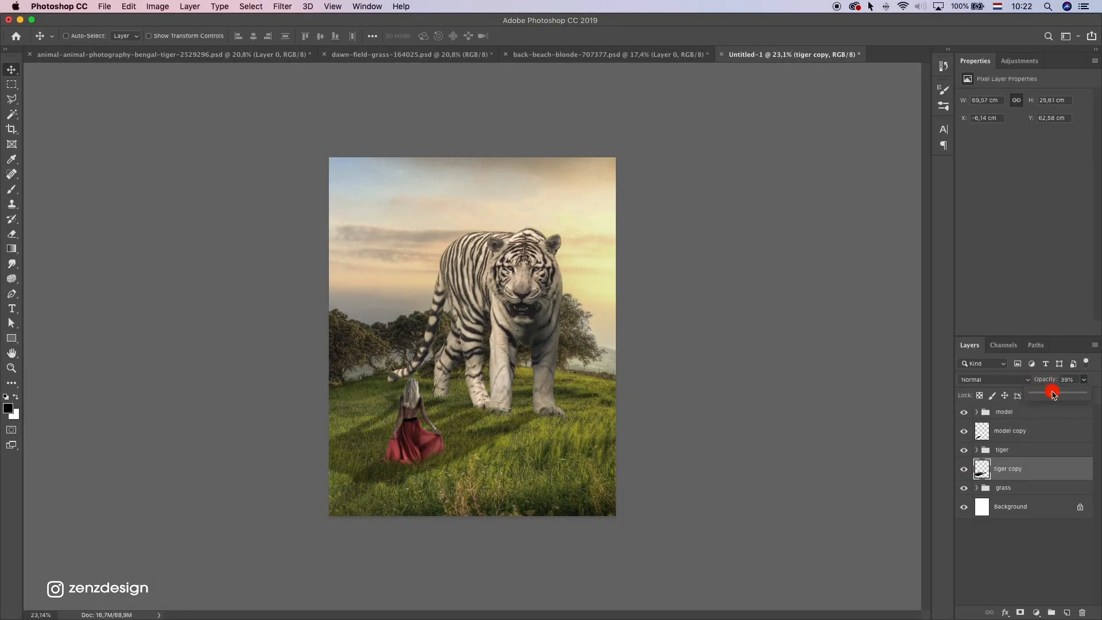
pyautogui.click(1028, 451)
pyautogui.click(1031, 470)
pyautogui.click(965, 470)
pyautogui.click(964, 470)
pyautogui.scroll(9, 477, 372)
# Step: Reduce the opacity of the tiger's shadow layer to 25%
pyautogui.moveTo(1023, 469); pyautogui.dragTo(1055, 394)
pyautogui.press('super+z')
pyautogui.scroll(-9, 313, 492)
pyautogui.click(1084, 379)
pyautogui.scroll(-2, 406, 440)
pyautogui.scroll(4, 434, 392)
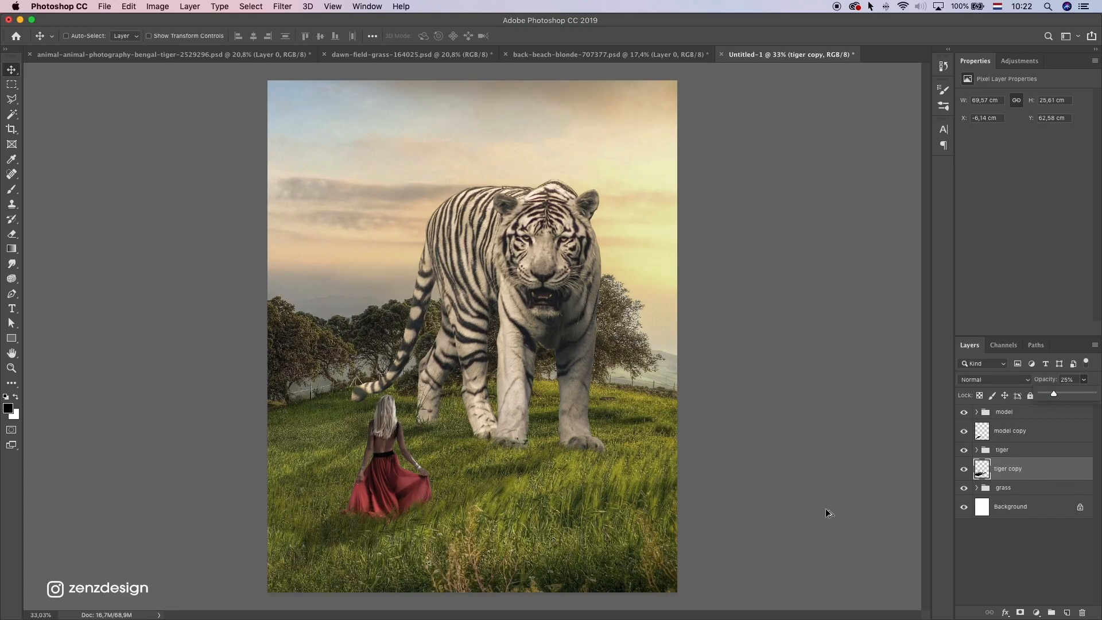
# Step: Add a new empty layer above the tiger's shadow, choose the Brush tool and expand the tiger group
pyautogui.click(1067, 612)
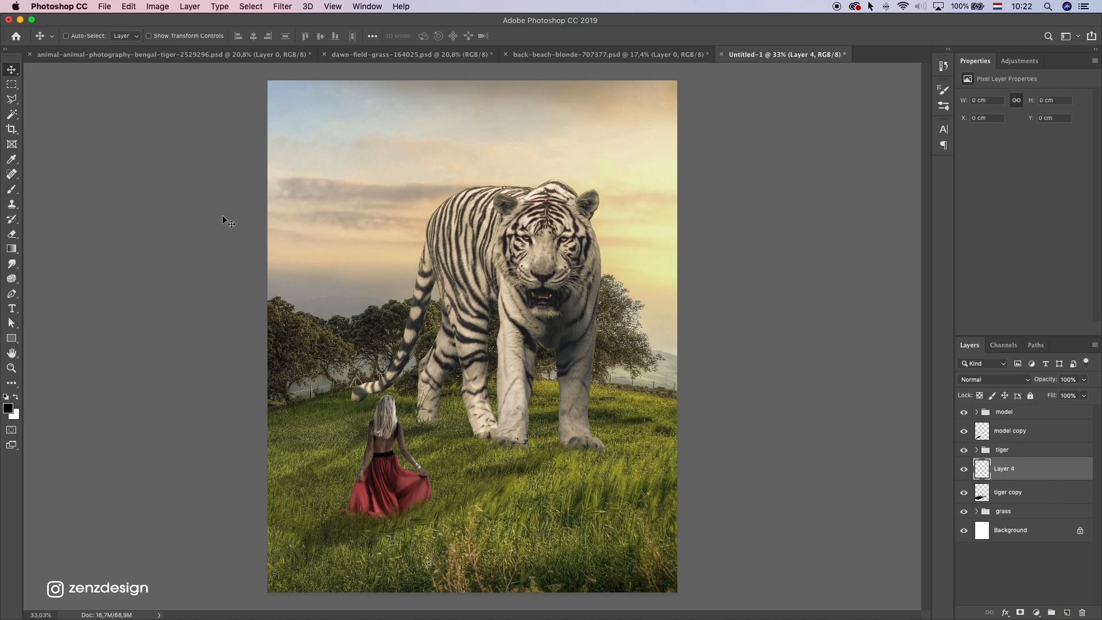
pyautogui.click(11, 189)
pyautogui.scroll(3, 343, 382)
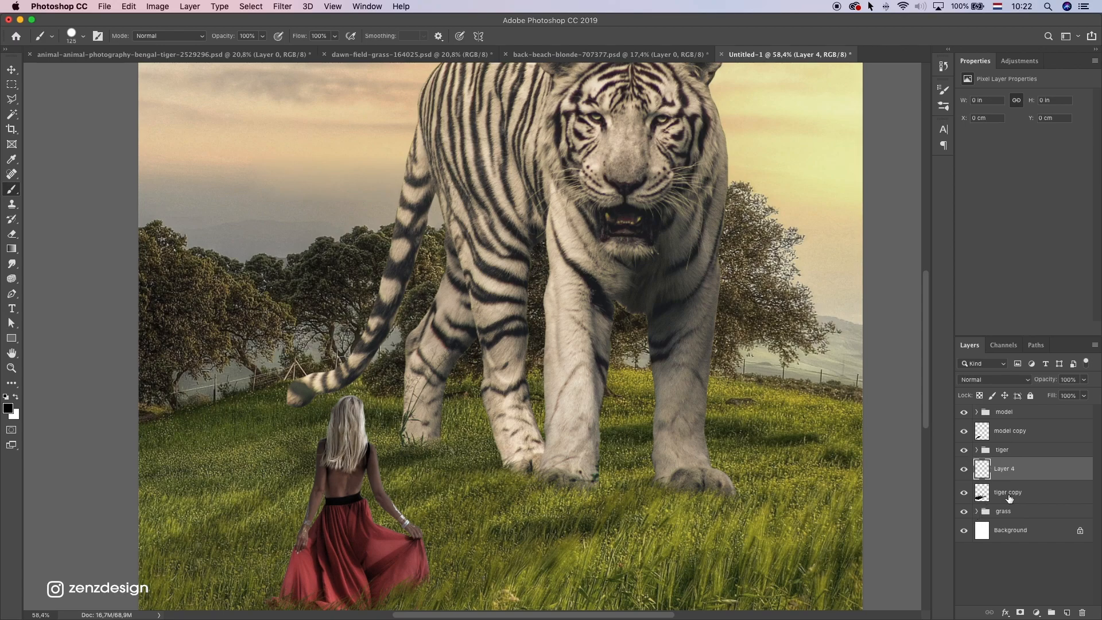
pyautogui.click(976, 453)
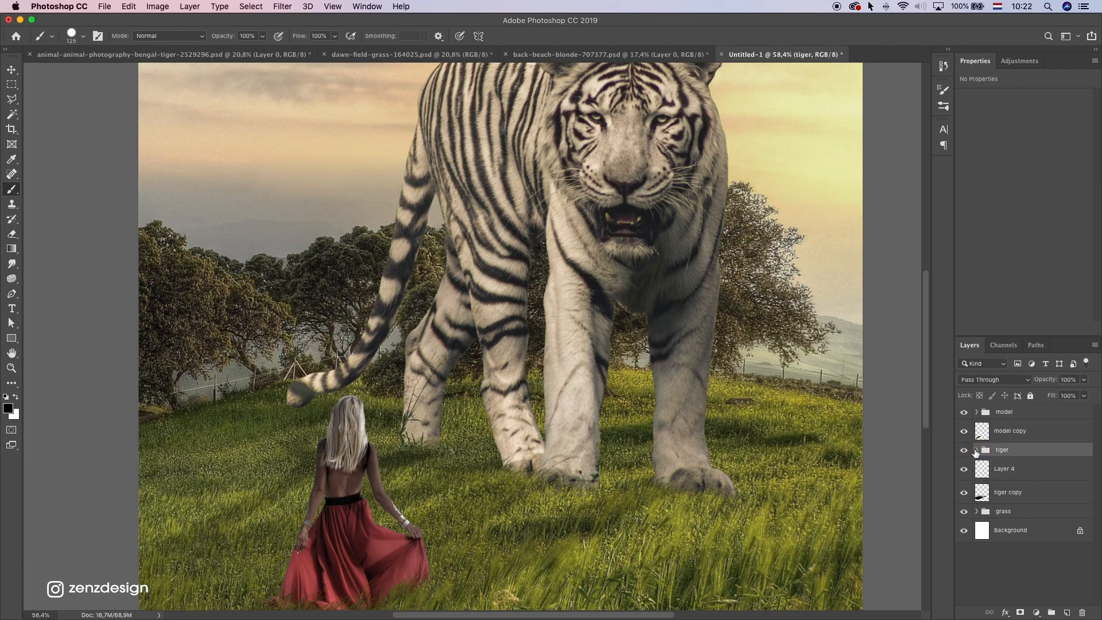
pyautogui.click(977, 451)
pyautogui.click(1009, 504)
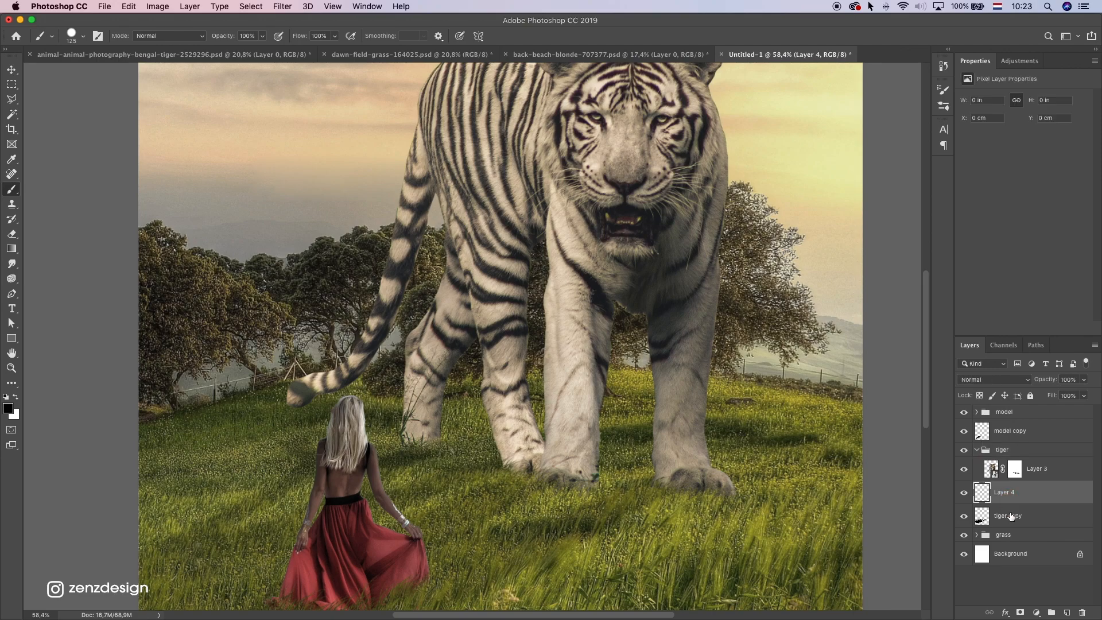
# Step: Move the new empty layer and the tiger's shadow layer into the tiger group, and rename the new layer "shadows"
pyautogui.keyDown('shift'); pyautogui.click(1011, 516); pyautogui.keyUp('shift')
pyautogui.moveTo(1011, 515); pyautogui.dragTo(1037, 488)
pyautogui.click(1067, 497)
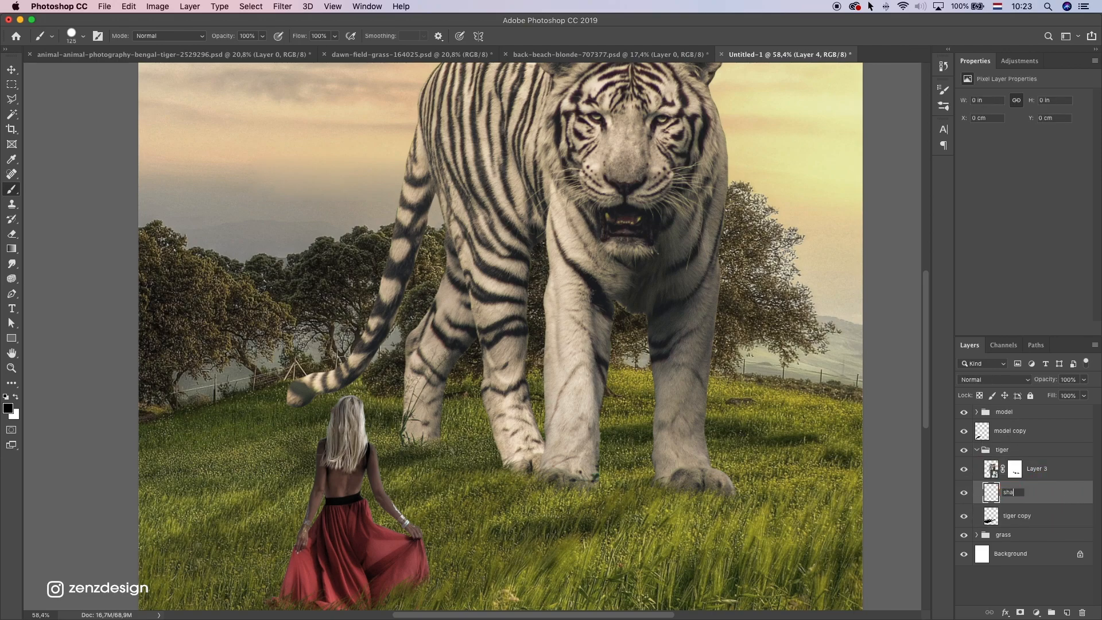
pyautogui.write('s')
pyautogui.press('Return')
# Step: Set up a Soft Round brush with 0% hardness, 22% opacity and 24% flow
pyautogui.click(83, 36)
pyautogui.moveTo(85, 102); pyautogui.dragTo(49, 97)
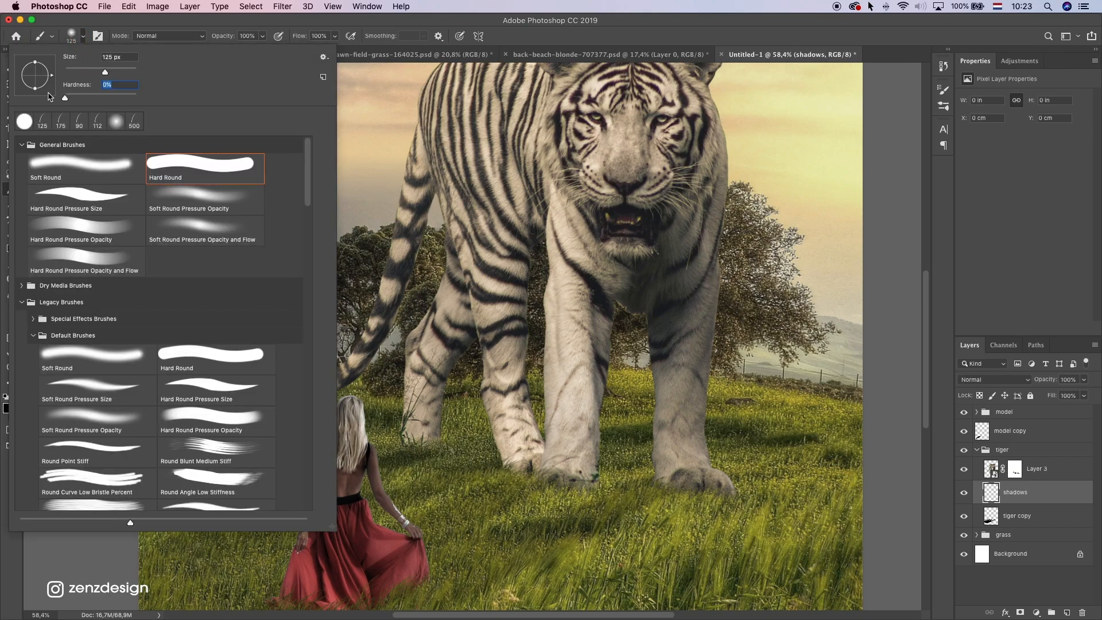
pyautogui.click(56, 156)
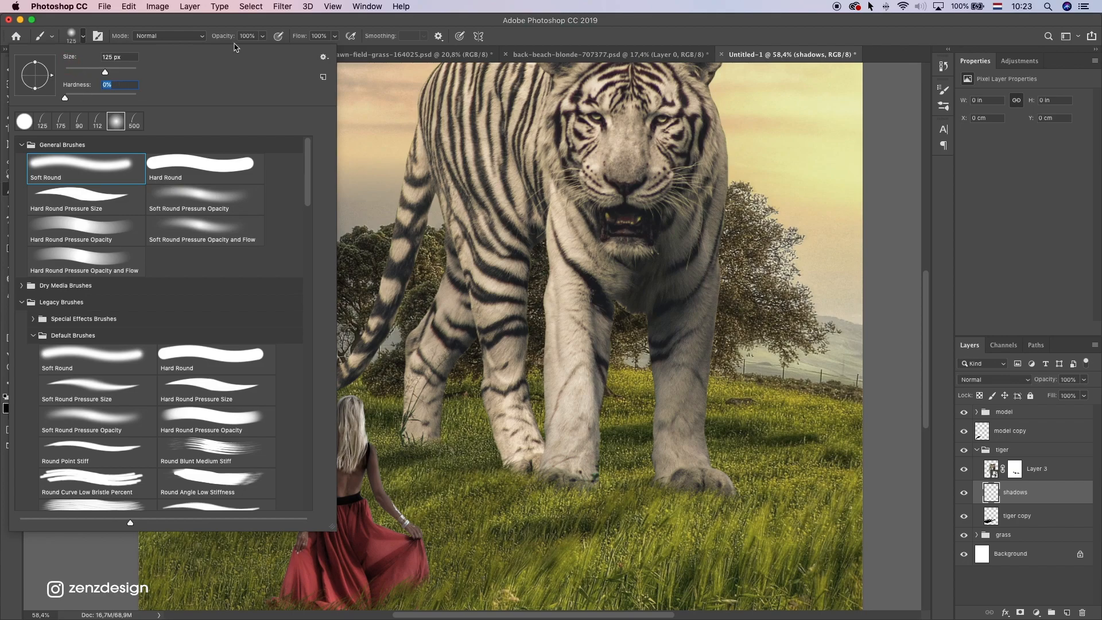
pyautogui.click(272, 10)
pyautogui.click(262, 35)
pyautogui.moveTo(263, 36); pyautogui.dragTo(233, 53)
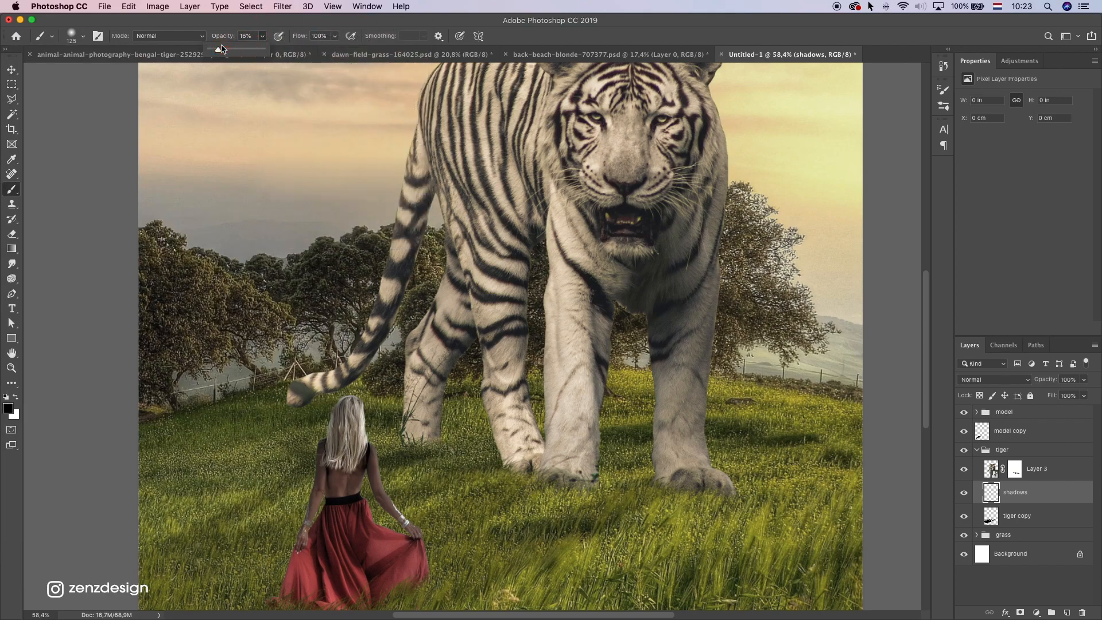
pyautogui.click(335, 36)
pyautogui.moveTo(338, 50); pyautogui.dragTo(297, 51)
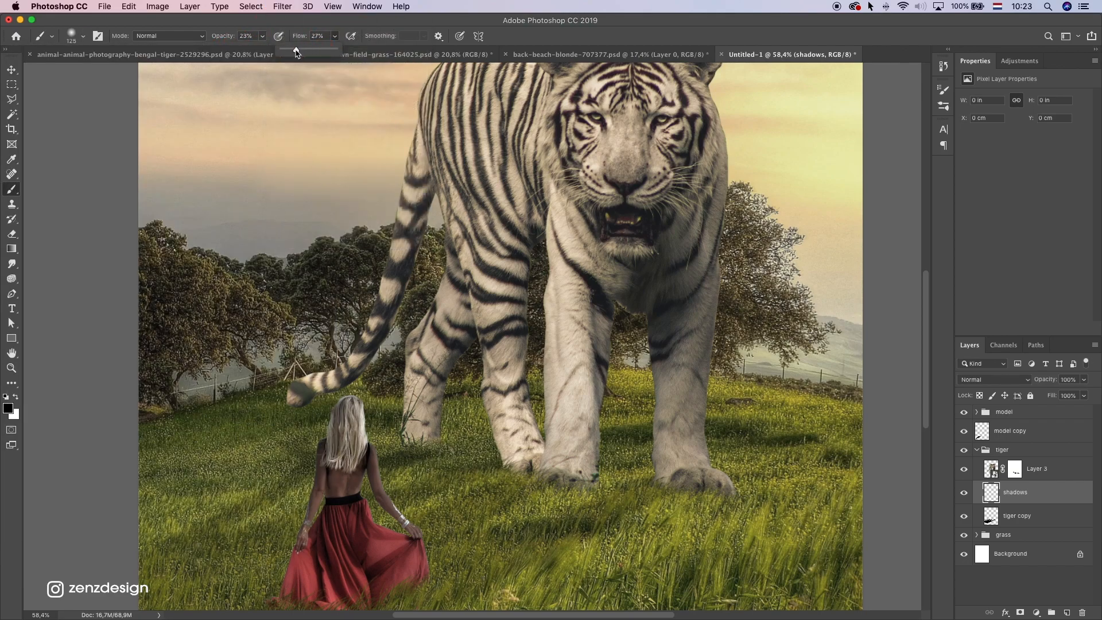
pyautogui.click(288, 27)
# Step: Paint a soft shadow beneath the tiger's nearest front paw with a 70 px brush
pyautogui.press('[')
pyautogui.press('[')
pyautogui.moveTo(647, 480)
pyautogui.mouseDown()
pyautogui.moveTo(588, 489)
pyautogui.moveTo(726, 486)
pyautogui.mouseUp()
# Step: Lower the brush to 18% opacity and 17% flow and paint shadows around the tiger's other paws
pyautogui.click(262, 35)
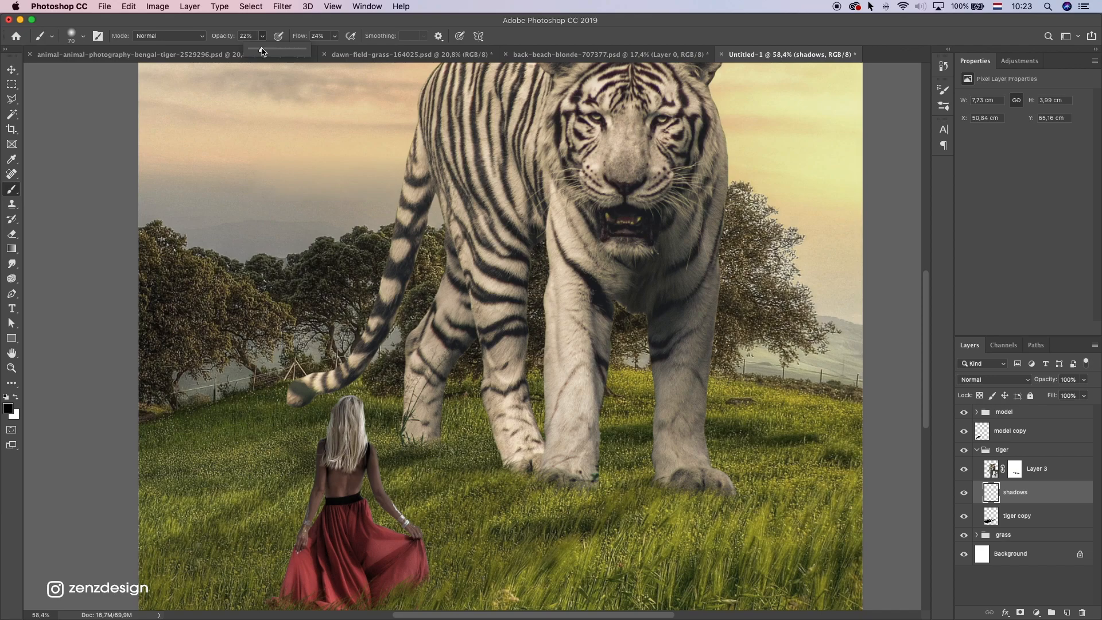
pyautogui.click(334, 36)
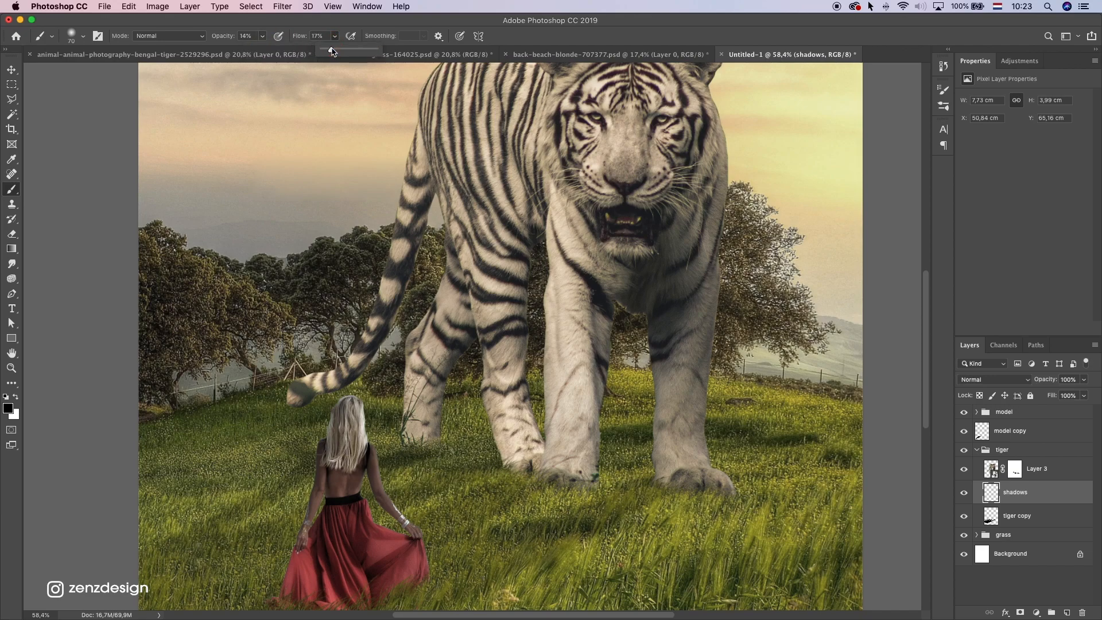
pyautogui.click(263, 36)
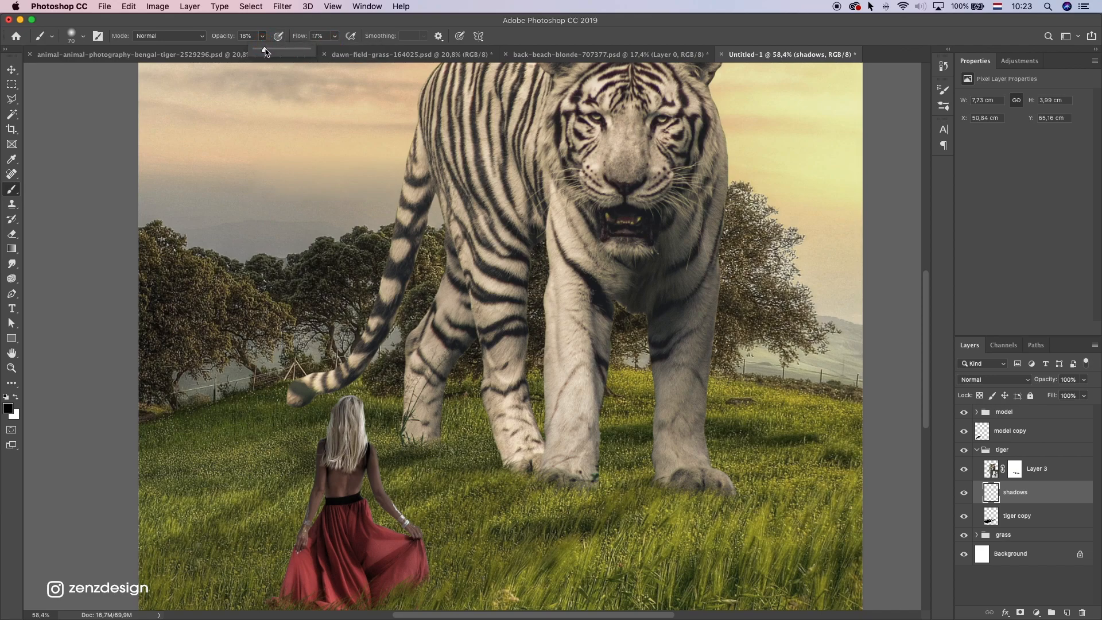
pyautogui.click(405, 148)
pyautogui.moveTo(542, 476)
pyautogui.mouseDown()
pyautogui.moveTo(518, 454)
pyautogui.moveTo(541, 454)
pyautogui.moveTo(432, 465)
pyautogui.moveTo(514, 467)
pyautogui.moveTo(489, 469)
pyautogui.mouseUp()
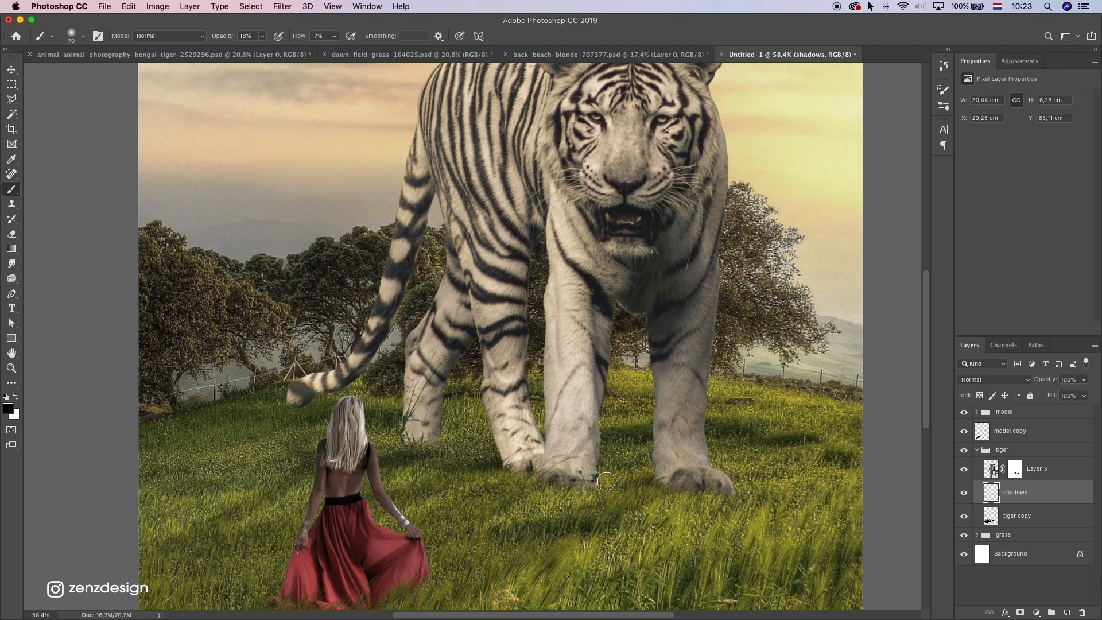
pyautogui.moveTo(573, 464)
pyautogui.mouseDown()
pyautogui.moveTo(535, 477)
pyautogui.moveTo(486, 462)
pyautogui.mouseUp()
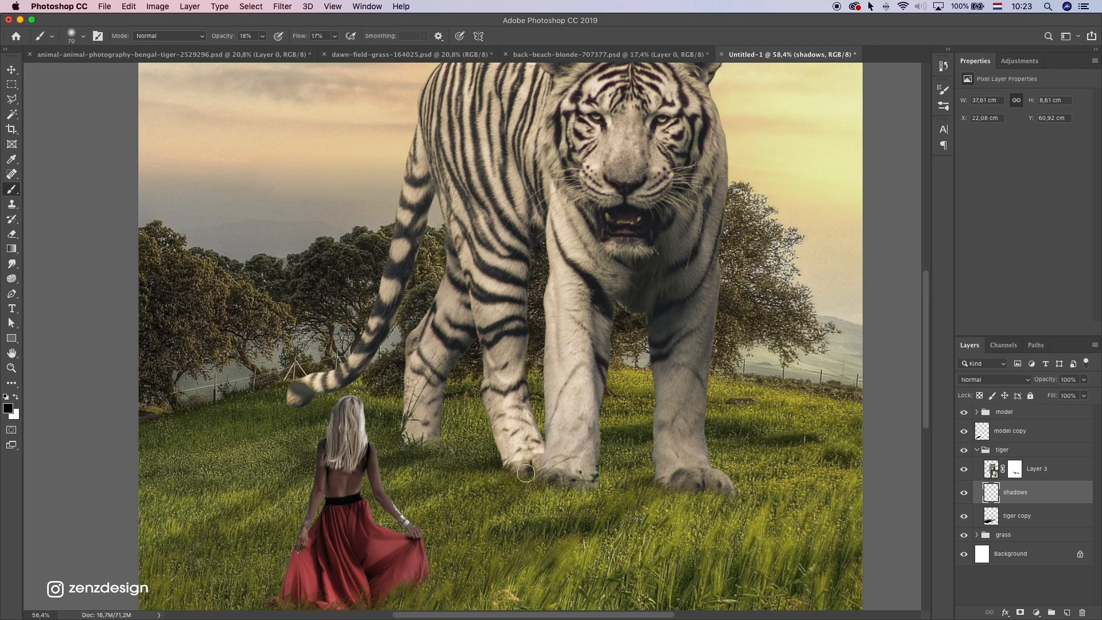
pyautogui.click(574, 474)
# Step: Paint broader soft shadows on the grass beneath the tiger with an enlarged brush, reducing it to 200 px for the last dabs
pyautogui.press(']')
pyautogui.press(']')
pyautogui.press(']')
pyautogui.press(']')
pyautogui.press(']')
pyautogui.press(']')
pyautogui.press(']')
pyautogui.press(']')
pyautogui.press(']')
pyautogui.press(']')
pyautogui.click(643, 469)
pyautogui.click(476, 457)
pyautogui.press('[')
pyautogui.press('[')
pyautogui.press('[')
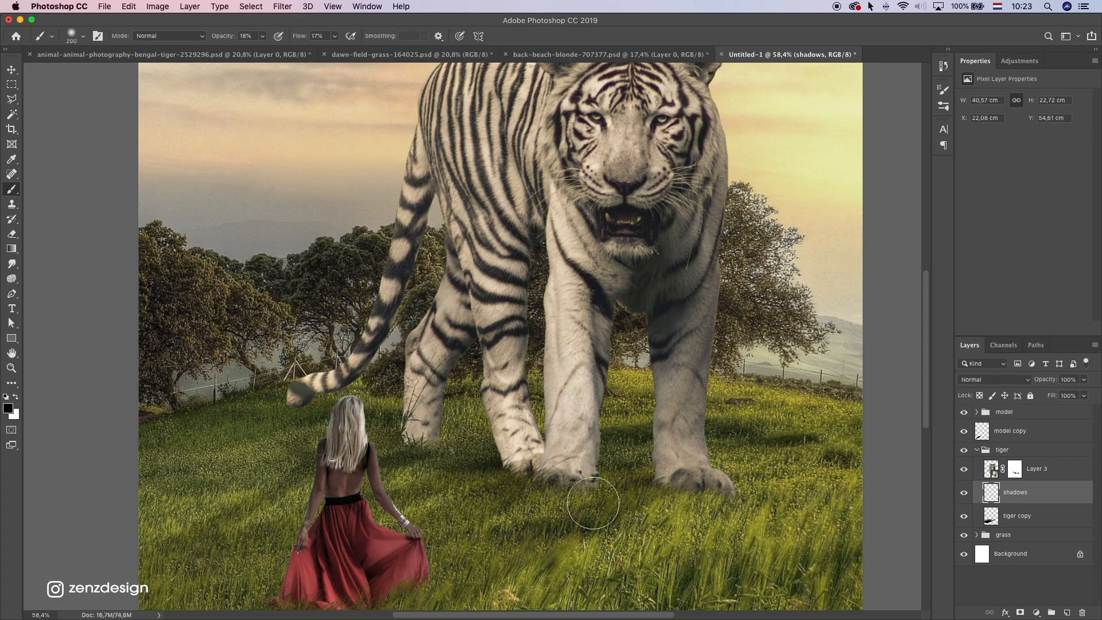
pyautogui.click(462, 438)
pyautogui.click(706, 495)
# Step: Paint a wide soft shadow across the meadow under the tiger and behind the woman with a 400 px brush
pyautogui.scroll(-2, 739, 493)
pyautogui.scroll(-5, 647, 483)
pyautogui.click(496, 427)
pyautogui.press(']')
pyautogui.press(']')
pyautogui.press(']')
pyautogui.moveTo(236, 407); pyautogui.dragTo(463, 433)
pyautogui.moveTo(278, 435); pyautogui.dragTo(634, 440)
pyautogui.scroll(2, 473, 337)
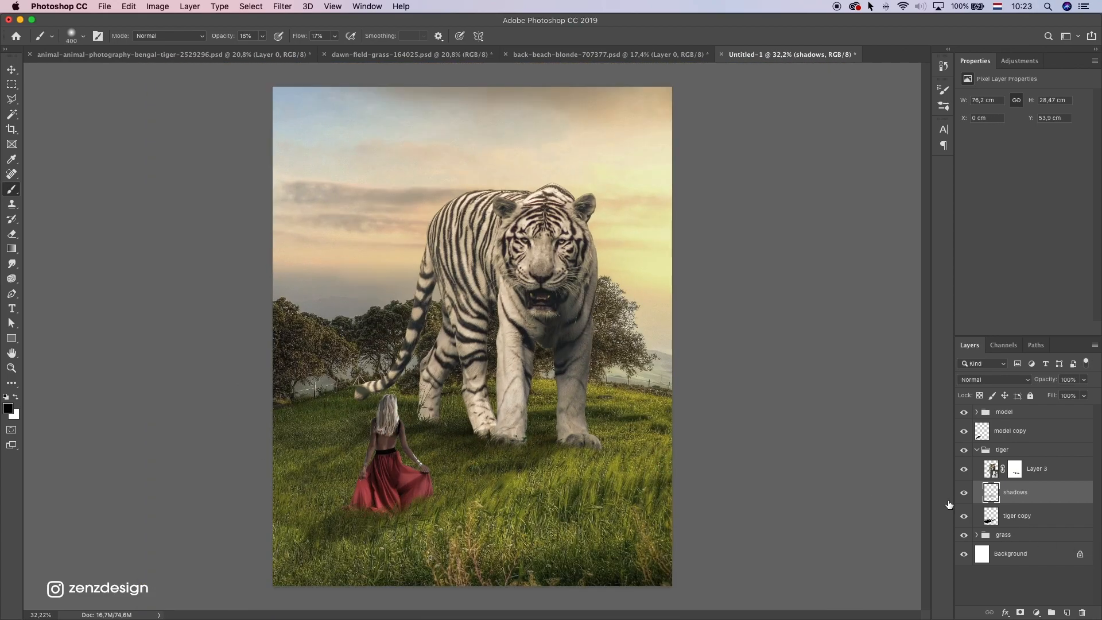
# Step: Compare the tiger's painted shadows hidden and shown, and erase the excess shadow along the horizon behind the tiger
pyautogui.click(964, 493)
pyautogui.click(964, 493)
pyautogui.click(12, 233)
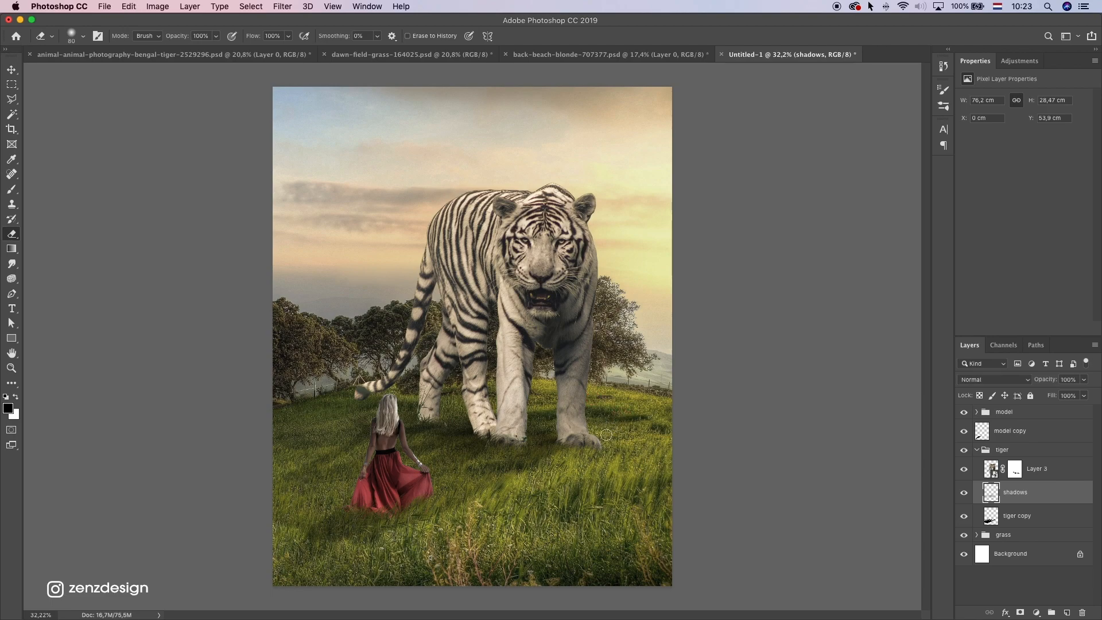
pyautogui.moveTo(530, 383); pyautogui.dragTo(688, 356)
# Step: Compare the painted shadows hidden and shown again, and reduce the tiger's shadows layer opacity to 66%
pyautogui.click(965, 492)
pyautogui.click(965, 492)
pyautogui.moveTo(1084, 380)
pyautogui.mouseDown()
pyautogui.moveTo(1059, 396)
pyautogui.moveTo(1077, 394)
pyautogui.mouseUp()
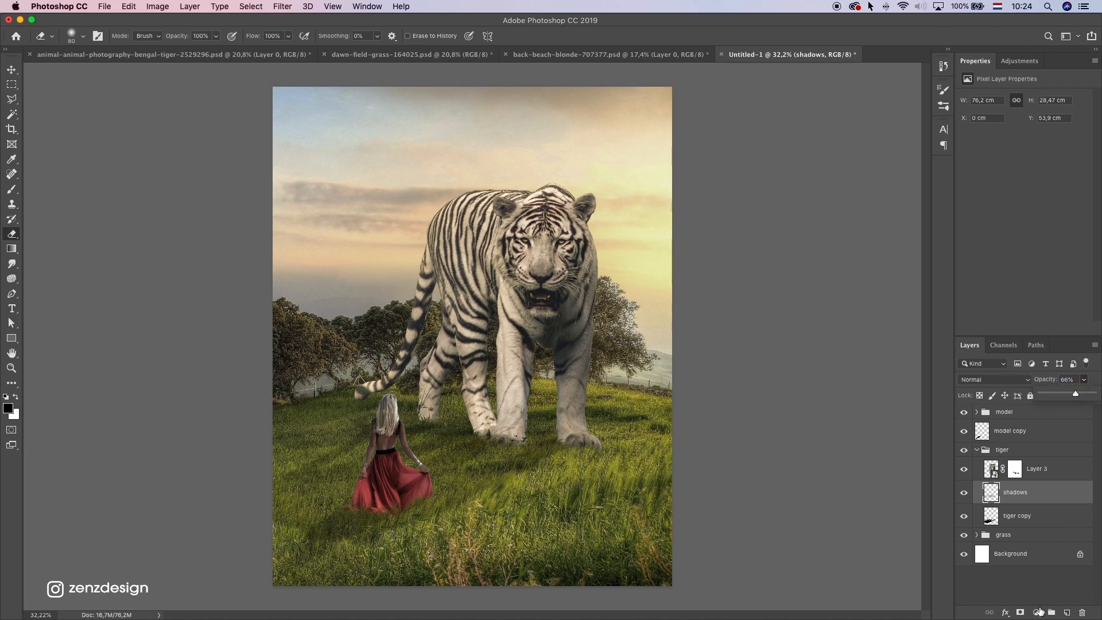
# Step: Add a new layer above the tiger's shadows layer and paint contact shadows under all the paws with a 70 px brush
pyautogui.click(1067, 613)
pyautogui.click(12, 189)
pyautogui.press('[')
pyautogui.press('[')
pyautogui.press('[')
pyautogui.press('[')
pyautogui.moveTo(490, 427)
pyautogui.mouseDown()
pyautogui.moveTo(491, 439)
pyautogui.moveTo(454, 437)
pyautogui.mouseUp()
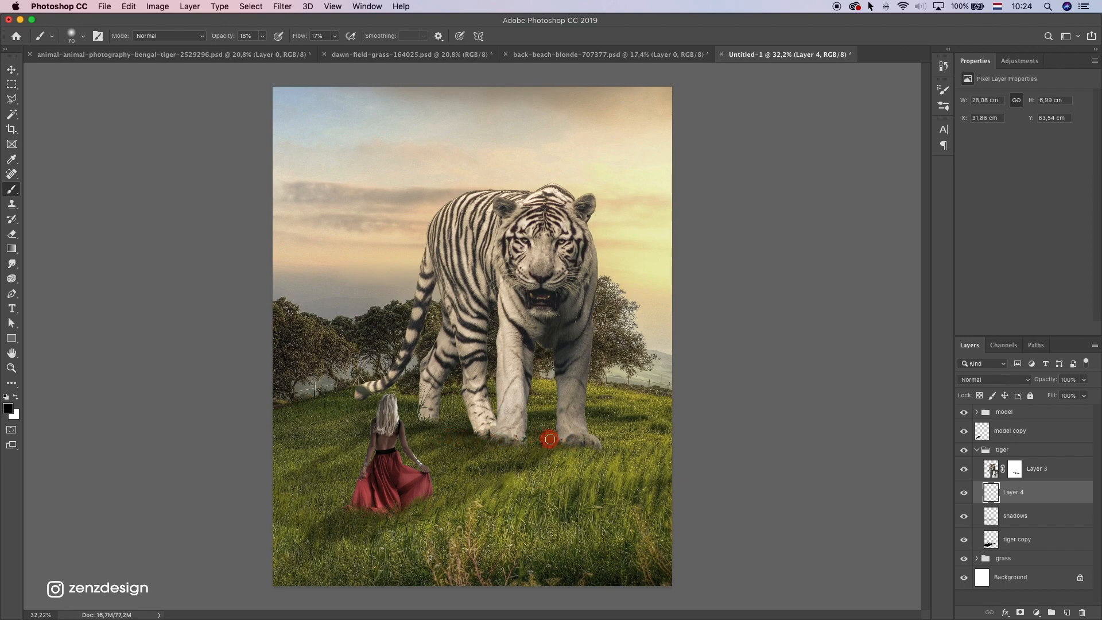
pyautogui.moveTo(593, 442); pyautogui.dragTo(506, 435)
pyautogui.moveTo(427, 423); pyautogui.dragTo(591, 444)
pyautogui.moveTo(491, 443); pyautogui.dragTo(509, 438)
# Step: Reduce the contact shadow layer's opacity to 86%
pyautogui.click(1084, 396)
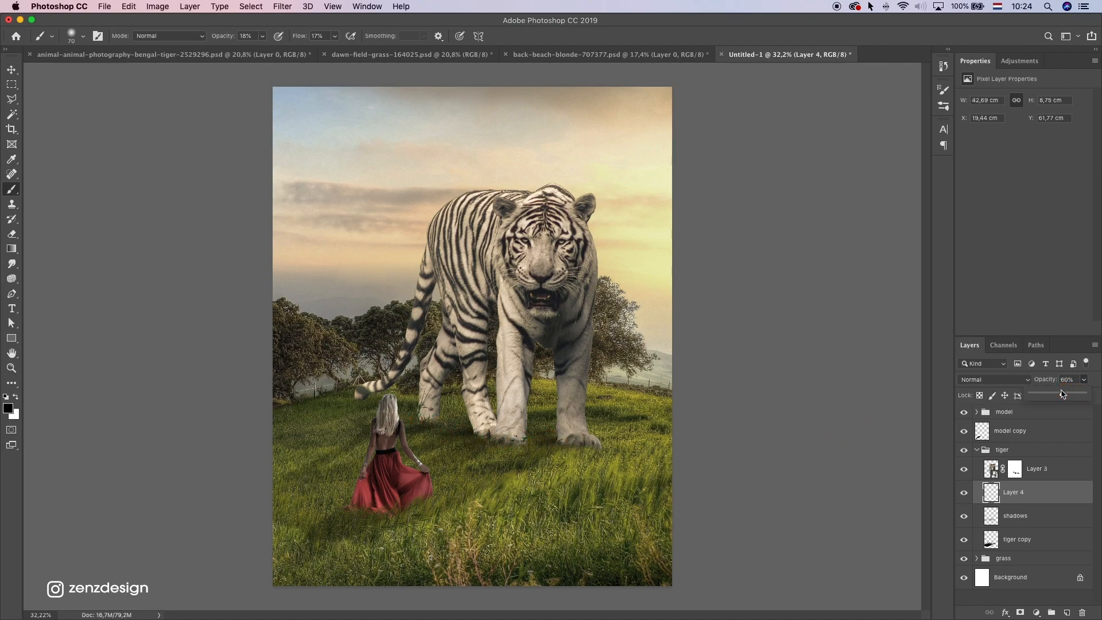
pyautogui.click(911, 495)
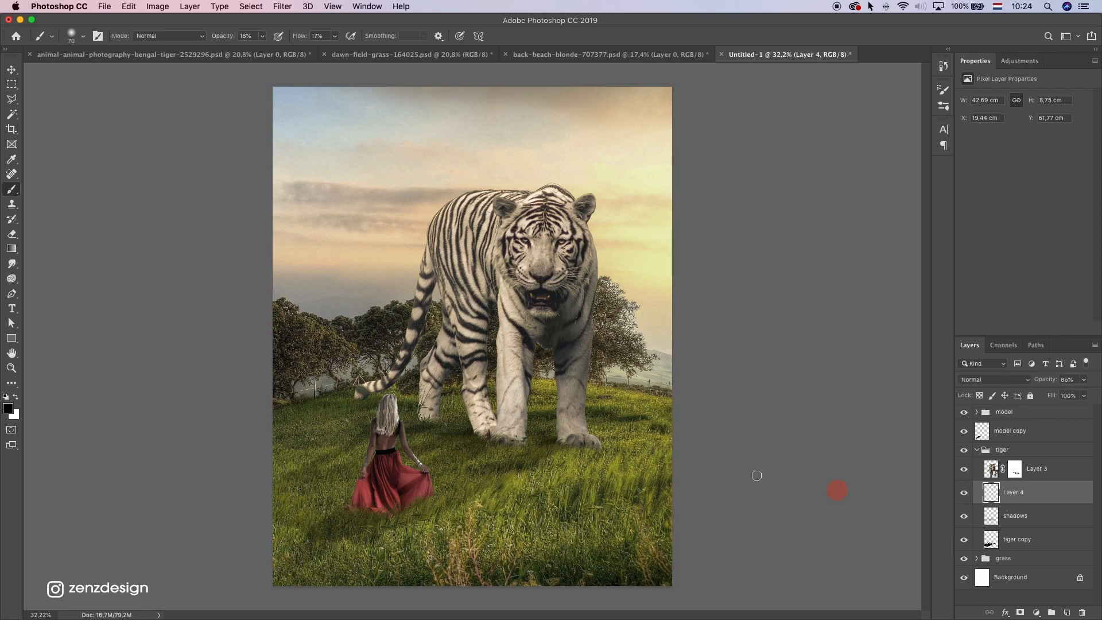
pyautogui.scroll(-5, 445, 419)
pyautogui.scroll(4, 445, 420)
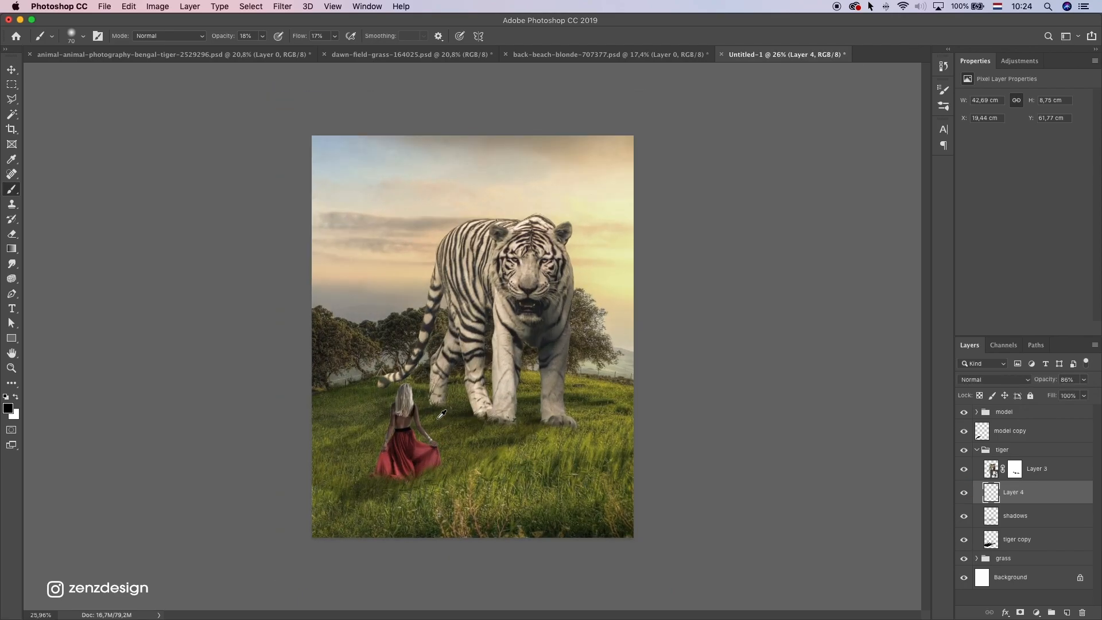
pyautogui.scroll(2, 474, 338)
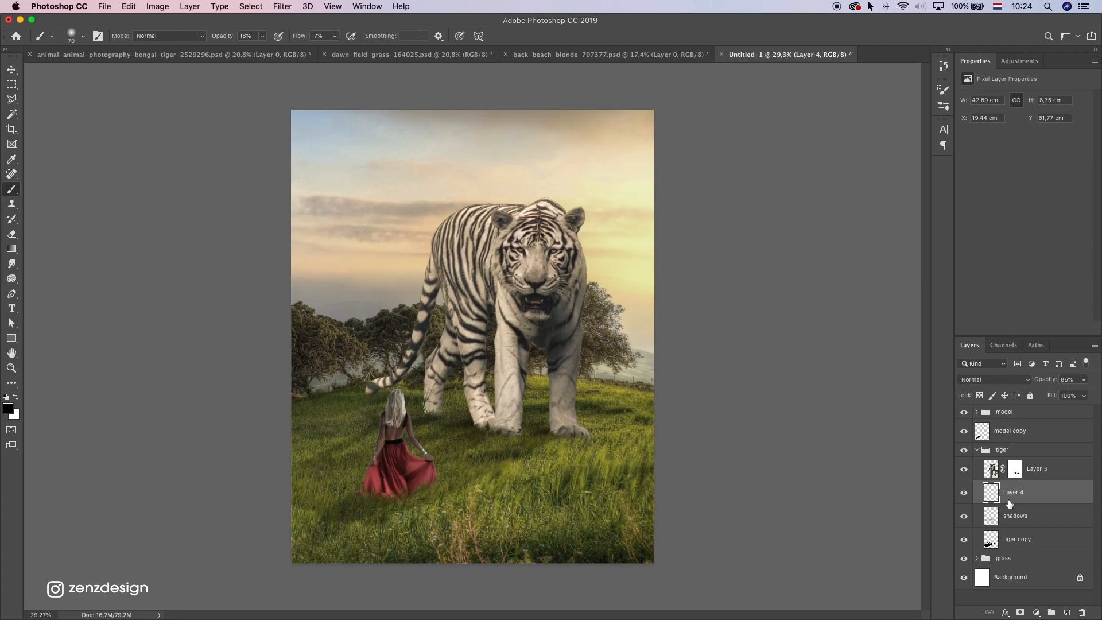
# Step: Expand the model group and add a new layer named "shadows" above the woman's cast shadow layer
pyautogui.click(1027, 429)
pyautogui.click(977, 413)
pyautogui.click(1067, 613)
pyautogui.doubleClick(1002, 479)
pyautogui.write('shadows')
pyautogui.press('Return')
# Step: Paint a soft shadow on the grass around the woman's dress with a 125 px brush
pyautogui.press(']')
pyautogui.press(']')
pyautogui.press(']')
pyautogui.press(']')
pyautogui.press(']')
pyautogui.press(']')
pyautogui.press(']')
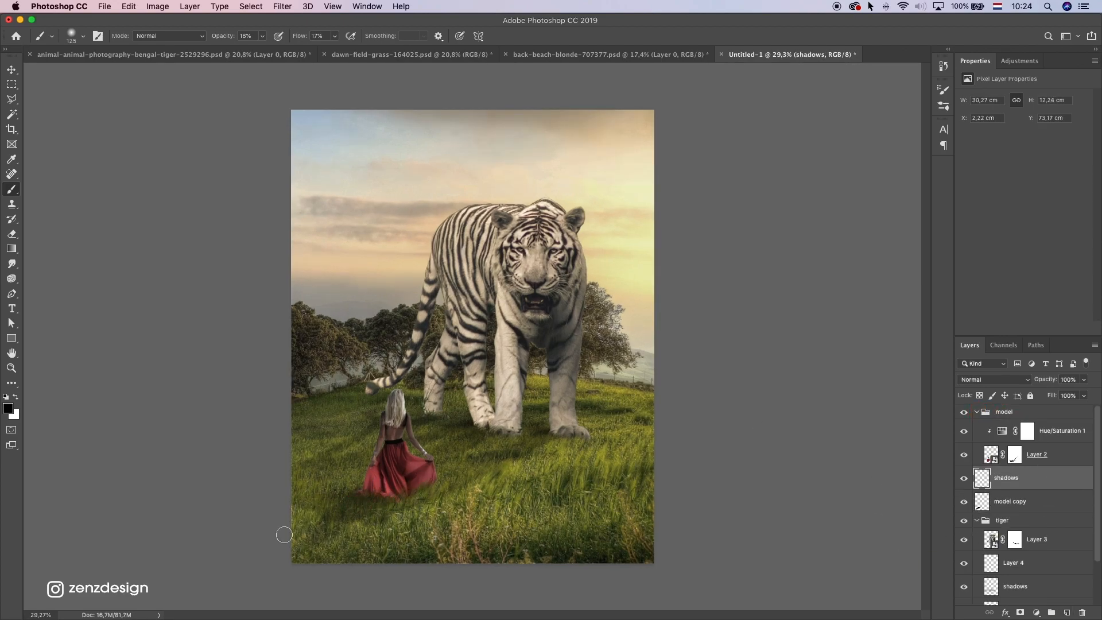
pyautogui.moveTo(359, 499); pyautogui.dragTo(491, 452)
# Step: Lower the opacity of the woman's shadows layer and reduce the brush size to 70 px
pyautogui.click(1085, 379)
pyautogui.moveTo(1083, 396); pyautogui.dragTo(1061, 396)
pyautogui.click(308, 450)
pyautogui.press('[')
pyautogui.press('[')
pyautogui.press('[')
pyautogui.press('[')
pyautogui.press('[')
pyautogui.press('[')
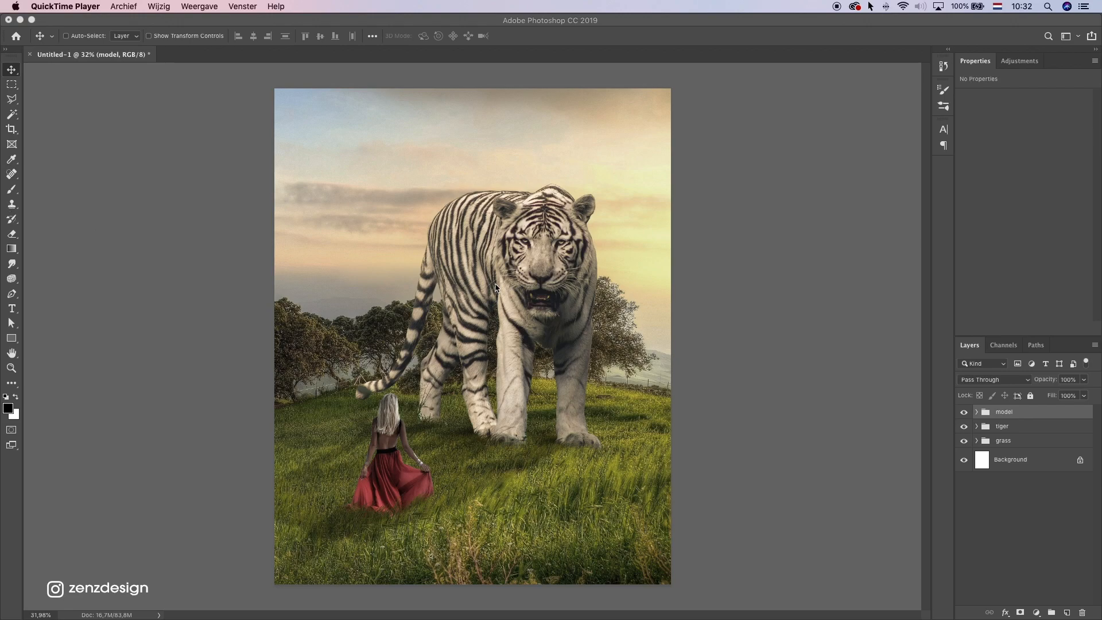
# Step: Add a Curves adjustment clipped to the tiger's layer and lower its white point output to 193
pyautogui.click(12, 187)
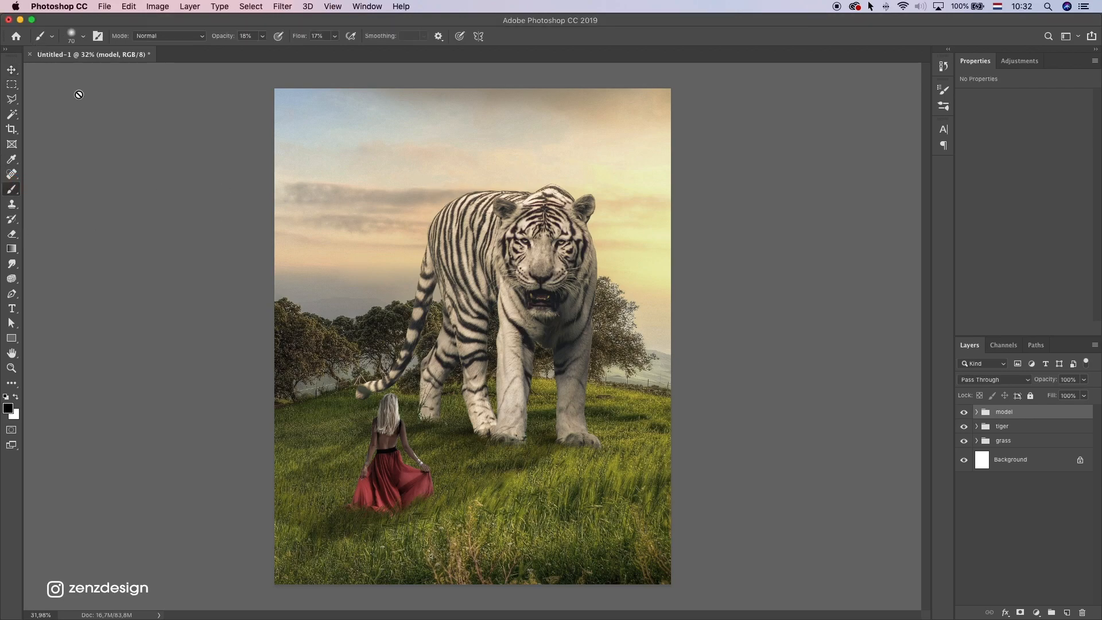
pyautogui.click(11, 70)
pyautogui.press('super')
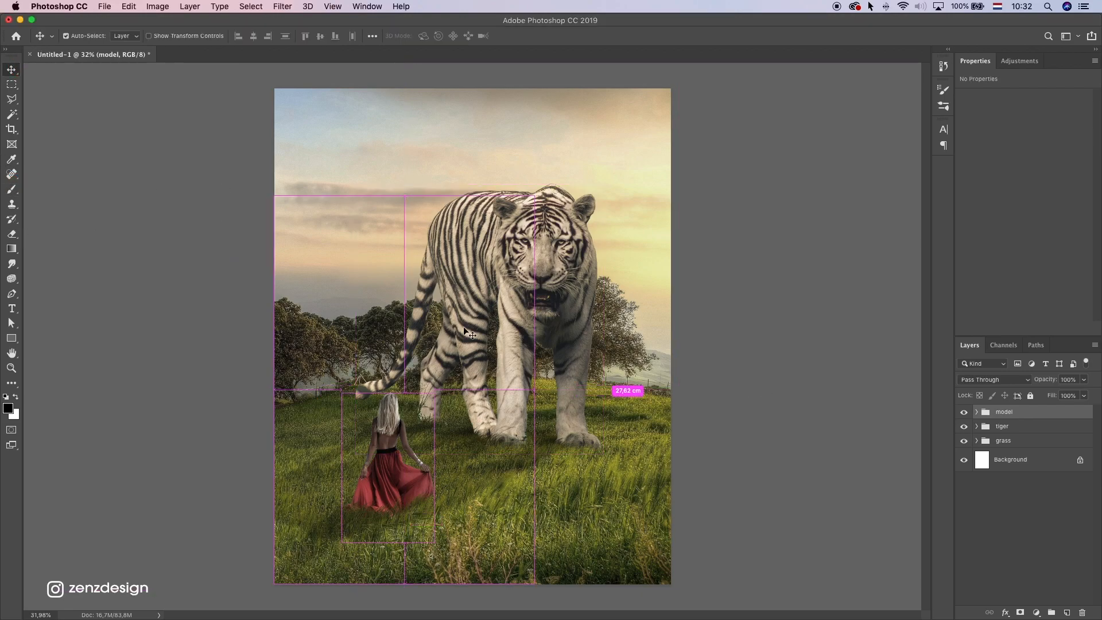
pyautogui.keyDown('super'); pyautogui.click(396, 437); pyautogui.keyUp('super')
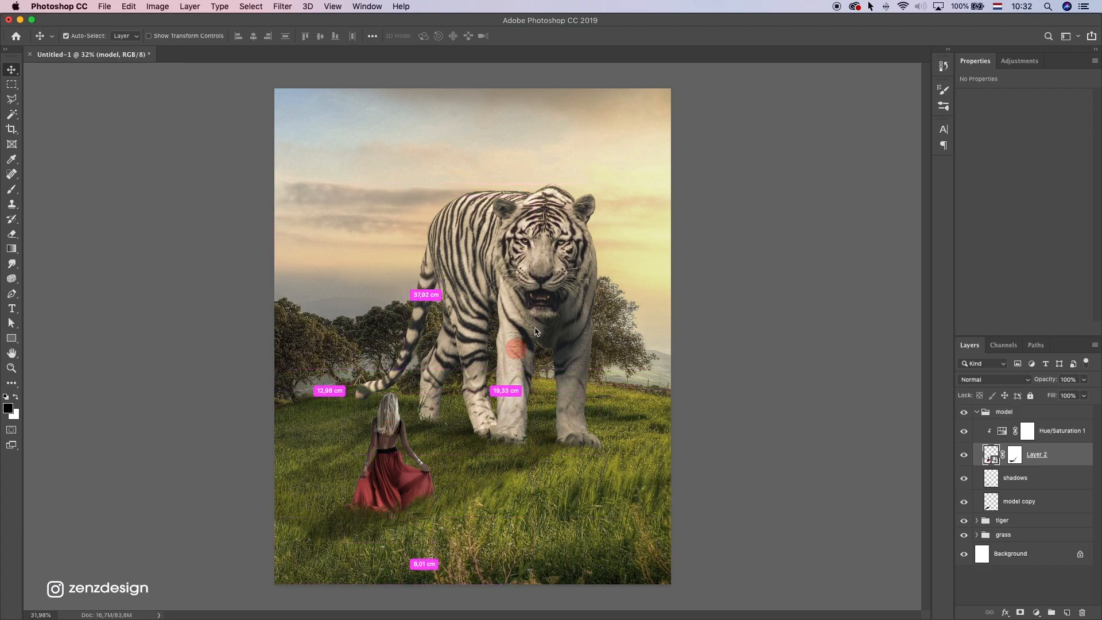
pyautogui.keyDown('super'); pyautogui.click(492, 381); pyautogui.keyUp('super')
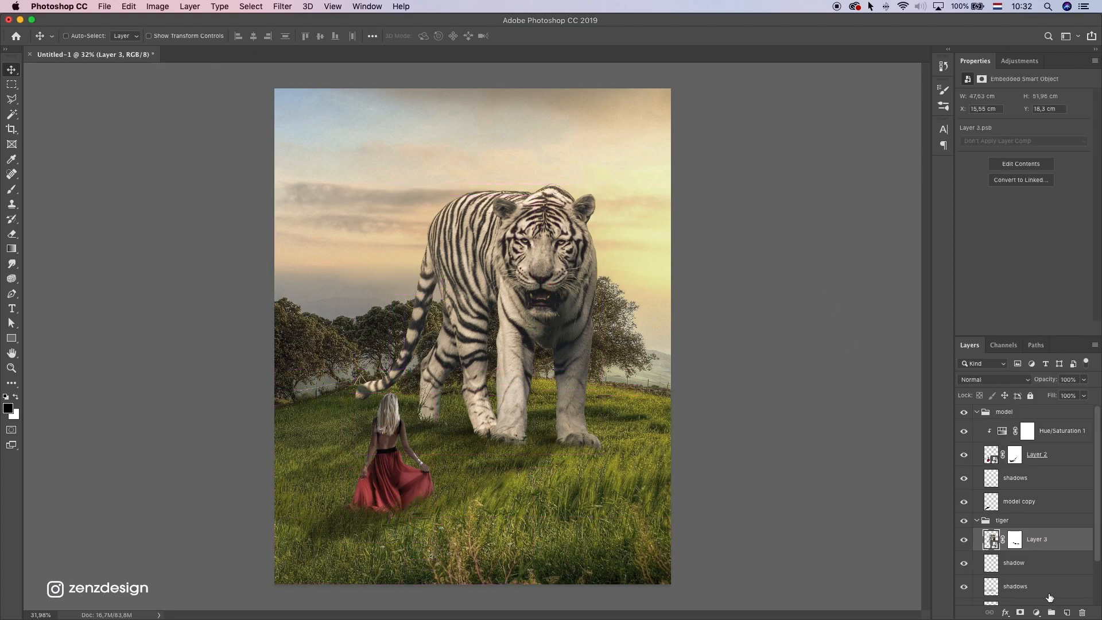
pyautogui.click(1037, 613)
pyautogui.click(1055, 455)
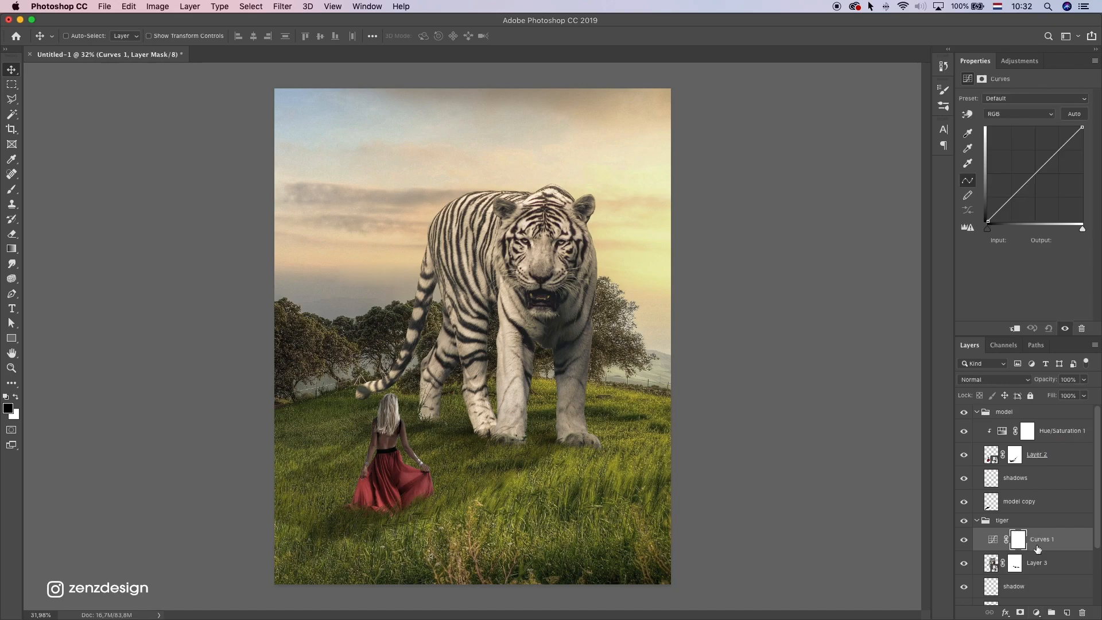
pyautogui.click(1016, 329)
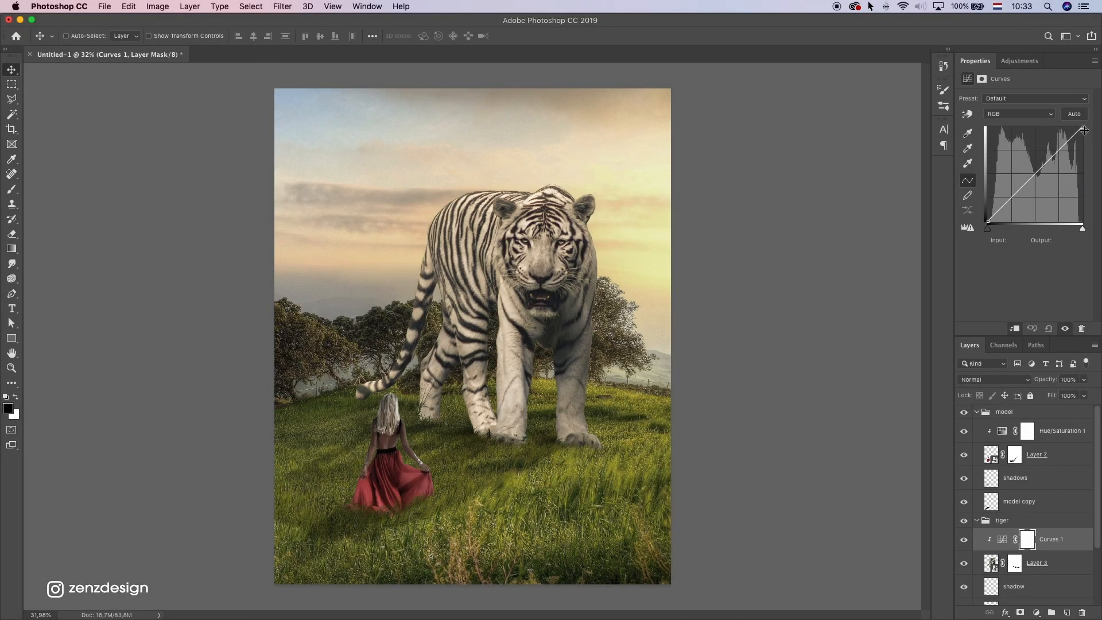
pyautogui.moveTo(1084, 130); pyautogui.dragTo(1087, 153)
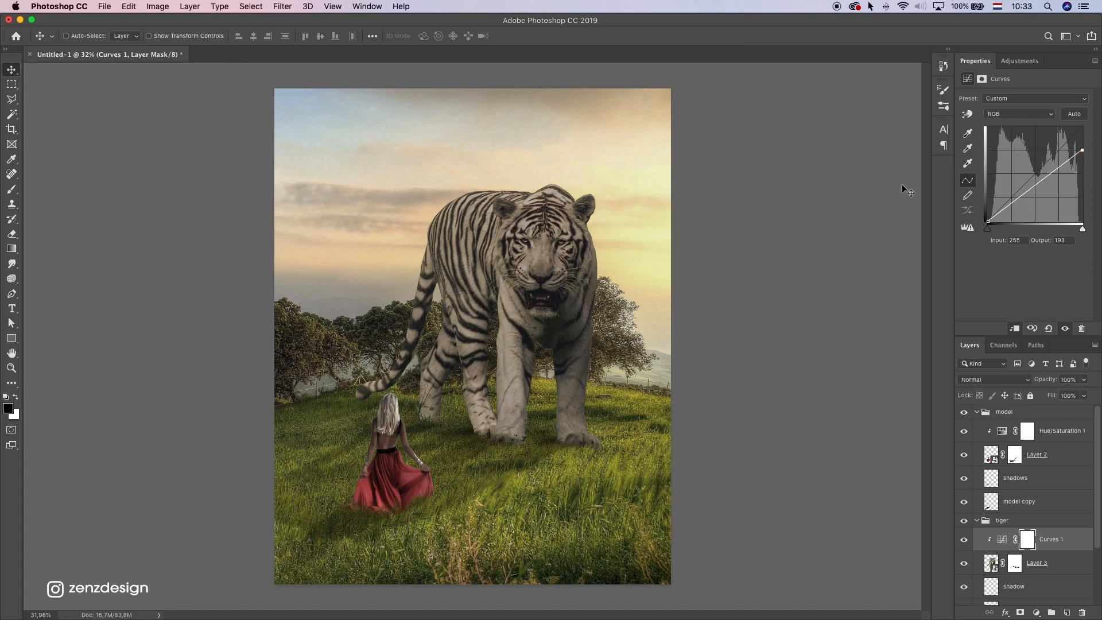
# Step: Target the Curves adjustment's mask and set the brush to 125 px with 100% opacity and 100% flow
pyautogui.press('b')
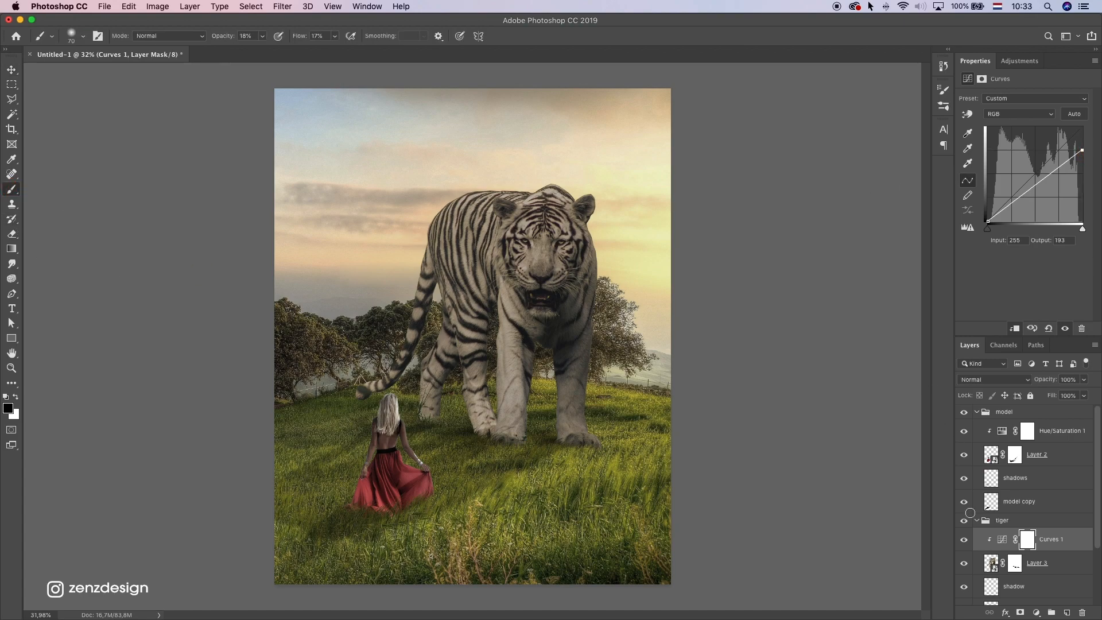
pyautogui.click(1028, 540)
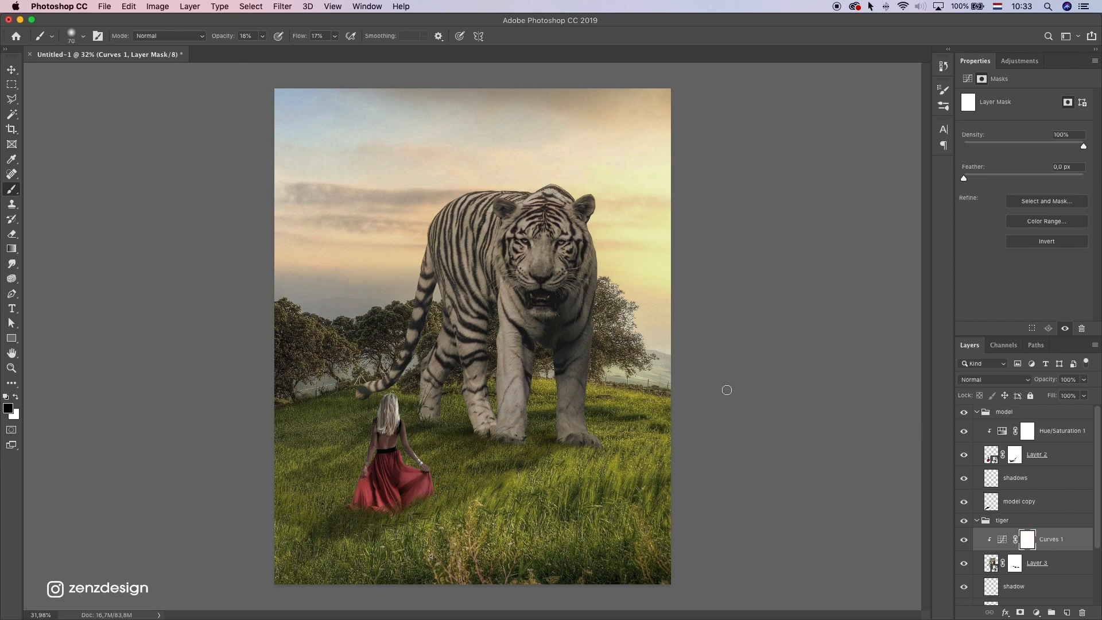
pyautogui.moveTo(593, 226)
pyautogui.mouseDown()
pyautogui.moveTo(615, 274)
pyautogui.moveTo(598, 227)
pyautogui.mouseUp()
pyautogui.click(72, 36)
pyautogui.click(344, 18)
pyautogui.click(336, 37)
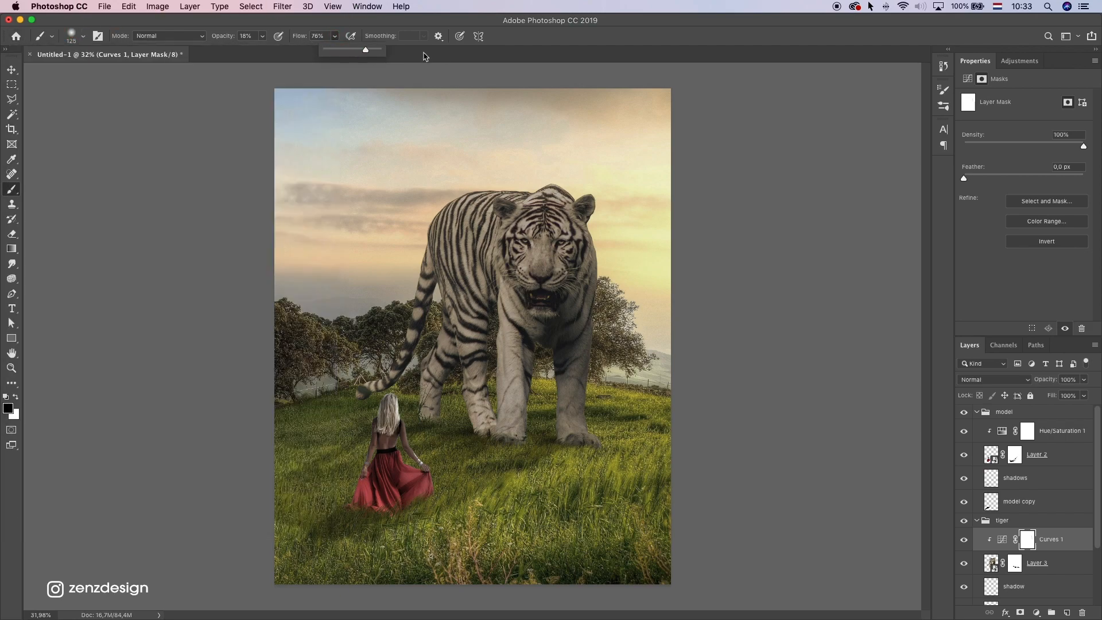
pyautogui.moveTo(262, 36); pyautogui.dragTo(482, 69)
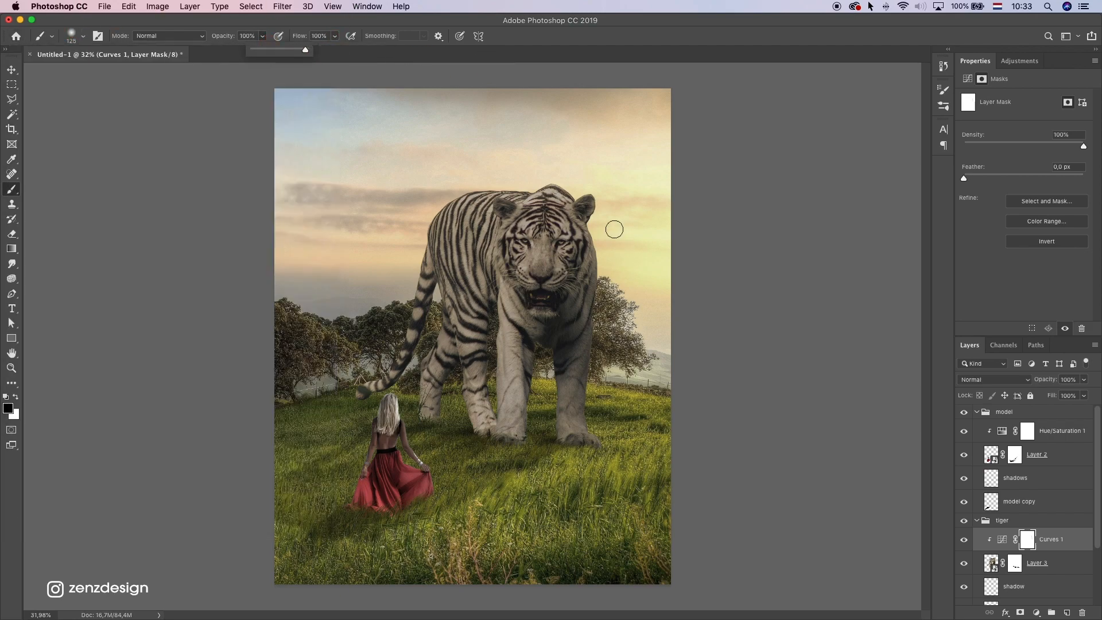
# Step: Paint black on the tiger's Curves mask along its sunlit right flank and front leg, enlarging the brush to 150 px
pyautogui.moveTo(599, 296)
pyautogui.mouseDown()
pyautogui.moveTo(589, 261)
pyautogui.moveTo(586, 412)
pyautogui.mouseUp()
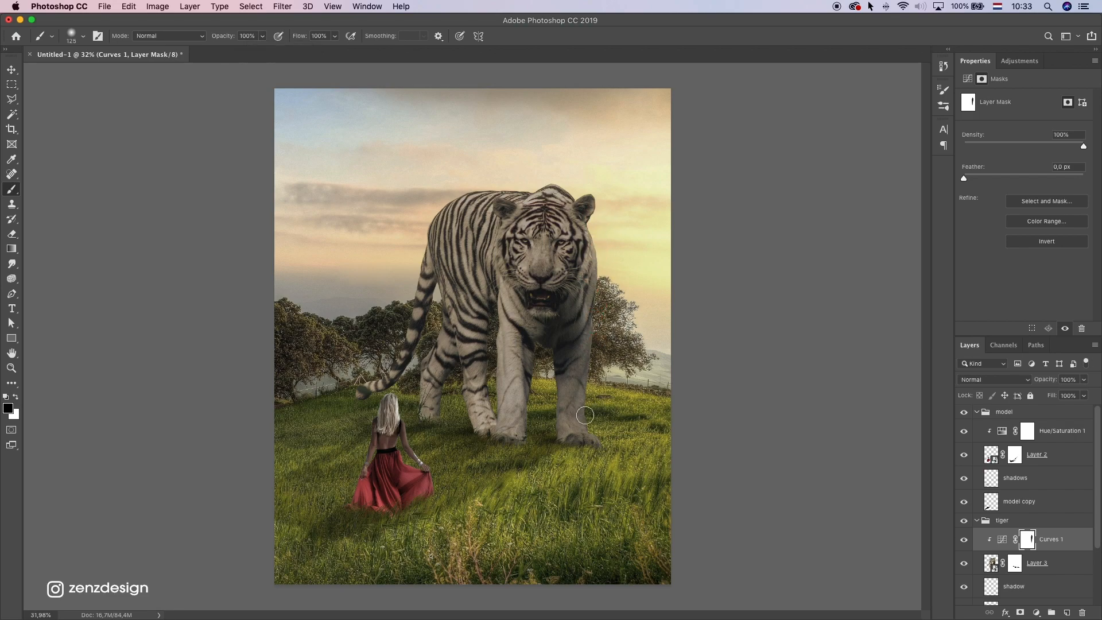
pyautogui.moveTo(582, 233)
pyautogui.mouseDown()
pyautogui.moveTo(585, 195)
pyautogui.moveTo(548, 172)
pyautogui.mouseUp()
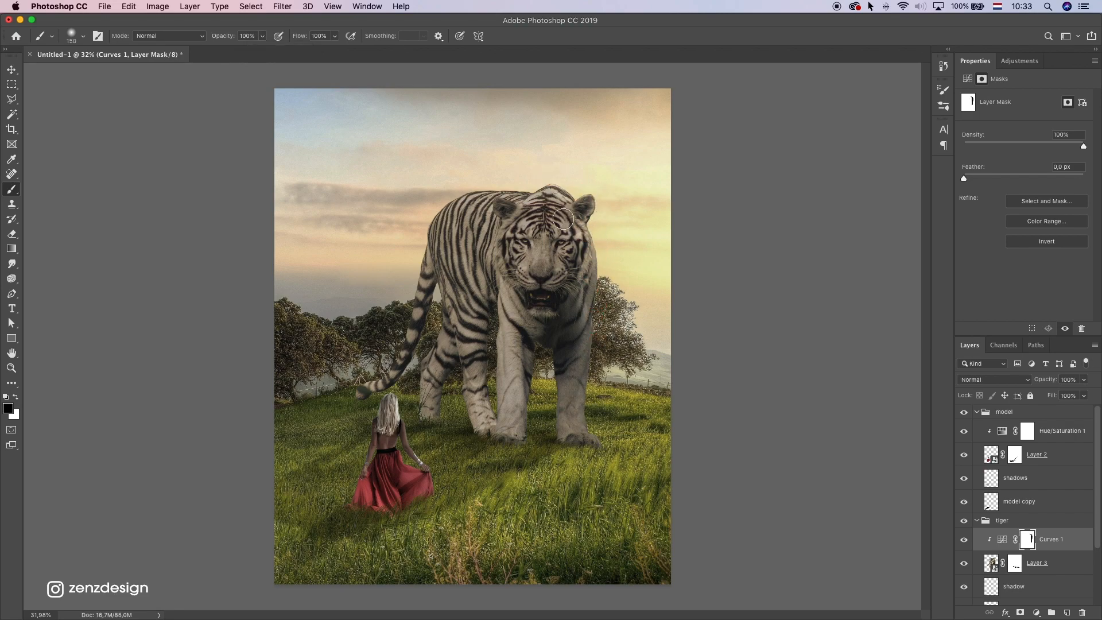
pyautogui.moveTo(561, 246)
pyautogui.mouseDown()
pyautogui.moveTo(605, 306)
pyautogui.moveTo(609, 371)
pyautogui.mouseUp()
pyautogui.moveTo(564, 224)
pyautogui.mouseDown()
pyautogui.moveTo(565, 208)
pyautogui.moveTo(613, 380)
pyautogui.mouseUp()
pyautogui.moveTo(588, 419); pyautogui.dragTo(541, 377)
# Step: Mask the Curves darkening off the tiger's inner legs, paws and upper back with a 100 px brush
pyautogui.moveTo(488, 406); pyautogui.dragTo(488, 340)
pyautogui.moveTo(527, 423)
pyautogui.mouseDown()
pyautogui.moveTo(531, 366)
pyautogui.moveTo(533, 418)
pyautogui.mouseUp()
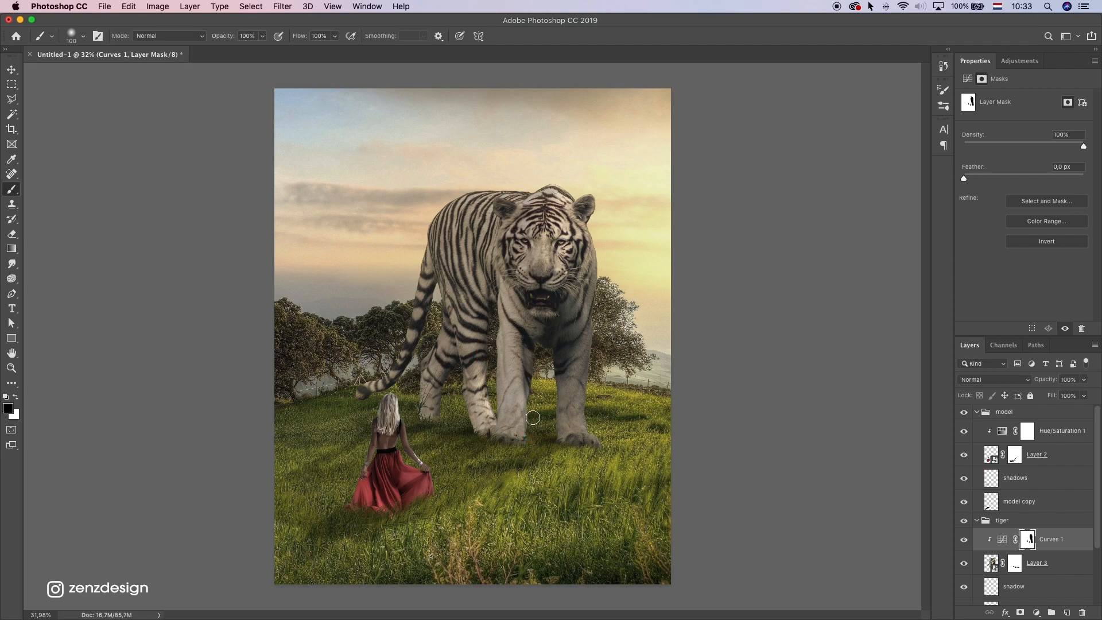
pyautogui.moveTo(598, 448); pyautogui.dragTo(592, 441)
pyautogui.moveTo(445, 398); pyautogui.dragTo(443, 391)
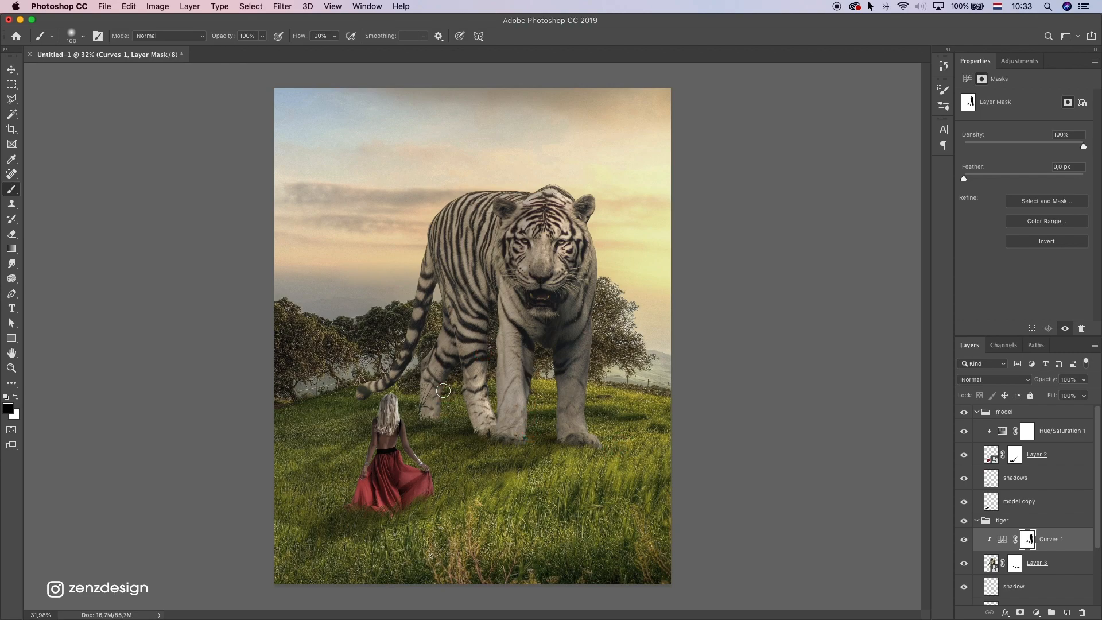
pyautogui.moveTo(487, 189); pyautogui.dragTo(560, 185)
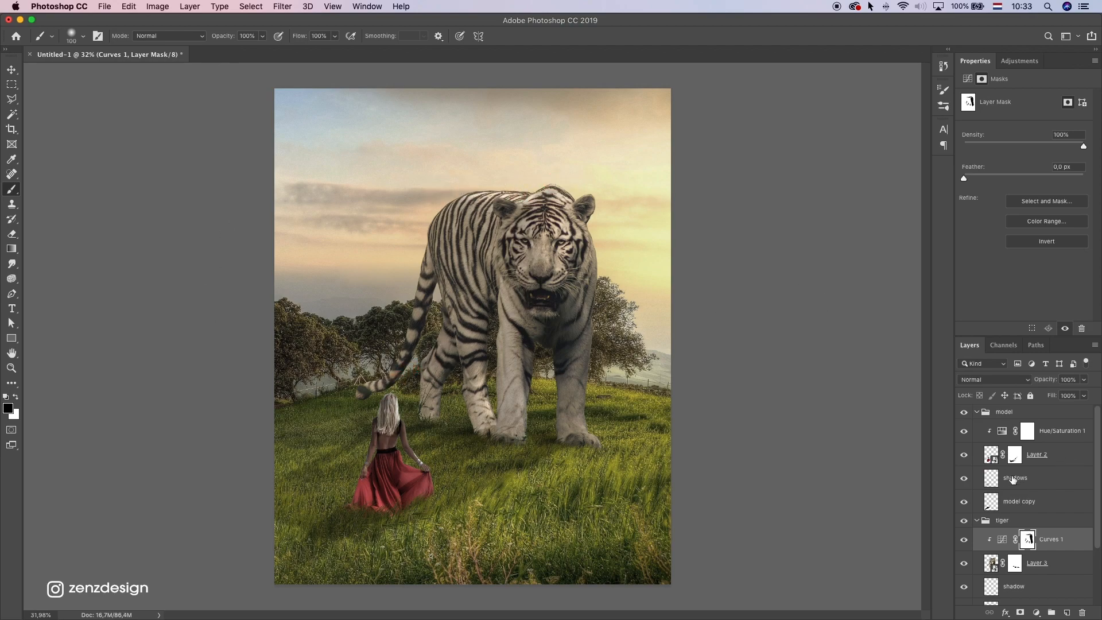
# Step: Add a Curves adjustment clipped to the woman's layer and lower its white point output to 202
pyautogui.click(1029, 465)
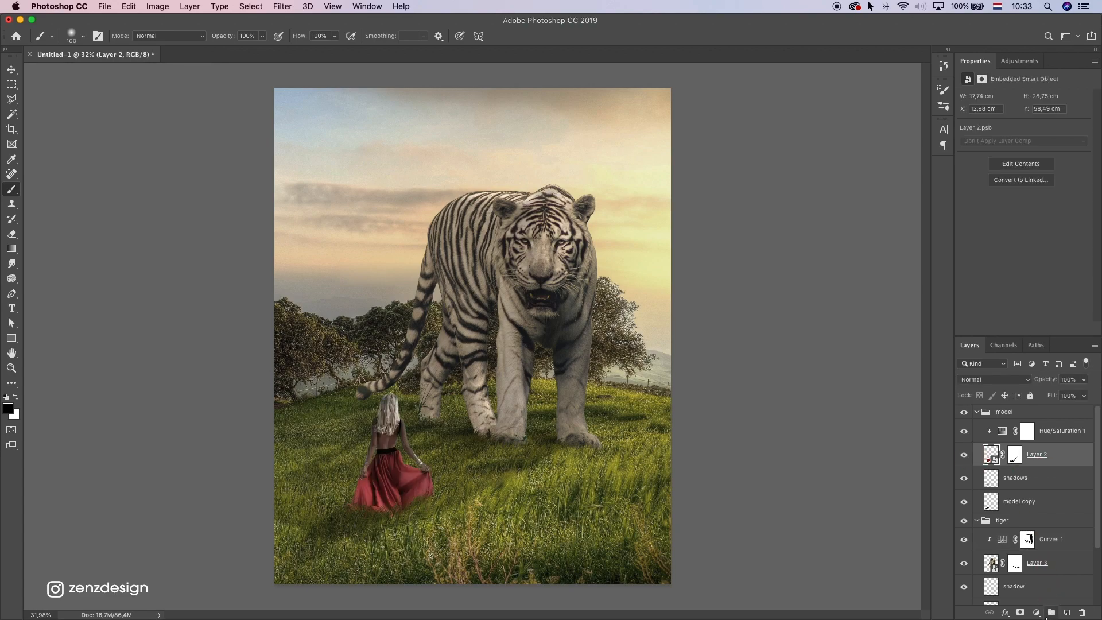
pyautogui.click(1046, 616)
pyautogui.click(1049, 452)
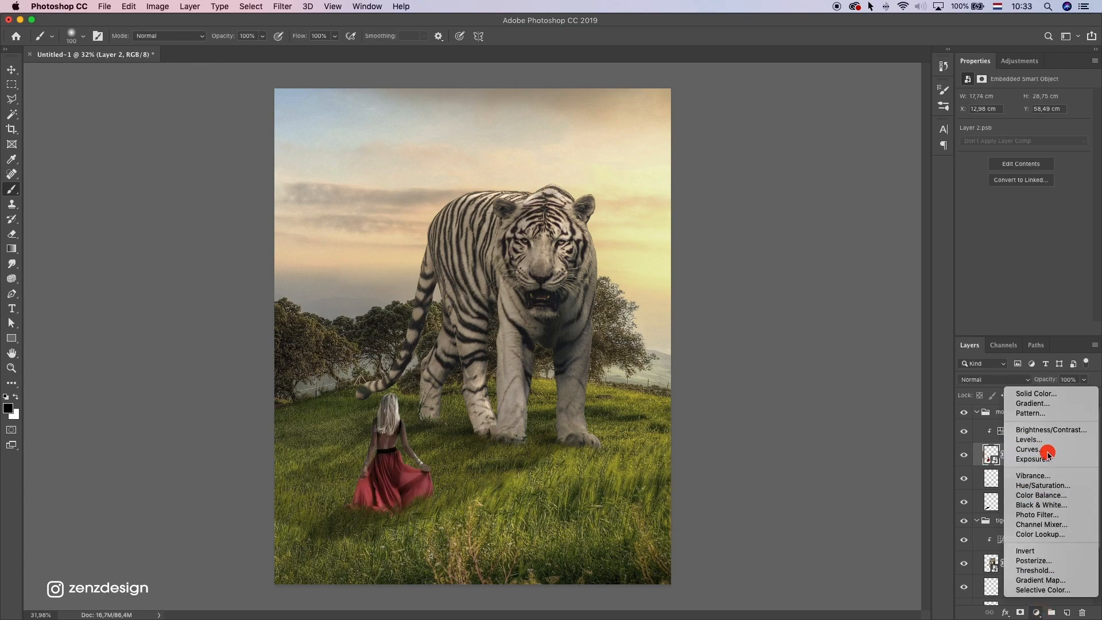
pyautogui.click(1017, 328)
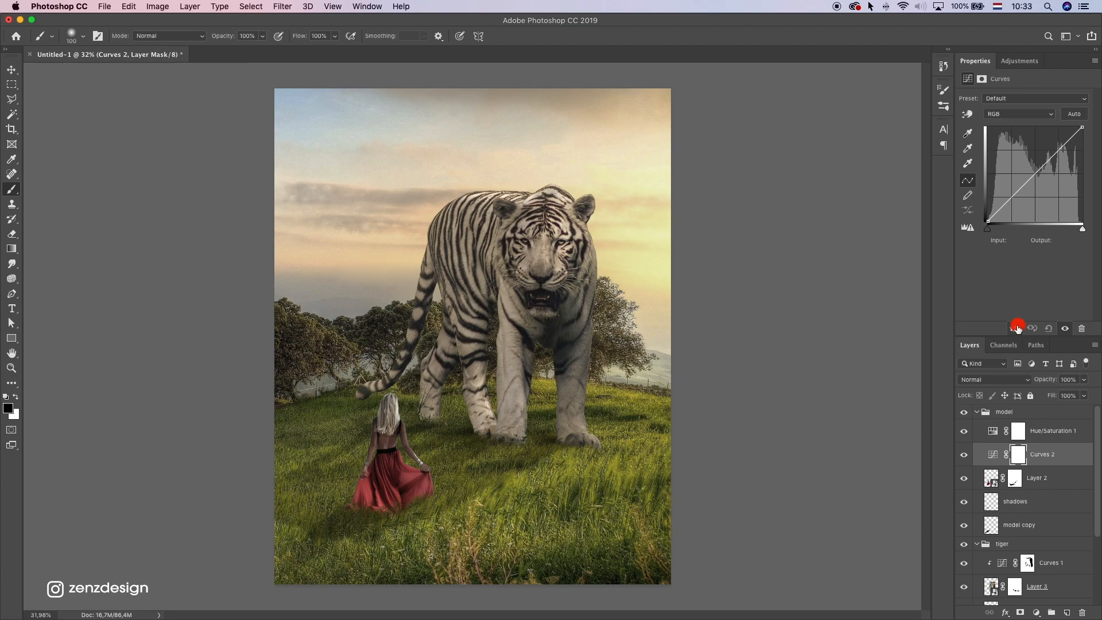
pyautogui.moveTo(1079, 131); pyautogui.dragTo(1085, 148)
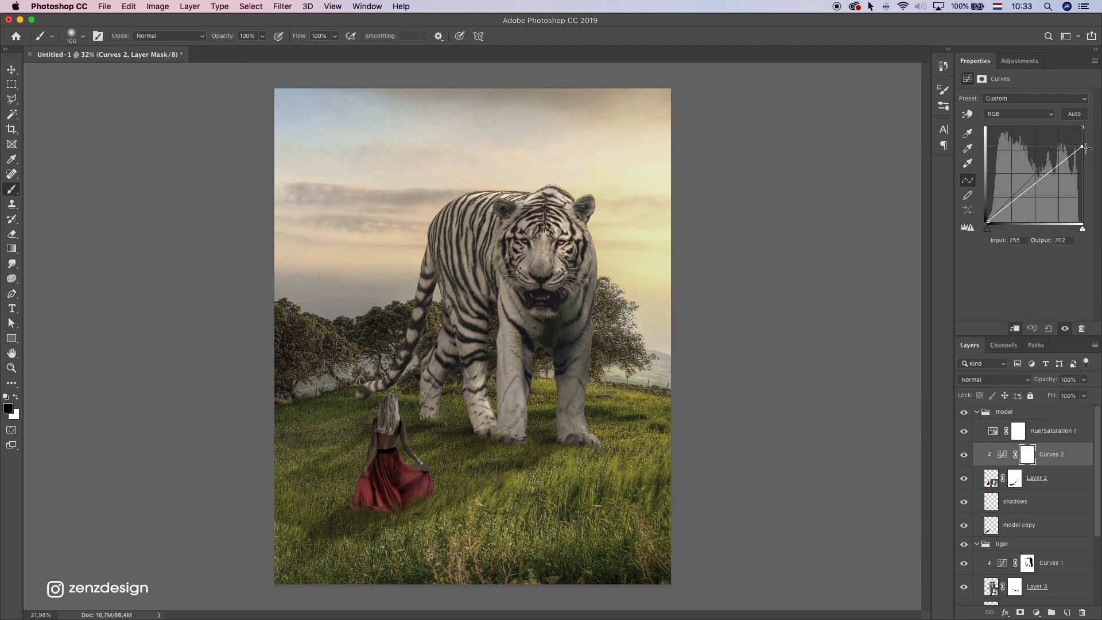
# Step: Paint black on the woman's Curves mask along the right side of her arm, dress and hair
pyautogui.scroll(5, 394, 435)
pyautogui.moveTo(427, 399)
pyautogui.mouseDown()
pyautogui.moveTo(474, 480)
pyautogui.moveTo(398, 443)
pyautogui.moveTo(505, 525)
pyautogui.mouseUp()
pyautogui.scroll(-5, 439, 522)
pyautogui.moveTo(397, 311)
pyautogui.mouseDown()
pyautogui.moveTo(417, 283)
pyautogui.moveTo(404, 247)
pyautogui.moveTo(401, 285)
pyautogui.mouseUp()
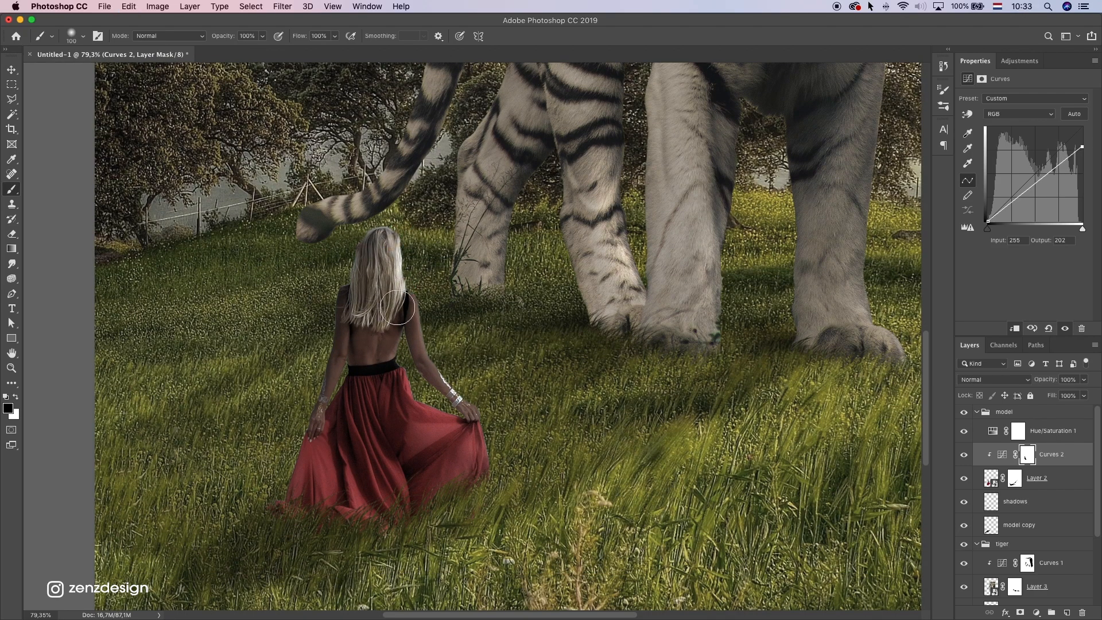
pyautogui.click(438, 337)
pyautogui.click(391, 245)
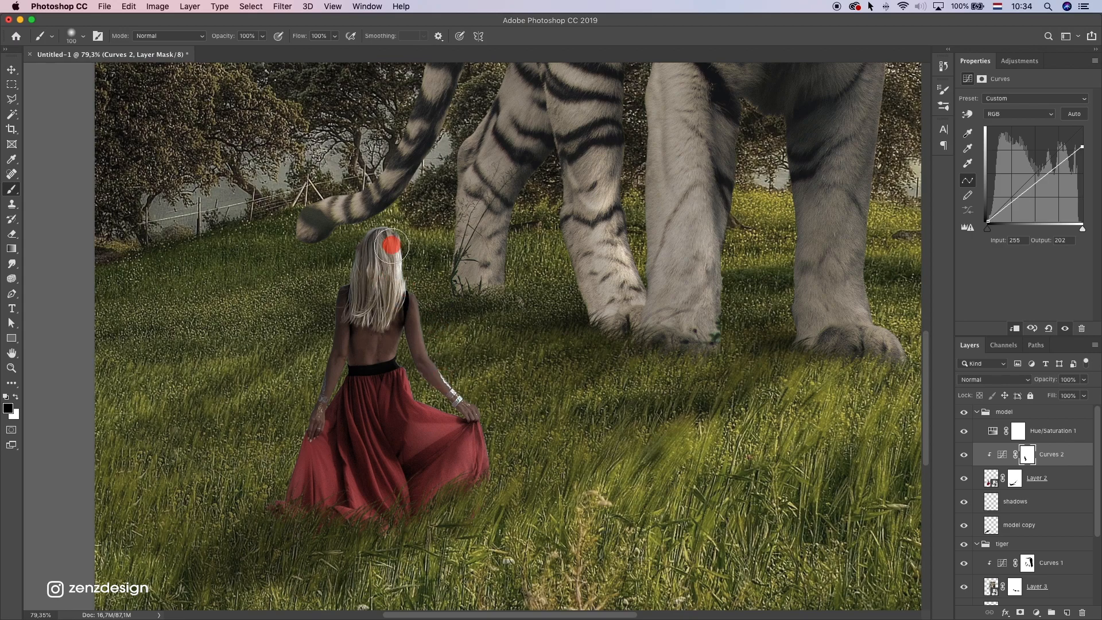
# Step: Set the white point output of the woman's Curves adjustment to 224
pyautogui.moveTo(1085, 149); pyautogui.dragTo(1083, 139)
pyautogui.press('super+0')
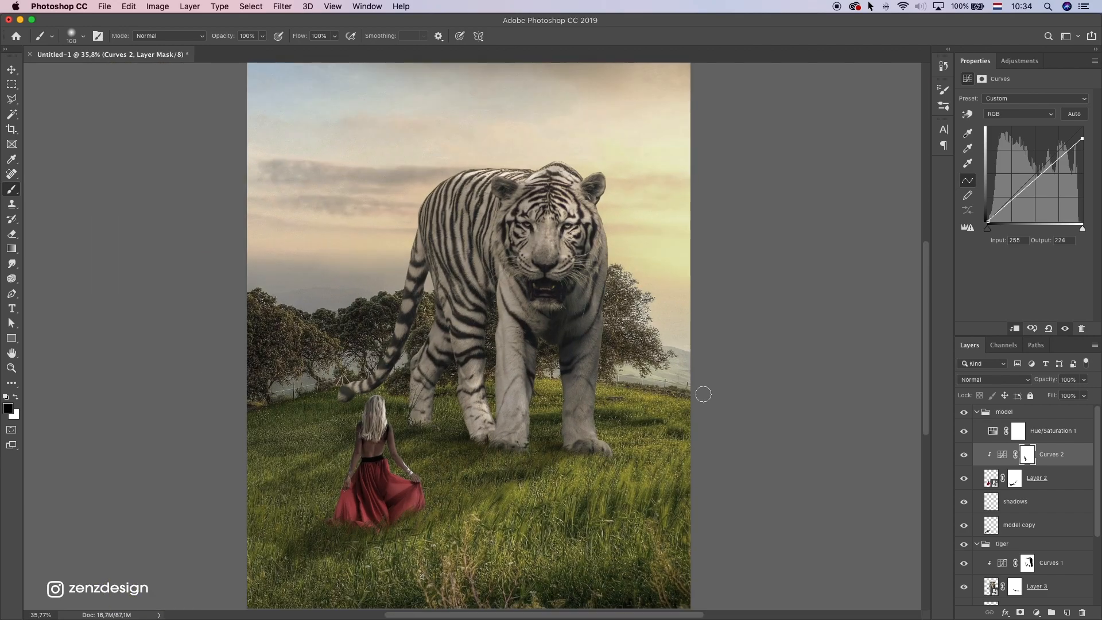
pyautogui.scroll(-3, 1049, 505)
pyautogui.scroll(3, 1059, 551)
# Step: Add a new layer above the woman's Curves adjustment and clip it to her layer
pyautogui.click(1066, 613)
pyautogui.rightClick(1018, 458)
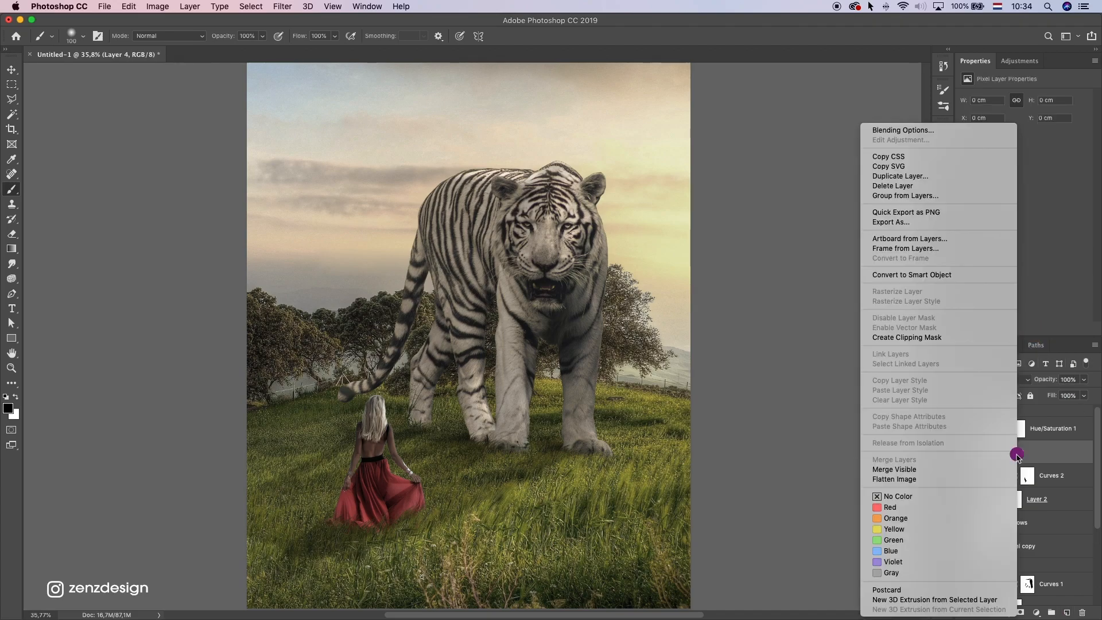
pyautogui.click(937, 339)
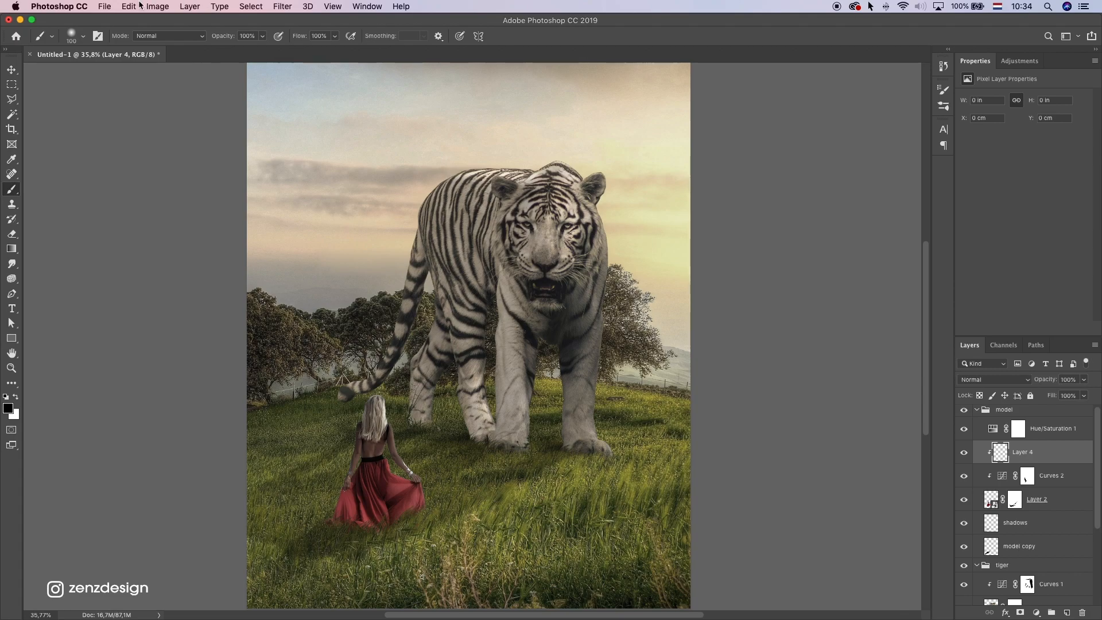
# Step: Fill the new clipped layer with 50% Gray and set its blend mode to Overlay
pyautogui.click(138, 6)
pyautogui.click(149, 190)
pyautogui.click(698, 181)
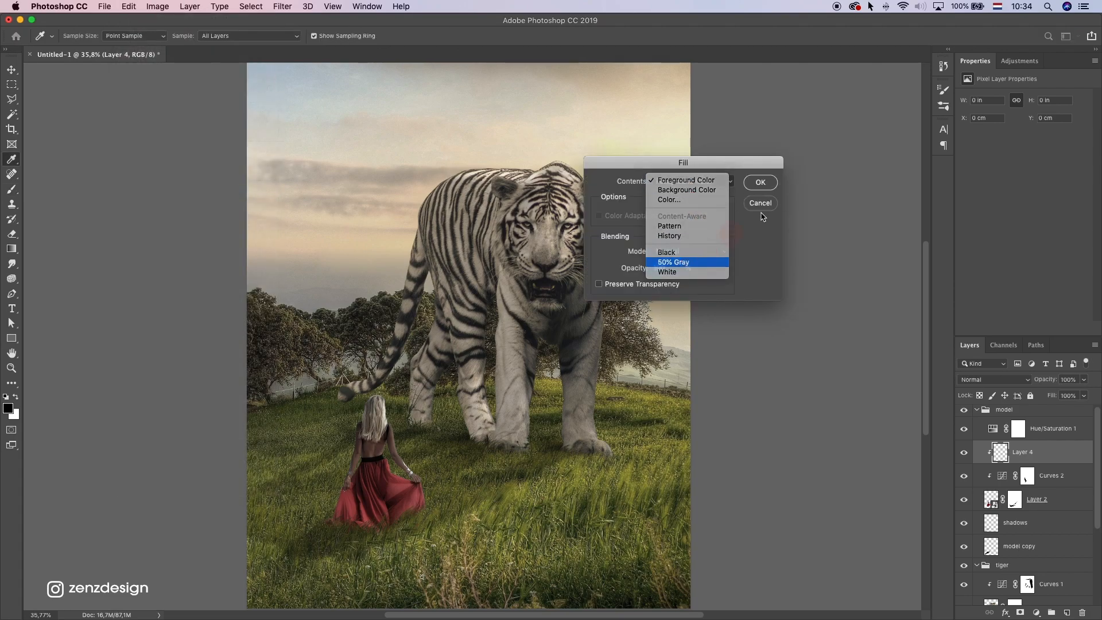
pyautogui.click(674, 262)
pyautogui.click(761, 182)
pyautogui.press('b')
pyautogui.scroll(5, 344, 437)
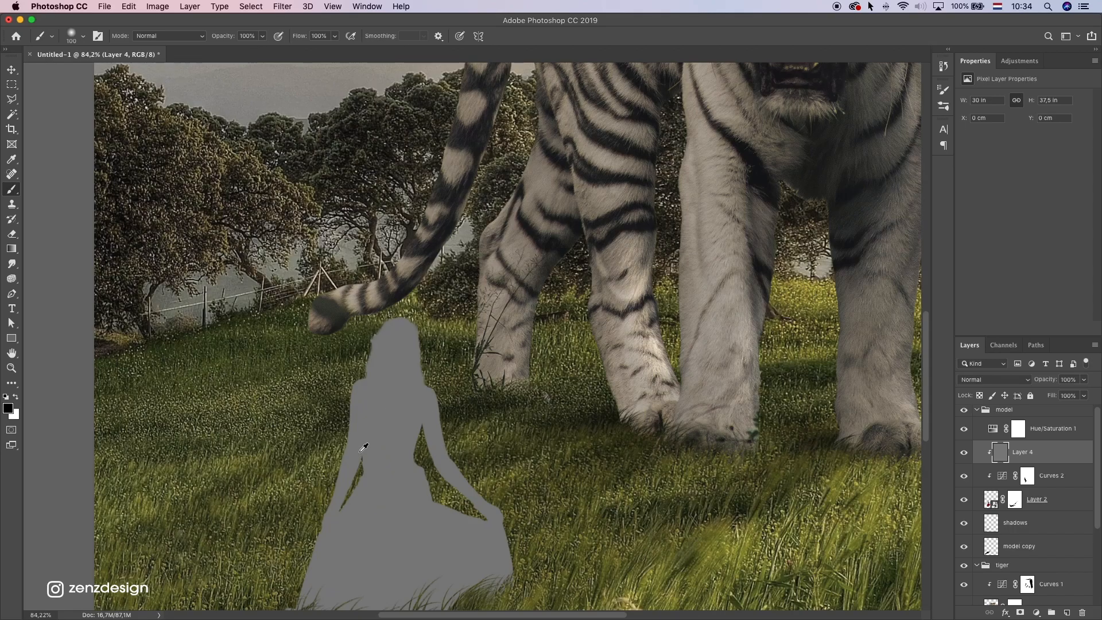
pyautogui.click(991, 380)
pyautogui.click(976, 505)
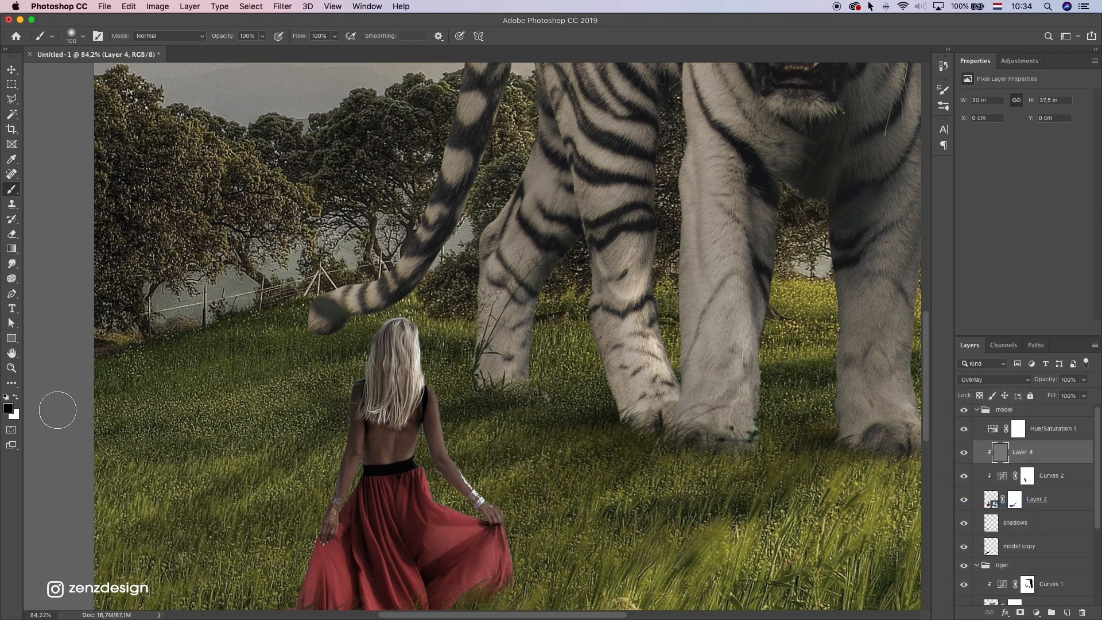
# Step: Dodge the woman's right arm and bracelets with a 45 px brush, Midtones range and 58% exposure
pyautogui.rightClick(12, 278)
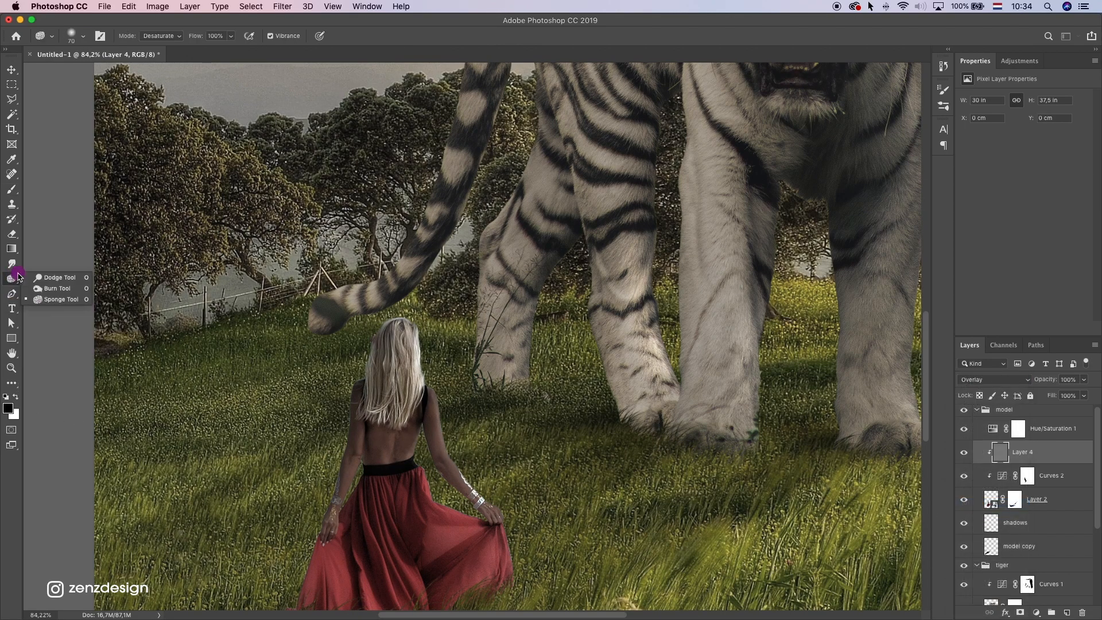
pyautogui.click(52, 277)
pyautogui.scroll(-3, 297, 383)
pyautogui.scroll(2, 364, 347)
pyautogui.press('[')
pyautogui.press('[')
pyautogui.press('[')
pyautogui.press('[')
pyautogui.press('[')
pyautogui.press('[')
pyautogui.click(243, 36)
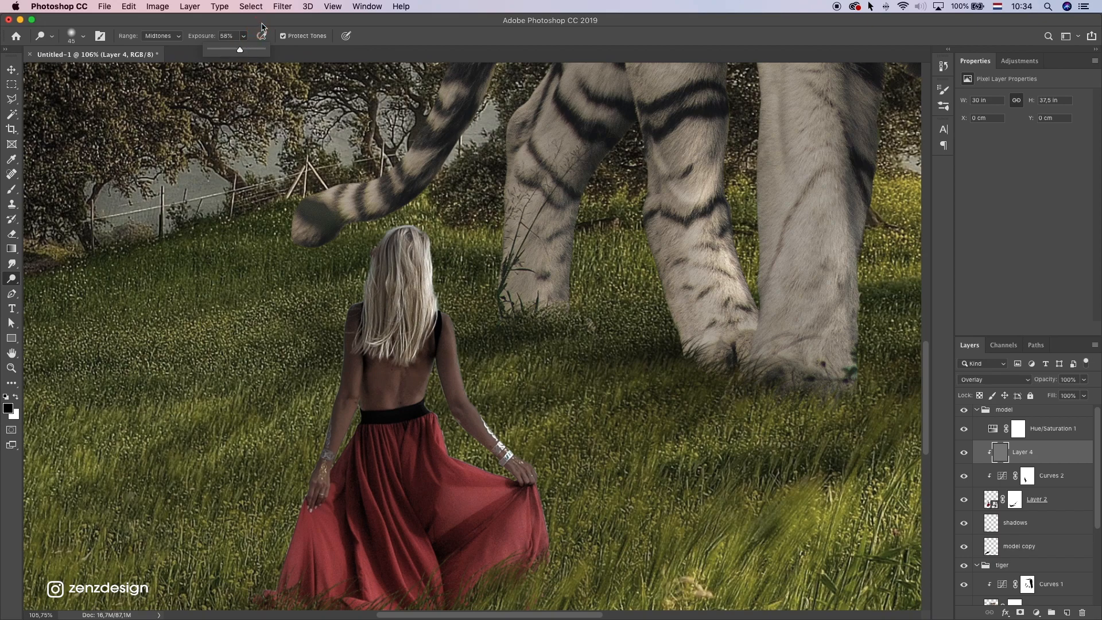
pyautogui.click(262, 28)
pyautogui.moveTo(460, 339)
pyautogui.mouseDown()
pyautogui.moveTo(466, 385)
pyautogui.moveTo(531, 406)
pyautogui.mouseUp()
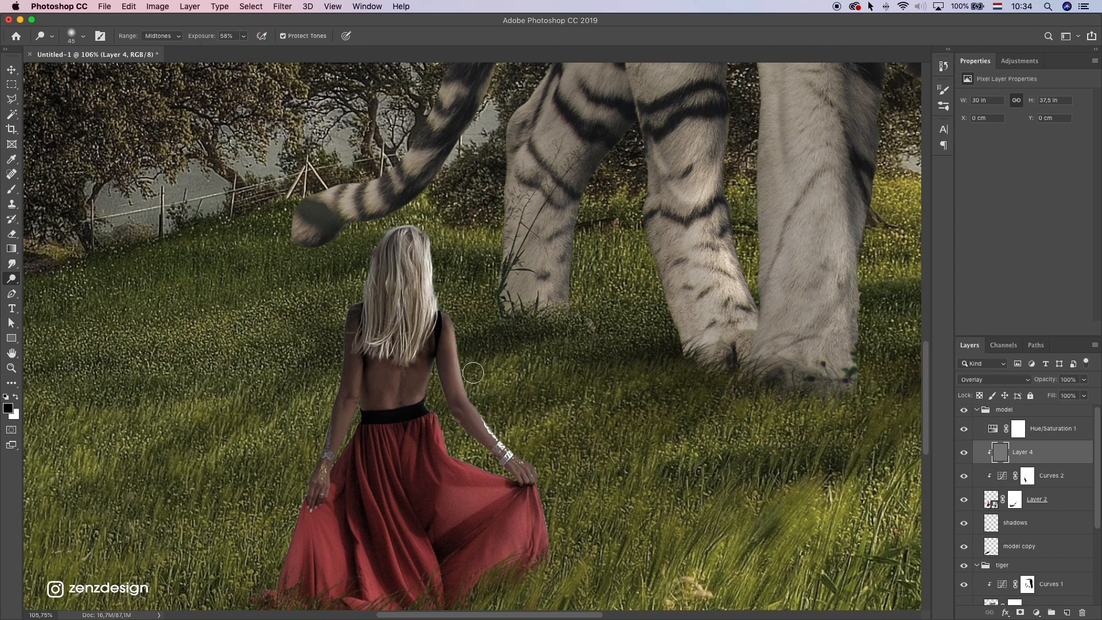
pyautogui.moveTo(514, 450)
pyautogui.mouseDown()
pyautogui.moveTo(491, 408)
pyautogui.moveTo(468, 325)
pyautogui.moveTo(508, 399)
pyautogui.mouseUp()
# Step: Lower the Dodge exposure to 40% and brighten the right side of the red dress
pyautogui.click(244, 35)
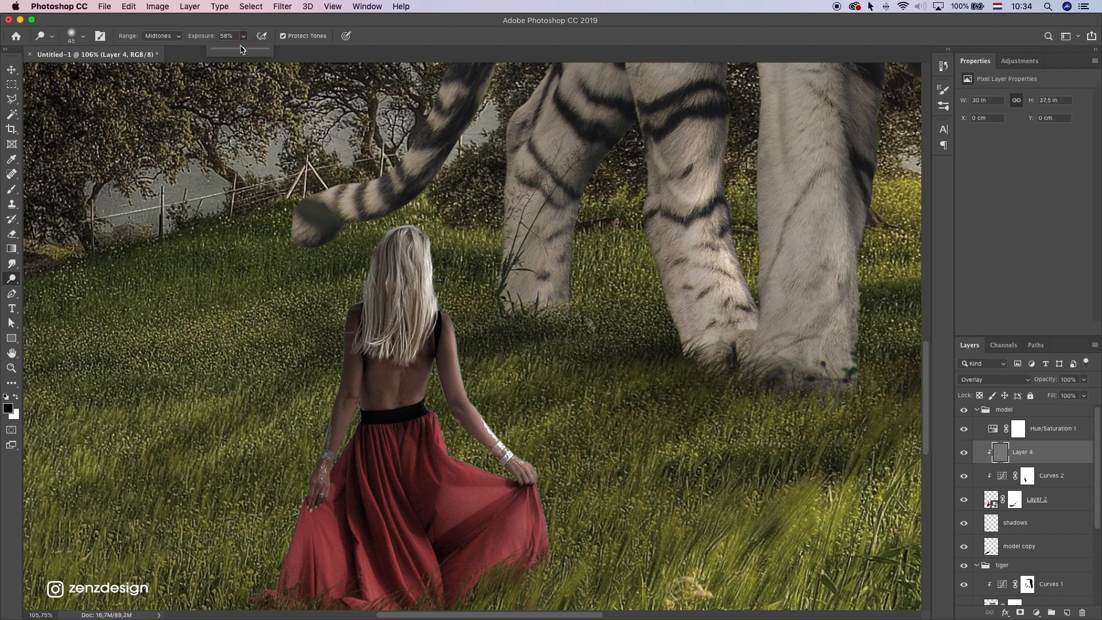
pyautogui.click(261, 32)
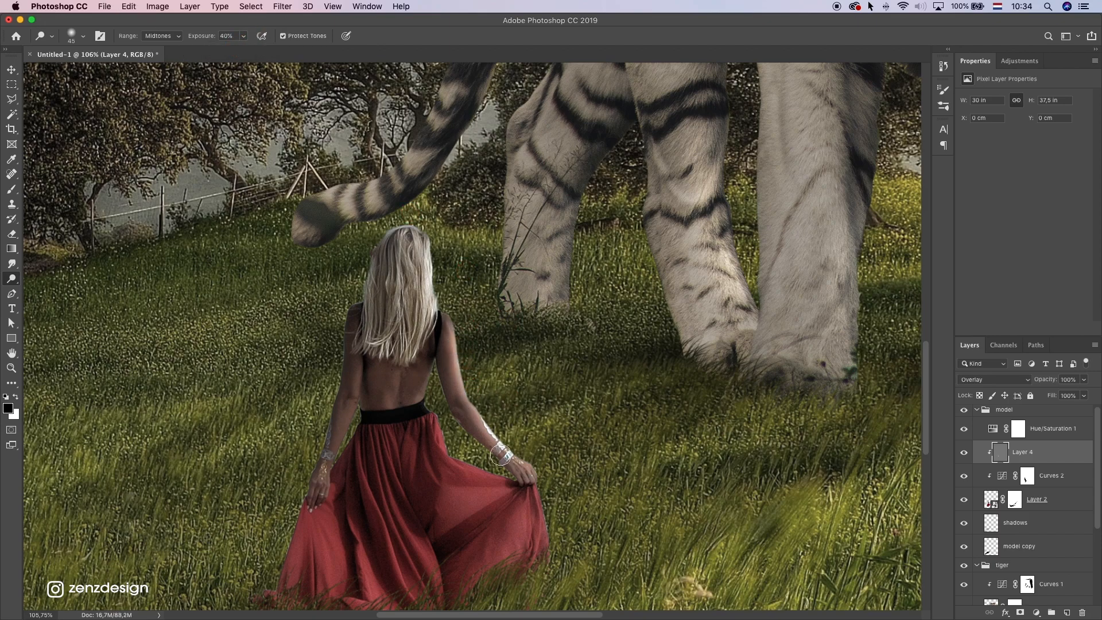
pyautogui.moveTo(443, 425)
pyautogui.mouseDown()
pyautogui.moveTo(474, 472)
pyautogui.moveTo(443, 455)
pyautogui.moveTo(546, 499)
pyautogui.moveTo(555, 555)
pyautogui.mouseUp()
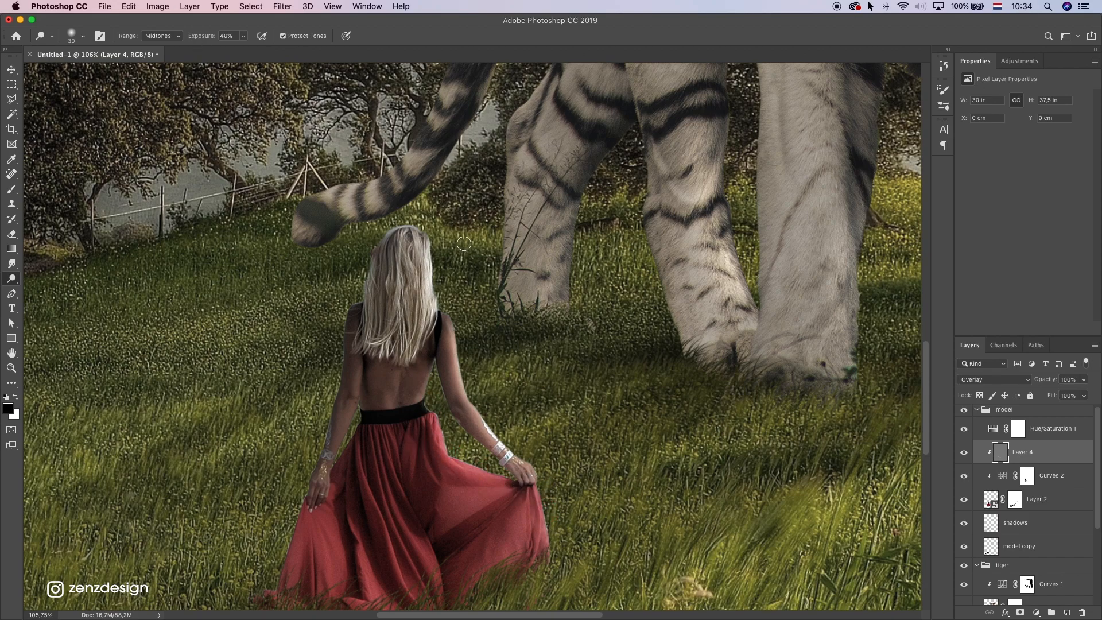
# Step: Dodge the dress folds, lower back and hair with a 30 px brush at 23% exposure, then compare before and after
pyautogui.click(164, 36)
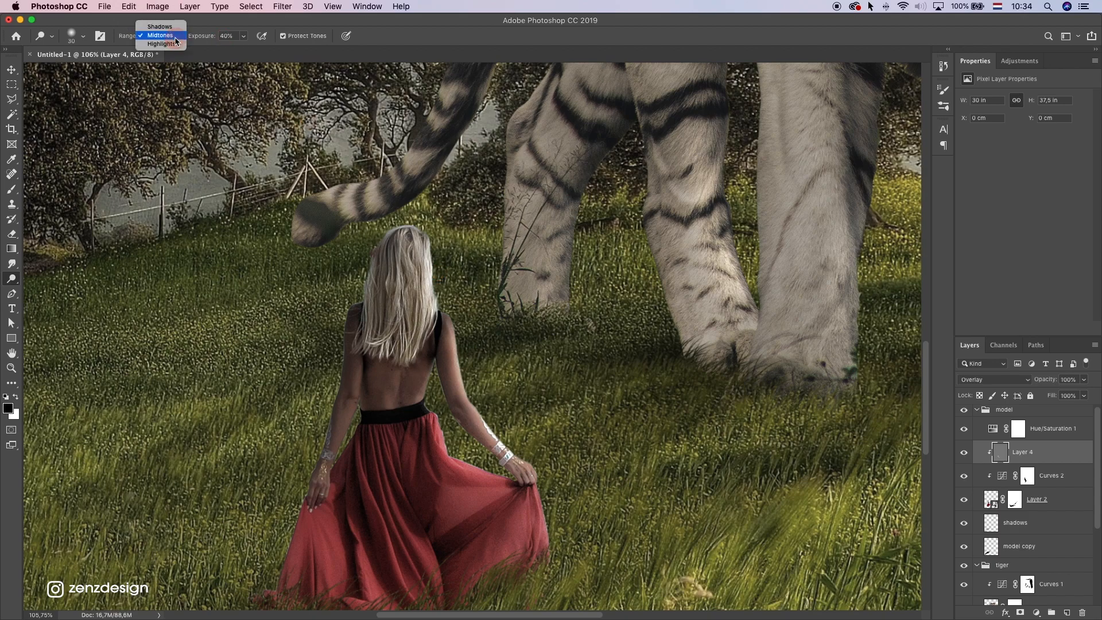
pyautogui.click(244, 36)
pyautogui.click(259, 26)
pyautogui.click(399, 475)
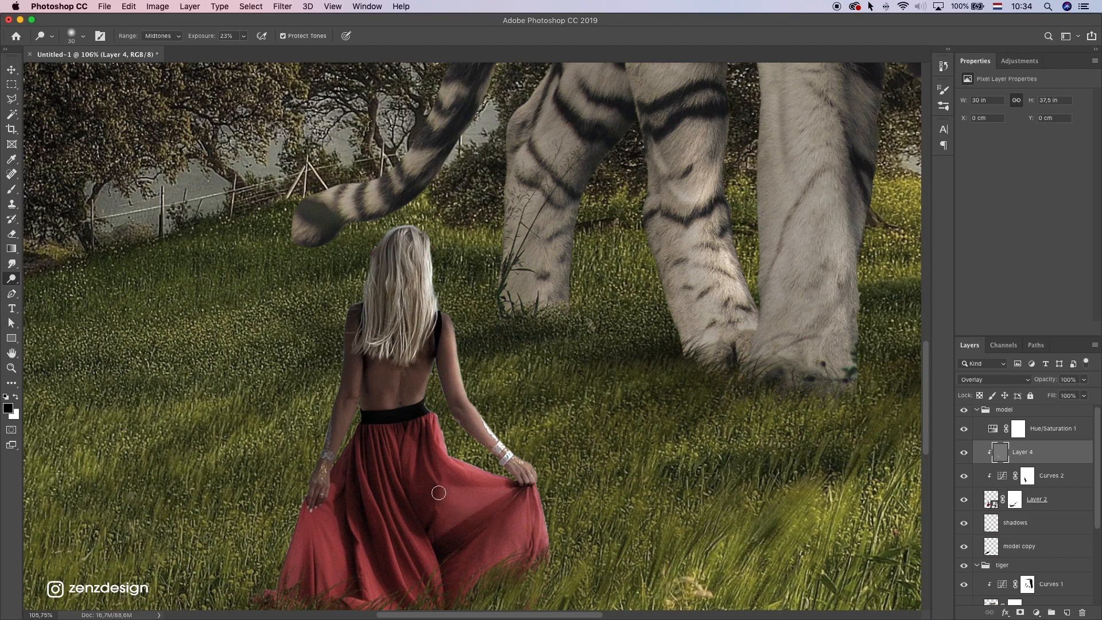
pyautogui.moveTo(386, 428)
pyautogui.mouseDown()
pyautogui.moveTo(413, 559)
pyautogui.moveTo(362, 450)
pyautogui.moveTo(386, 557)
pyautogui.mouseUp()
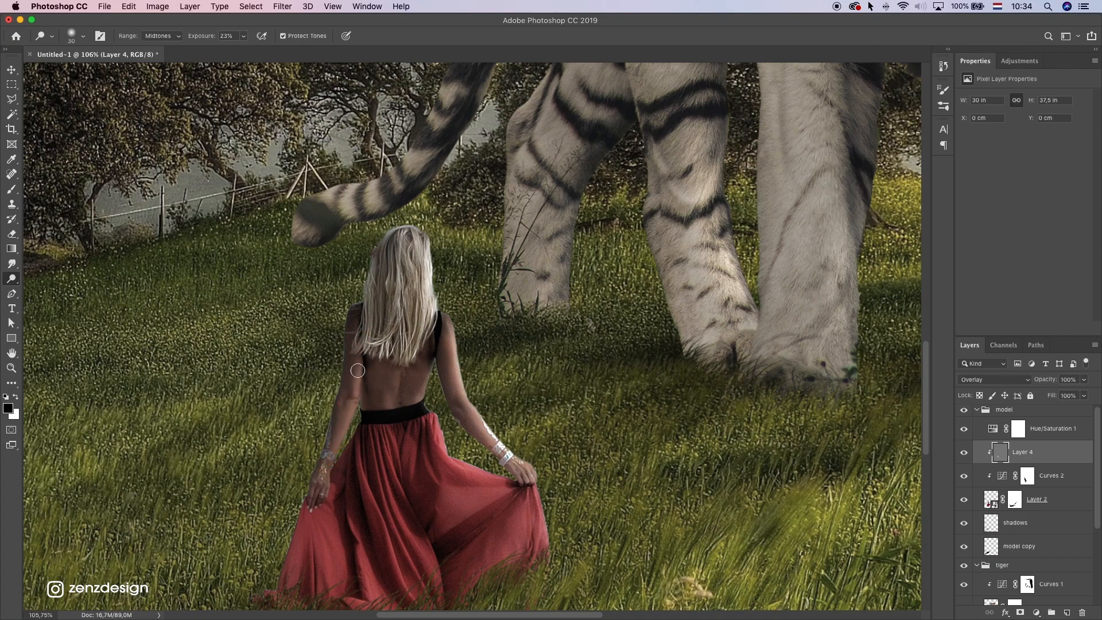
pyautogui.moveTo(330, 467)
pyautogui.mouseDown()
pyautogui.moveTo(317, 506)
pyautogui.moveTo(347, 490)
pyautogui.moveTo(360, 545)
pyautogui.mouseUp()
pyautogui.moveTo(380, 418); pyautogui.dragTo(402, 490)
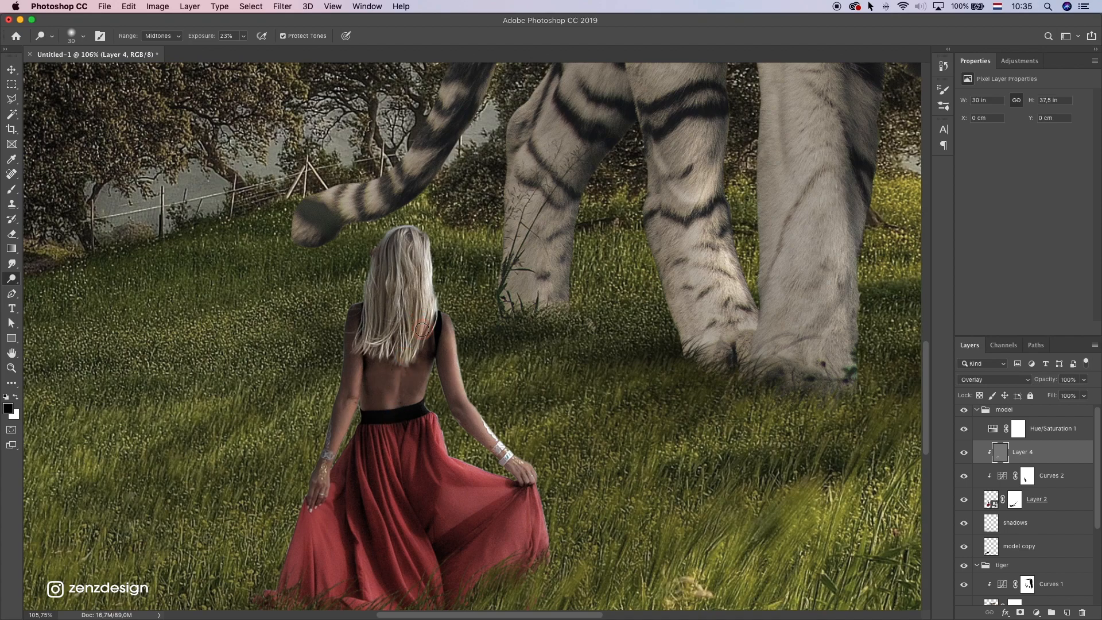
pyautogui.moveTo(404, 254)
pyautogui.mouseDown()
pyautogui.moveTo(399, 230)
pyautogui.moveTo(426, 236)
pyautogui.mouseUp()
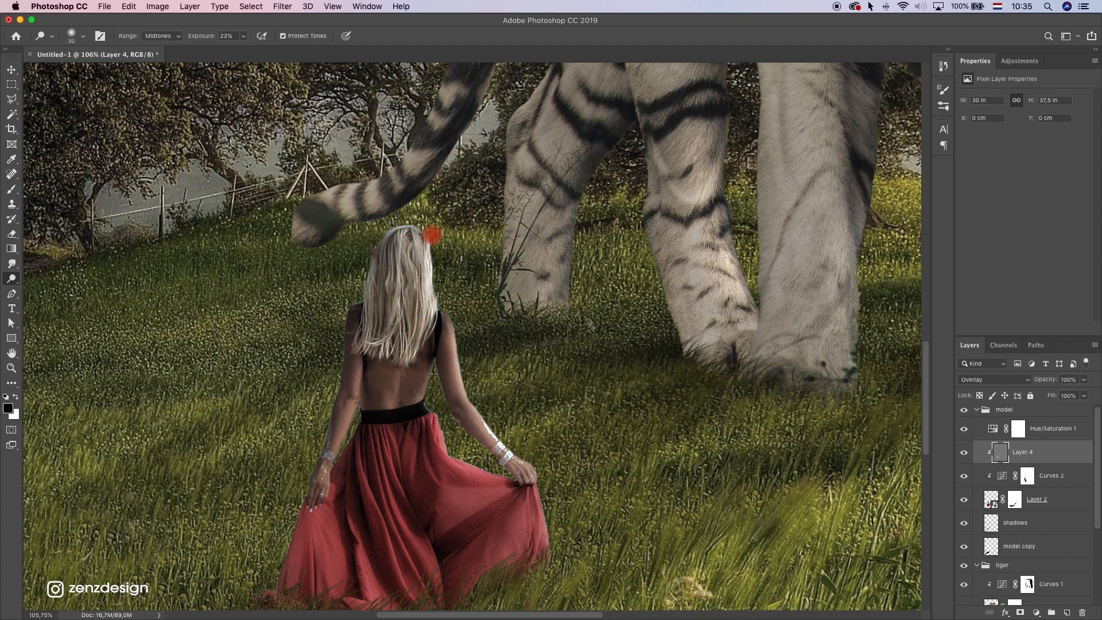
pyautogui.click(966, 454)
pyautogui.click(966, 454)
# Step: Switch to the Burn tool with the Highlights range and 39% exposure
pyautogui.rightClick(12, 278)
pyautogui.click(55, 291)
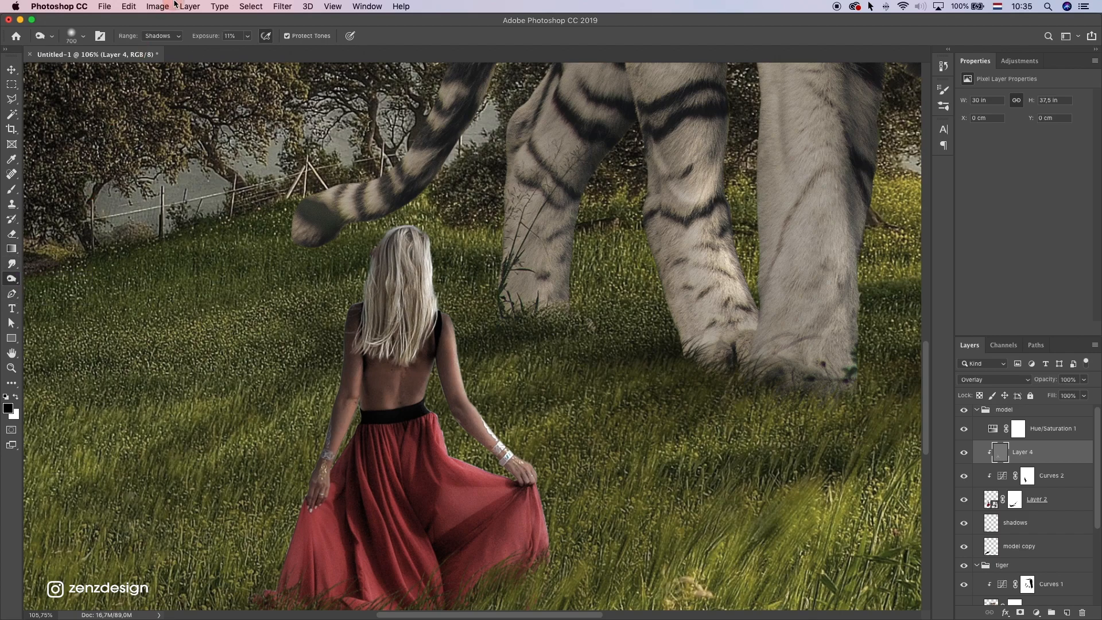
pyautogui.click(171, 37)
pyautogui.click(169, 56)
pyautogui.moveTo(247, 35); pyautogui.dragTo(257, 52)
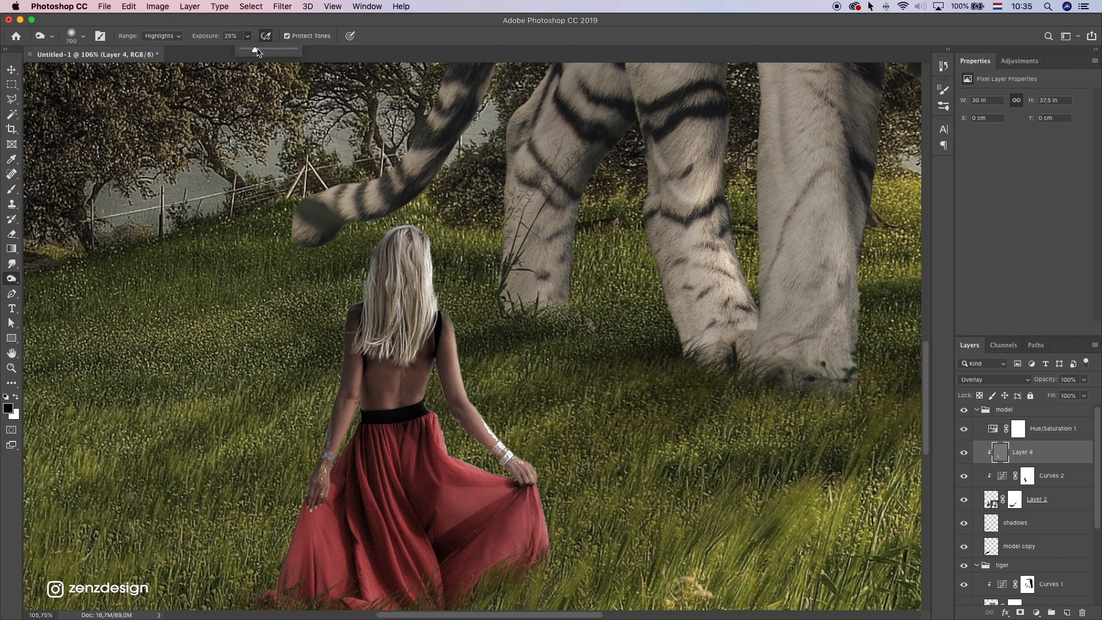
# Step: Burn the bottom of the red dress along the grass, using a 60 px brush enlarged to 80 px
pyautogui.press('[')
pyautogui.press('[')
pyautogui.press('[')
pyautogui.press('[')
pyautogui.press('[')
pyautogui.press('[')
pyautogui.press('[')
pyautogui.press('[')
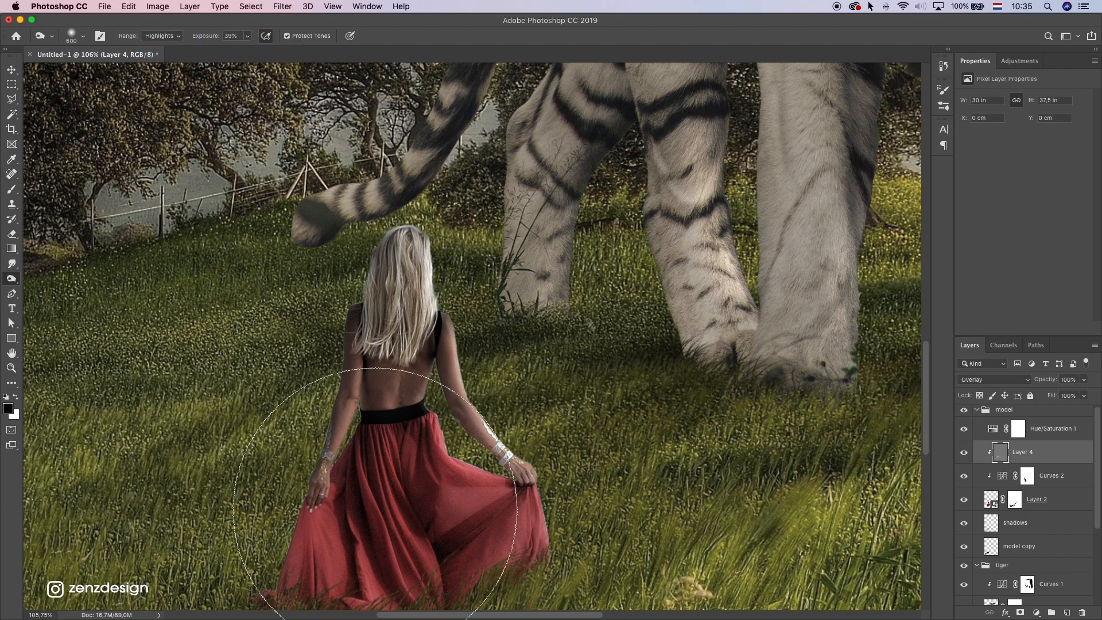
pyautogui.press('[')
pyautogui.press('[')
pyautogui.press('[')
pyautogui.press('[')
pyautogui.press('[')
pyautogui.press('[')
pyautogui.press('[')
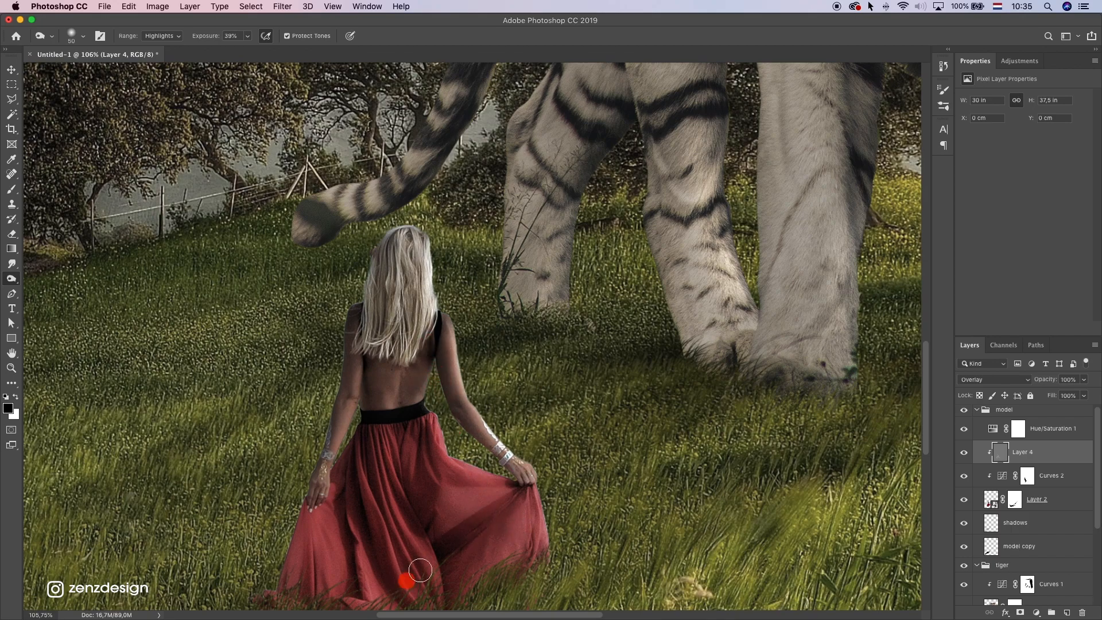
pyautogui.press(']')
pyautogui.press(']')
pyautogui.scroll(-2, 508, 540)
pyautogui.press(']')
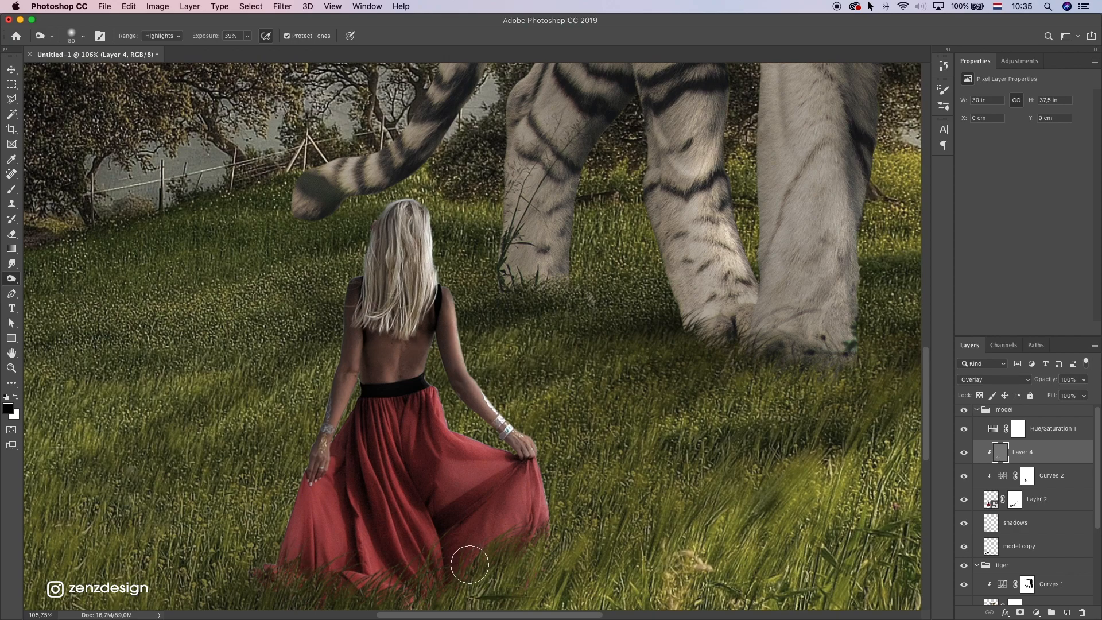
pyautogui.moveTo(412, 574)
pyautogui.mouseDown()
pyautogui.moveTo(526, 555)
pyautogui.moveTo(327, 573)
pyautogui.moveTo(274, 549)
pyautogui.mouseUp()
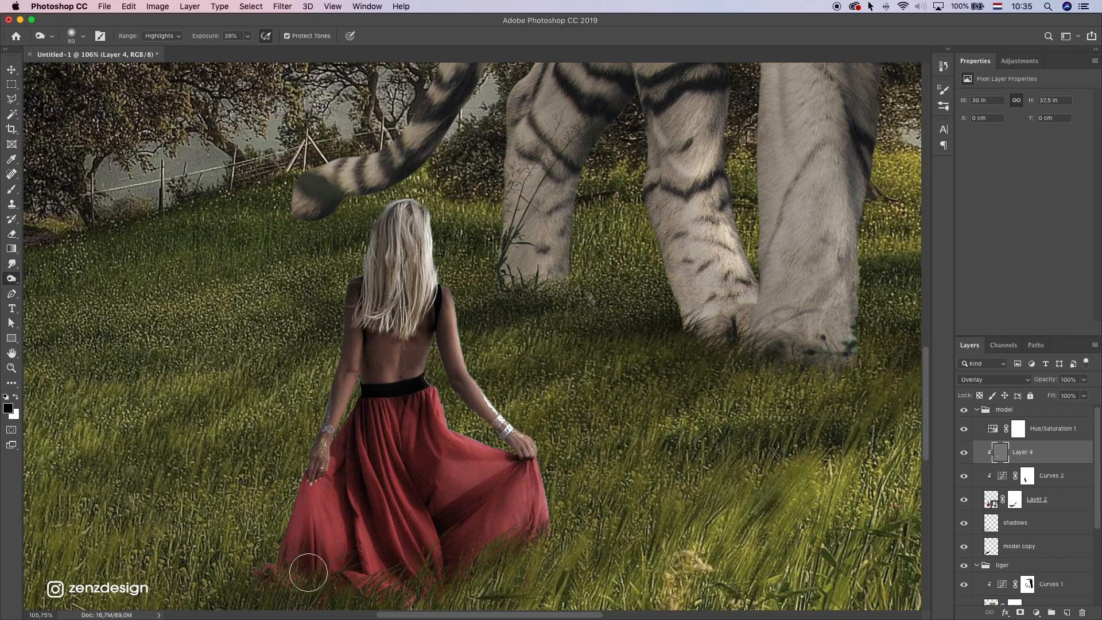
# Step: Burn the red dress and the edges of the woman's arm and hair with a smaller brush, undoing unwanted strokes
pyautogui.click(328, 367)
pyautogui.press('[')
pyautogui.press('[')
pyautogui.press('[')
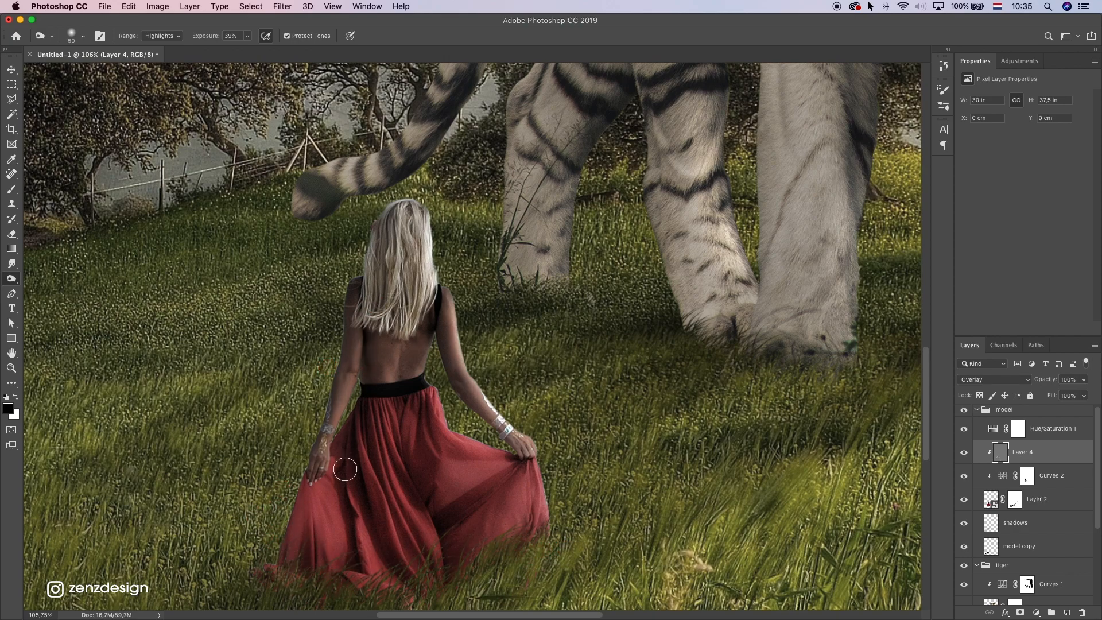
pyautogui.press('super+z')
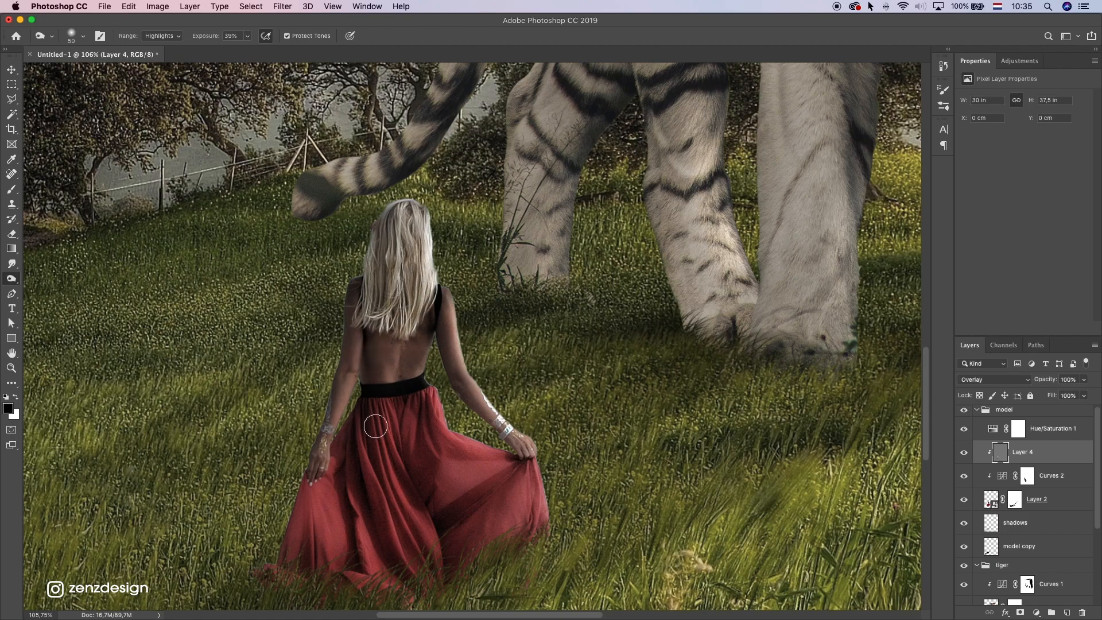
pyautogui.moveTo(360, 314); pyautogui.dragTo(346, 300)
pyautogui.press('super+z')
pyautogui.moveTo(369, 239)
pyautogui.mouseDown()
pyautogui.moveTo(368, 252)
pyautogui.moveTo(394, 231)
pyautogui.mouseUp()
# Step: Compare the whole image with the model's dodge-and-burn layer hidden and shown
pyautogui.press('super+0')
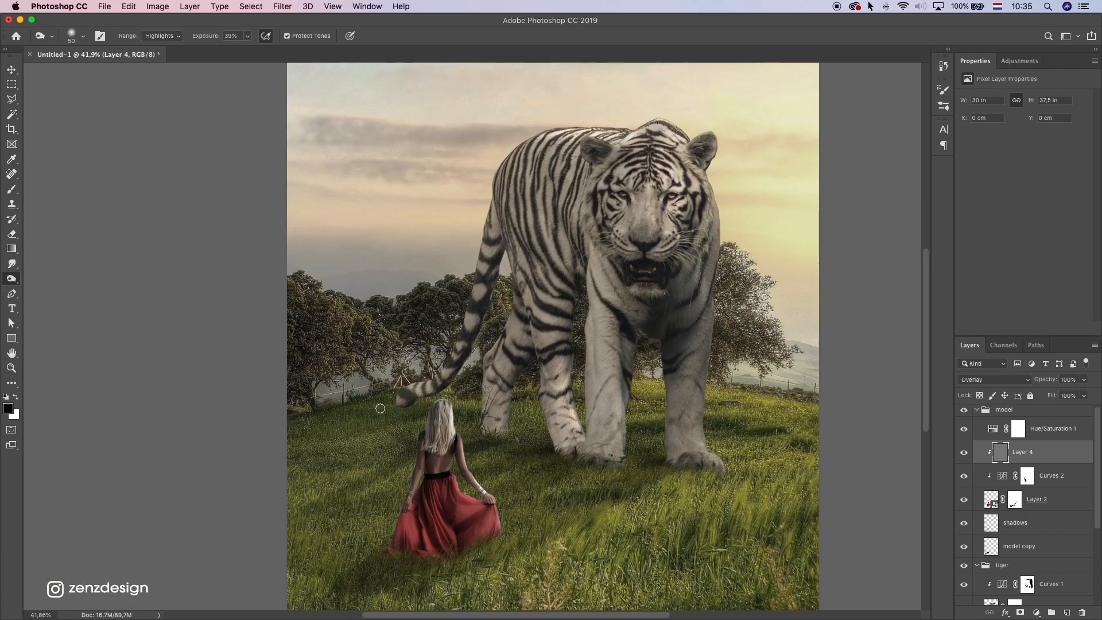
pyautogui.scroll(1, 380, 408)
pyautogui.moveTo(639, 372); pyautogui.dragTo(532, 310)
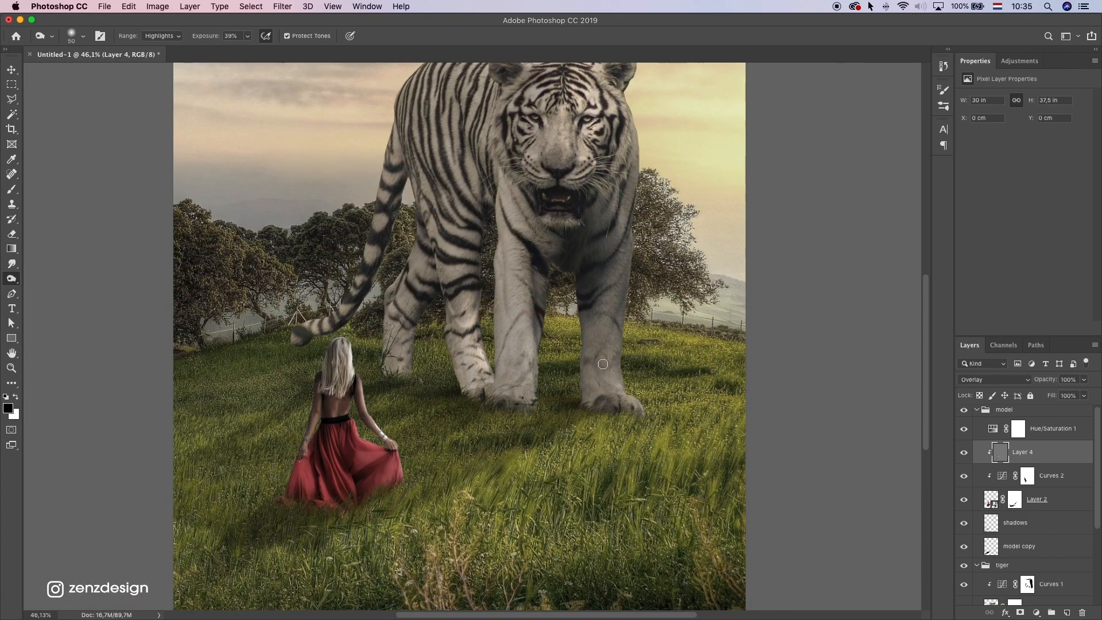
pyautogui.click(965, 453)
pyautogui.click(965, 453)
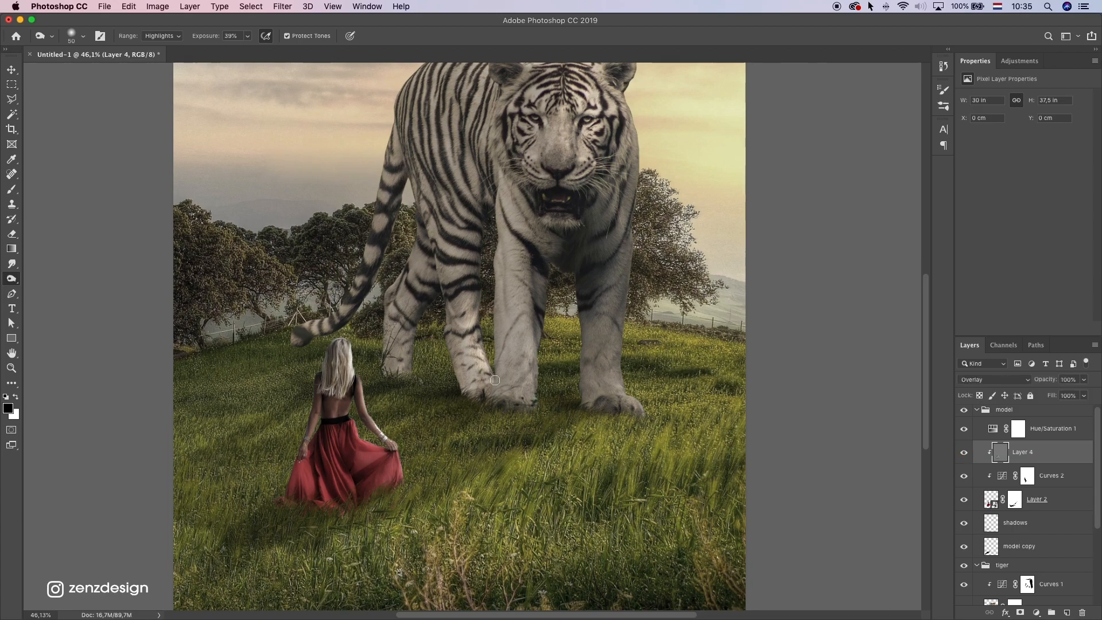
pyautogui.scroll(2, 574, 319)
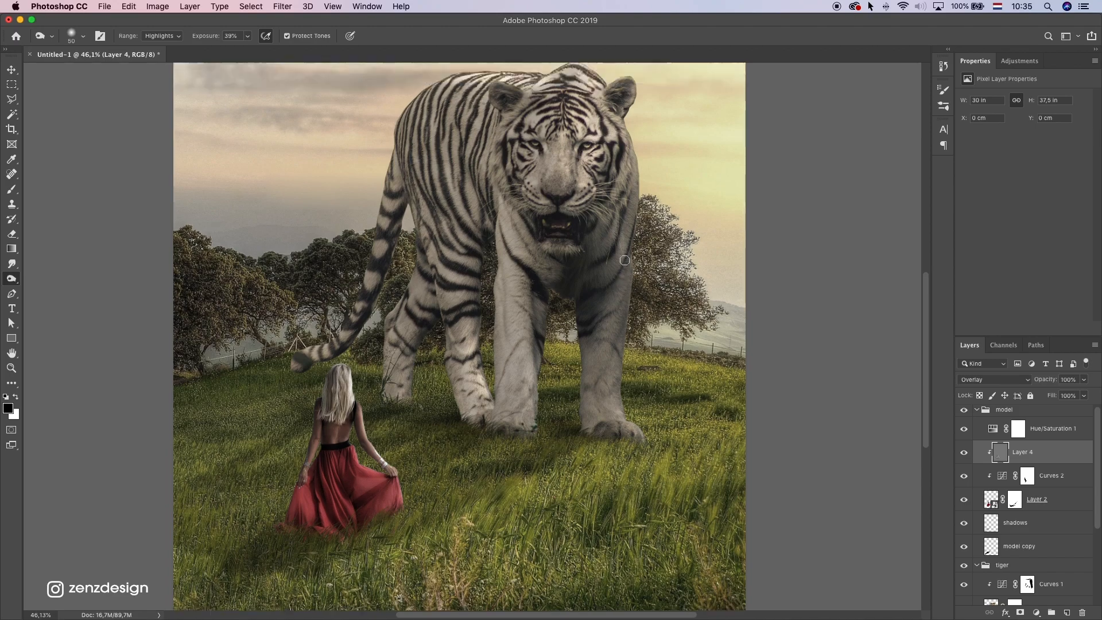
pyautogui.scroll(-1, 1058, 546)
# Step: Add a new layer above Curves 1 in the tiger group and clip it to the tiger
pyautogui.click(1057, 563)
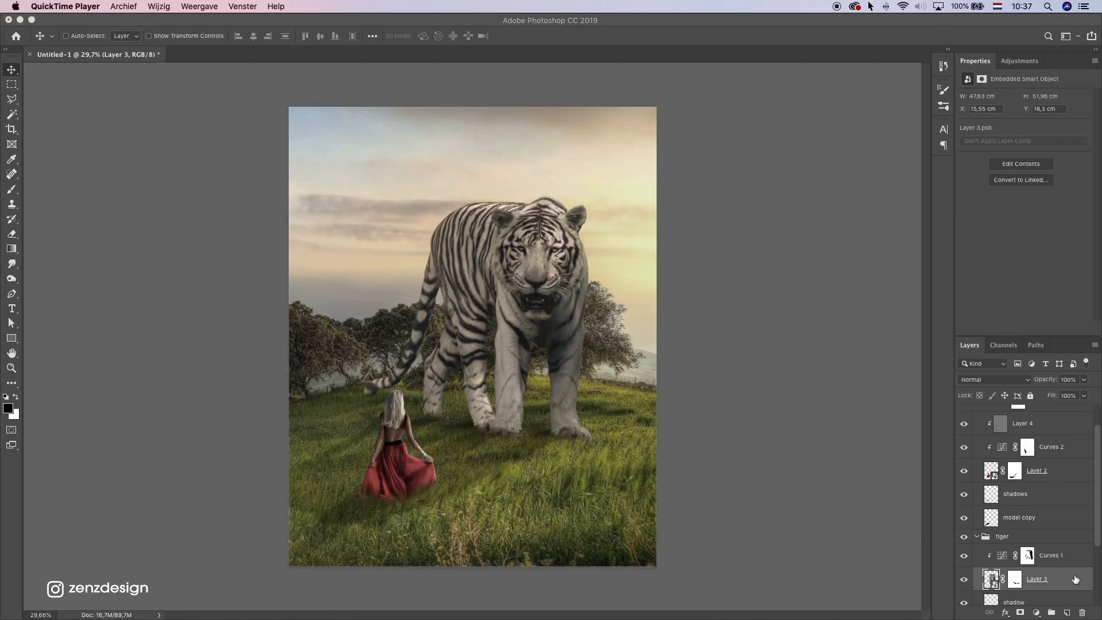
pyautogui.click(1061, 562)
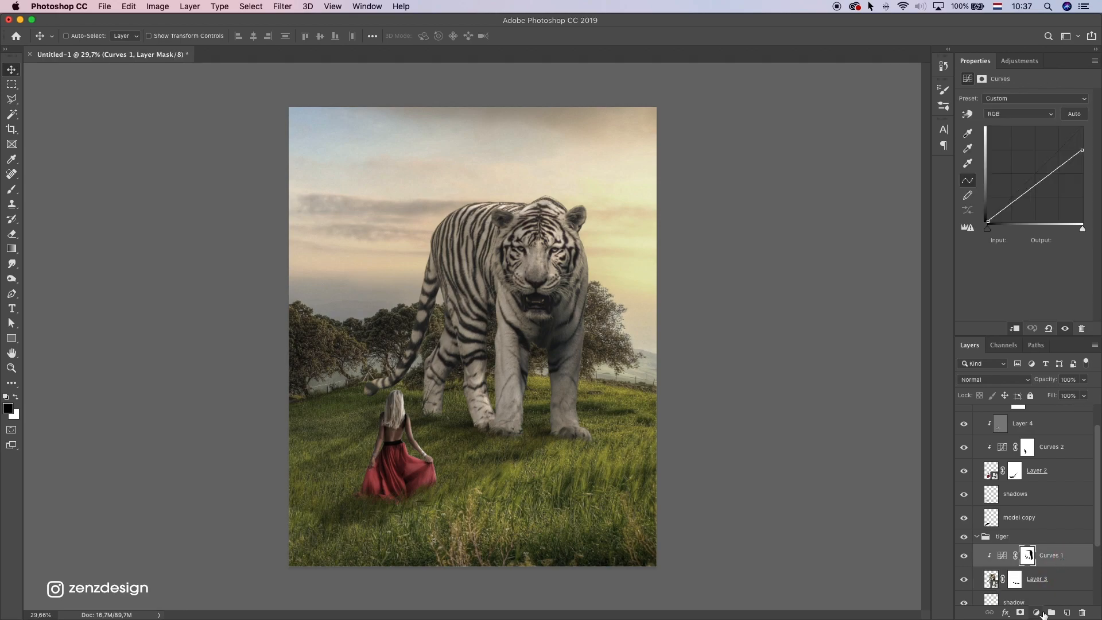
pyautogui.click(1066, 612)
pyautogui.rightClick(1042, 555)
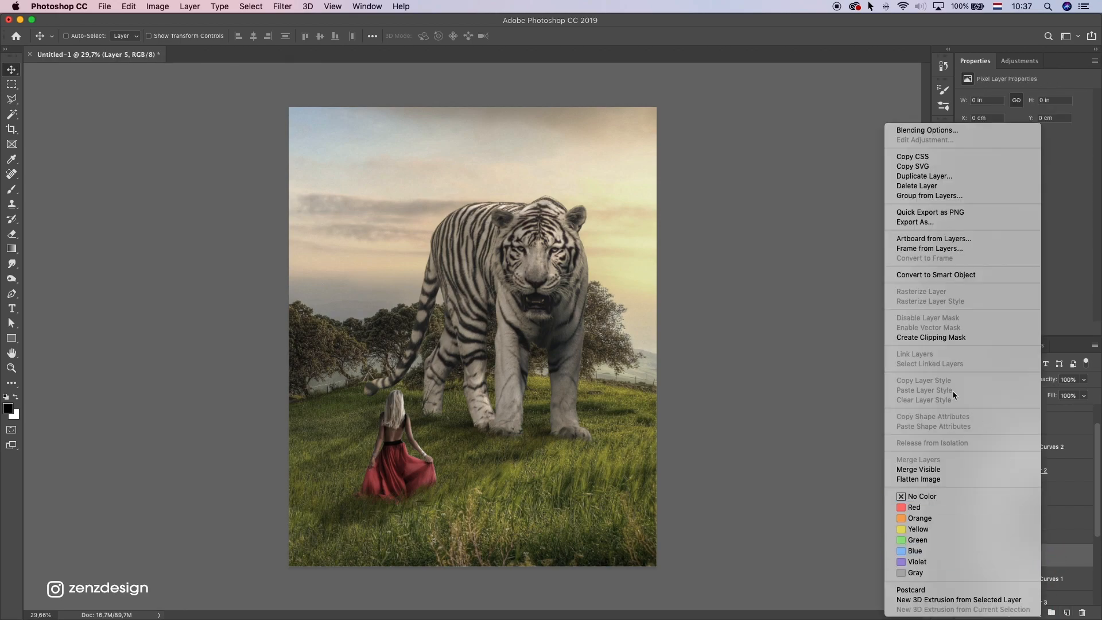
pyautogui.click(939, 337)
# Step: Fill the new tiger layer with gray and set its blend mode to Overlay
pyautogui.click(129, 6)
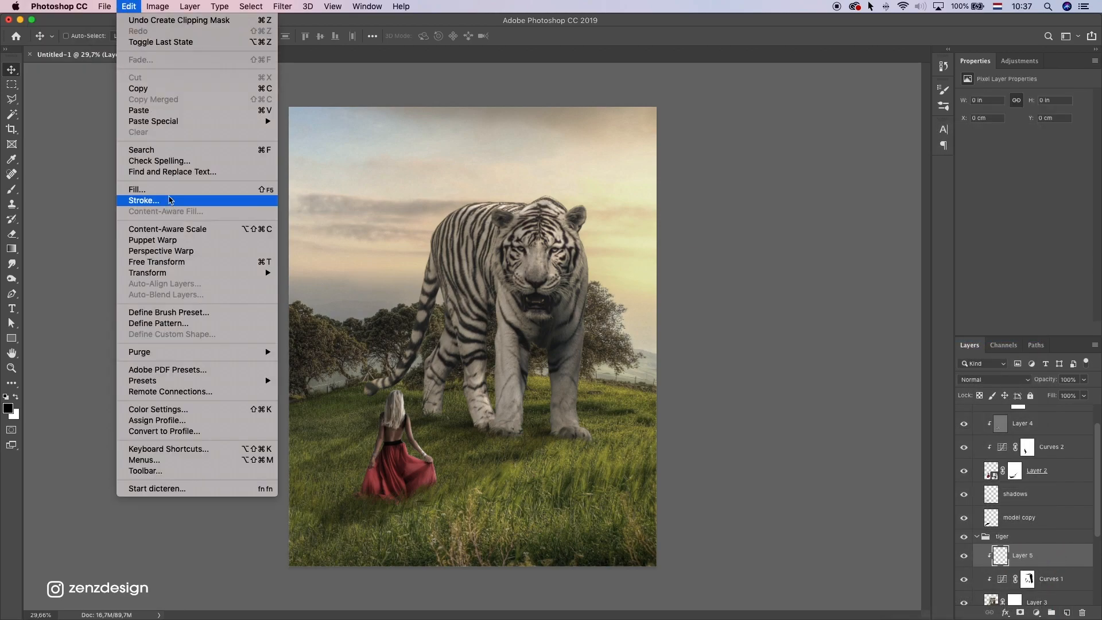
pyautogui.click(172, 190)
pyautogui.click(760, 182)
pyautogui.press('v')
pyautogui.click(981, 379)
pyautogui.click(991, 502)
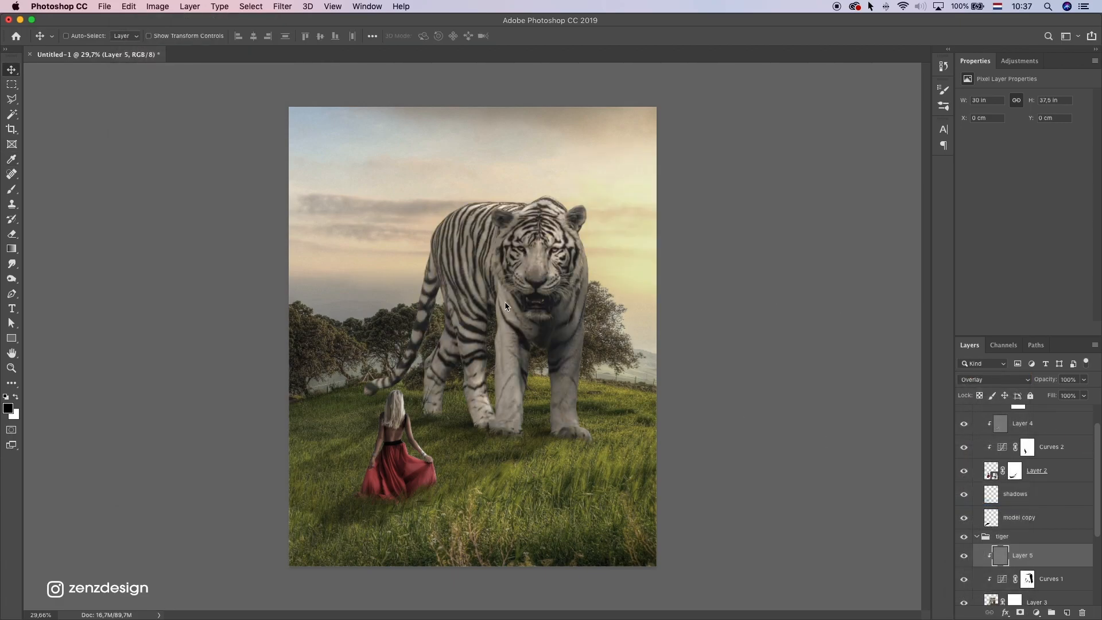
# Step: Switch to the Dodge tool with 50% exposure and a 100 px brush
pyautogui.scroll(5, 565, 287)
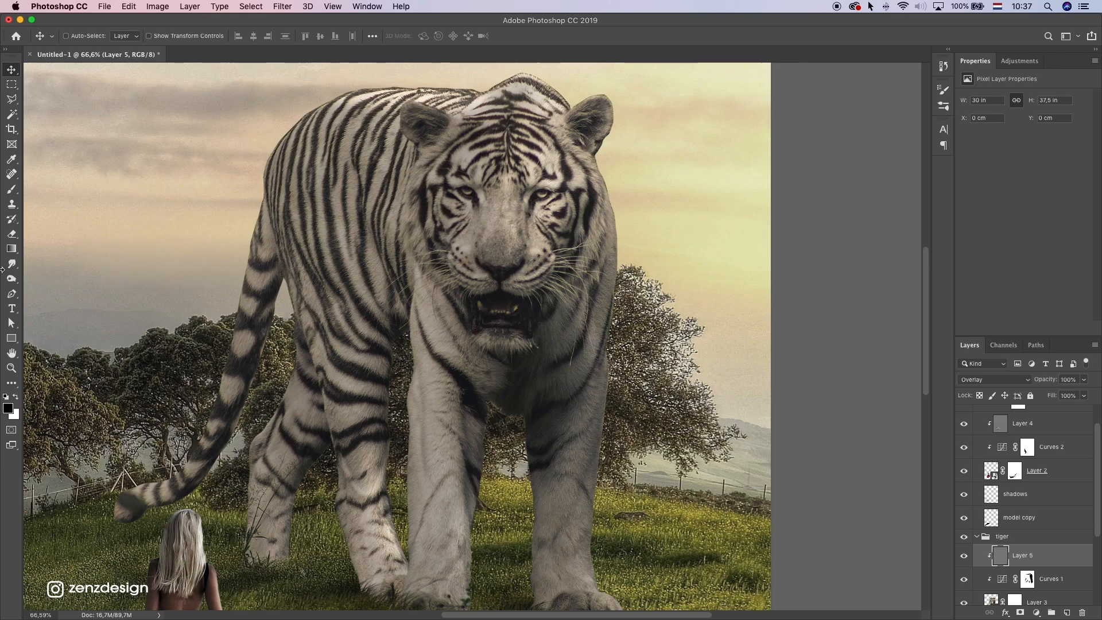
pyautogui.rightClick(12, 279)
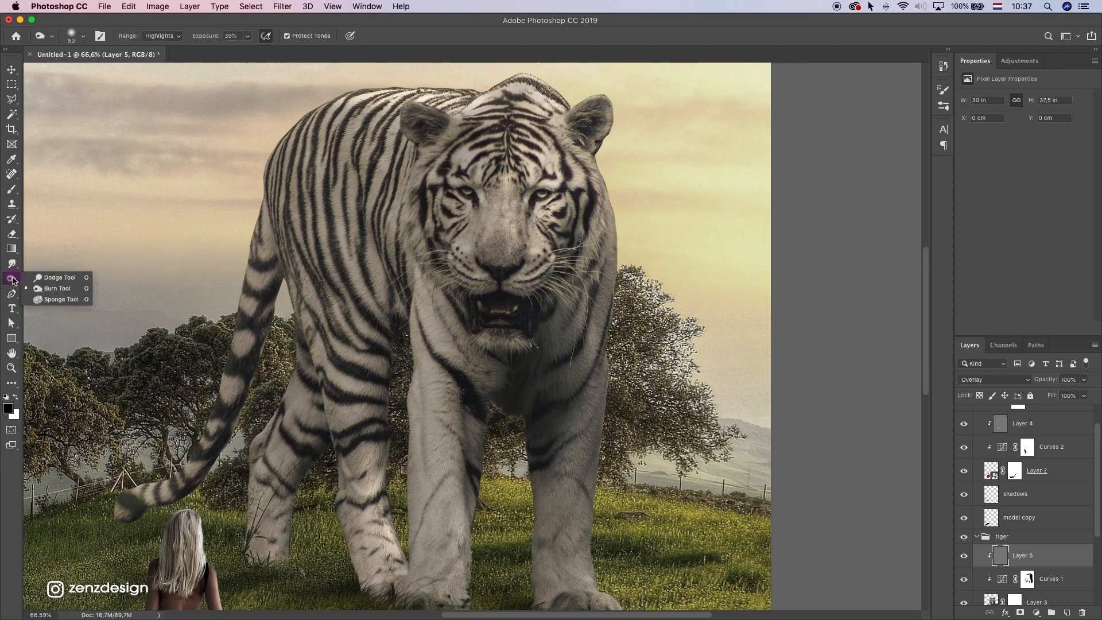
pyautogui.click(46, 276)
pyautogui.scroll(-2, 614, 244)
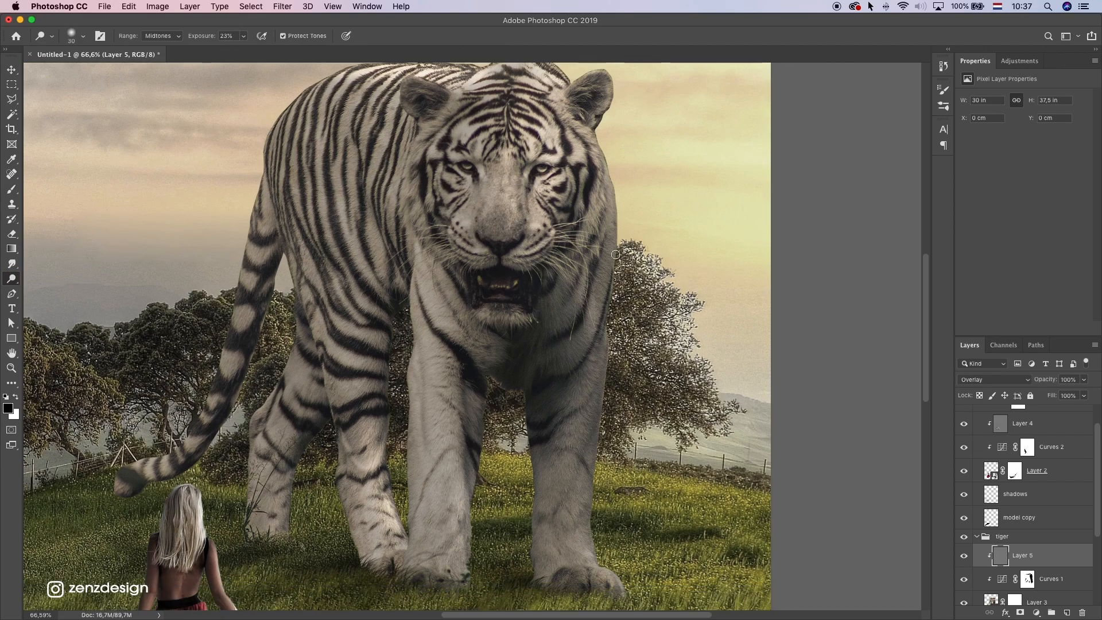
pyautogui.click(244, 35)
pyautogui.moveTo(243, 49); pyautogui.dragTo(260, 51)
pyautogui.press(']')
pyautogui.press(']')
pyautogui.press(']')
pyautogui.press(']')
# Step: Try to dodge the tiger's cheek, shoulder and front leg on the sunlit side at 50% exposure
pyautogui.moveTo(609, 170)
pyautogui.mouseDown()
pyautogui.moveTo(601, 155)
pyautogui.moveTo(607, 309)
pyautogui.mouseUp()
pyautogui.press('super+z')
pyautogui.moveTo(580, 152); pyautogui.dragTo(562, 258)
pyautogui.moveTo(602, 204); pyautogui.dragTo(600, 407)
pyautogui.press('super+z')
pyautogui.press('super+z')
pyautogui.press('super+z')
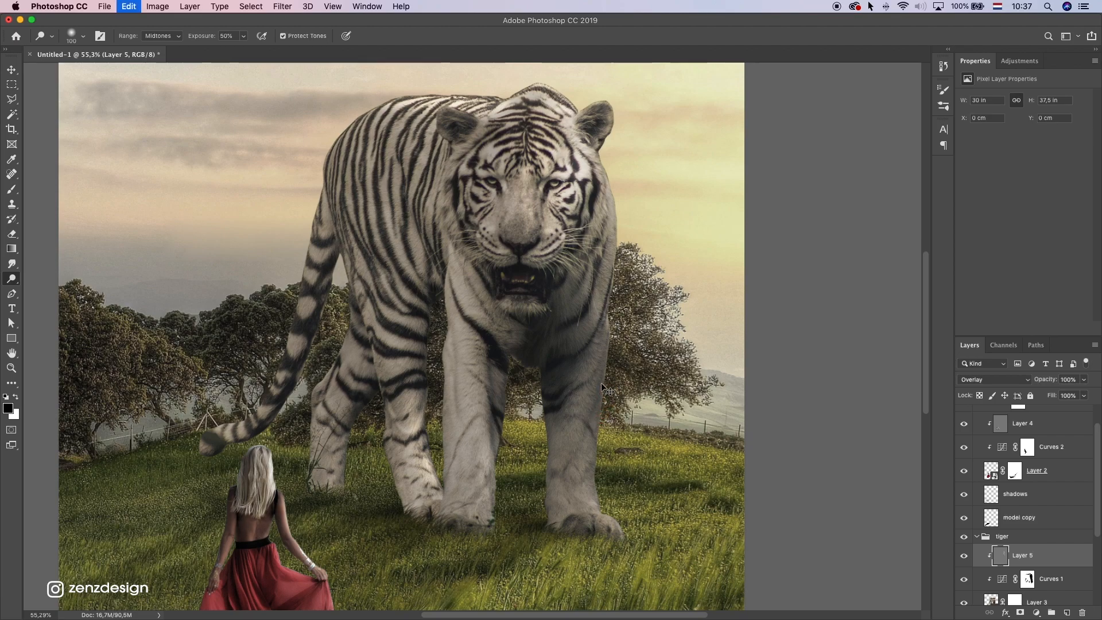
# Step: Lower the Dodge exposure to 33% and brighten the tiger's sunlit edge from shoulder to front paw
pyautogui.click(243, 35)
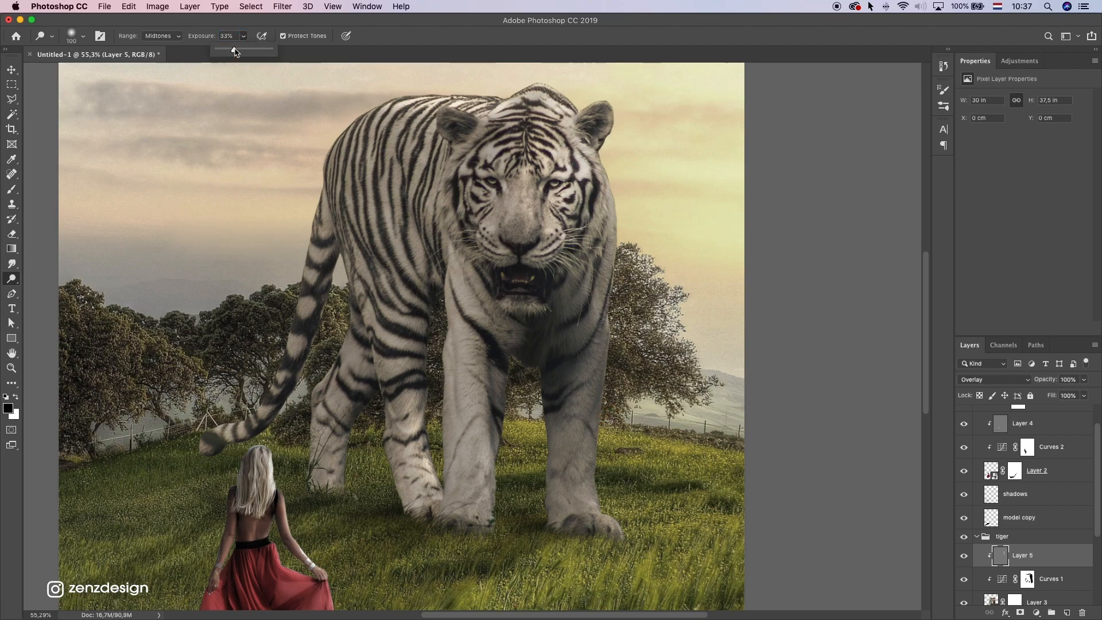
pyautogui.moveTo(598, 267); pyautogui.dragTo(599, 460)
pyautogui.moveTo(602, 310); pyautogui.dragTo(595, 477)
pyautogui.moveTo(599, 350)
pyautogui.mouseDown()
pyautogui.moveTo(596, 474)
pyautogui.moveTo(628, 534)
pyautogui.mouseUp()
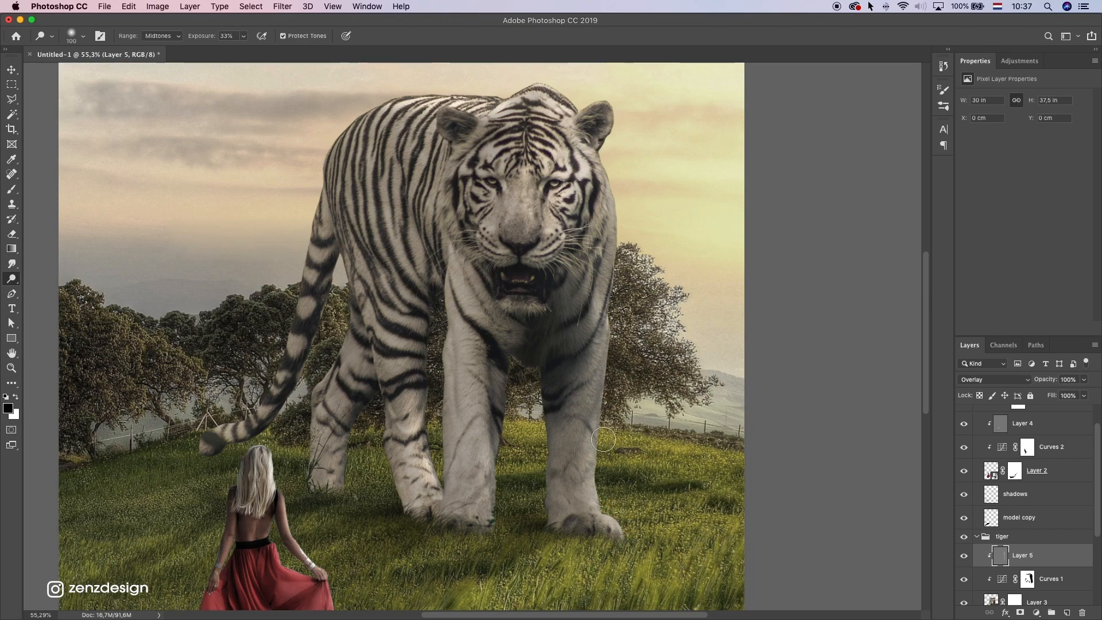
pyautogui.moveTo(597, 485); pyautogui.dragTo(615, 151)
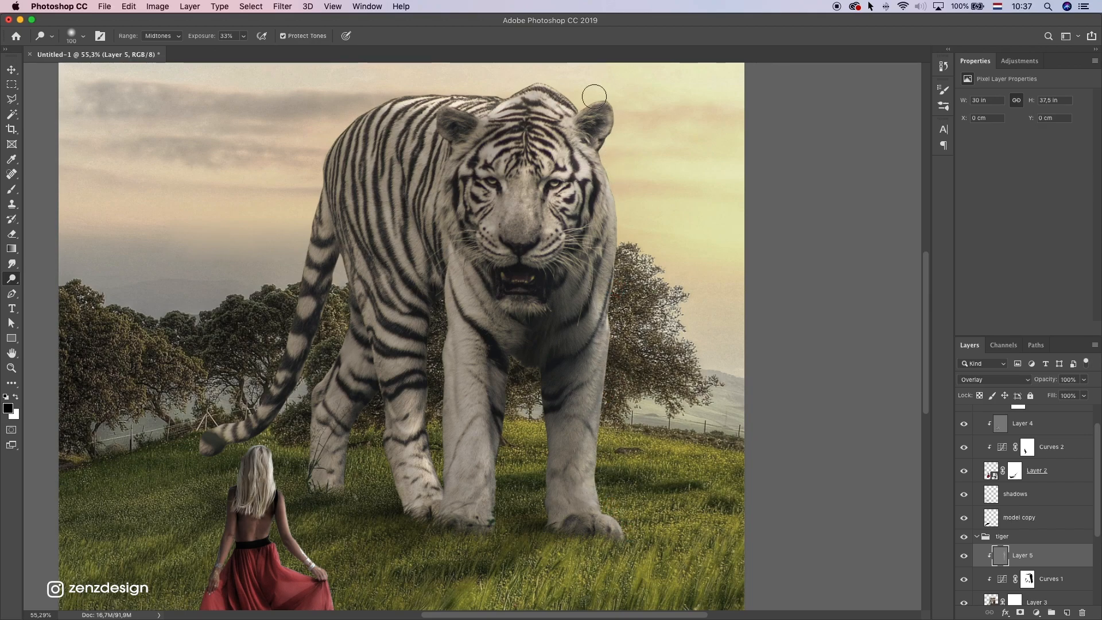
# Step: Try to dodge the centre of the tiger's forehead and muzzle
pyautogui.moveTo(540, 172)
pyautogui.mouseDown()
pyautogui.moveTo(562, 146)
pyautogui.moveTo(545, 255)
pyautogui.moveTo(541, 166)
pyautogui.mouseUp()
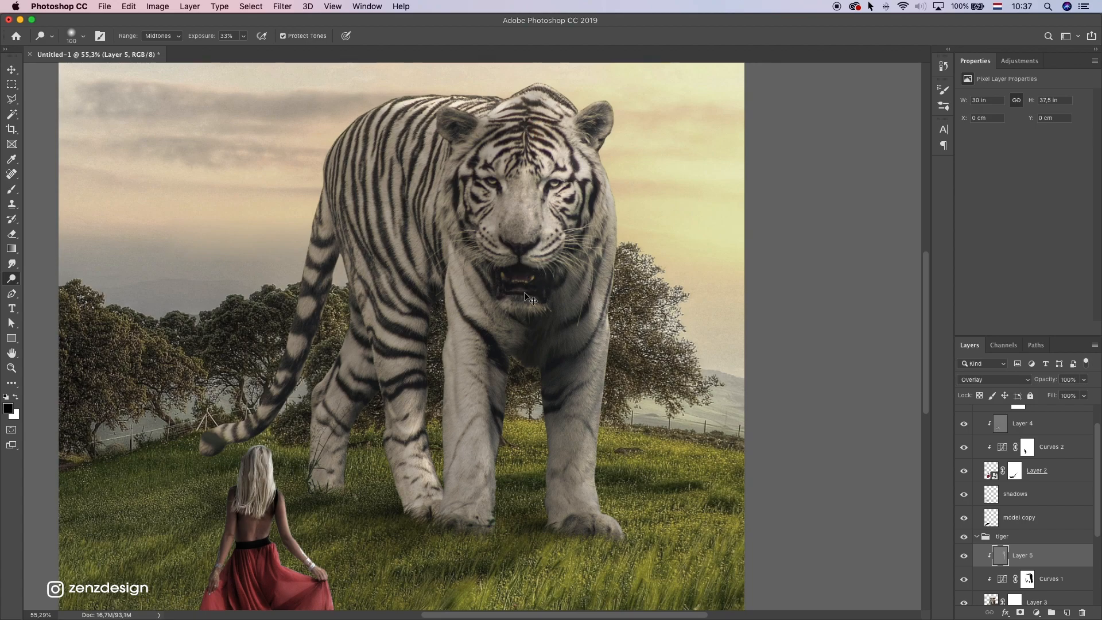
pyautogui.press('super+z')
pyautogui.press('super+z')
pyautogui.moveTo(526, 233); pyautogui.dragTo(528, 167)
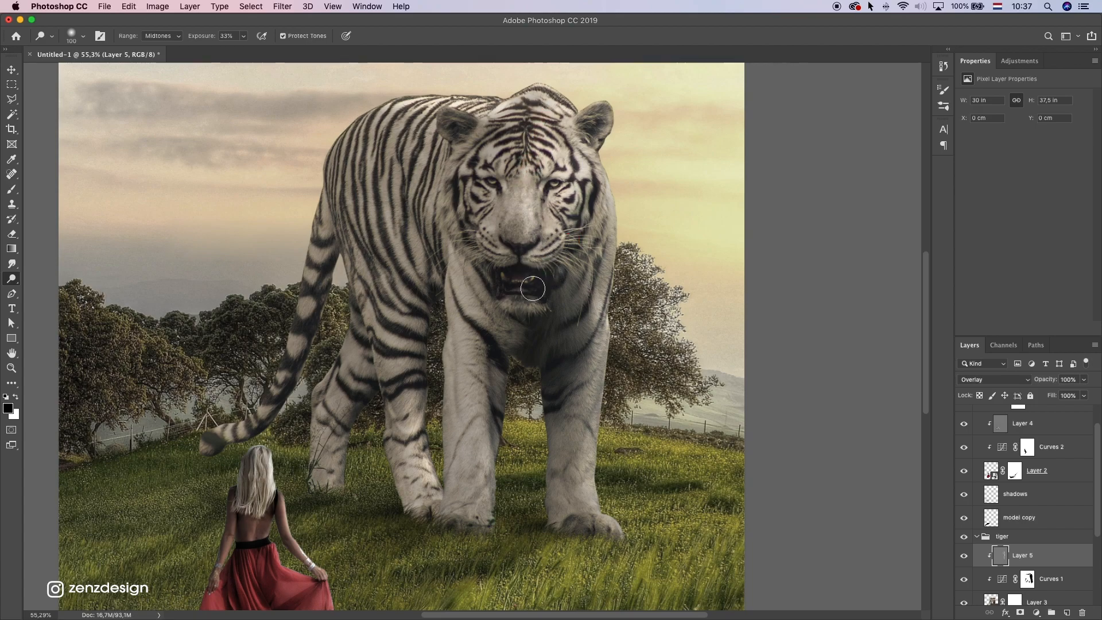
pyautogui.press('super+z')
# Step: Dodge the tiger's hind paw, lower the exposure to 25% and undo the excess strokes on the other legs
pyautogui.moveTo(503, 511)
pyautogui.mouseDown()
pyautogui.moveTo(488, 395)
pyautogui.moveTo(455, 530)
pyautogui.moveTo(489, 431)
pyautogui.mouseUp()
pyautogui.press('super+z')
pyautogui.moveTo(426, 481); pyautogui.dragTo(418, 447)
pyautogui.moveTo(398, 377)
pyautogui.mouseDown()
pyautogui.moveTo(419, 327)
pyautogui.moveTo(432, 481)
pyautogui.mouseUp()
pyautogui.press('super+z')
pyautogui.click(243, 35)
pyautogui.moveTo(342, 460)
pyautogui.mouseDown()
pyautogui.moveTo(342, 481)
pyautogui.moveTo(331, 473)
pyautogui.mouseUp()
pyautogui.press('super+z')
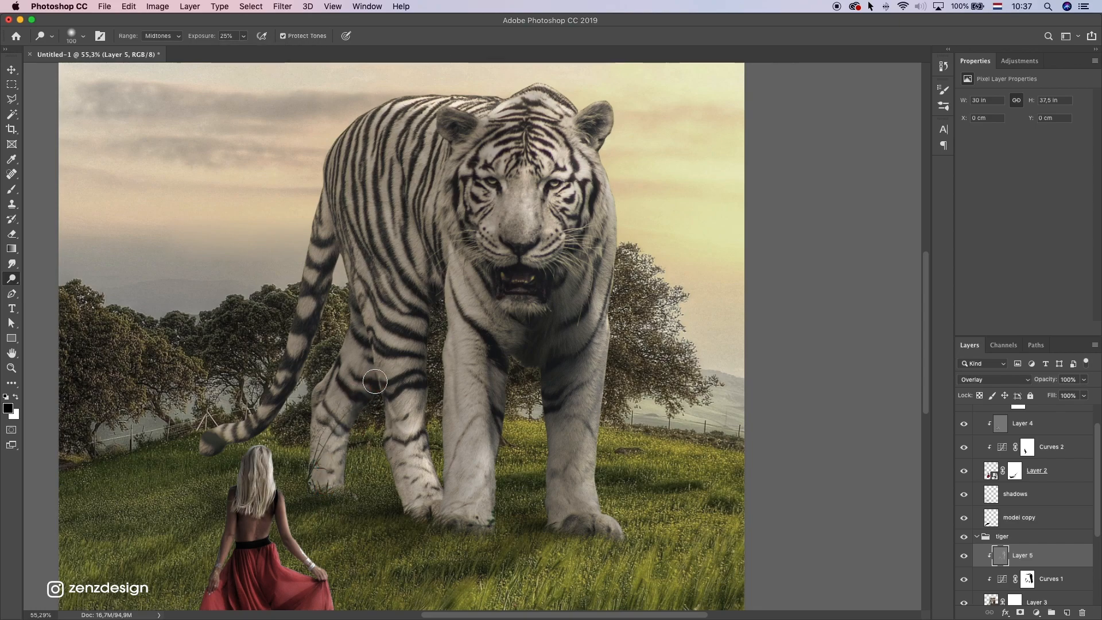
# Step: Dodge the tiger's tail, upper back and sunlit edge at 25% exposure, then check the whole image
pyautogui.moveTo(251, 428); pyautogui.dragTo(301, 347)
pyautogui.moveTo(437, 74)
pyautogui.mouseDown()
pyautogui.moveTo(311, 167)
pyautogui.moveTo(464, 126)
pyautogui.mouseUp()
pyautogui.moveTo(596, 166)
pyautogui.mouseDown()
pyautogui.moveTo(623, 179)
pyautogui.moveTo(601, 360)
pyautogui.moveTo(616, 526)
pyautogui.mouseUp()
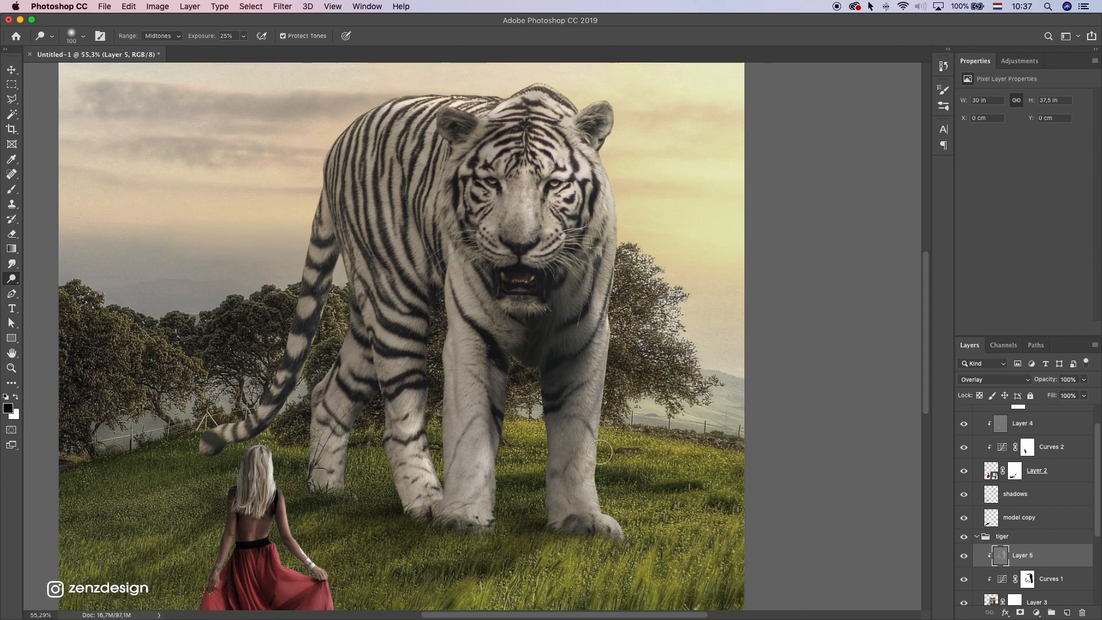
pyautogui.scroll(-10, 536, 376)
pyautogui.scroll(10, 535, 368)
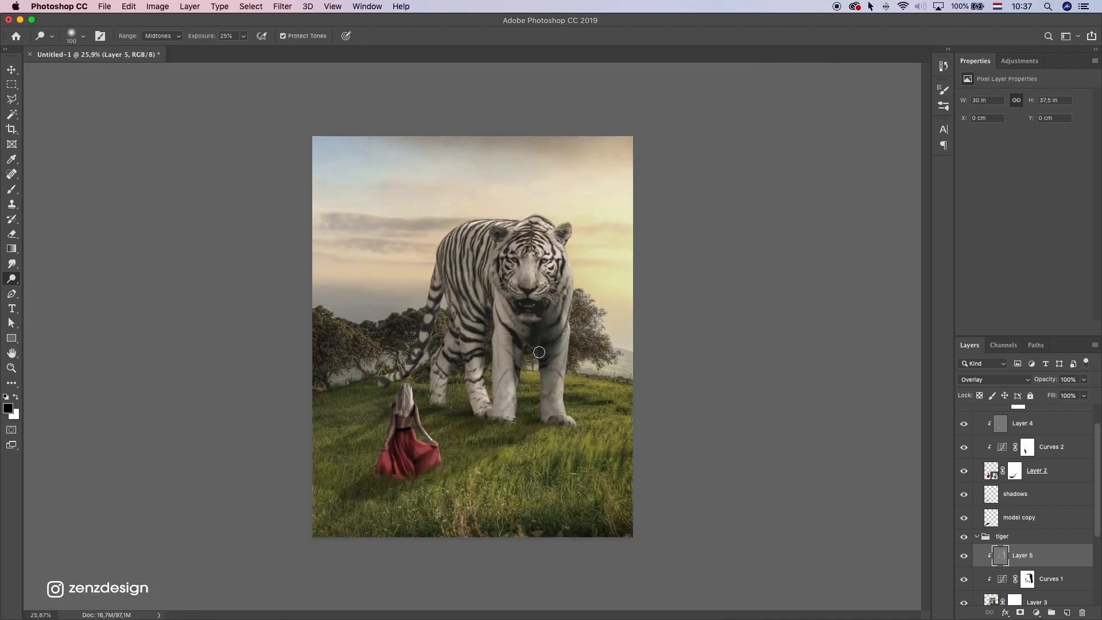
# Step: Switch to the Burn tool with the Highlights range and 41% exposure, and darken the tiger's hind leg
pyautogui.click(11, 278)
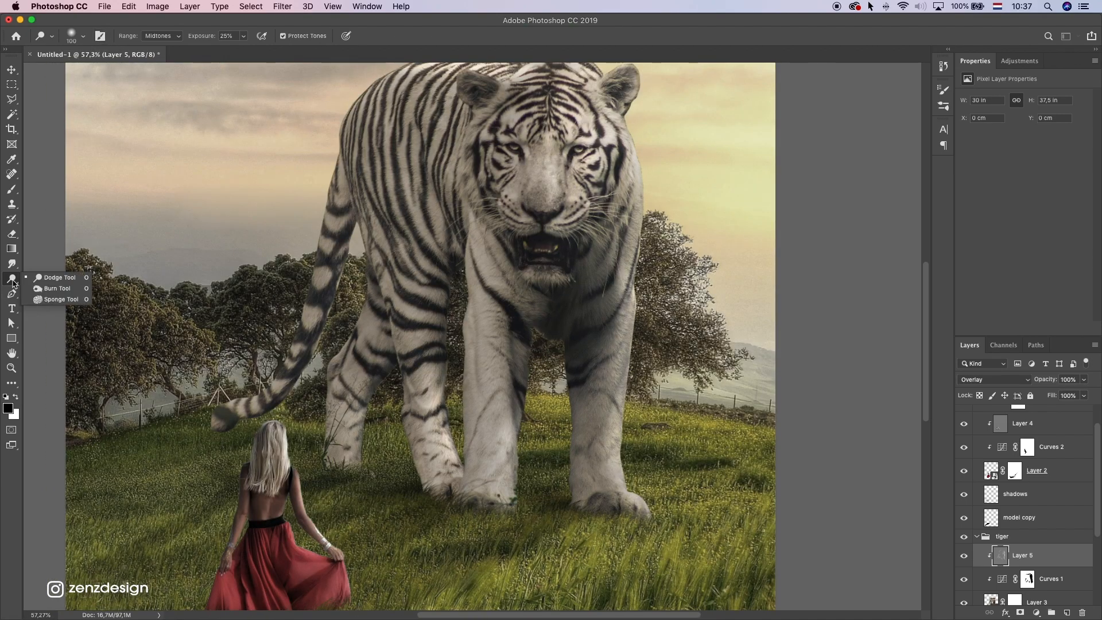
pyautogui.click(56, 290)
pyautogui.click(171, 37)
pyautogui.click(247, 37)
pyautogui.moveTo(250, 49); pyautogui.dragTo(251, 50)
pyautogui.moveTo(410, 337); pyautogui.dragTo(407, 393)
# Step: Lower the Burn exposure to 31%, enlarge the brush to 150 px and darken the tiger's inner front legs and chest
pyautogui.press(']')
pyautogui.click(247, 37)
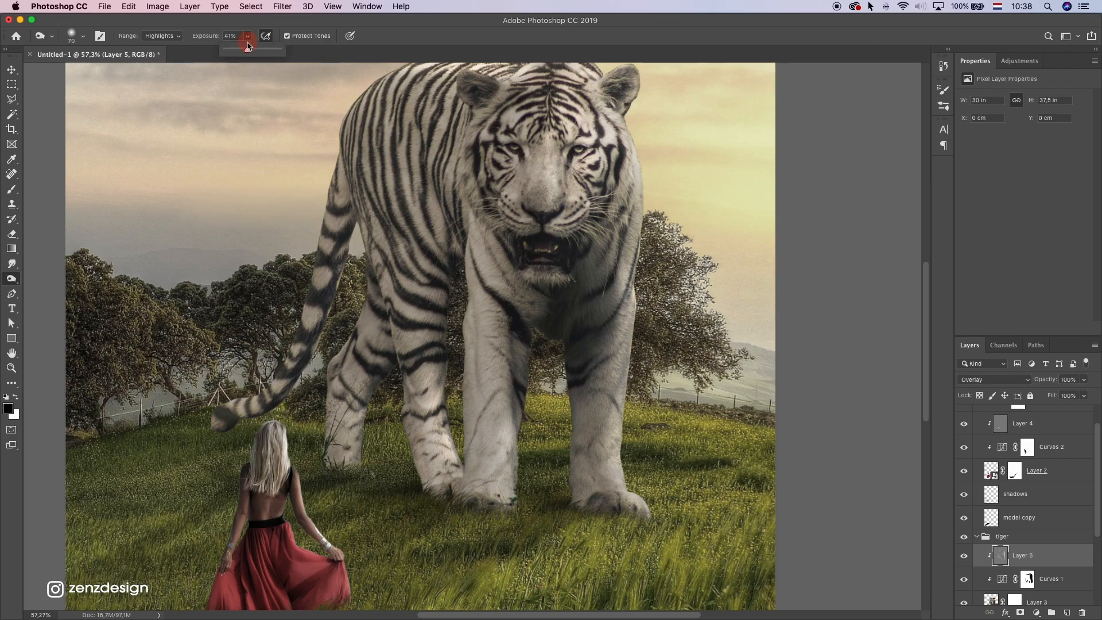
pyautogui.click(271, 22)
pyautogui.press(']')
pyautogui.press(']')
pyautogui.moveTo(584, 469)
pyautogui.mouseDown()
pyautogui.moveTo(561, 352)
pyautogui.moveTo(573, 556)
pyautogui.mouseUp()
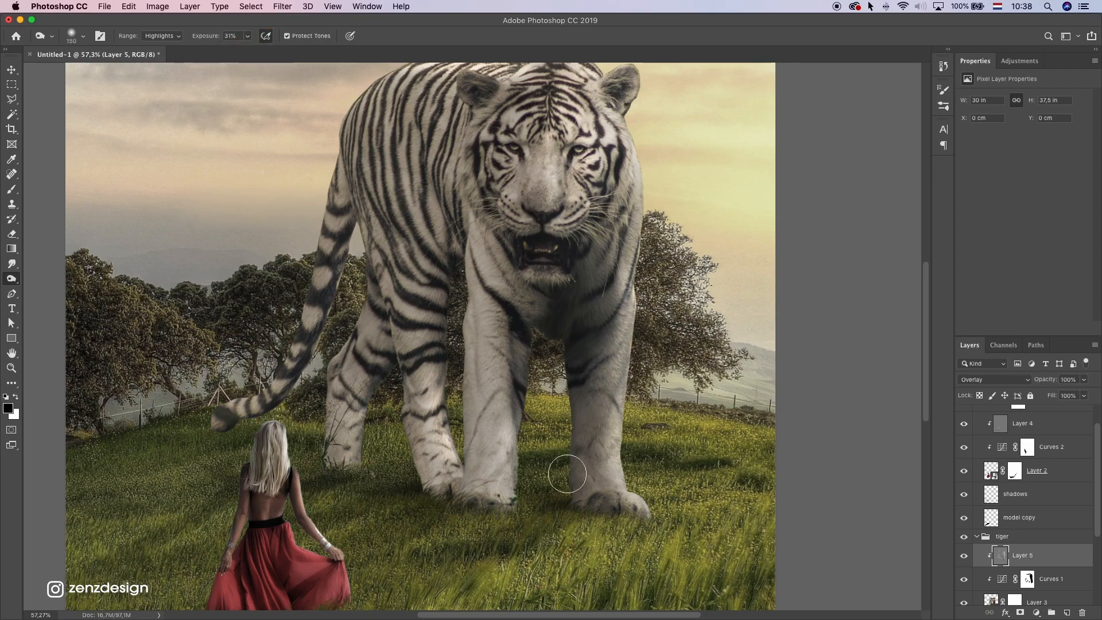
pyautogui.moveTo(518, 385); pyautogui.dragTo(524, 495)
pyautogui.moveTo(514, 307); pyautogui.dragTo(525, 320)
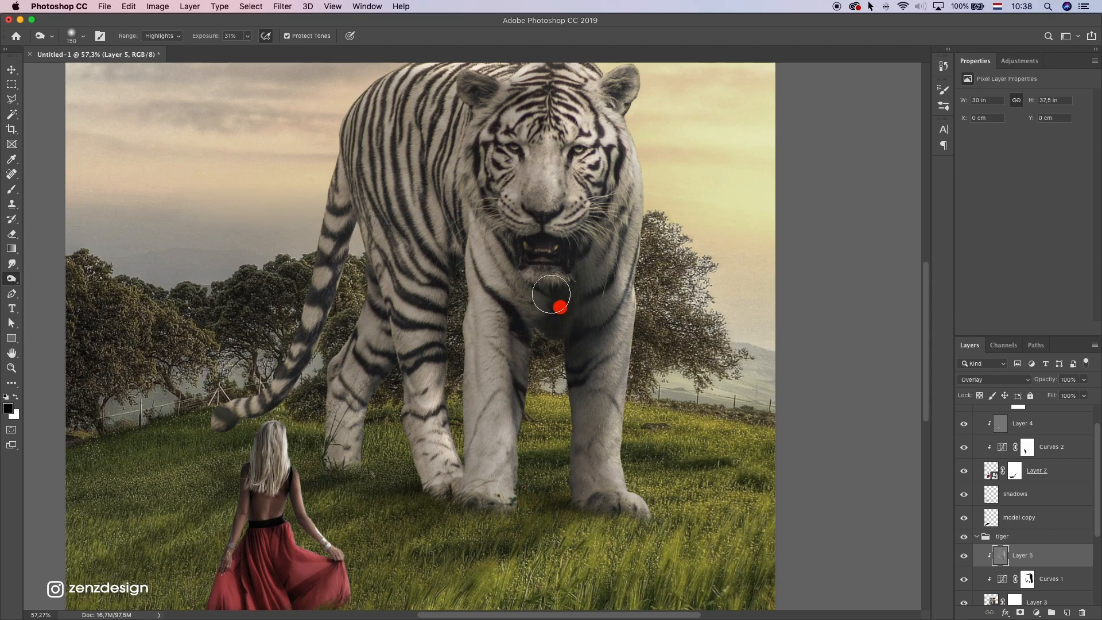
# Step: Burn the tiger's neck, flank, hind leg and tail on the shaded side
pyautogui.moveTo(498, 253); pyautogui.dragTo(516, 369)
pyautogui.moveTo(479, 107)
pyautogui.mouseDown()
pyautogui.moveTo(469, 144)
pyautogui.moveTo(522, 259)
pyautogui.mouseUp()
pyautogui.moveTo(448, 136); pyautogui.dragTo(446, 277)
pyautogui.moveTo(456, 240); pyautogui.dragTo(442, 290)
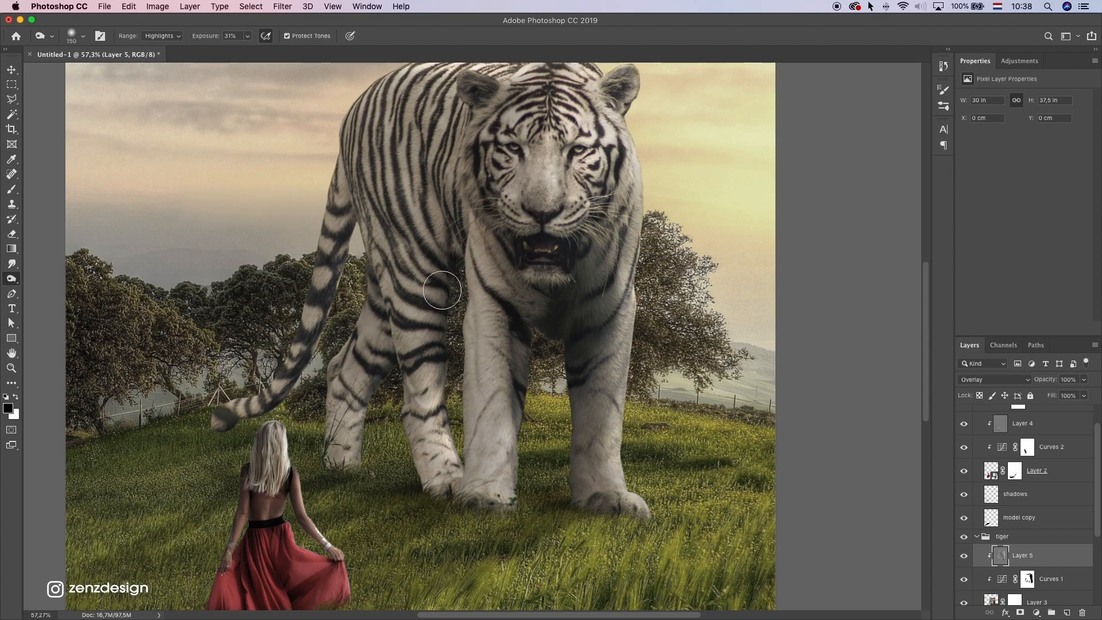
pyautogui.moveTo(394, 201); pyautogui.dragTo(399, 381)
pyautogui.moveTo(343, 241); pyautogui.dragTo(319, 341)
pyautogui.moveTo(360, 128); pyautogui.dragTo(360, 277)
pyautogui.moveTo(395, 250); pyautogui.dragTo(395, 254)
# Step: Enlarge the Burn brush to 250 px and darken the tiger's flank and belly behind the head
pyautogui.scroll(2, 402, 232)
pyautogui.moveTo(453, 170); pyautogui.dragTo(451, 246)
pyautogui.press(']')
pyautogui.press(']')
pyautogui.press(']')
pyautogui.moveTo(413, 164); pyautogui.dragTo(456, 358)
pyautogui.moveTo(423, 300); pyautogui.dragTo(408, 203)
# Step: Compare the tiger's dodge-and-burn layer hidden and shown, and reduce its opacity to 84%
pyautogui.click(962, 557)
pyautogui.click(962, 557)
pyautogui.click(1084, 380)
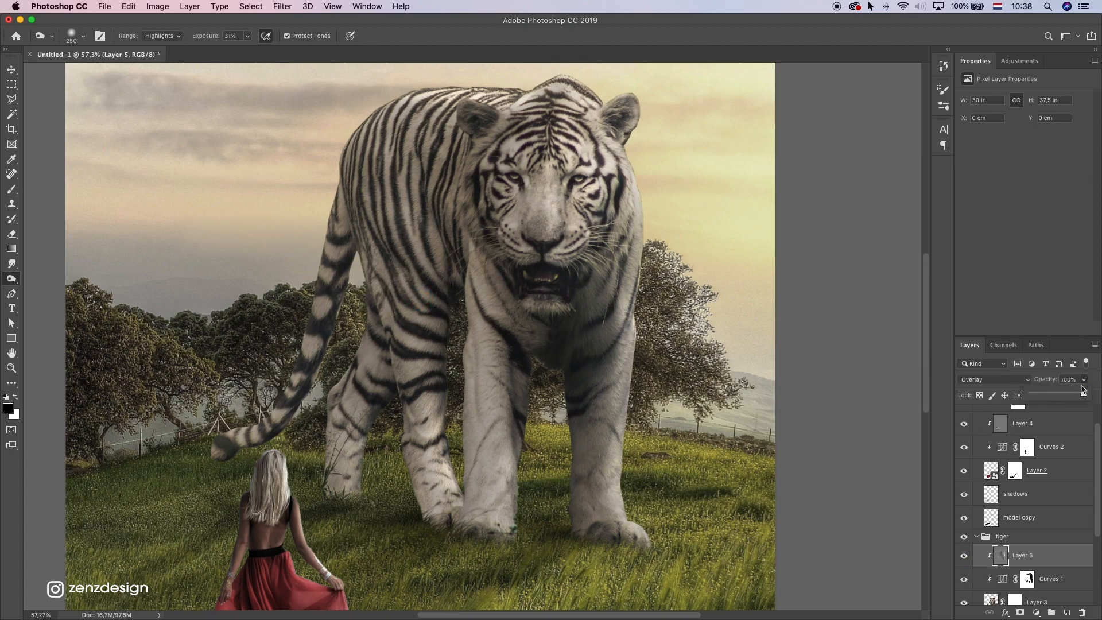
# Step: Set the Burn tool to the Midtones range with 18% exposure and a 70 px brush
pyautogui.click(162, 35)
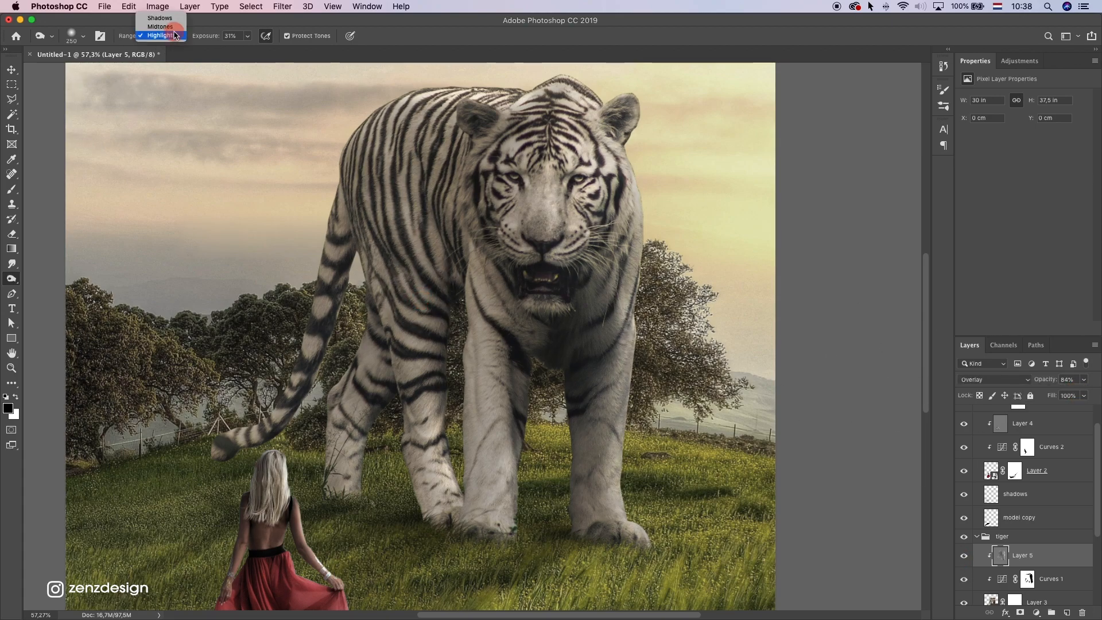
pyautogui.click(166, 27)
pyautogui.click(248, 36)
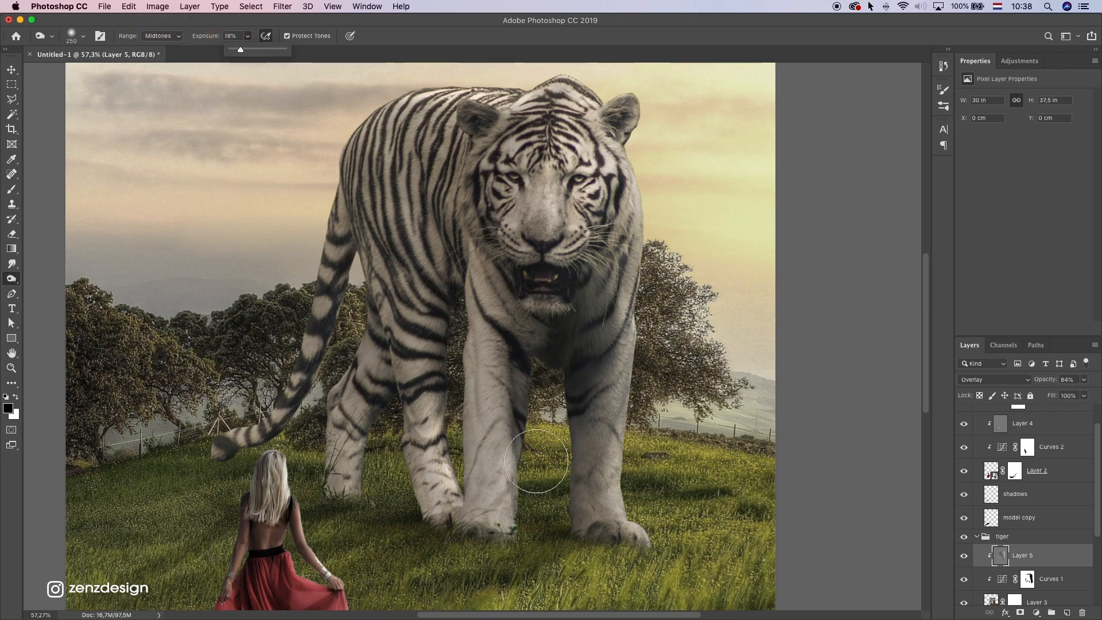
pyautogui.click(596, 525)
pyautogui.press('[')
pyautogui.press('[')
pyautogui.press('[')
pyautogui.press('[')
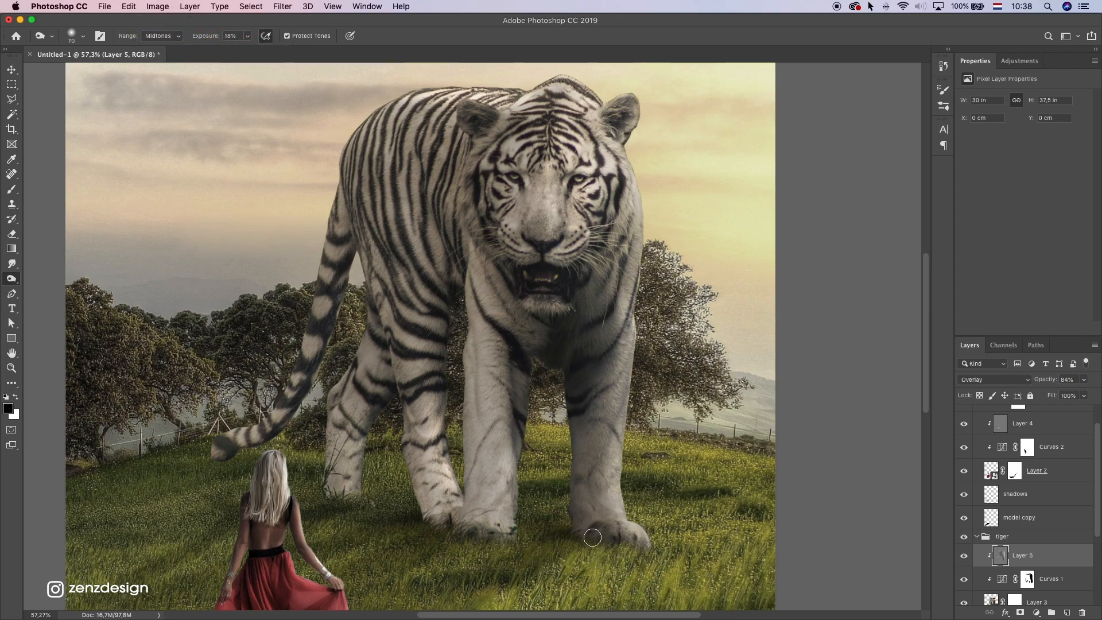
# Step: Burn the tiger's paws, hindquarters, neck edge and upper hind leg with soft midtone strokes
pyautogui.moveTo(556, 514)
pyautogui.mouseDown()
pyautogui.moveTo(494, 549)
pyautogui.moveTo(439, 532)
pyautogui.moveTo(406, 494)
pyautogui.moveTo(397, 459)
pyautogui.moveTo(422, 493)
pyautogui.moveTo(397, 323)
pyautogui.moveTo(420, 454)
pyautogui.moveTo(421, 558)
pyautogui.mouseUp()
pyautogui.click(335, 558)
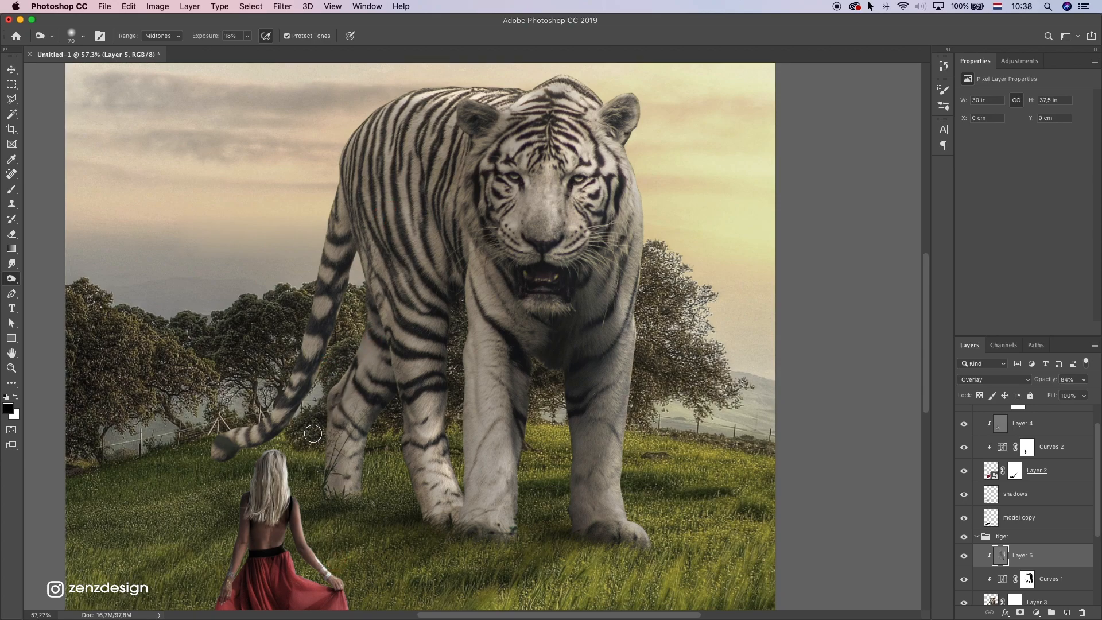
pyautogui.click(365, 259)
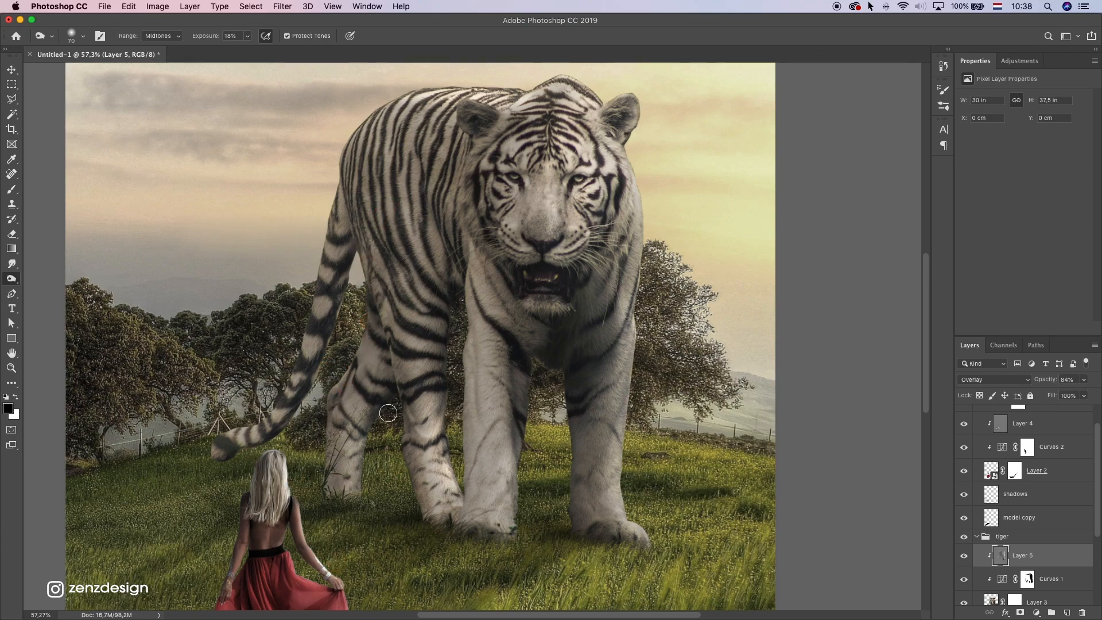
pyautogui.moveTo(462, 181); pyautogui.dragTo(459, 165)
pyautogui.moveTo(402, 330); pyautogui.dragTo(403, 340)
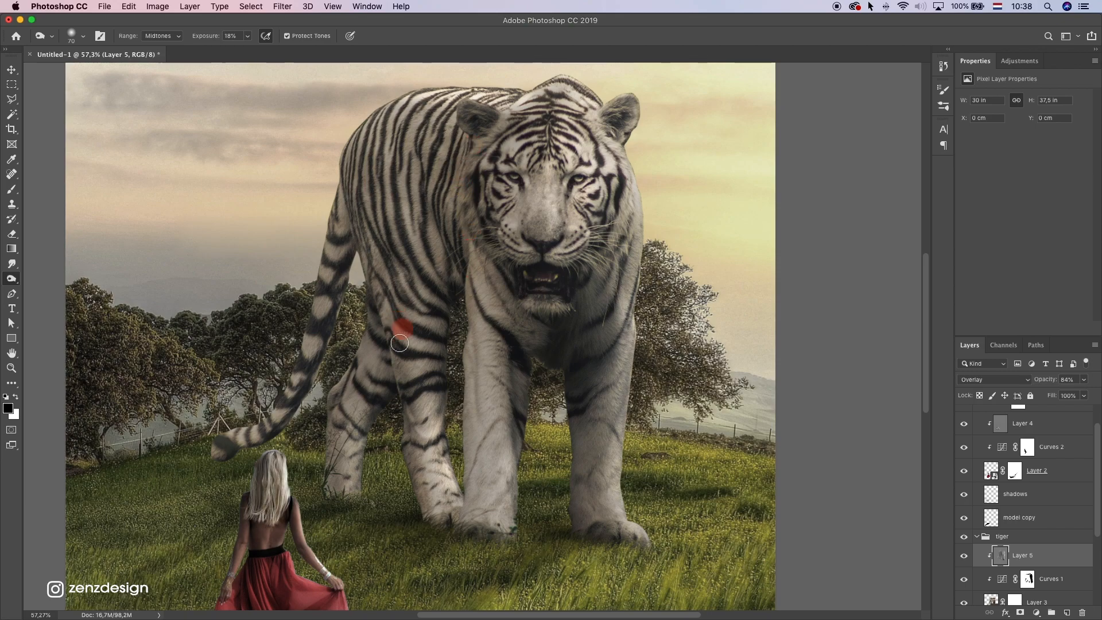
# Step: Set the Burn tool to the Shadows range with 5% exposure and a 175 px brush
pyautogui.scroll(2, 341, 345)
pyautogui.click(162, 35)
pyautogui.click(168, 27)
pyautogui.moveTo(247, 37); pyautogui.dragTo(242, 51)
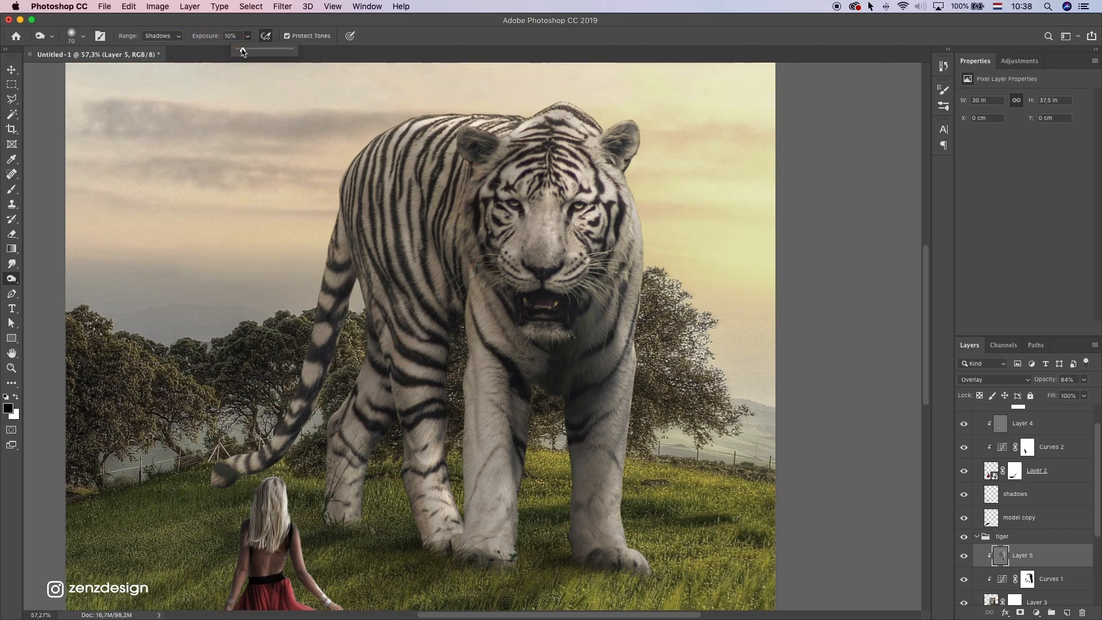
pyautogui.press(']')
pyautogui.press(']')
# Step: Burn the shadows along the tiger's front leg, face, chest, flank and hind leg with broad soft strokes
pyautogui.moveTo(482, 330); pyautogui.dragTo(478, 498)
pyautogui.moveTo(471, 147); pyautogui.dragTo(518, 301)
pyautogui.moveTo(519, 237); pyautogui.dragTo(501, 374)
pyautogui.moveTo(462, 143)
pyautogui.mouseDown()
pyautogui.moveTo(408, 177)
pyautogui.moveTo(368, 317)
pyautogui.mouseUp()
pyautogui.moveTo(352, 399); pyautogui.dragTo(373, 410)
# Step: Compare the tiger's dodge-and-burn layer hidden and shown across the whole composition
pyautogui.scroll(-5, 406, 413)
pyautogui.scroll(3, 406, 412)
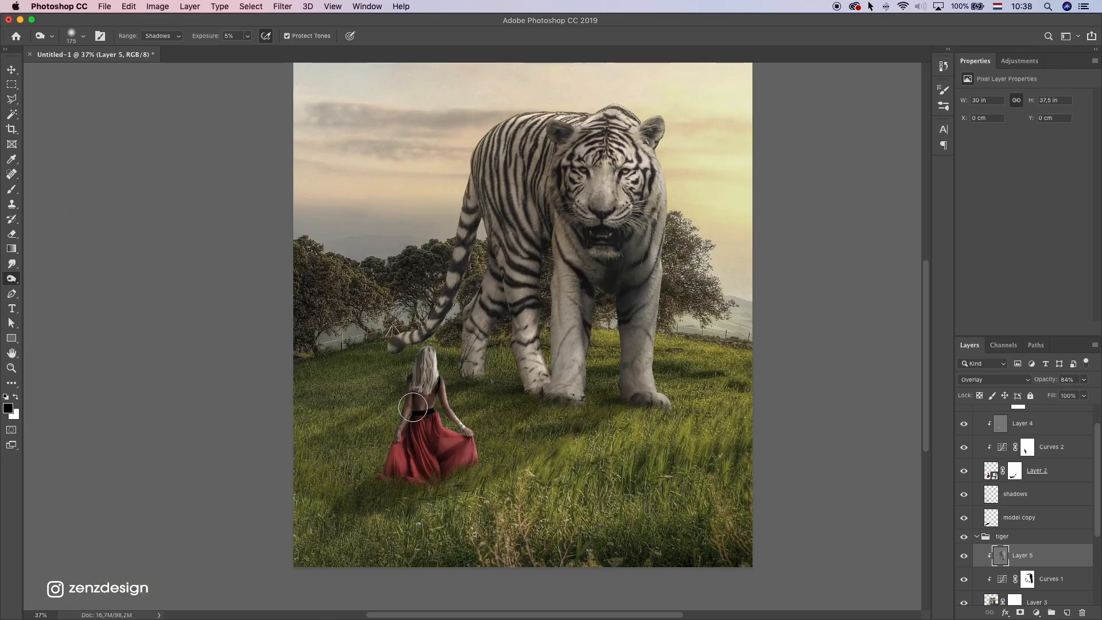
pyautogui.click(970, 556)
pyautogui.click(969, 557)
pyautogui.scroll(-3, 607, 256)
pyautogui.scroll(2, 607, 316)
pyautogui.scroll(2, 601, 289)
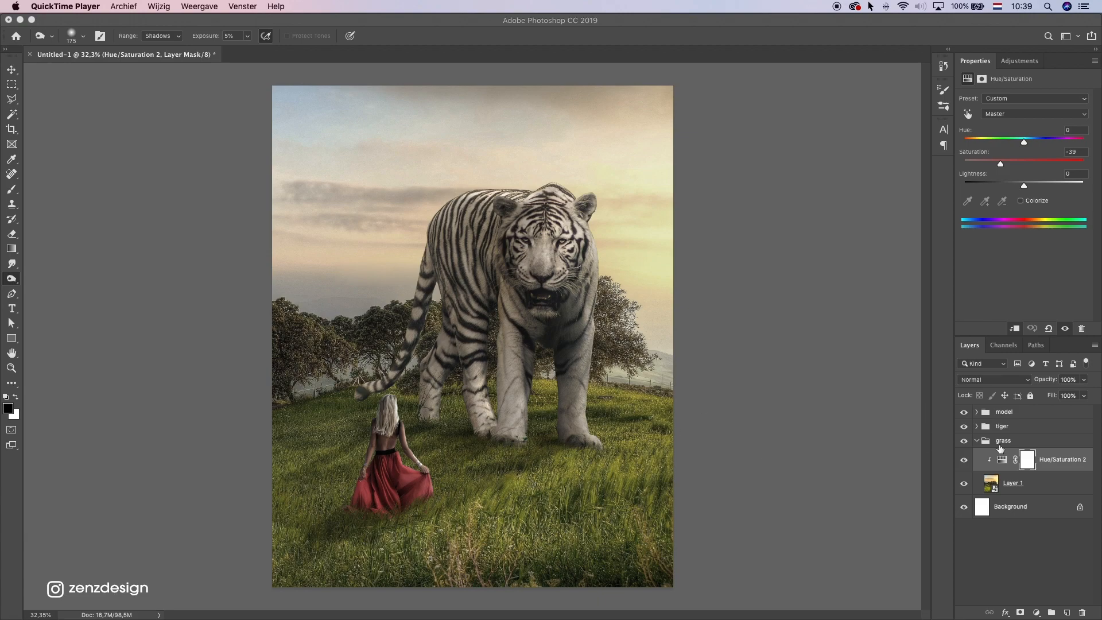
# Step: Add a Curves adjustment clipped above Hue/Saturation 2 in the grass group and lower its white point to output 232
pyautogui.click(1063, 459)
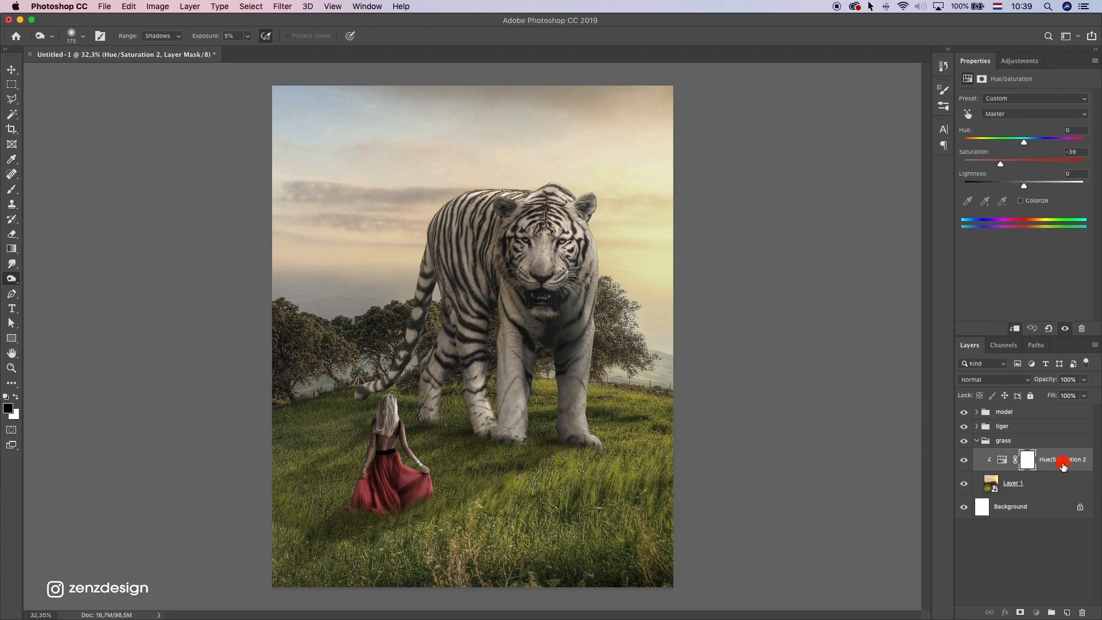
pyautogui.click(1036, 612)
pyautogui.click(1028, 451)
pyautogui.click(1015, 329)
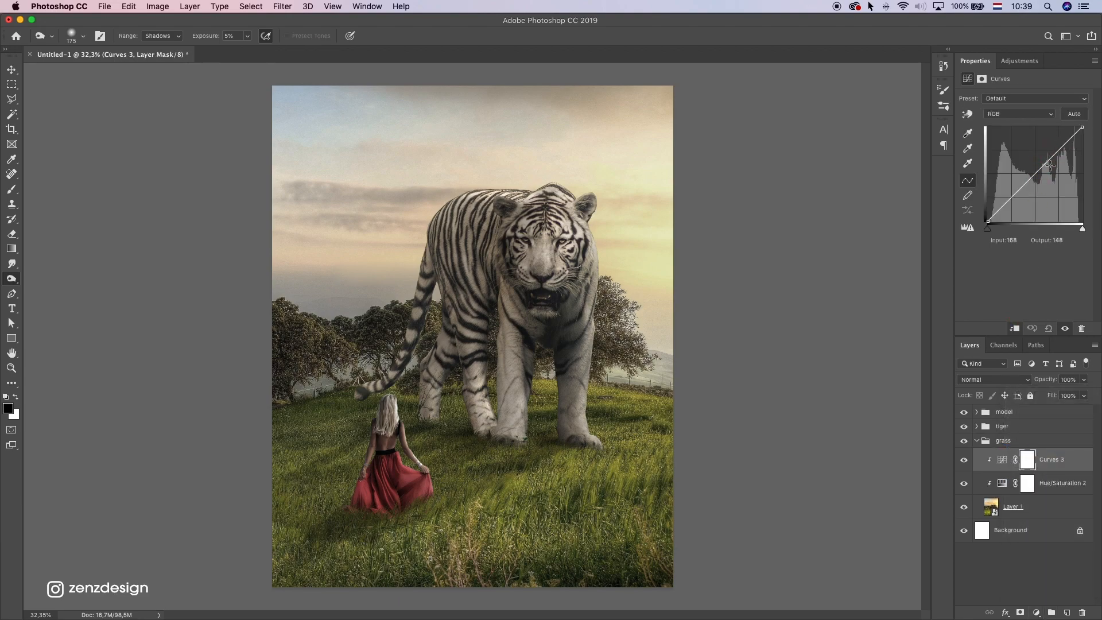
pyautogui.click(1050, 166)
pyautogui.press('super+z')
pyautogui.moveTo(1083, 128); pyautogui.dragTo(1087, 138)
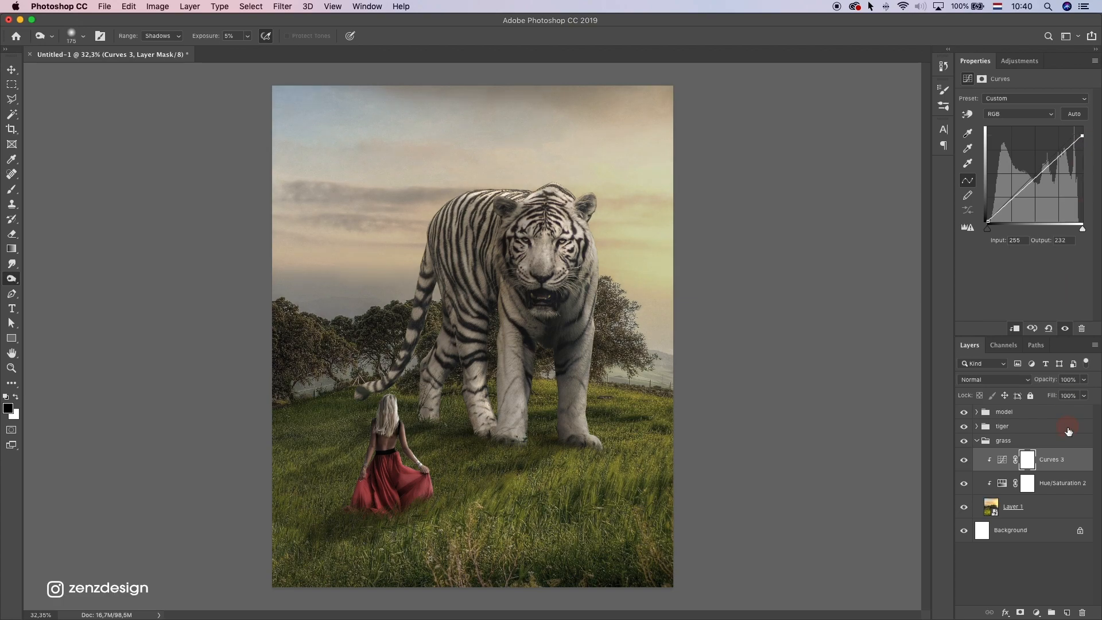
# Step: Paint black on the Curves mask with a soft 500 px Brush over the sunlit grass at the image's lower right
pyautogui.click(1032, 463)
pyautogui.scroll(-2, 298, 438)
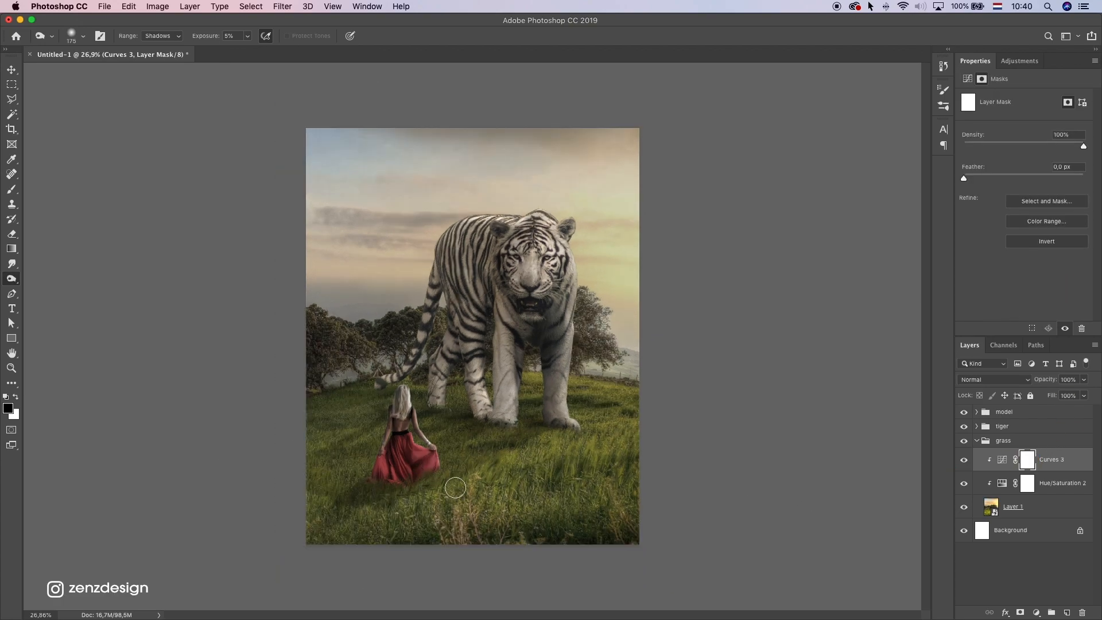
pyautogui.press(']')
pyautogui.press(']')
pyautogui.press(']')
pyautogui.click(639, 424)
pyautogui.click(12, 190)
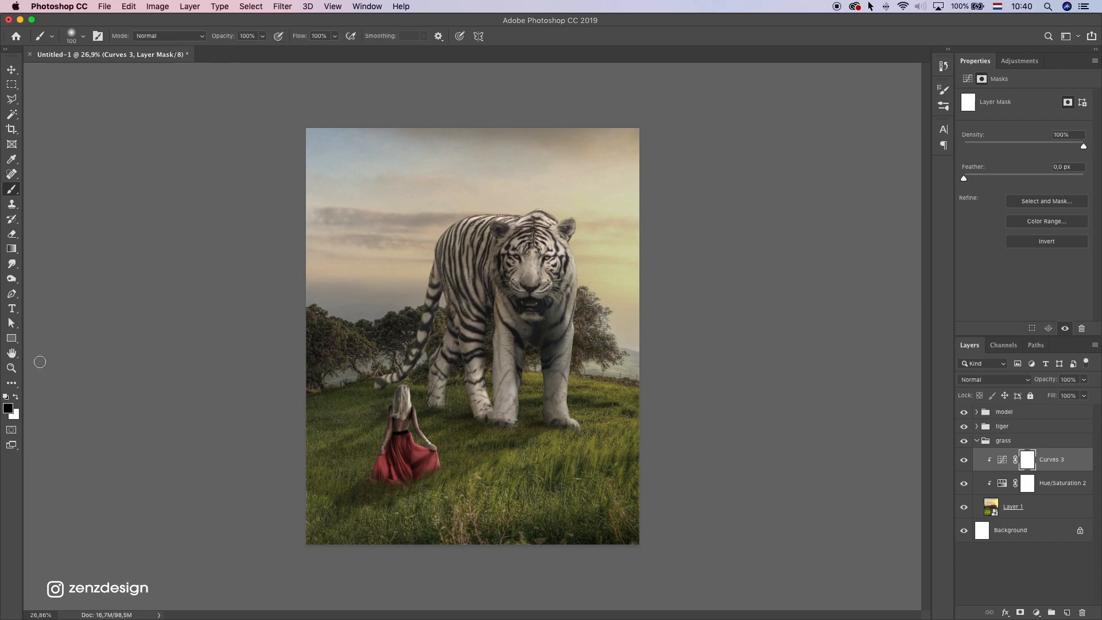
pyautogui.press(']')
pyautogui.press(']')
pyautogui.press(']')
pyautogui.moveTo(461, 509); pyautogui.dragTo(766, 383)
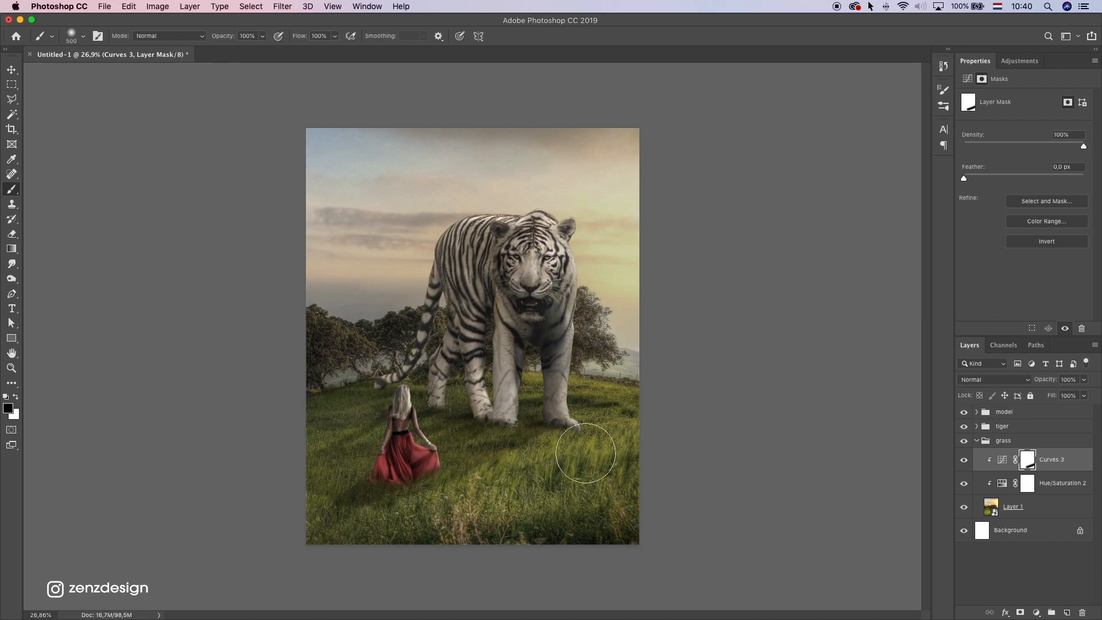
pyautogui.moveTo(703, 371); pyautogui.dragTo(406, 541)
pyautogui.moveTo(668, 422)
pyautogui.mouseDown()
pyautogui.moveTo(317, 571)
pyautogui.moveTo(705, 354)
pyautogui.mouseUp()
# Step: Mask the Curves darkening off the grass beside the tiger's front paws with a 300 px brush, and off the sky with a larger one
pyautogui.press('[')
pyautogui.press('[')
pyautogui.moveTo(588, 385)
pyautogui.mouseDown()
pyautogui.moveTo(681, 393)
pyautogui.moveTo(648, 295)
pyautogui.moveTo(640, 452)
pyautogui.mouseUp()
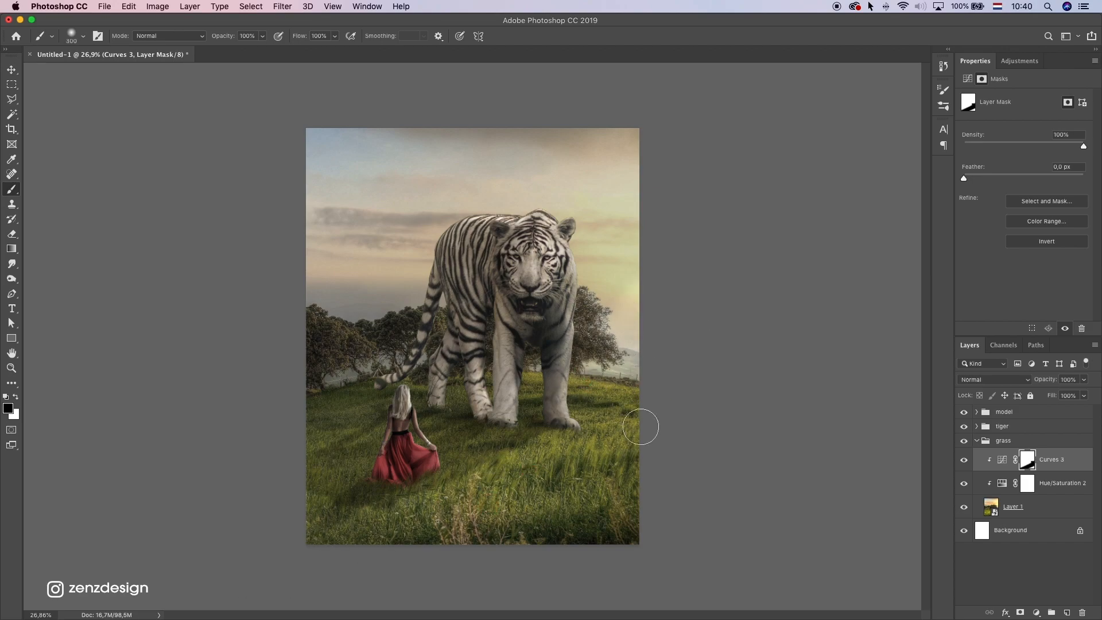
pyautogui.press(']')
pyautogui.press(']')
pyautogui.press(']')
pyautogui.press(']')
pyautogui.moveTo(610, 304)
pyautogui.mouseDown()
pyautogui.moveTo(616, 134)
pyautogui.moveTo(602, 139)
pyautogui.moveTo(599, 222)
pyautogui.moveTo(595, 151)
pyautogui.moveTo(345, 255)
pyautogui.moveTo(263, 313)
pyautogui.moveTo(449, 170)
pyautogui.mouseUp()
# Step: Shrink the brush to 250 px and mask the Curves darkening off the grass between the woman and the tiger's legs
pyautogui.press('[')
pyautogui.press('[')
pyautogui.press('[')
pyautogui.press('[')
pyautogui.press('[')
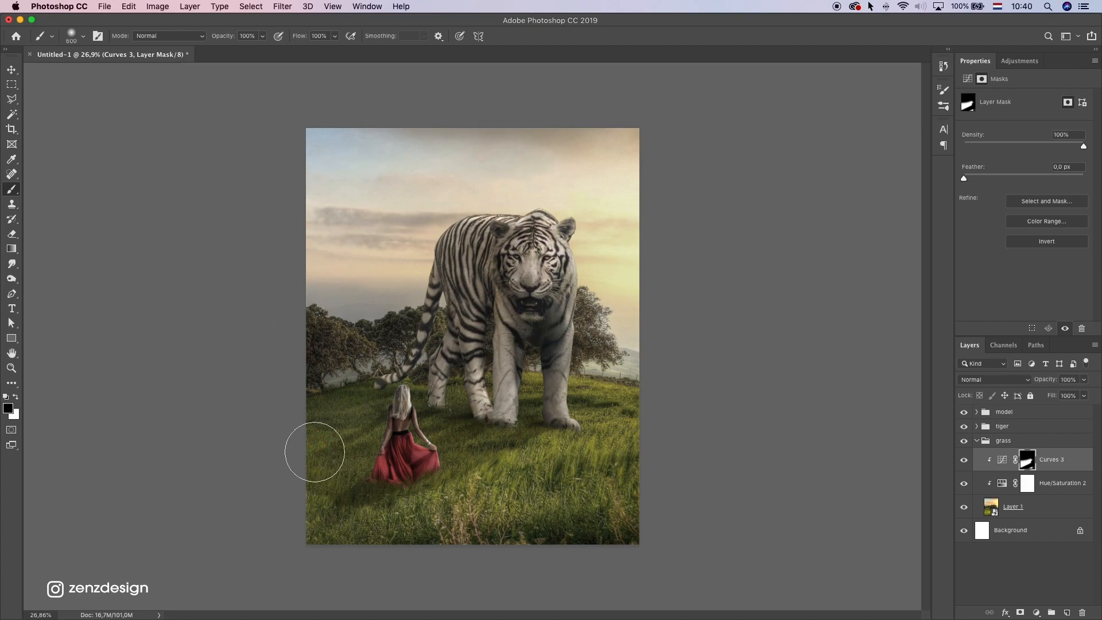
pyautogui.moveTo(455, 401)
pyautogui.mouseDown()
pyautogui.moveTo(456, 385)
pyautogui.moveTo(496, 367)
pyautogui.mouseUp()
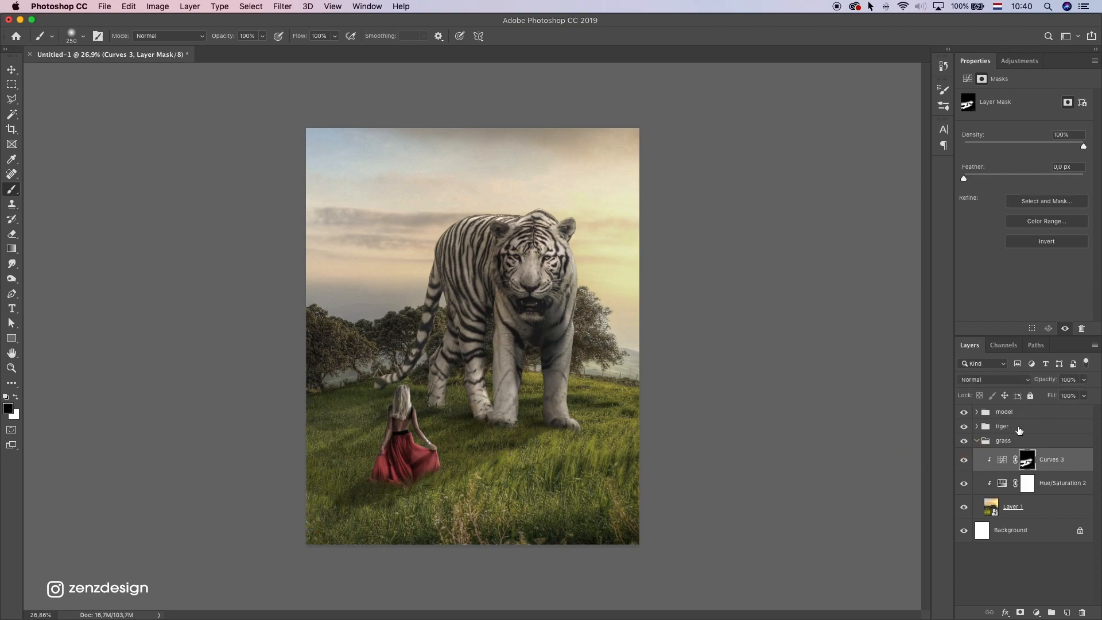
# Step: Collapse the grass group and add a new empty layer above the model group
pyautogui.click(1075, 464)
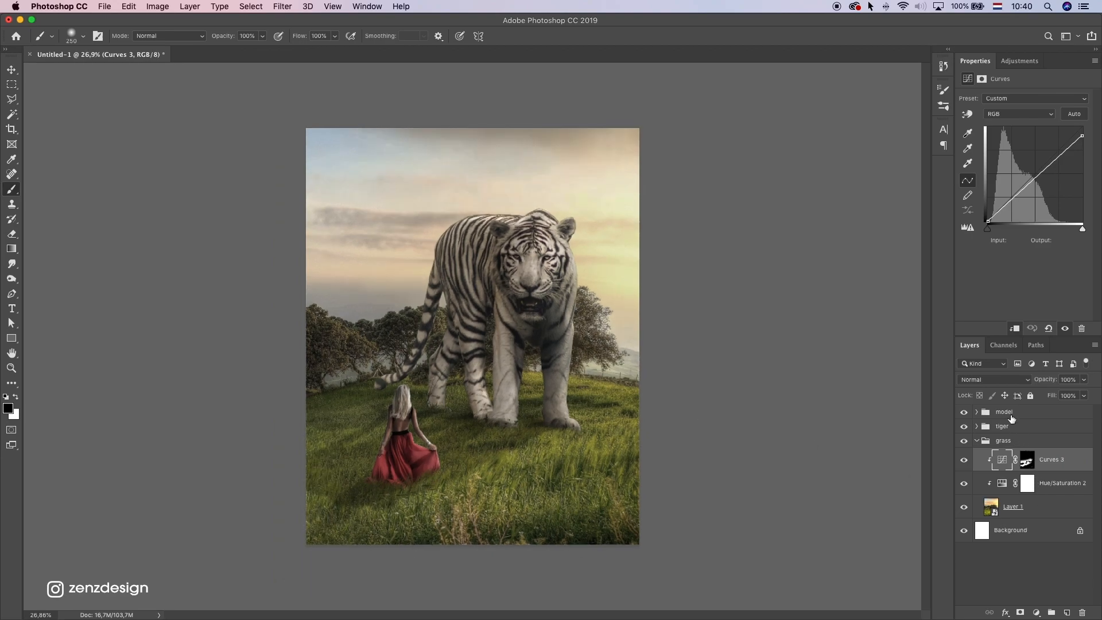
pyautogui.click(1011, 414)
pyautogui.click(977, 440)
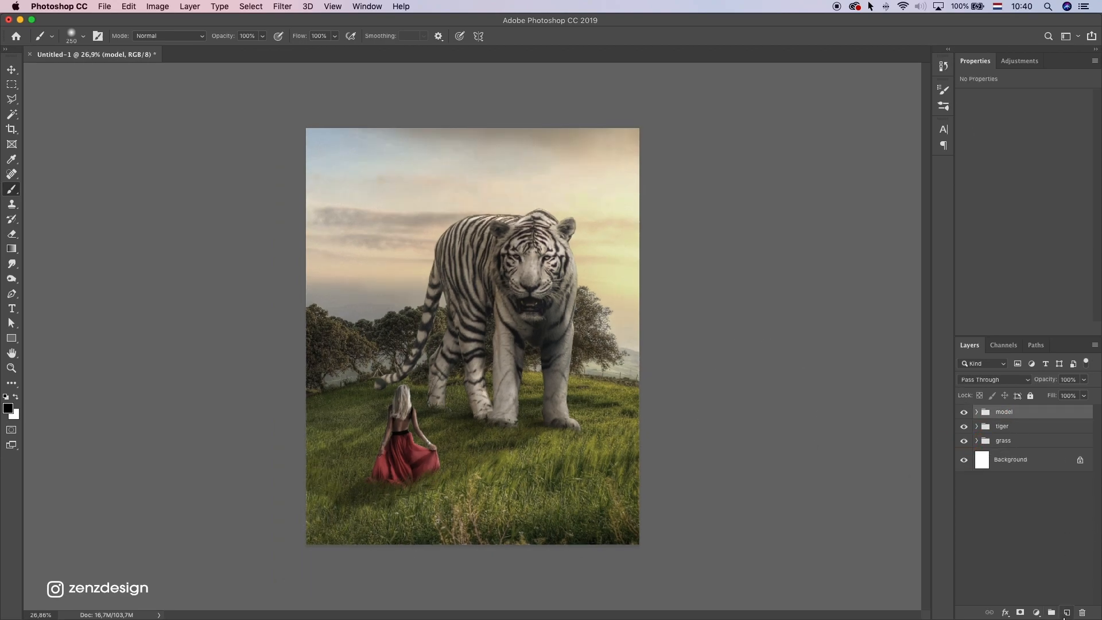
pyautogui.click(1067, 613)
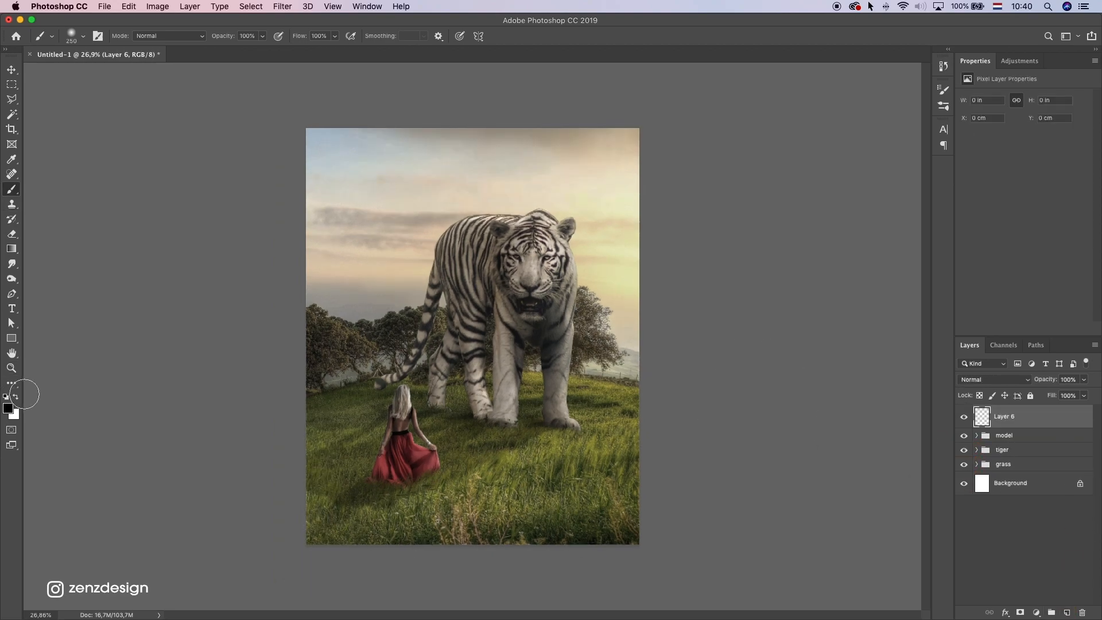
# Step: Set the foreground color to the pale peach ffe5c7
pyautogui.click(13, 409)
pyautogui.moveTo(866, 49); pyautogui.dragTo(800, 106)
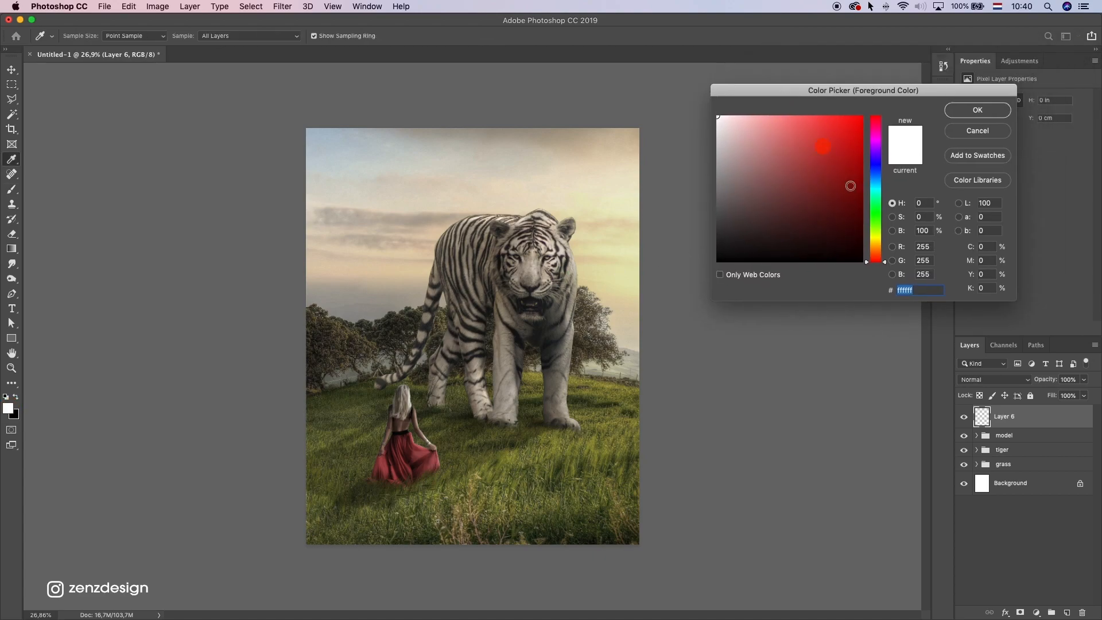
pyautogui.click(883, 248)
pyautogui.moveTo(883, 248); pyautogui.dragTo(883, 244)
pyautogui.click(762, 117)
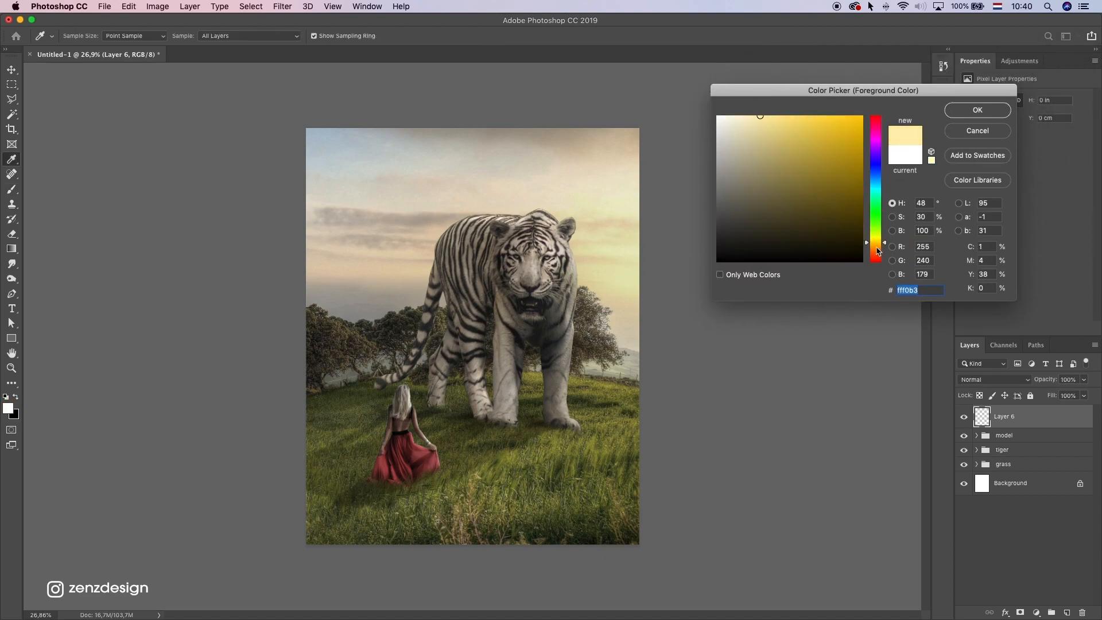
pyautogui.click(877, 248)
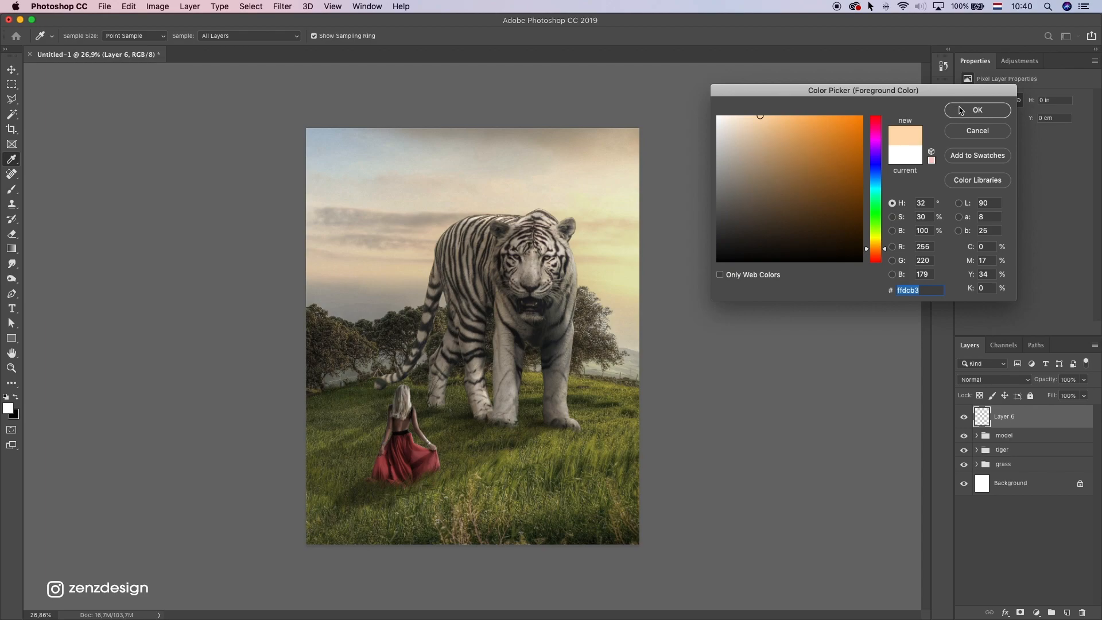
pyautogui.moveTo(808, 126)
pyautogui.mouseDown()
pyautogui.moveTo(746, 118)
pyautogui.moveTo(747, 91)
pyautogui.mouseUp()
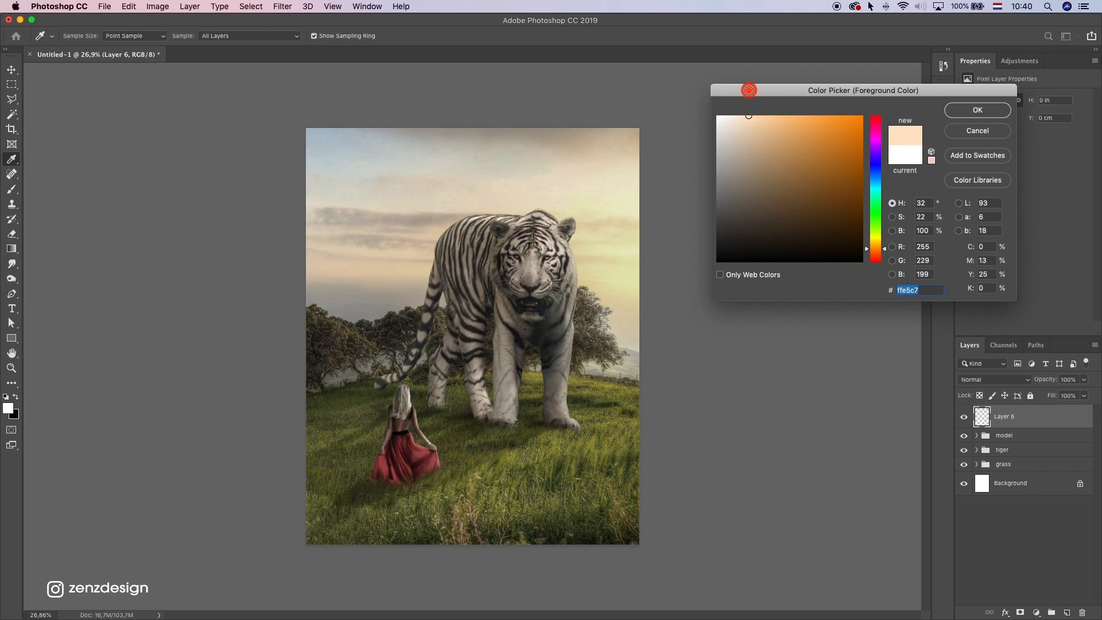
pyautogui.click(949, 112)
# Step: Enlarge the brush to 700 px and paint a single soft peach dab over the tiger
pyautogui.press(']')
pyautogui.press(']')
pyautogui.press(']')
pyautogui.press(']')
pyautogui.click(469, 305)
# Step: Move the peach glow to the image's right edge beside the tiger and scale it to about 222%
pyautogui.click(11, 70)
pyautogui.moveTo(559, 348); pyautogui.dragTo(722, 343)
pyautogui.press('super+t')
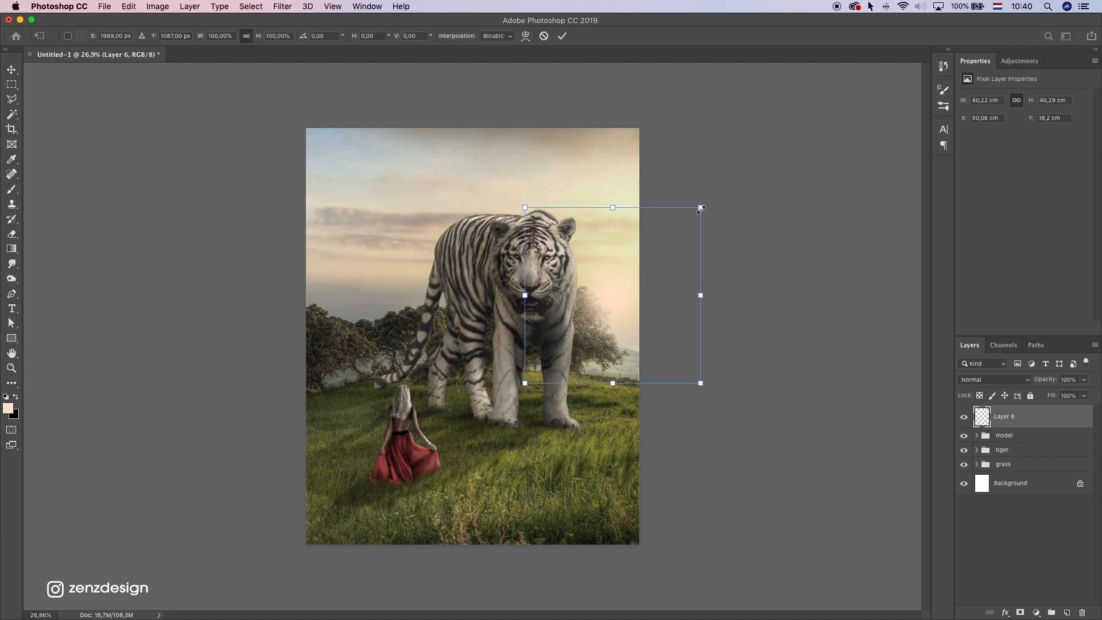
pyautogui.moveTo(701, 209); pyautogui.dragTo(807, 102)
pyautogui.moveTo(659, 277); pyautogui.dragTo(675, 241)
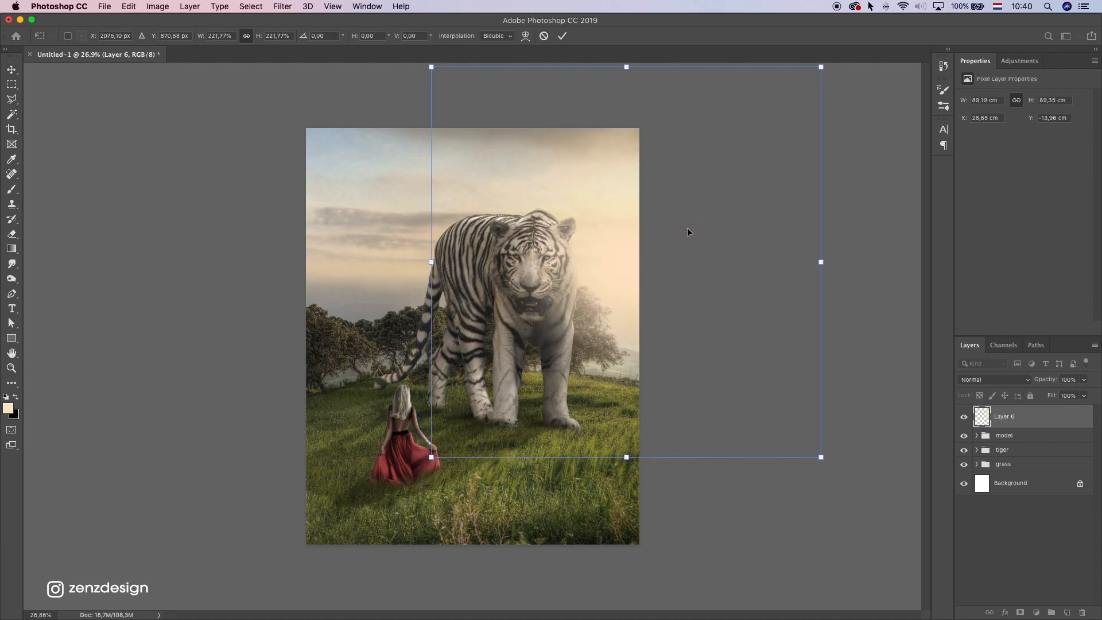
pyautogui.press('Return')
# Step: Set the peach glow layer to Screen blending and shift it slightly down along the right edge
pyautogui.click(999, 380)
pyautogui.click(997, 456)
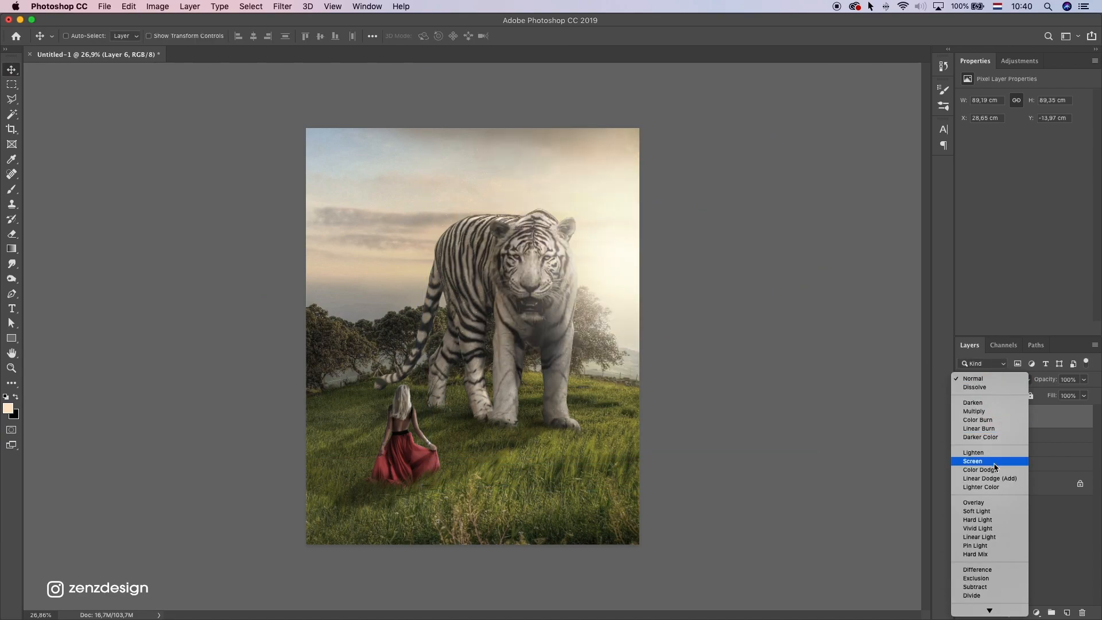
pyautogui.moveTo(656, 328); pyautogui.dragTo(646, 308)
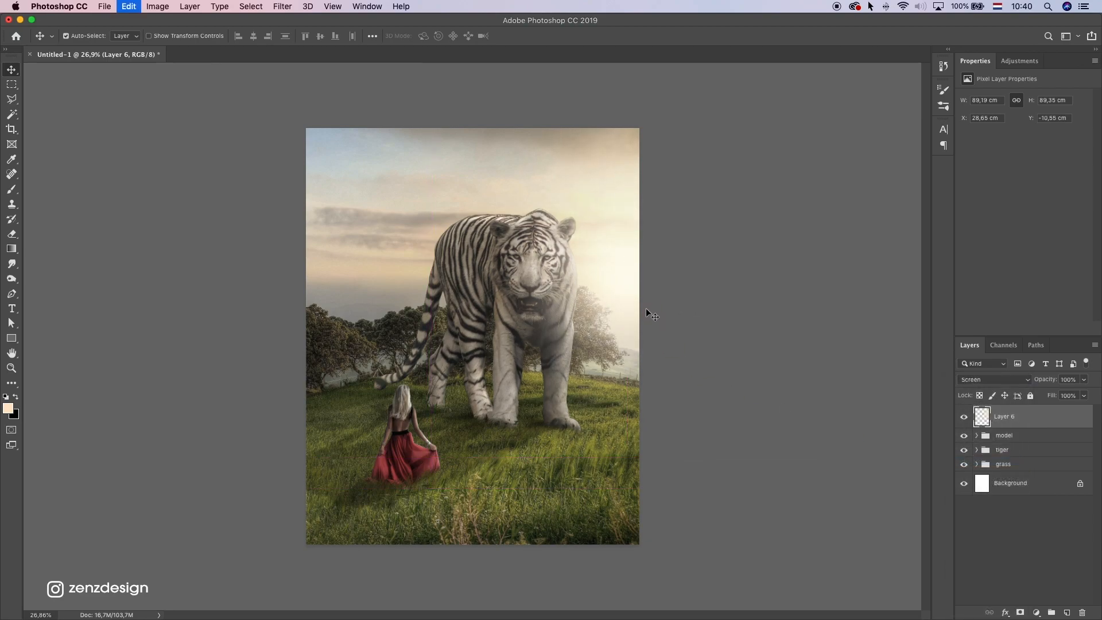
# Step: Scale the peach glow to about 107% and recenter it just beyond the image's right edge
pyautogui.press('super+t')
pyautogui.moveTo(822, 472); pyautogui.dragTo(865, 499)
pyautogui.moveTo(691, 318); pyautogui.dragTo(711, 297)
pyautogui.moveTo(877, 474); pyautogui.dragTo(866, 462)
pyautogui.moveTo(670, 308)
pyautogui.mouseDown()
pyautogui.moveTo(665, 320)
pyautogui.moveTo(675, 315)
pyautogui.mouseUp()
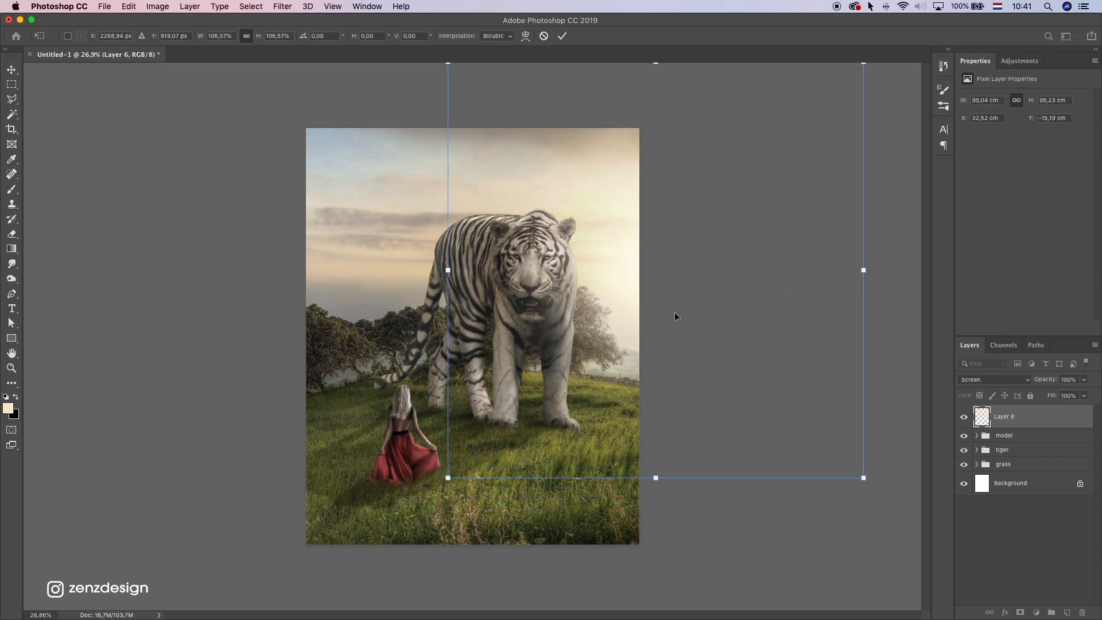
pyautogui.press('Return')
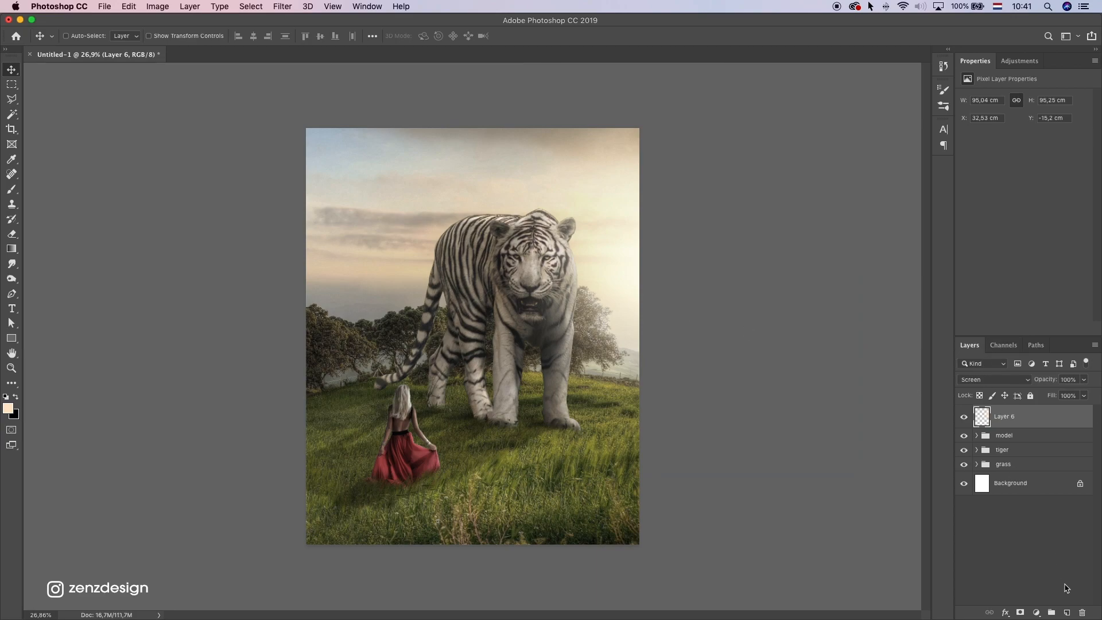
# Step: Add another layer on top for the Brush tool and set the foreground color to orange ffbf73
pyautogui.click(1069, 613)
pyautogui.click(12, 189)
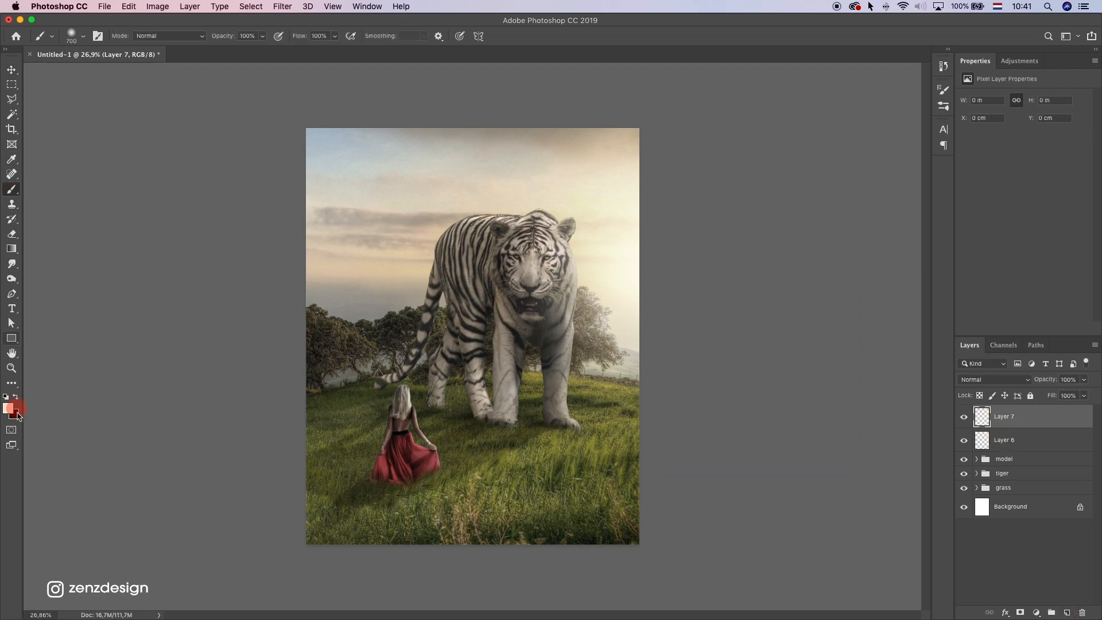
pyautogui.click(8, 409)
pyautogui.moveTo(763, 183); pyautogui.dragTo(796, 96)
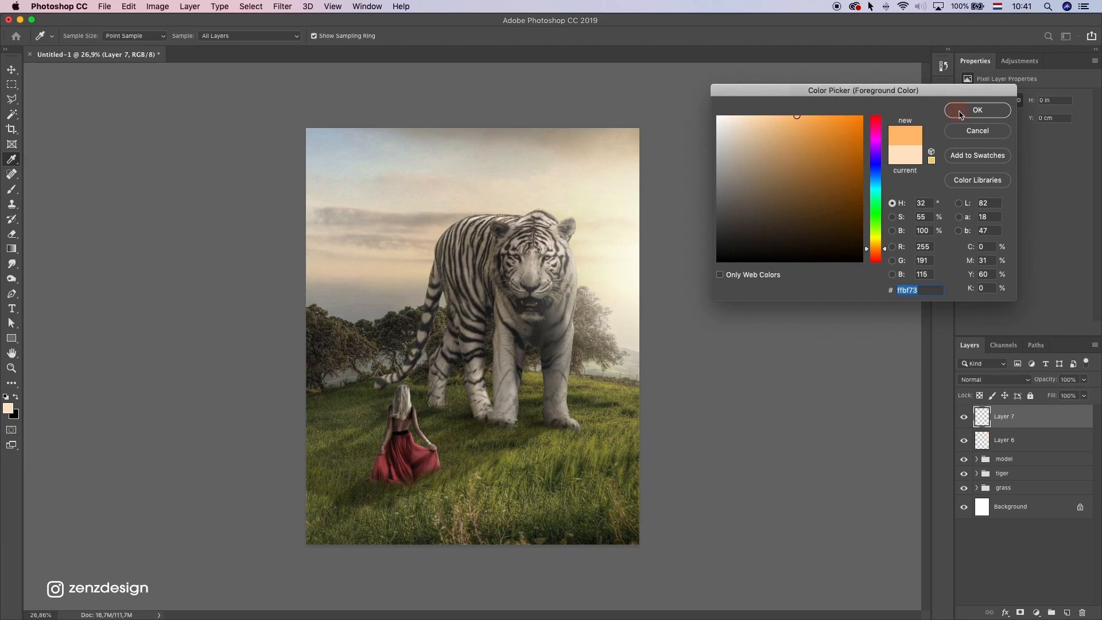
pyautogui.click(978, 110)
# Step: Paint one soft orange dab, set its layer to Overlay and move the dab beside the tiger's right shoulder
pyautogui.click(441, 335)
pyautogui.click(16, 68)
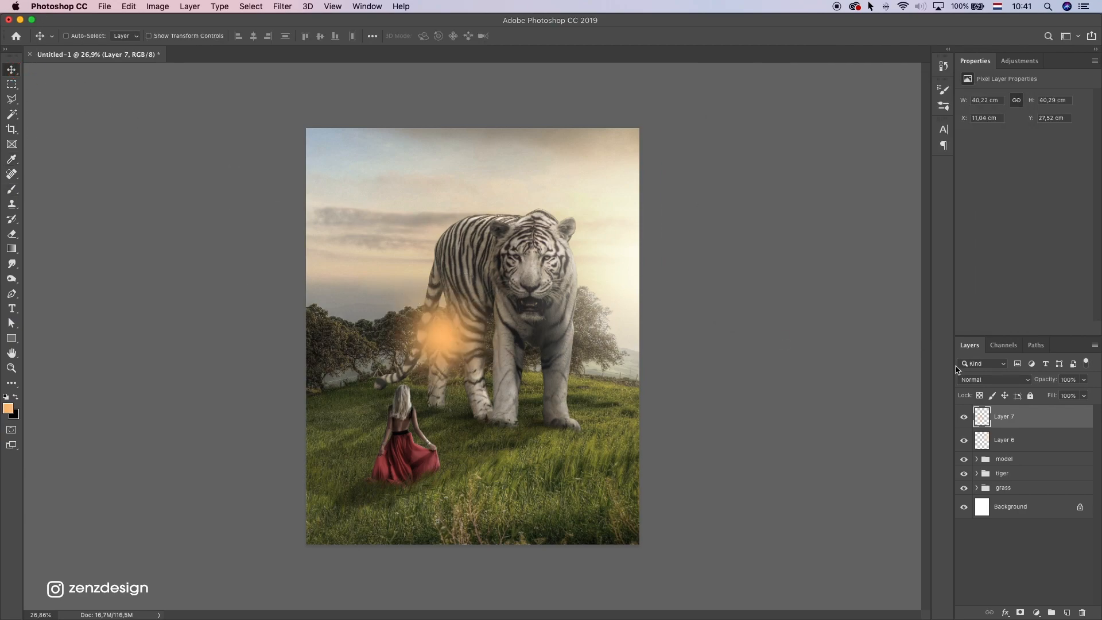
pyautogui.click(1005, 380)
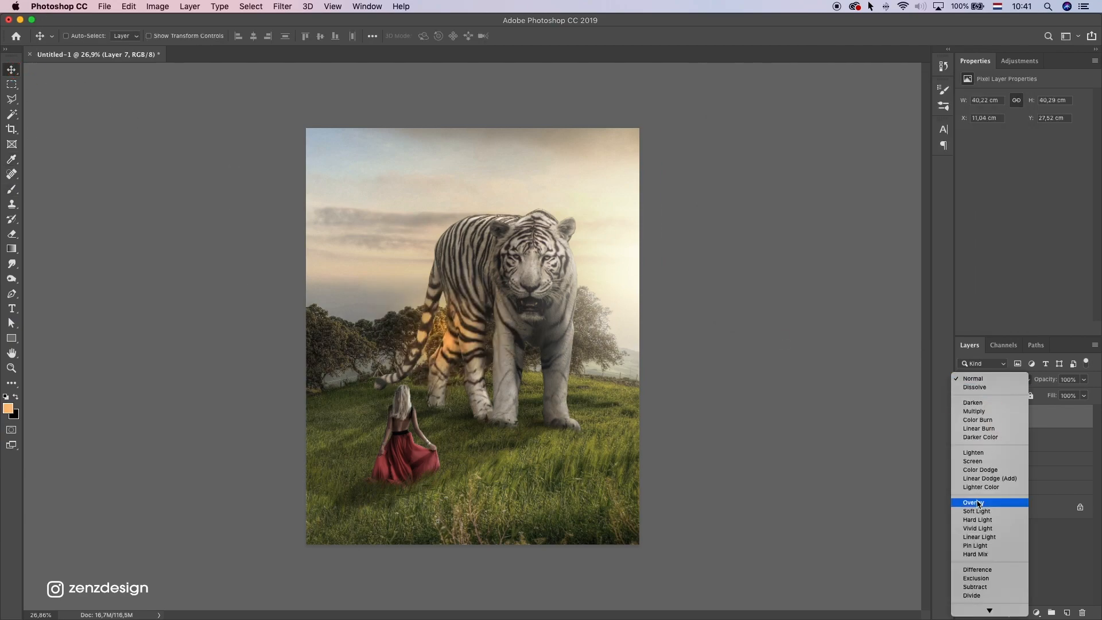
pyautogui.click(979, 504)
pyautogui.moveTo(481, 313); pyautogui.dragTo(615, 266)
# Step: Scale the orange glow to about 105 cm wide and position it over the bright sky at the right edge
pyautogui.hotkey('ctrl', 't')
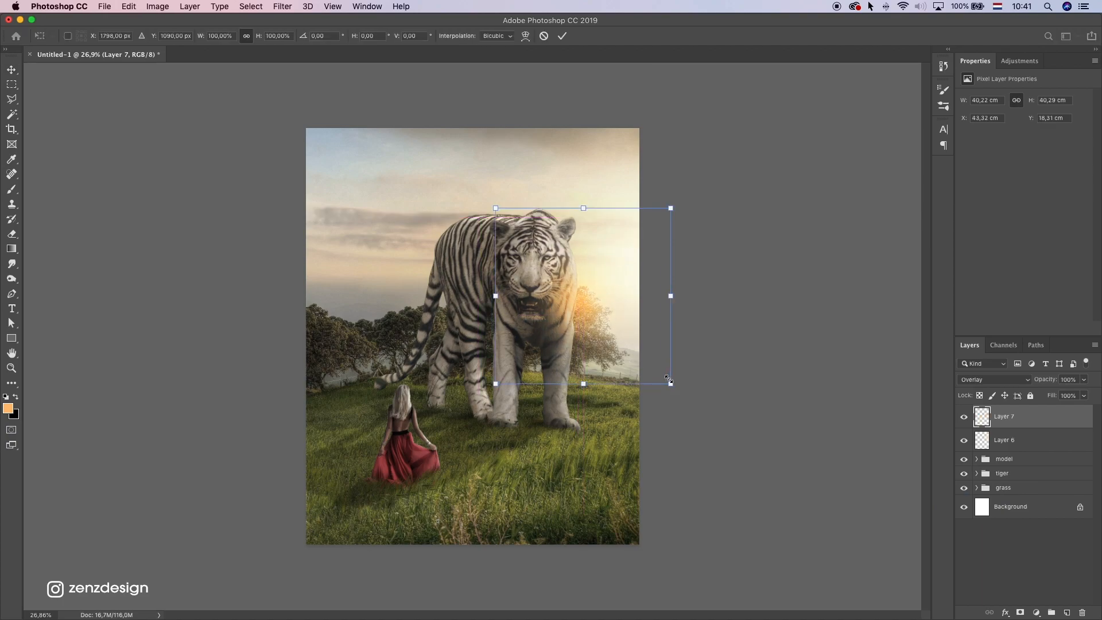
pyautogui.moveTo(669, 380); pyautogui.dragTo(802, 514)
pyautogui.moveTo(590, 272); pyautogui.dragTo(657, 323)
pyautogui.moveTo(426, 522); pyautogui.dragTo(346, 600)
pyautogui.moveTo(637, 368); pyautogui.dragTo(643, 345)
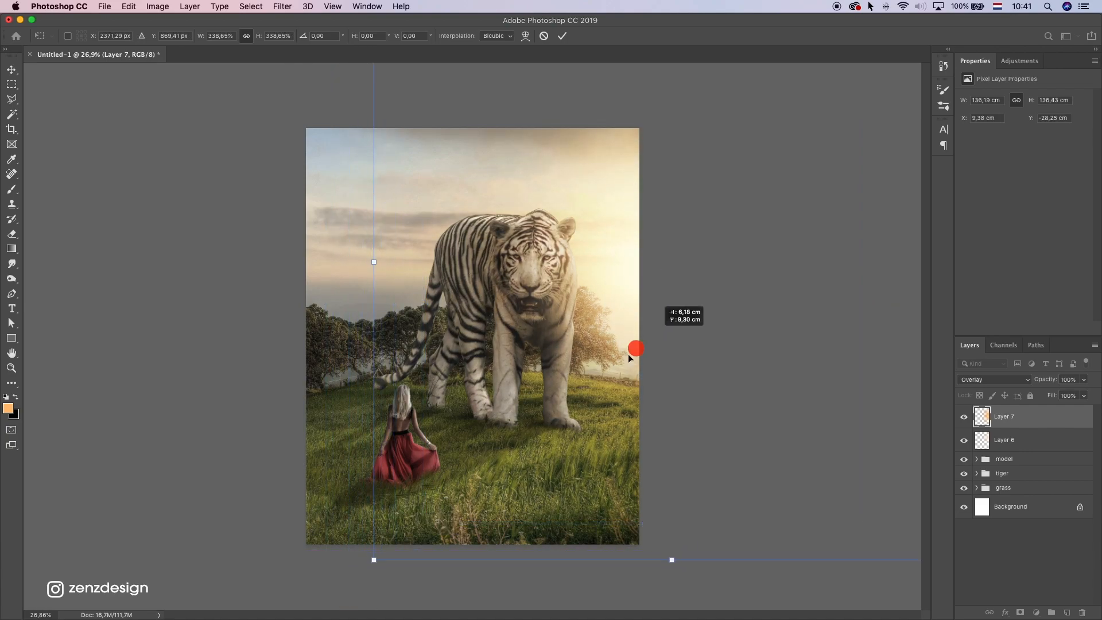
pyautogui.moveTo(374, 560); pyautogui.dragTo(443, 492)
pyautogui.moveTo(646, 329); pyautogui.dragTo(657, 356)
pyautogui.press('Return')
# Step: Compare the image with the two glow layers hidden and shown
pyautogui.click(962, 420)
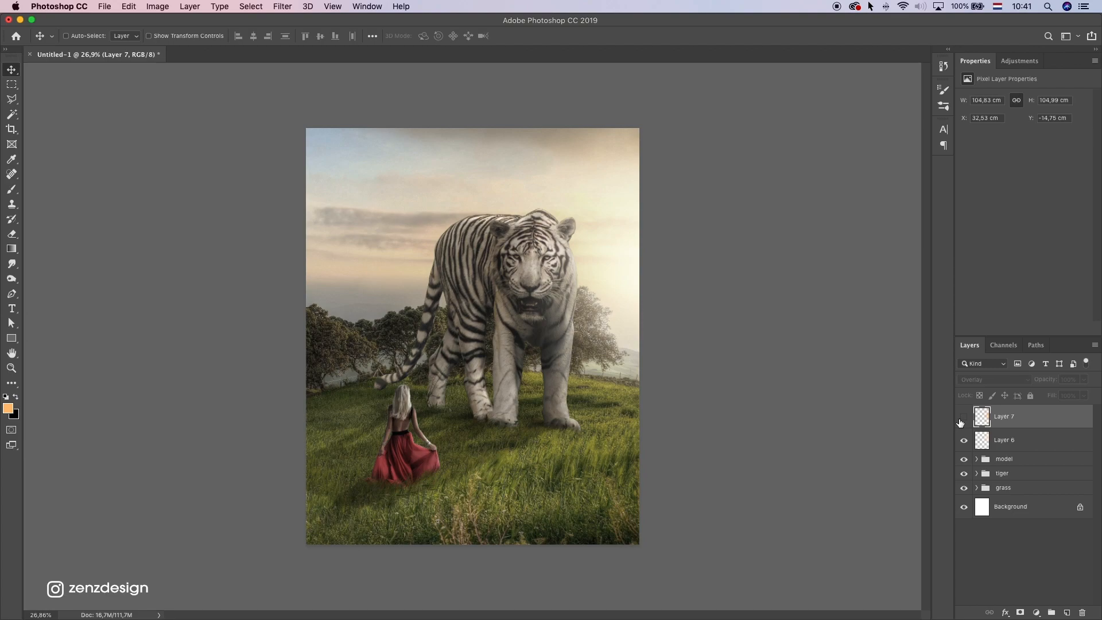
pyautogui.click(963, 441)
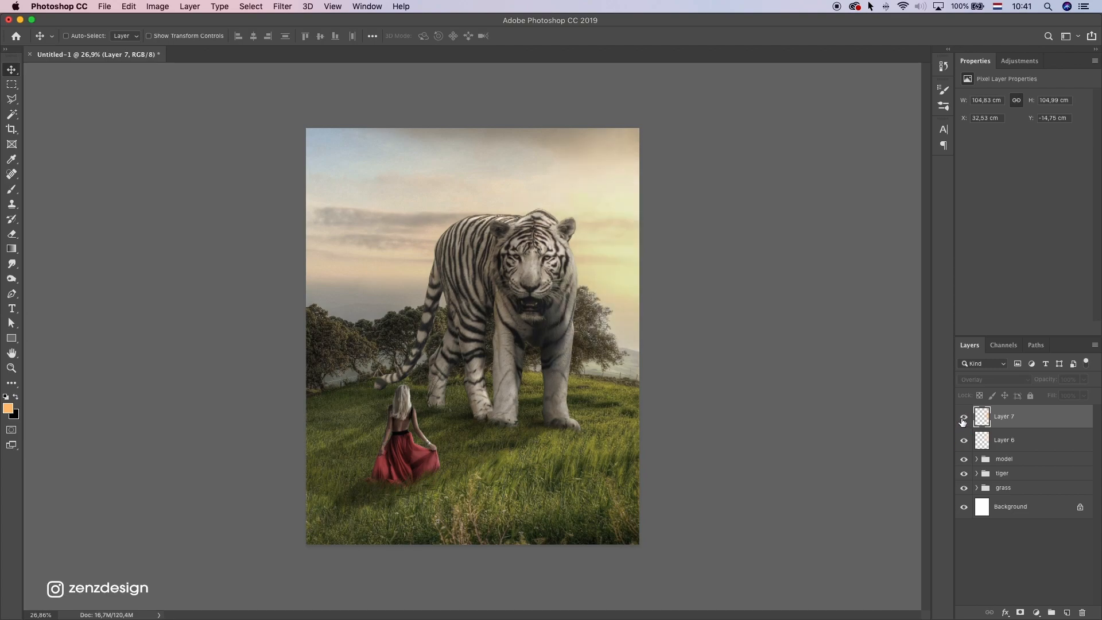
pyautogui.click(963, 419)
# Step: Move both glow layers up together by about 5 cm, and leave only the orange one selected
pyautogui.keyDown('shift'); pyautogui.click(1008, 441); pyautogui.keyUp('shift')
pyautogui.moveTo(593, 268); pyautogui.dragTo(600, 278)
pyautogui.scroll(-5, 606, 308)
pyautogui.scroll(5, 605, 308)
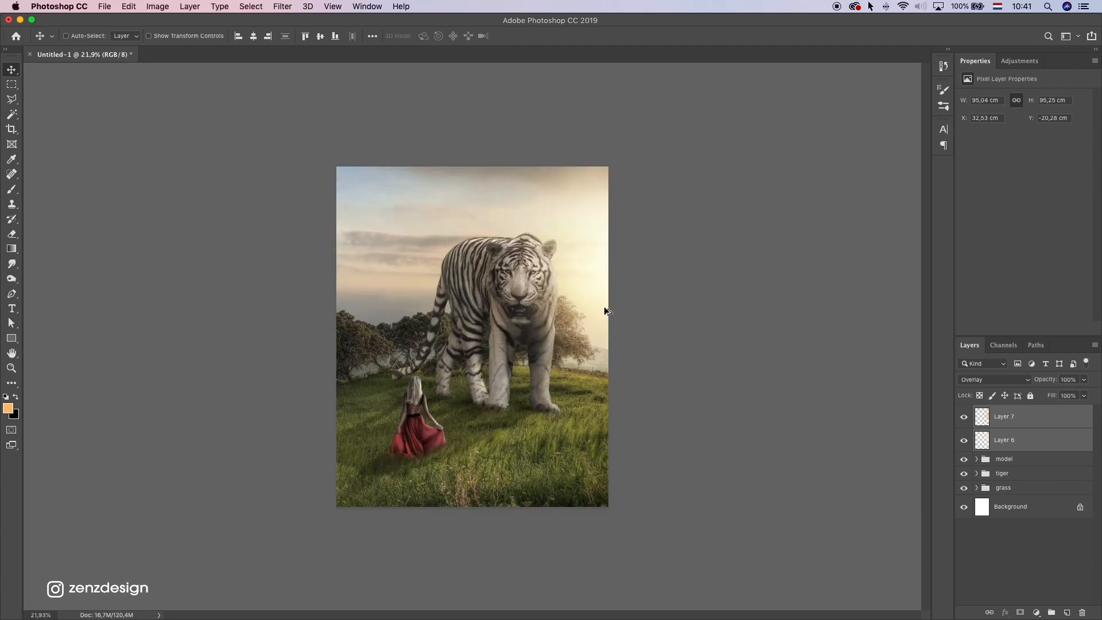
pyautogui.click(1027, 426)
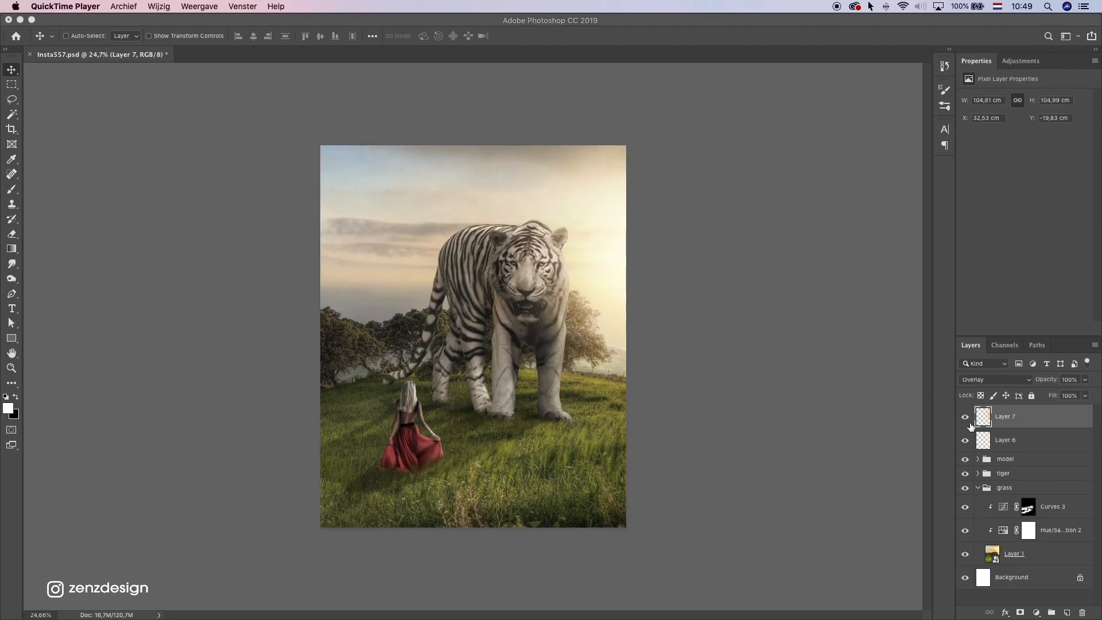
# Step: Compare the tiger with its dodge-and-burn layer (Layer 5) hidden and shown
pyautogui.click(979, 474)
pyautogui.scroll(-3, 979, 482)
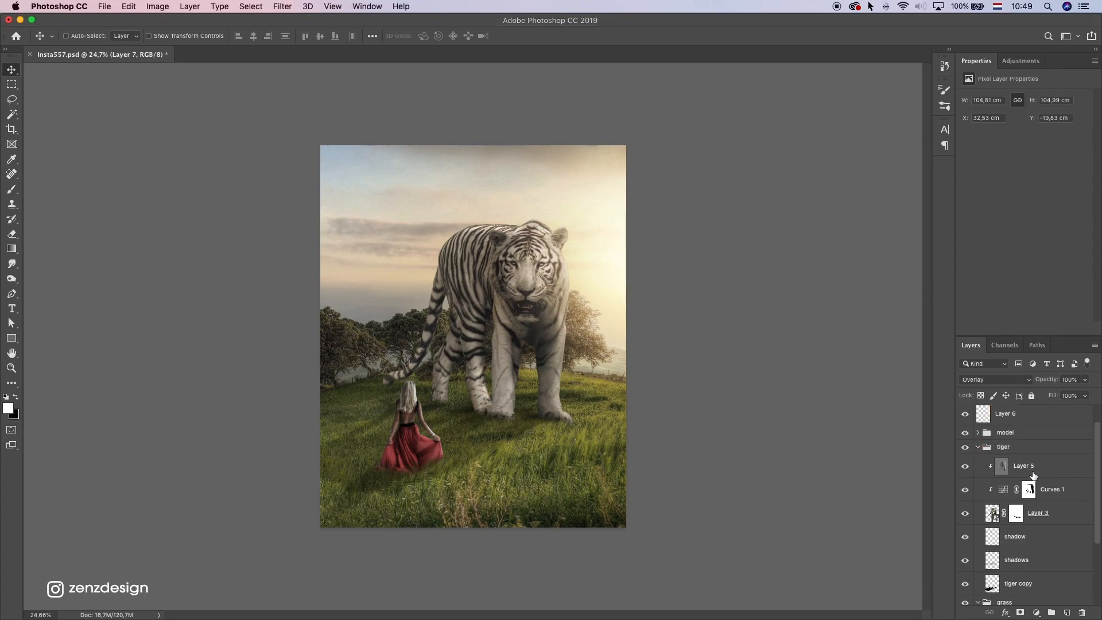
pyautogui.click(965, 464)
pyautogui.click(964, 464)
# Step: Darken the tiger's Curves 1 adjustment by lowering its white point to input 250, output 162
pyautogui.scroll(2, 570, 355)
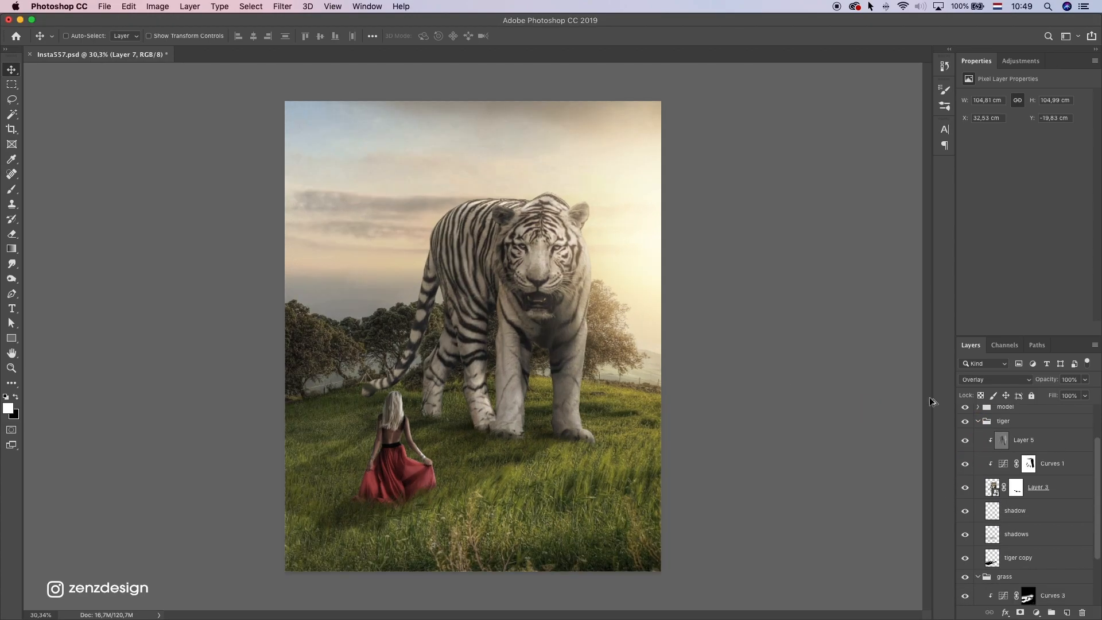
pyautogui.click(1017, 470)
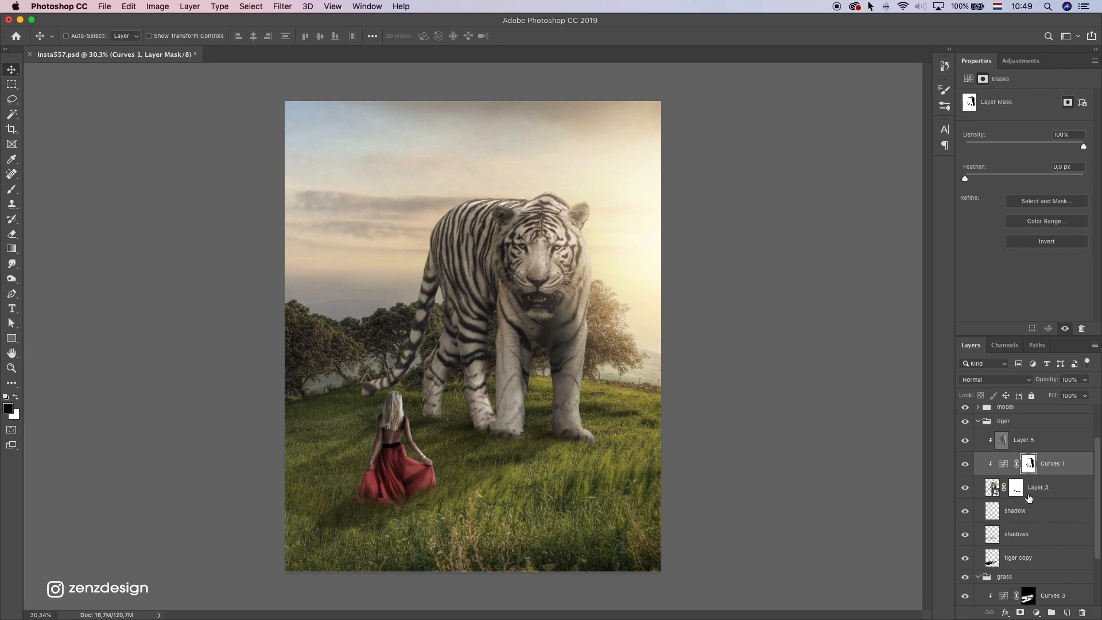
pyautogui.click(1004, 463)
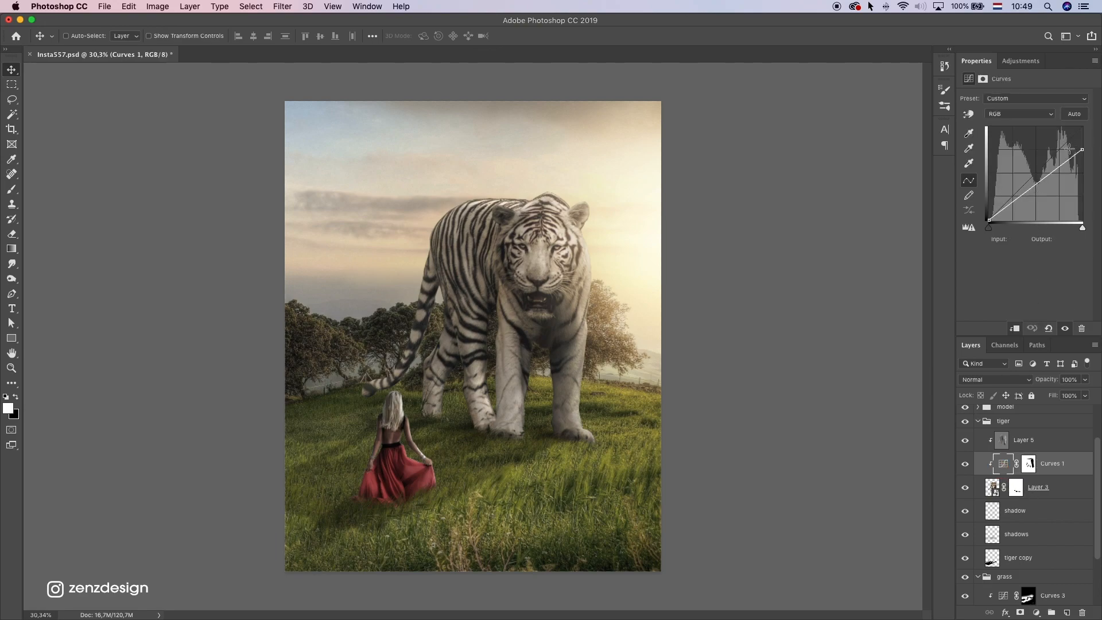
pyautogui.moveTo(1082, 151); pyautogui.dragTo(1080, 161)
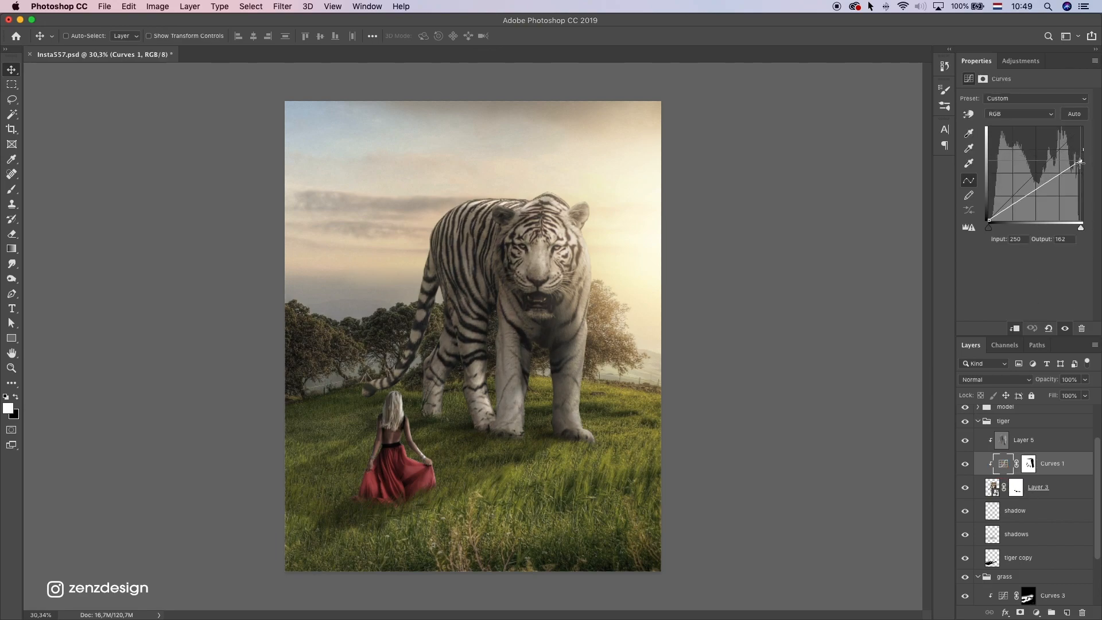
# Step: Set the opacity of the tiger's cast shadow layer (tiger copy) to 35%
pyautogui.moveTo(483, 379); pyautogui.dragTo(484, 447)
pyautogui.keyDown('super'); pyautogui.click(485, 446); pyautogui.keyUp('super')
pyautogui.click(972, 537)
pyautogui.moveTo(1085, 380); pyautogui.dragTo(1067, 395)
pyautogui.click(1028, 563)
pyautogui.click(1086, 380)
pyautogui.press('super+z')
pyautogui.click(1086, 380)
# Step: Free-transform the tiger's cast shadow on the grass, rotating it about 2° and widening it to about 105%
pyautogui.press('super+t')
pyautogui.moveTo(255, 553); pyautogui.dragTo(225, 533)
pyautogui.moveTo(256, 414); pyautogui.dragTo(256, 409)
pyautogui.moveTo(613, 499); pyautogui.dragTo(617, 503)
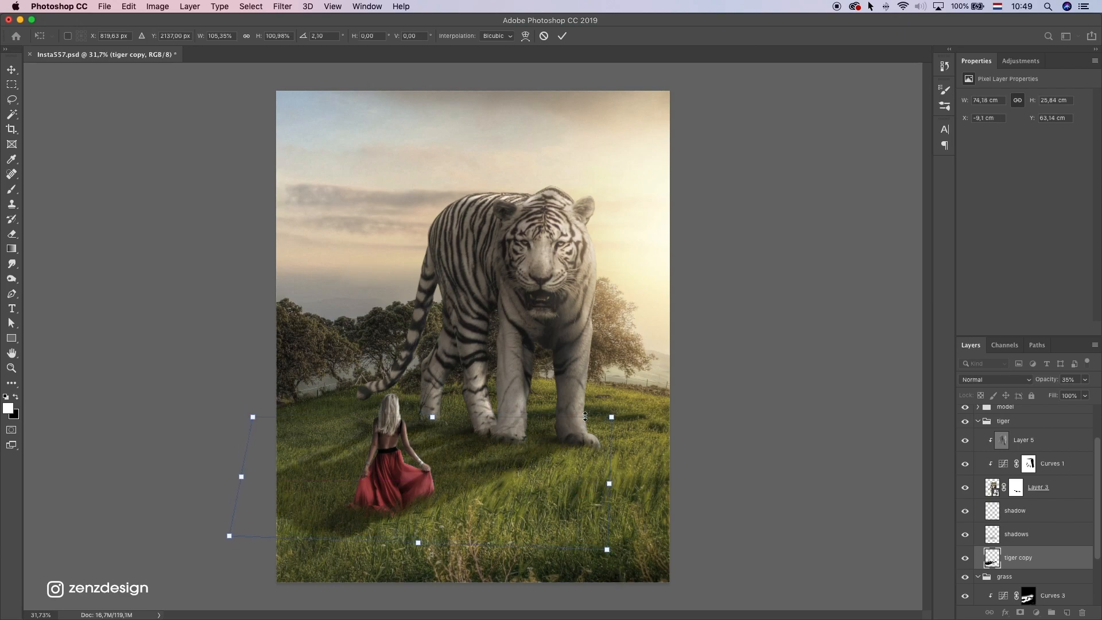
pyautogui.press('Return')
pyautogui.scroll(-5, 582, 410)
pyautogui.scroll(8, 583, 404)
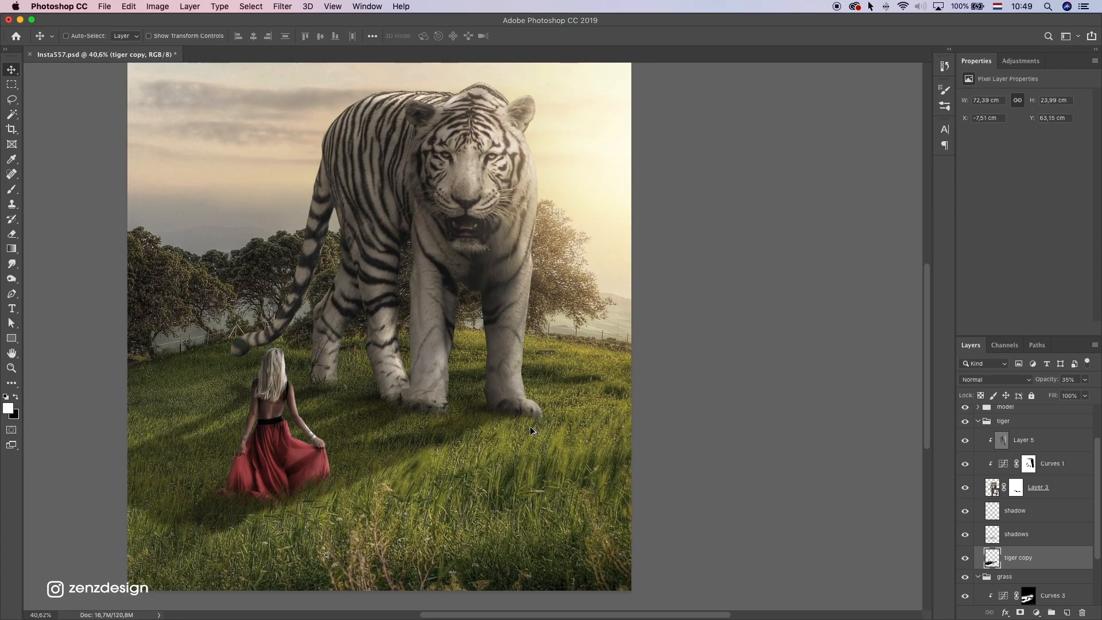
# Step: Collapse the model group and compare the image with the Screen glow layer (Layer 6) hidden and shown
pyautogui.scroll(-3, 531, 431)
pyautogui.scroll(2, 515, 247)
pyautogui.keyDown('super'); pyautogui.click(514, 247); pyautogui.keyUp('super')
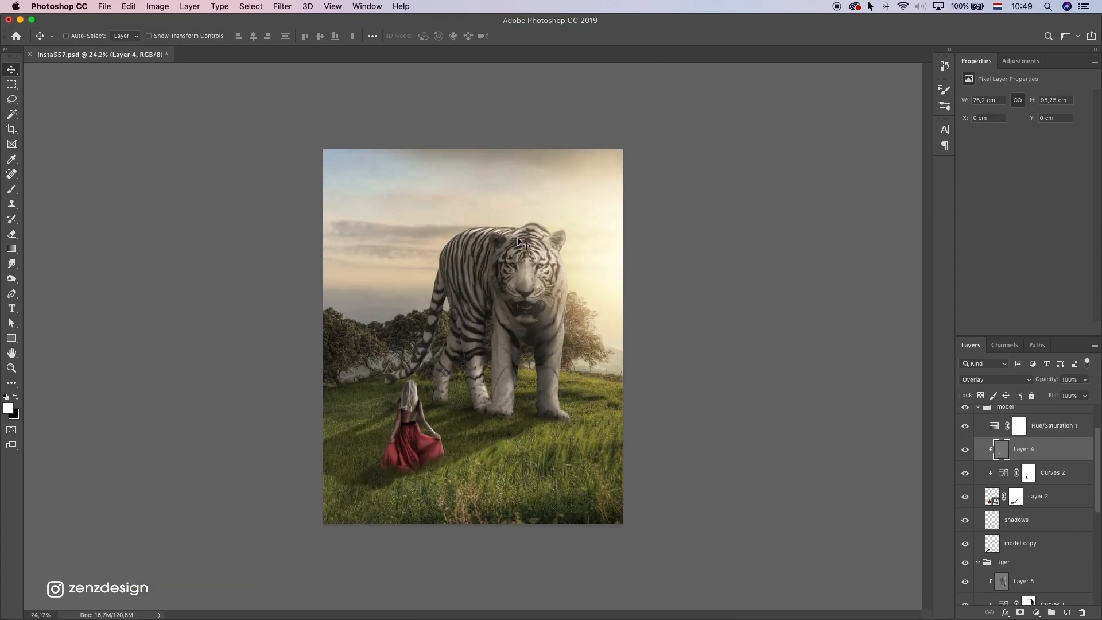
pyautogui.keyDown('super'); pyautogui.click(569, 190); pyautogui.keyUp('super')
pyautogui.scroll(5, 984, 484)
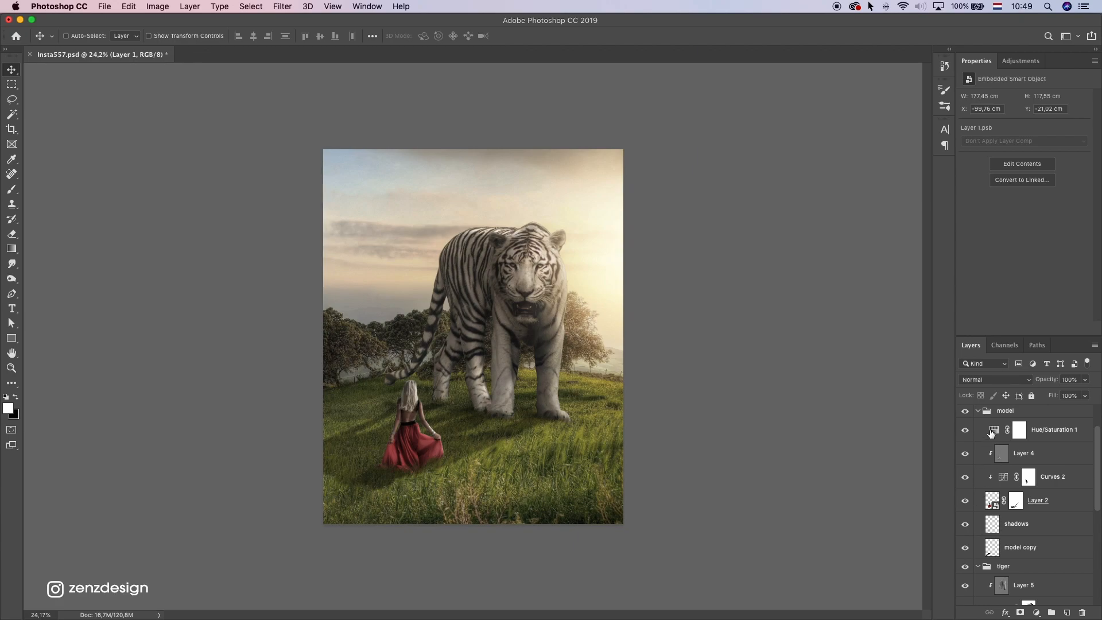
pyautogui.click(981, 410)
pyautogui.click(965, 440)
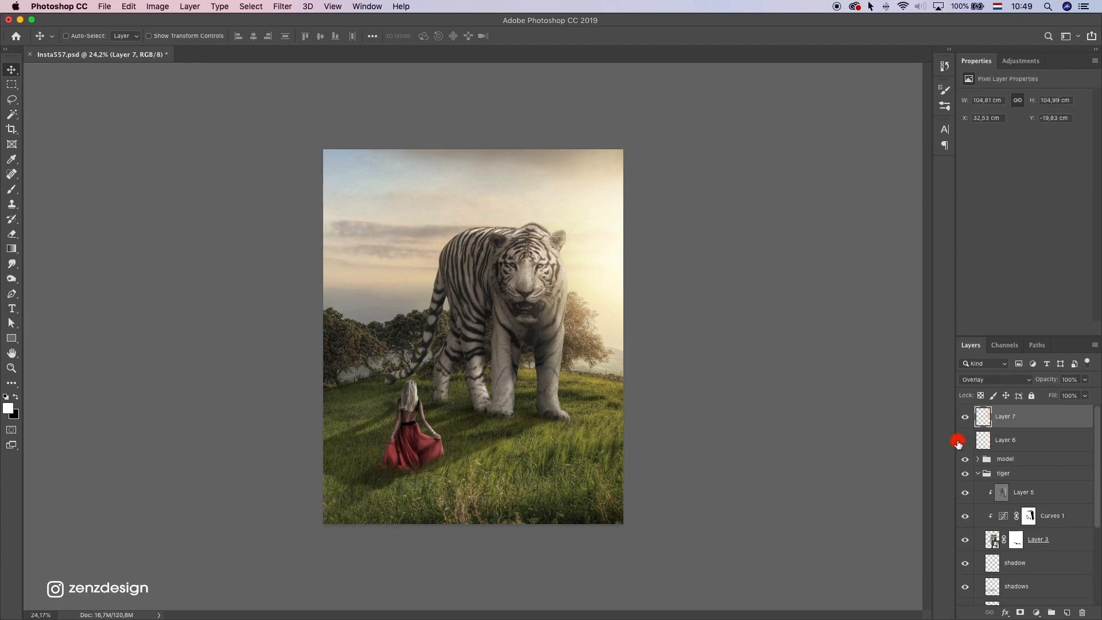
pyautogui.click(965, 440)
pyautogui.click(1006, 439)
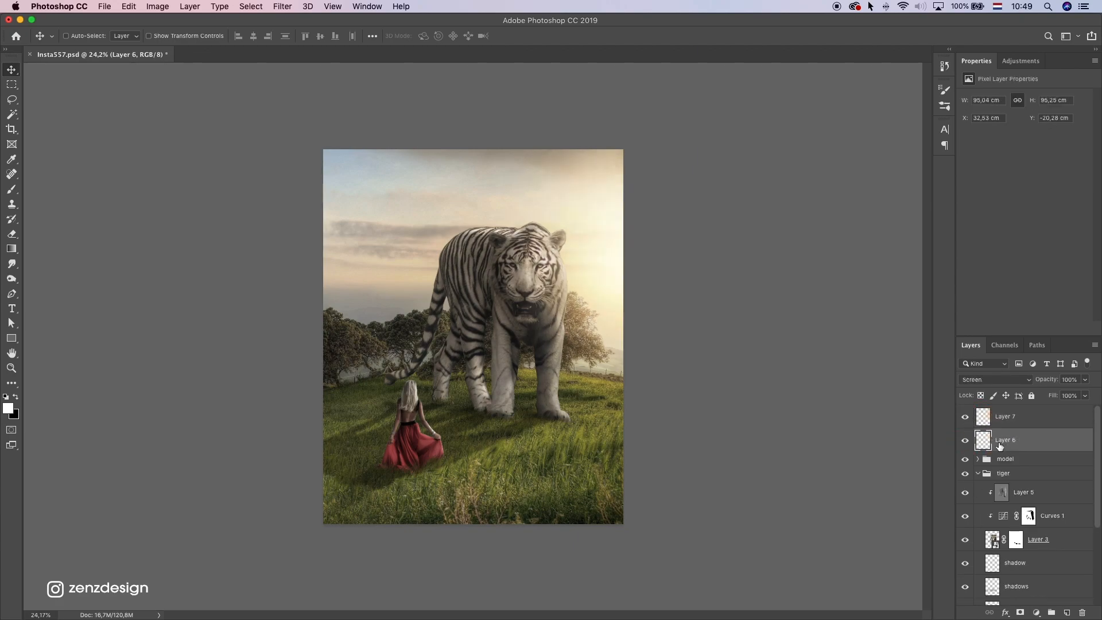
pyautogui.click(965, 440)
pyautogui.click(965, 440)
# Step: Duplicate the Screen glow layer (Layer 6) and move the copy about 10 cm to the right
pyautogui.moveTo(1011, 441); pyautogui.dragTo(1067, 612)
pyautogui.scroll(-3, 691, 315)
pyautogui.scroll(3, 640, 302)
pyautogui.moveTo(641, 304); pyautogui.dragTo(615, 273)
pyautogui.moveTo(627, 310); pyautogui.dragTo(718, 302)
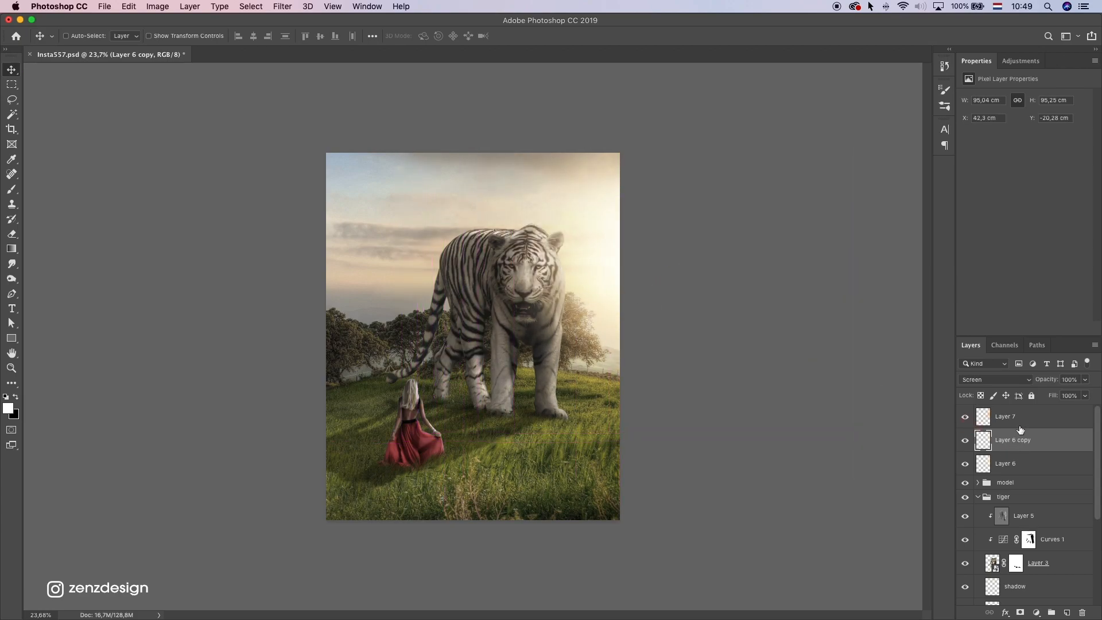
# Step: Add a Curves adjustment above Layer 7 with white input 247, a slightly raised black input and a midpoint at input 126, output 117
pyautogui.click(1020, 428)
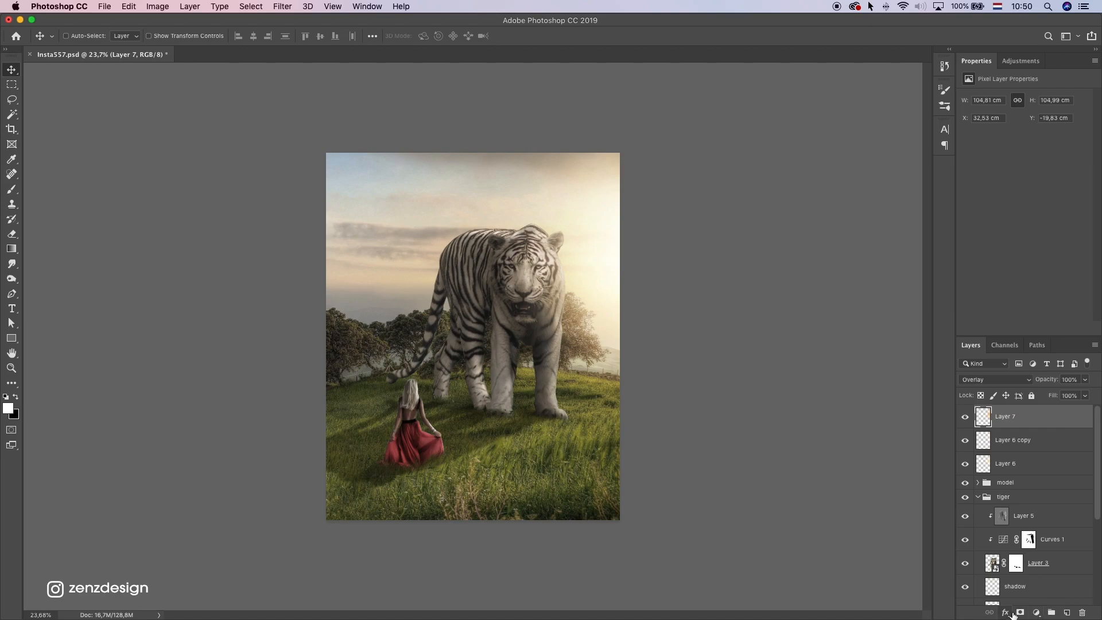
pyautogui.click(1037, 613)
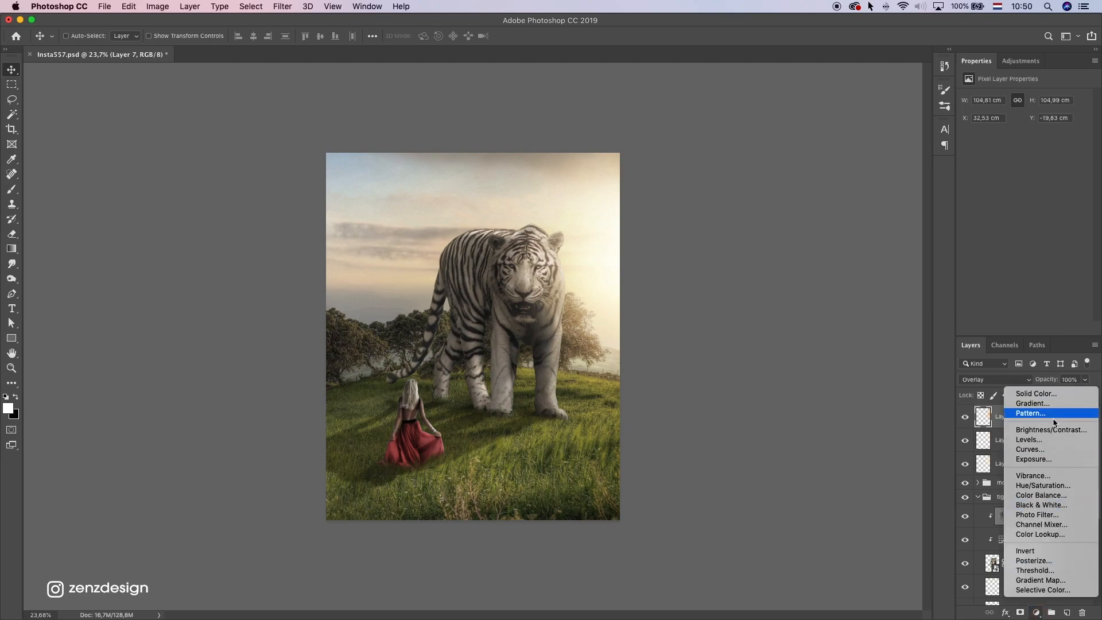
pyautogui.click(1057, 450)
pyautogui.moveTo(1084, 128); pyautogui.dragTo(1080, 122)
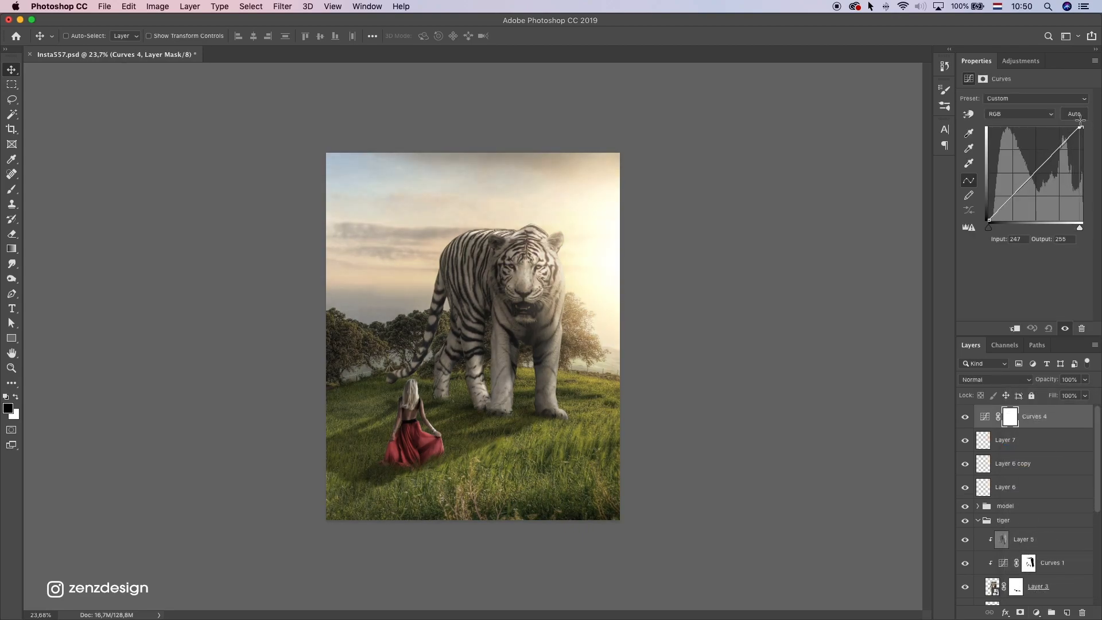
pyautogui.moveTo(988, 219); pyautogui.dragTo(991, 220)
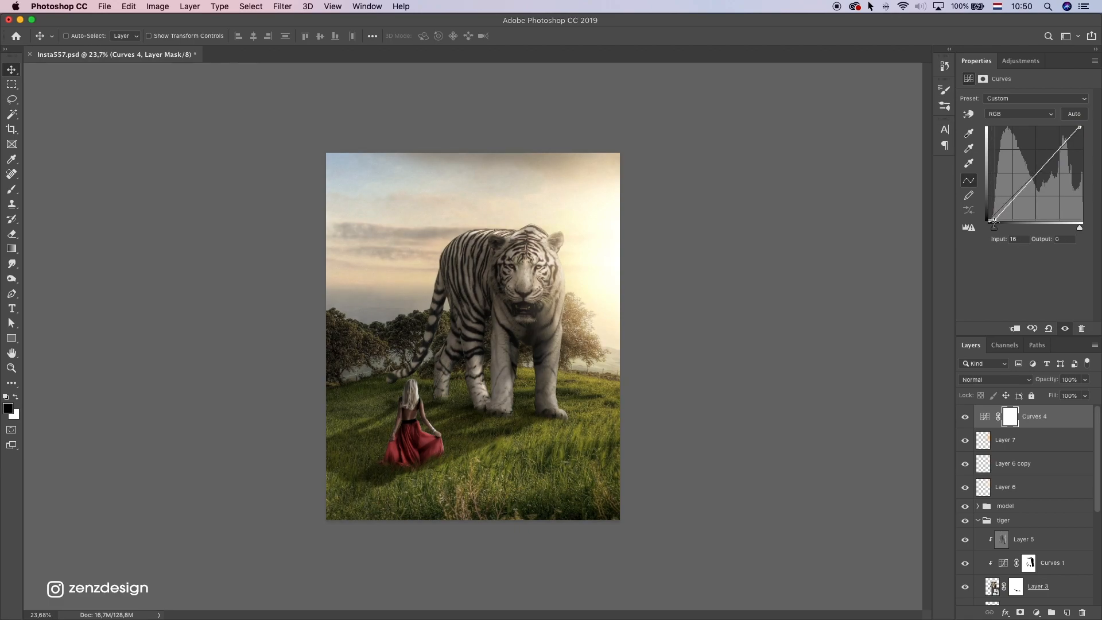
pyautogui.moveTo(1024, 187); pyautogui.dragTo(1035, 177)
# Step: Compare the image with and without the new Curves adjustment and reduce its opacity to 57%
pyautogui.click(966, 418)
pyautogui.click(966, 417)
pyautogui.scroll(-5, 613, 356)
pyautogui.scroll(5, 610, 361)
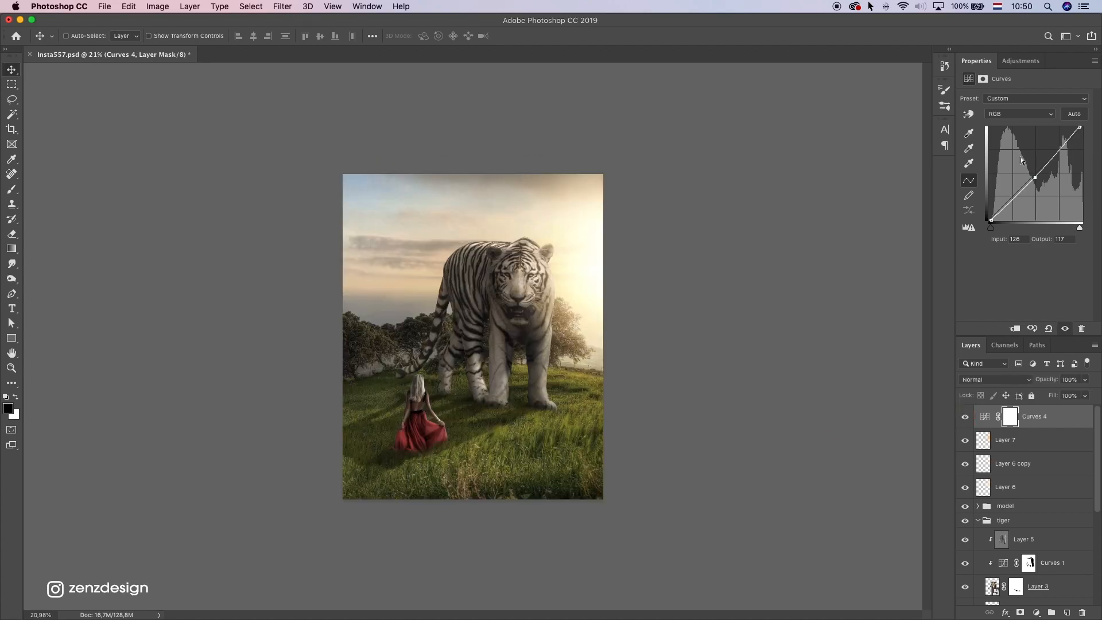
pyautogui.click(1085, 380)
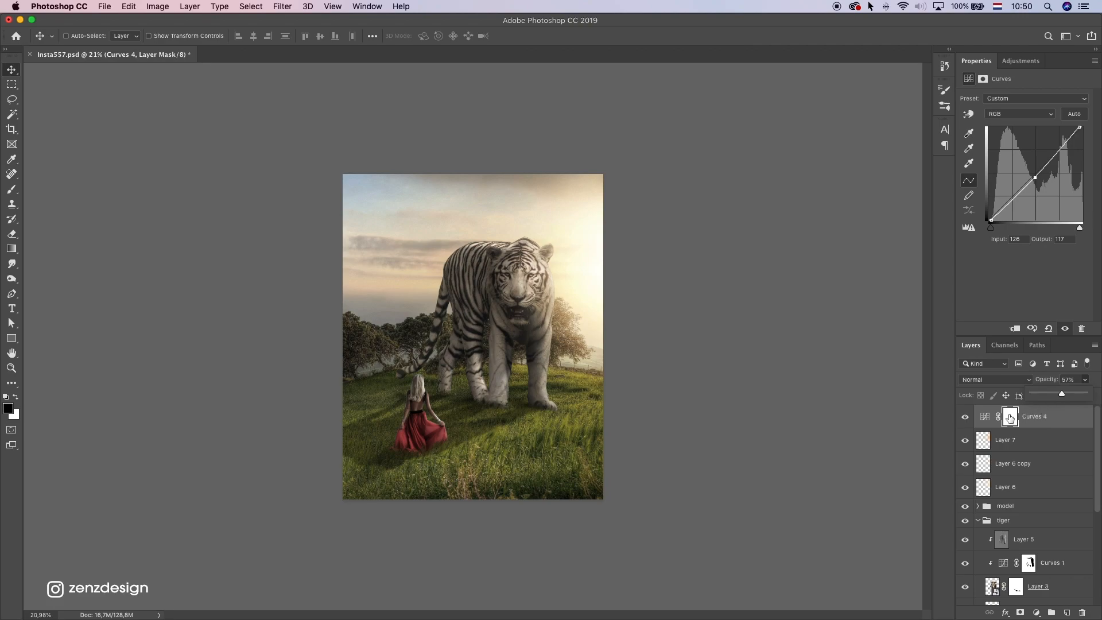
pyautogui.scroll(-3, 1015, 417)
pyautogui.scroll(-5, 721, 411)
pyautogui.scroll(3, 985, 423)
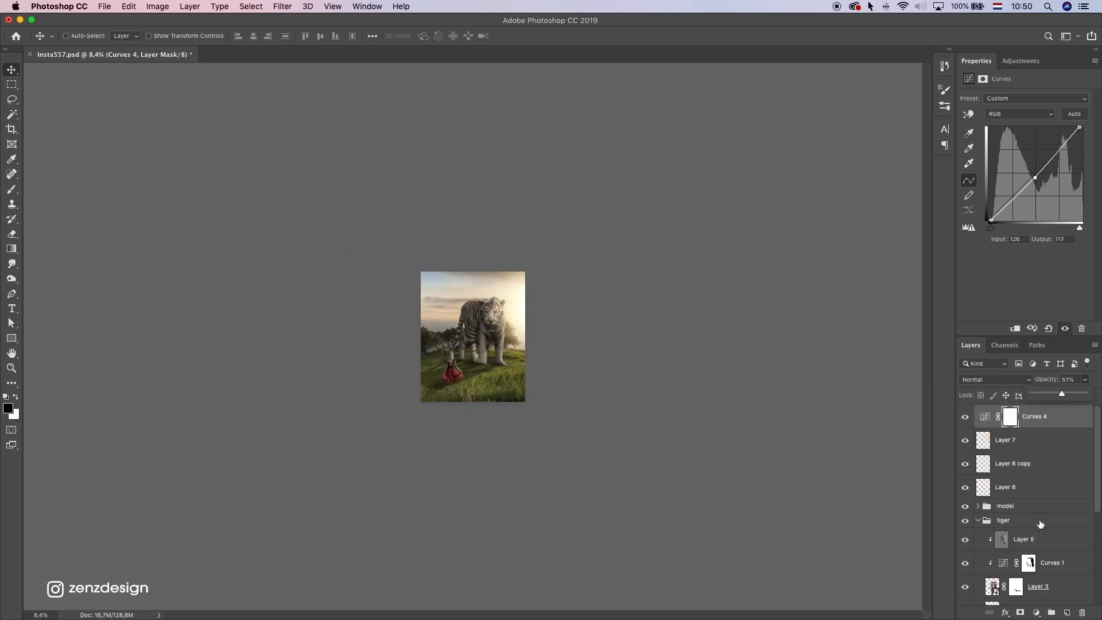
# Step: Add a Gradient Fill layer above the new Curves adjustment with the Radial style and Reverse enabled
pyautogui.click(1037, 613)
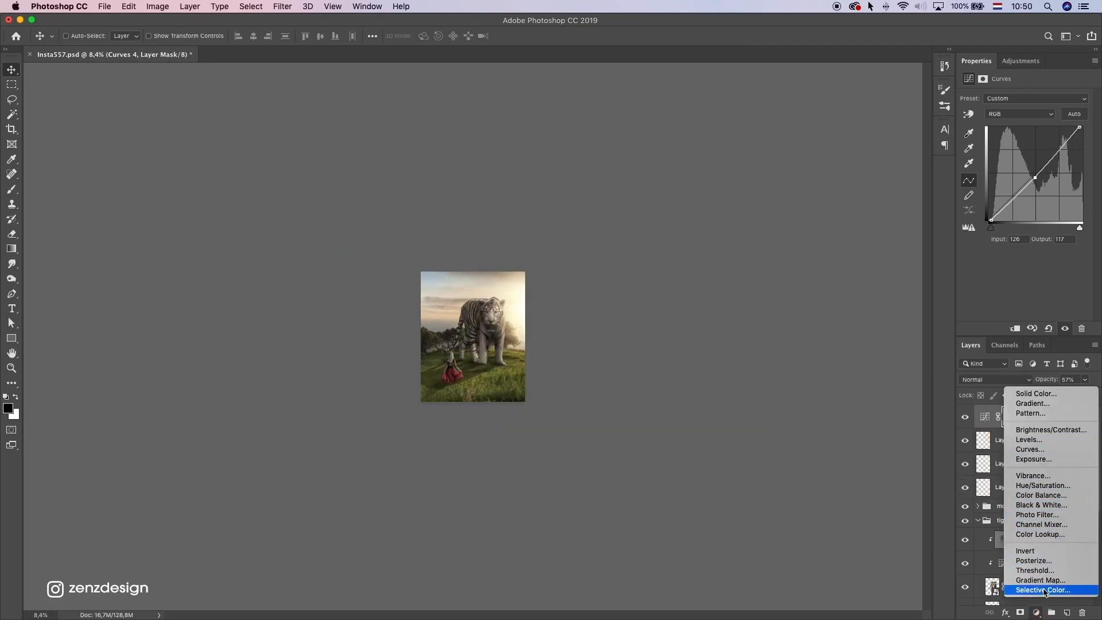
pyautogui.click(1042, 403)
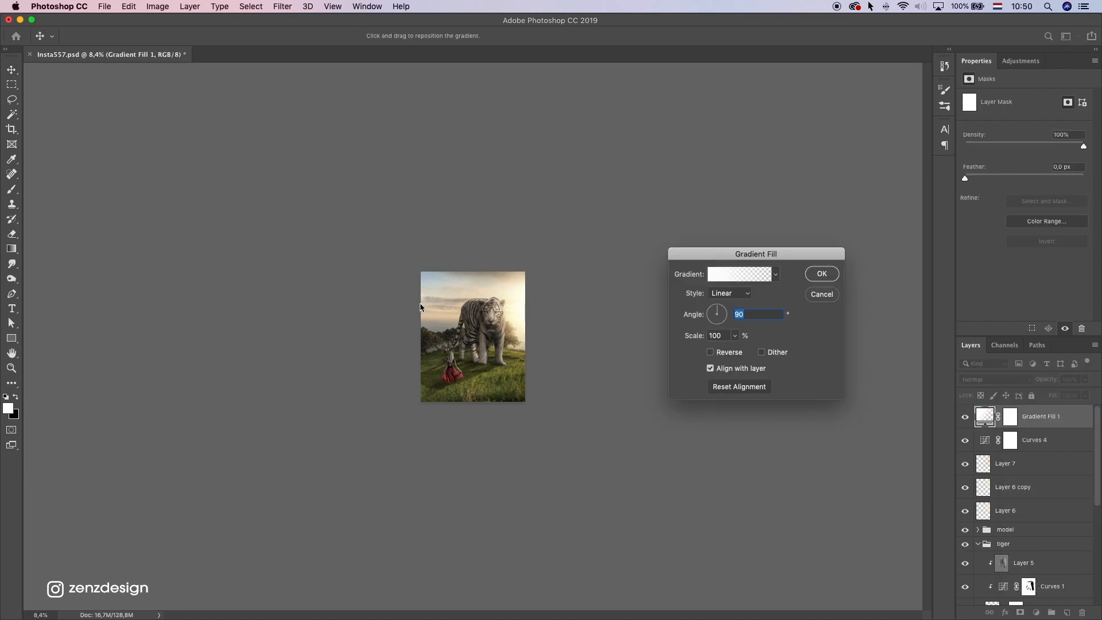
pyautogui.scroll(3, 519, 297)
pyautogui.click(721, 294)
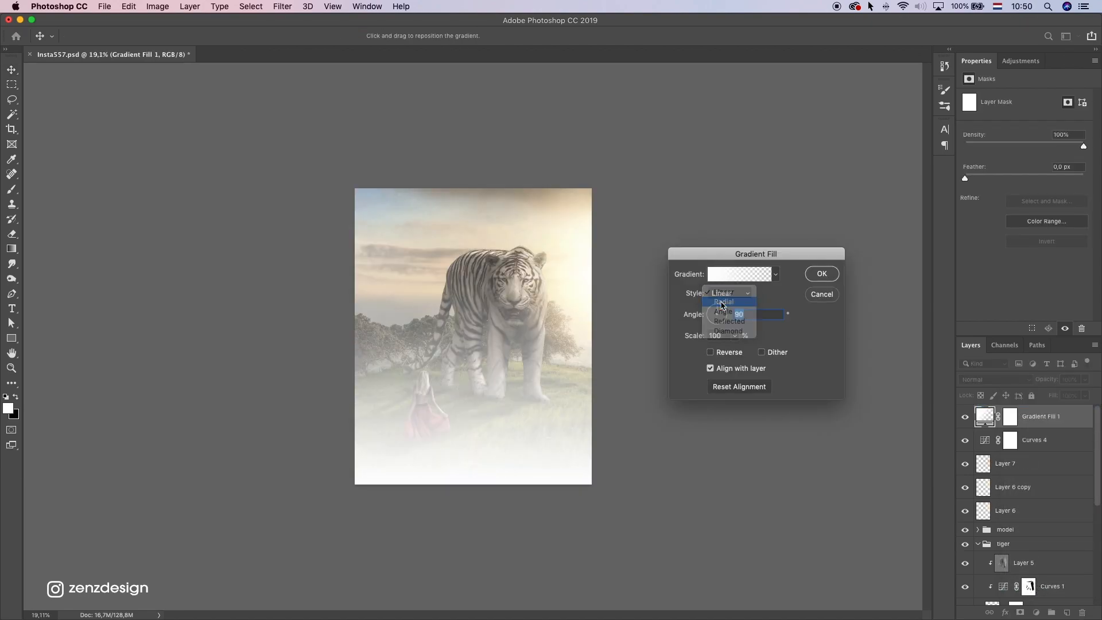
pyautogui.click(722, 302)
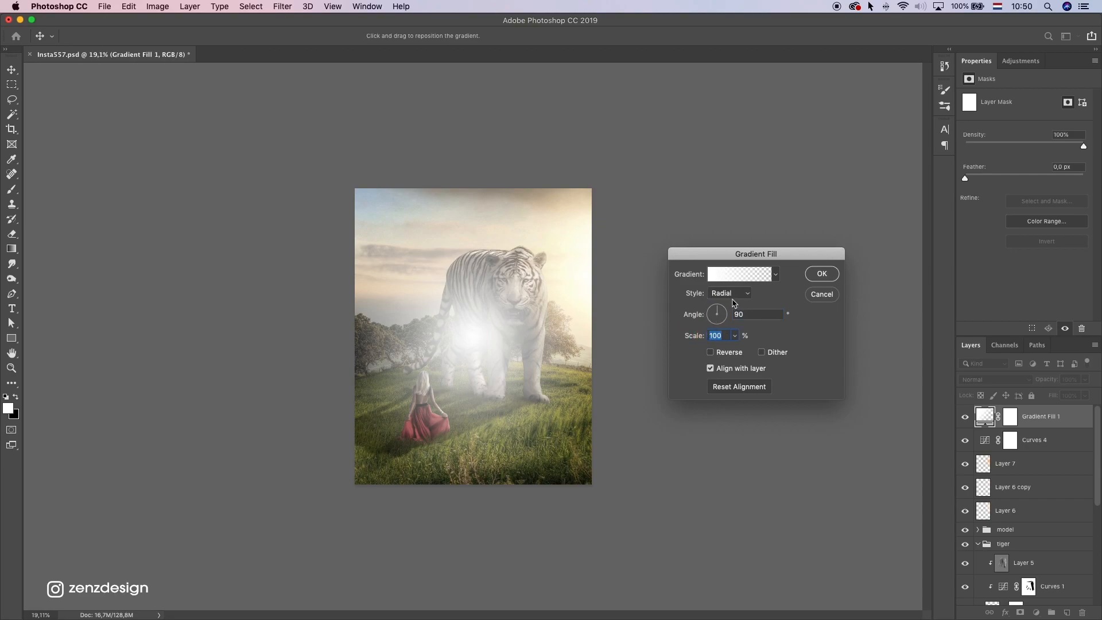
pyautogui.click(712, 352)
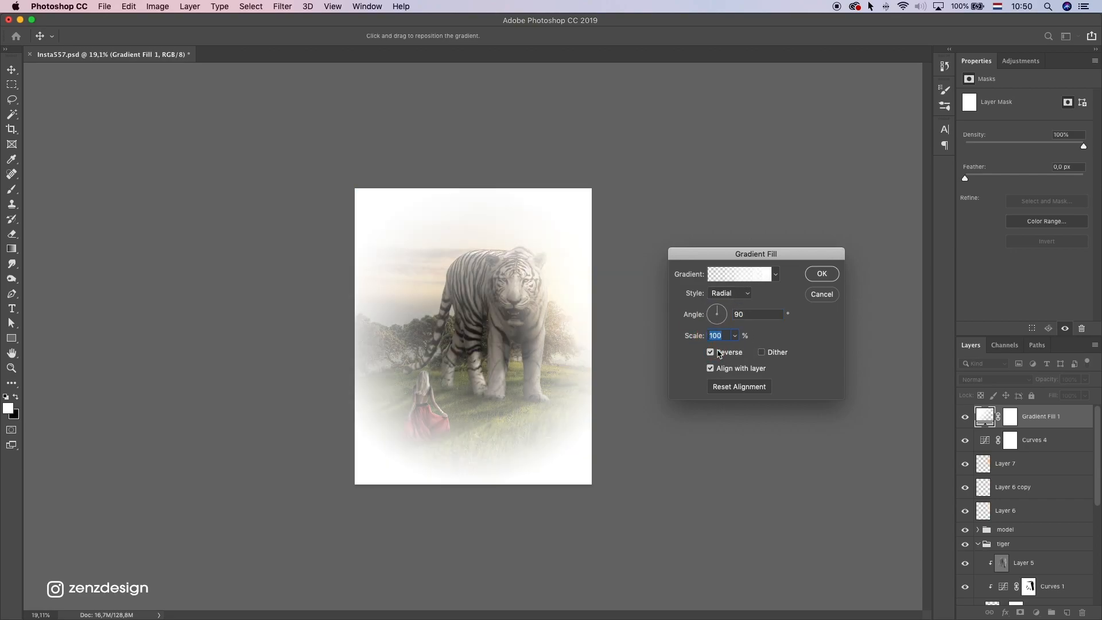
# Step: Make both colour stops of the gradient black and apply the fill at a scale of 140%
pyautogui.click(744, 274)
pyautogui.click(786, 462)
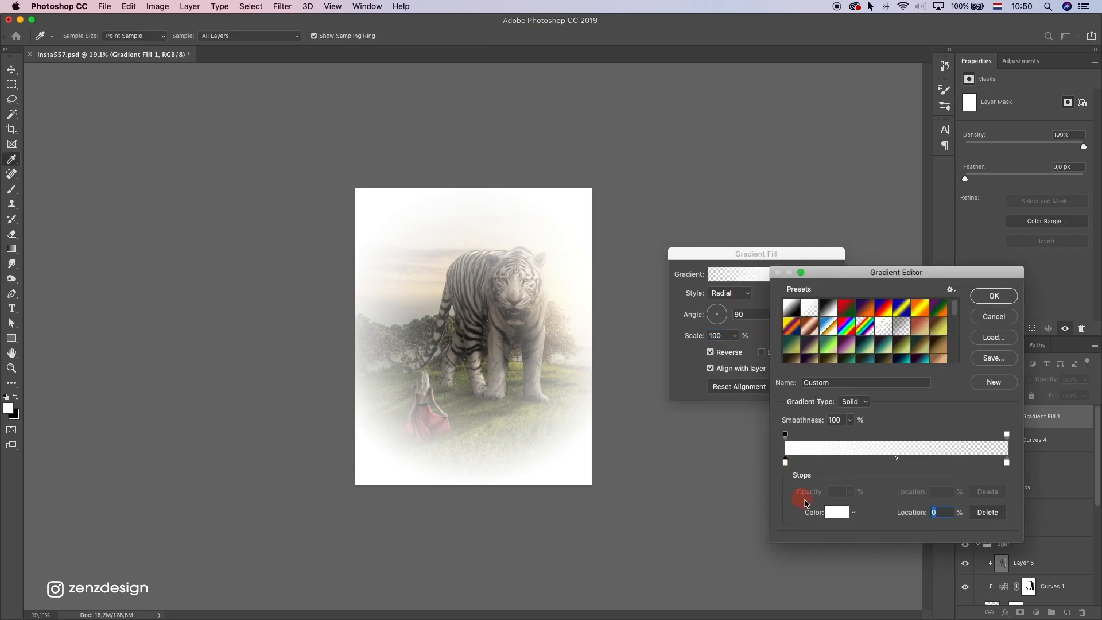
pyautogui.click(836, 513)
pyautogui.moveTo(754, 257); pyautogui.dragTo(716, 263)
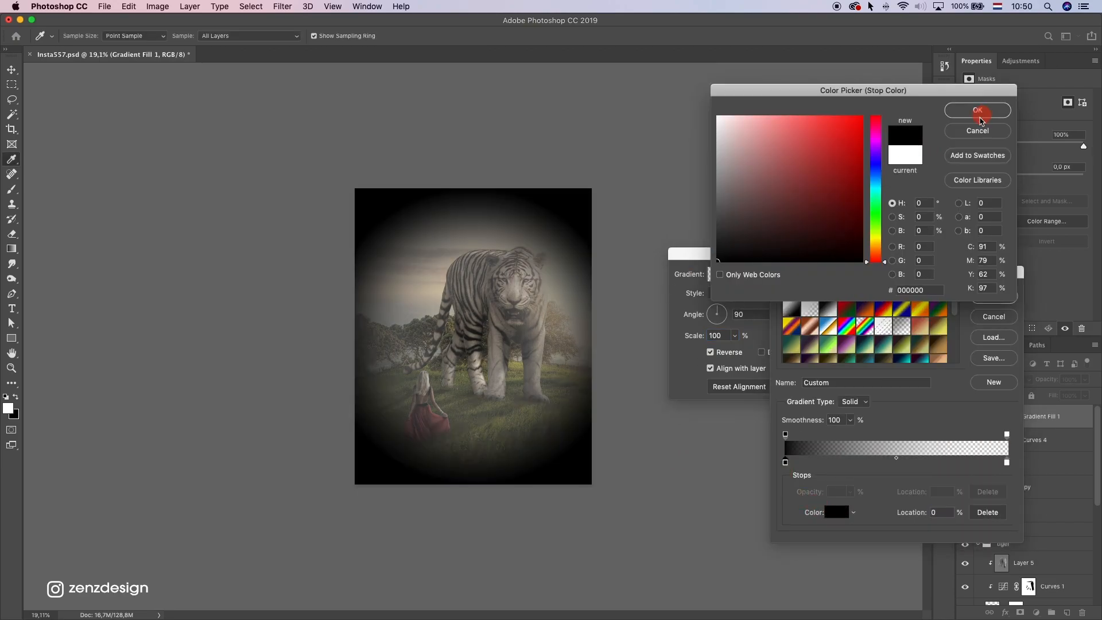
pyautogui.click(984, 113)
pyautogui.click(1007, 463)
pyautogui.click(838, 513)
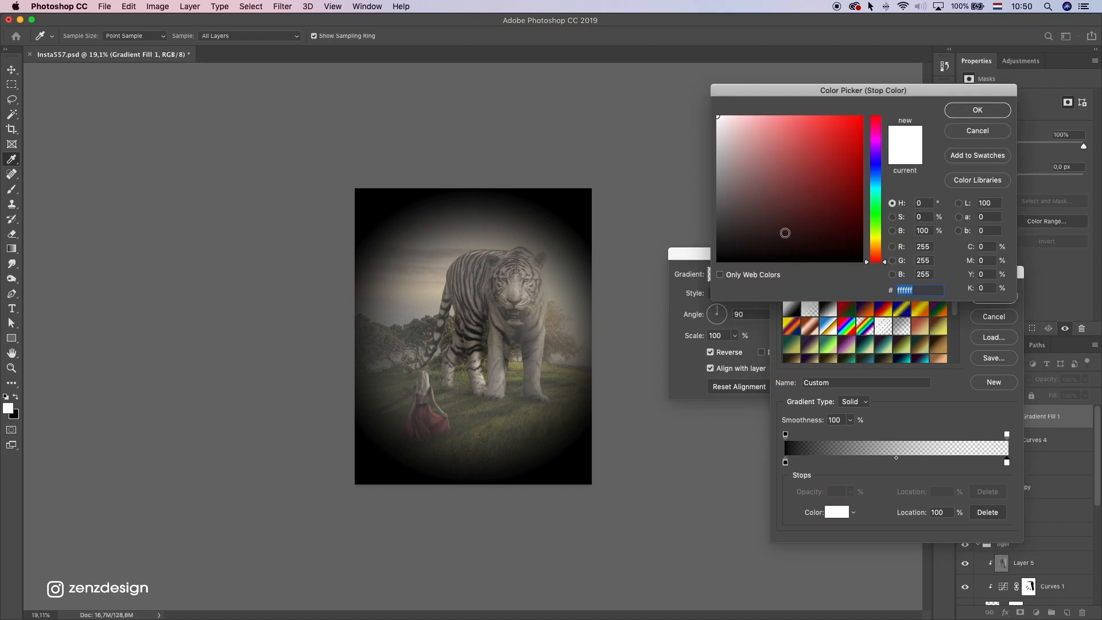
pyautogui.moveTo(787, 237); pyautogui.dragTo(717, 262)
pyautogui.click(978, 110)
pyautogui.click(995, 296)
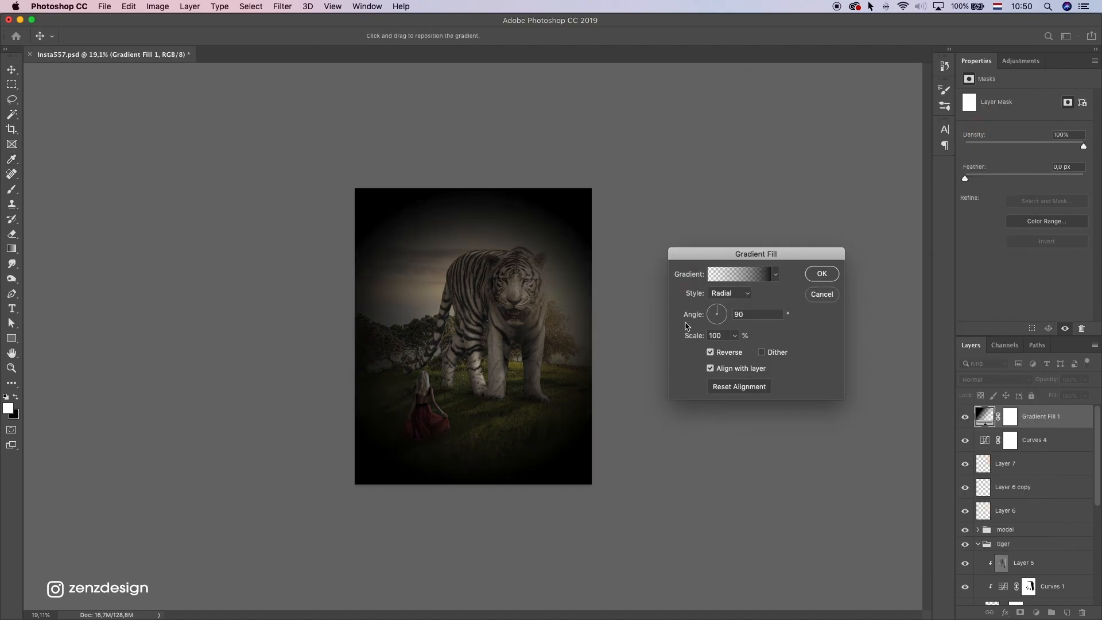
pyautogui.write('140')
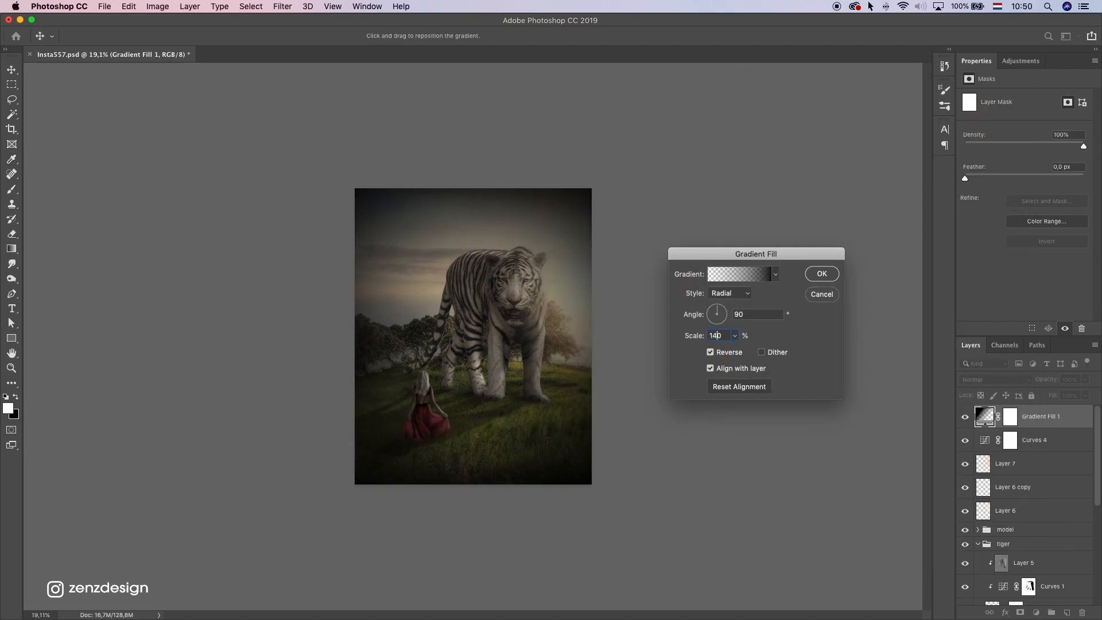
pyautogui.click(822, 273)
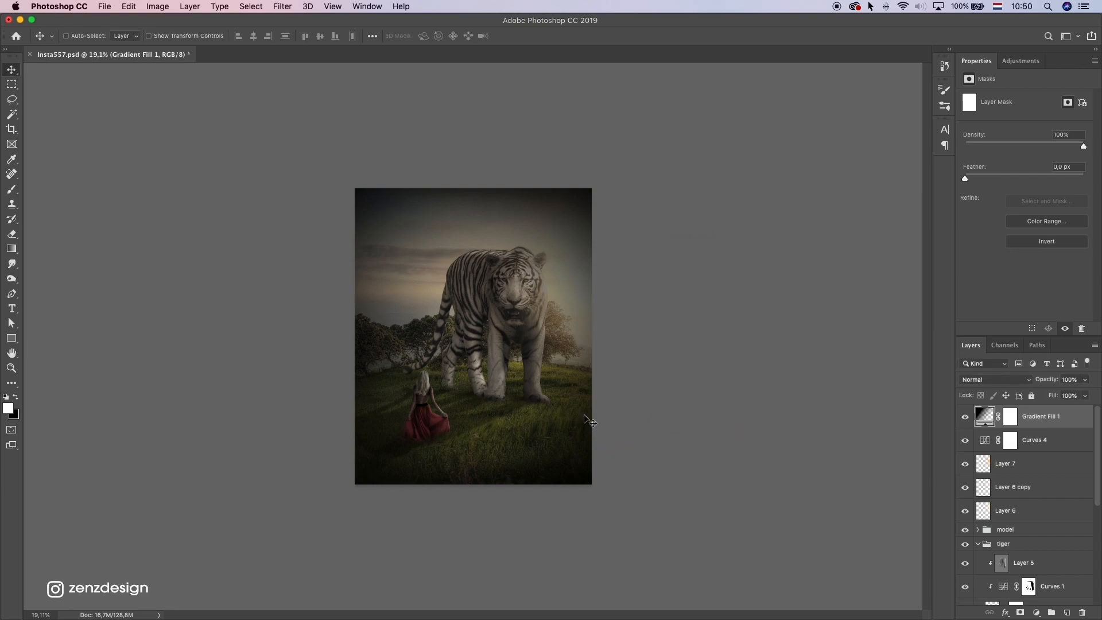
# Step: Blend the gradient vignette layer in Overlay mode at 36% opacity
pyautogui.scroll(2, 531, 431)
pyautogui.click(996, 378)
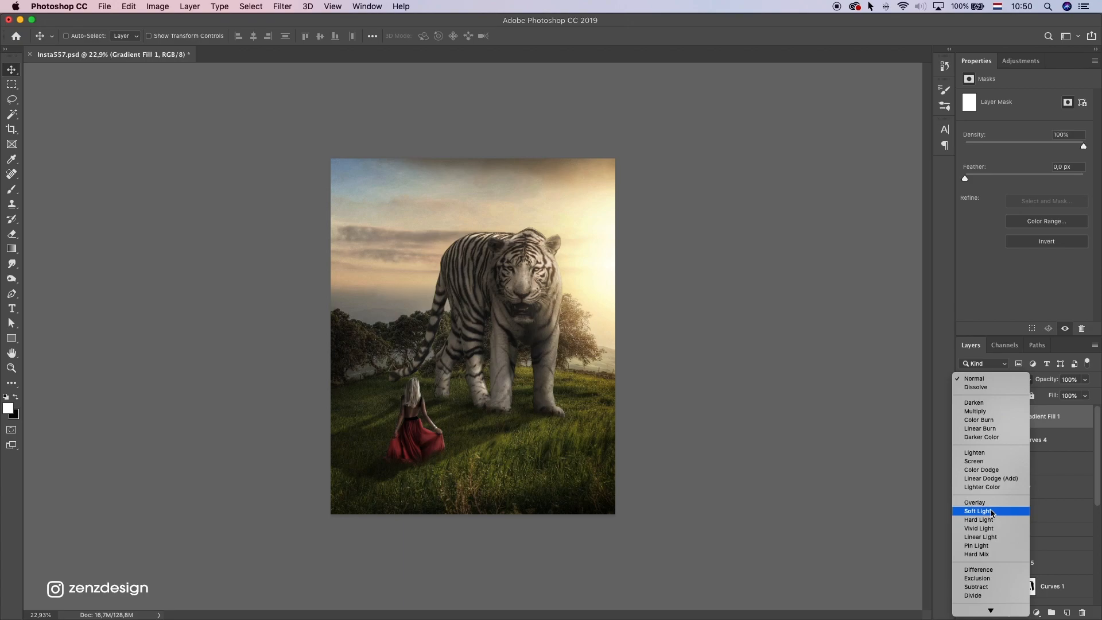
pyautogui.click(992, 503)
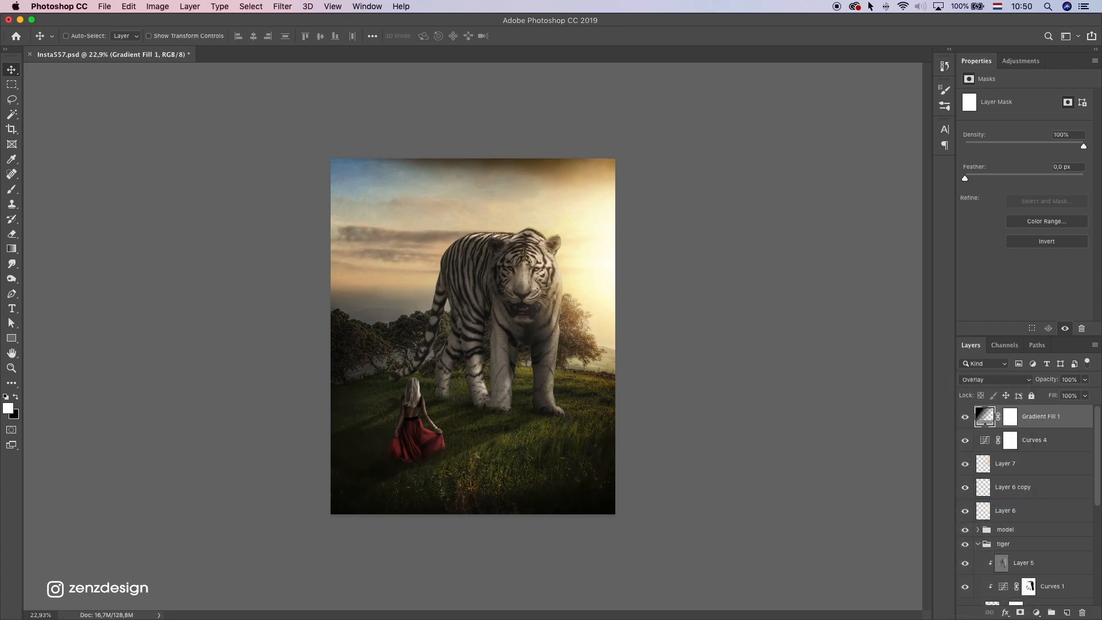
pyautogui.click(1085, 380)
pyautogui.moveTo(1071, 395)
pyautogui.mouseDown()
pyautogui.moveTo(1038, 396)
pyautogui.moveTo(1057, 396)
pyautogui.mouseUp()
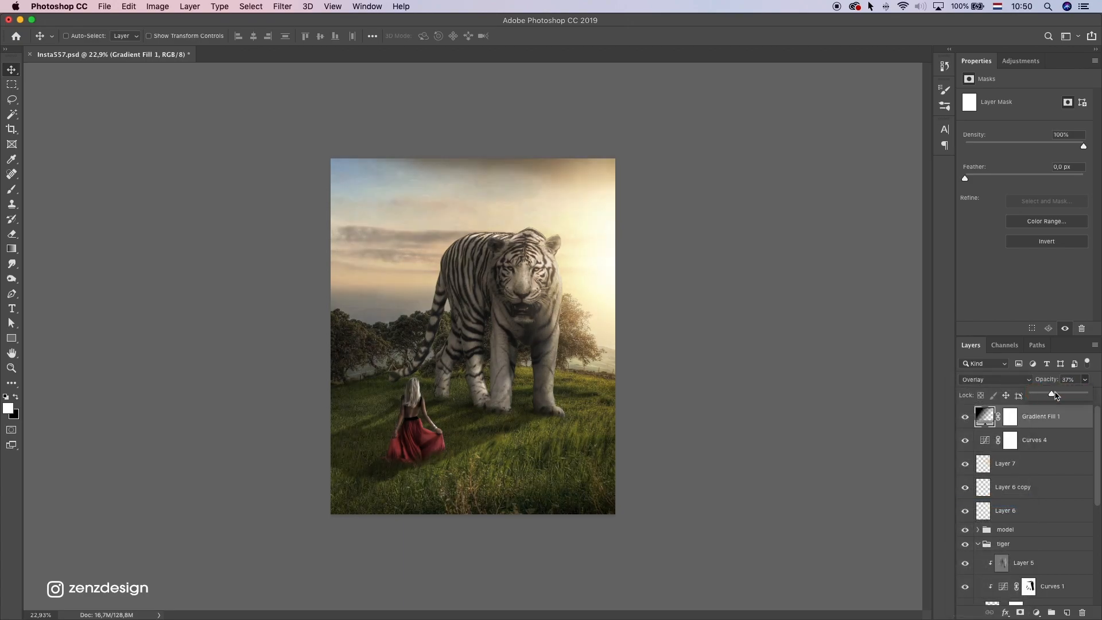
# Step: Mask the gradient vignette off the sky and the sunlit side using a black Soft Round brush of 1800 px
pyautogui.click(1010, 417)
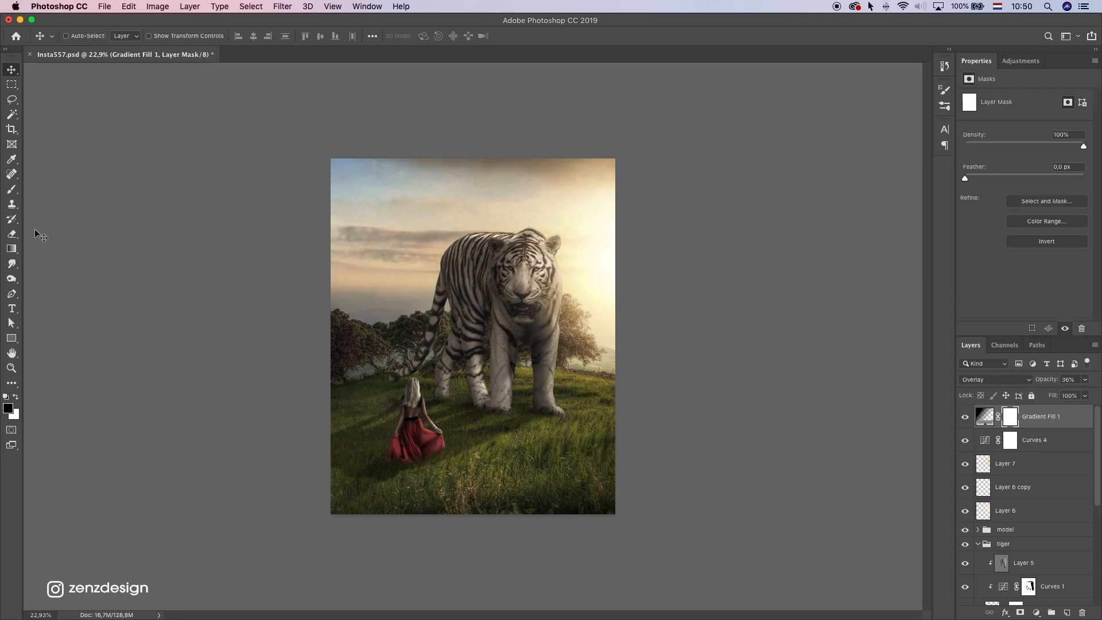
pyautogui.click(12, 189)
pyautogui.press('x')
pyautogui.click(74, 37)
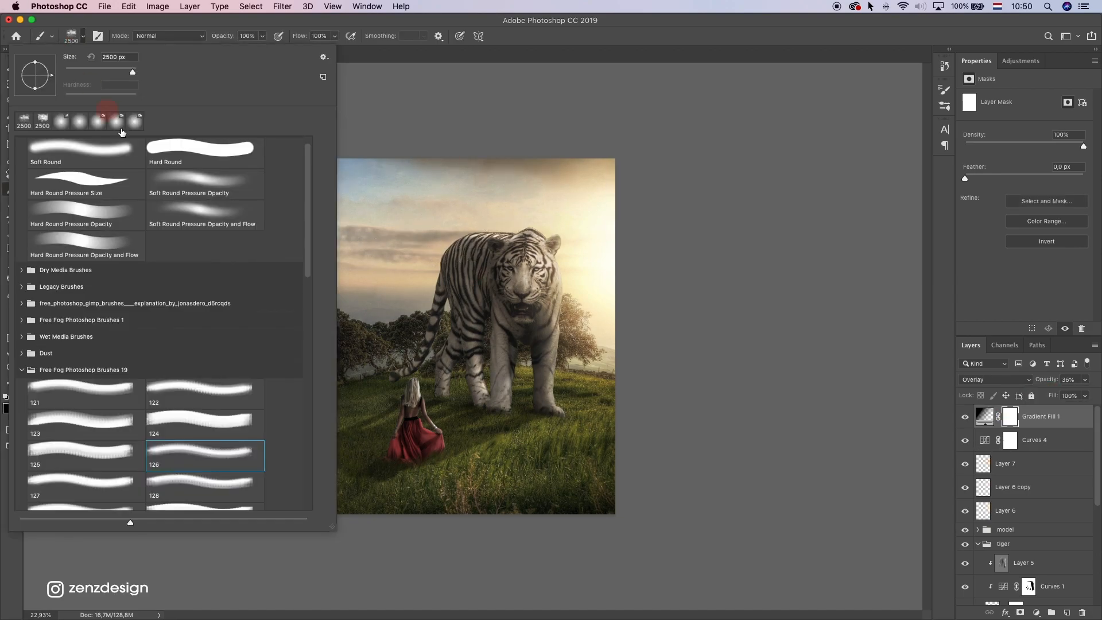
pyautogui.click(85, 155)
pyautogui.click(261, 22)
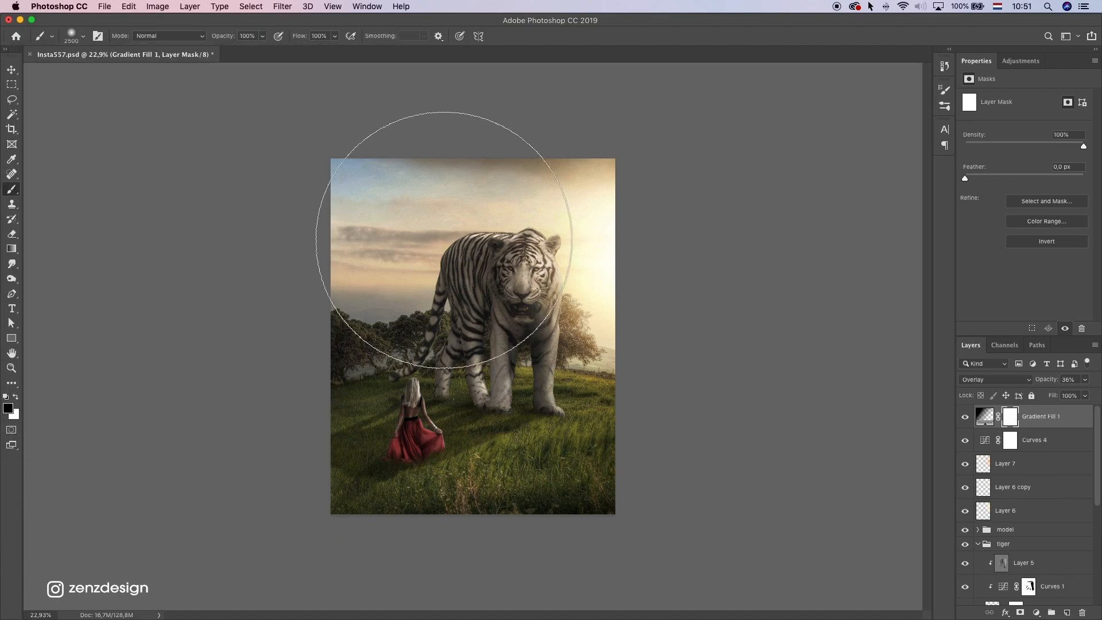
pyautogui.press('[')
pyautogui.press('[')
pyautogui.press('[')
pyautogui.press('[')
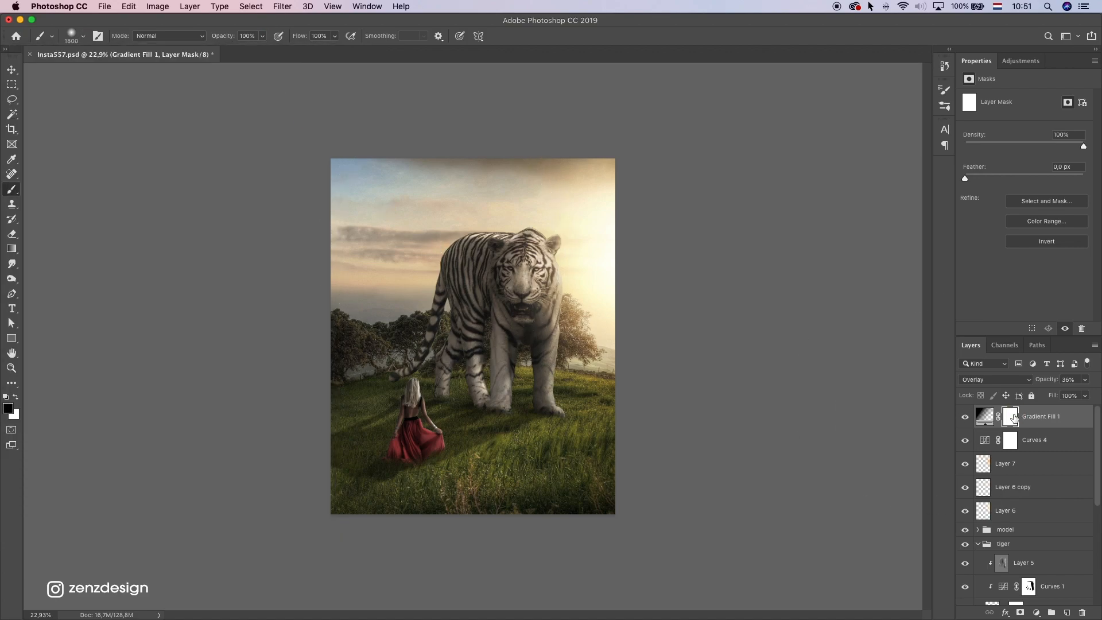
pyautogui.moveTo(598, 182)
pyautogui.mouseDown()
pyautogui.moveTo(613, 180)
pyautogui.moveTo(397, 177)
pyautogui.mouseUp()
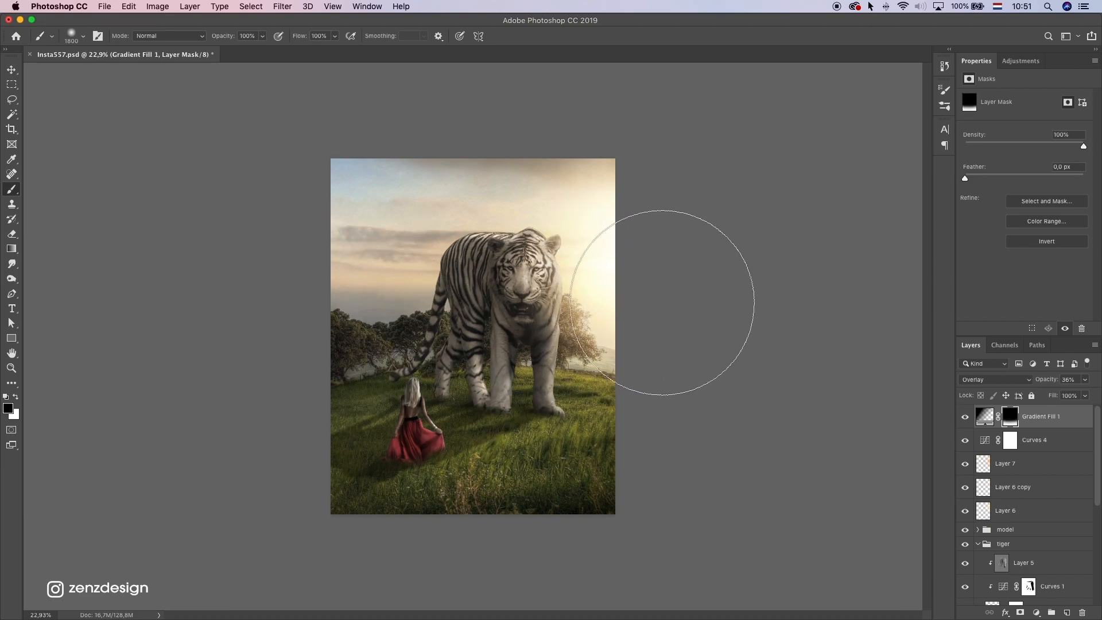
pyautogui.moveTo(653, 295)
pyautogui.mouseDown()
pyautogui.moveTo(493, 337)
pyautogui.moveTo(478, 406)
pyautogui.moveTo(611, 343)
pyautogui.moveTo(530, 394)
pyautogui.mouseUp()
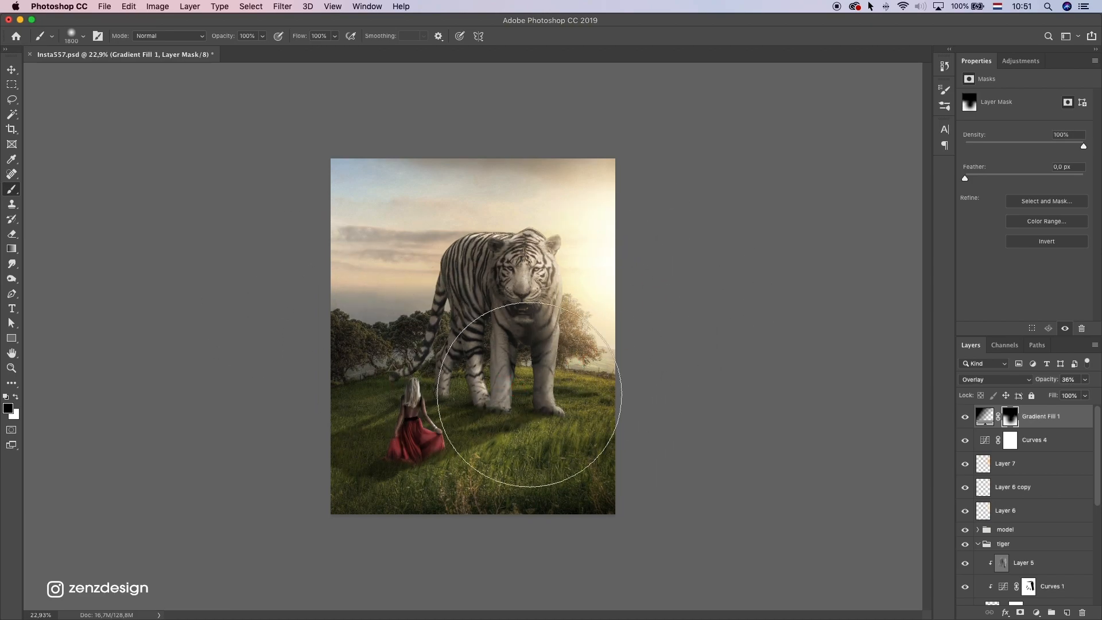
pyautogui.moveTo(705, 345)
pyautogui.mouseDown()
pyautogui.moveTo(661, 383)
pyautogui.moveTo(692, 290)
pyautogui.mouseUp()
# Step: Lower the gradient vignette layer's opacity to 26% and compare the image with and without it
pyautogui.scroll(1, 534, 407)
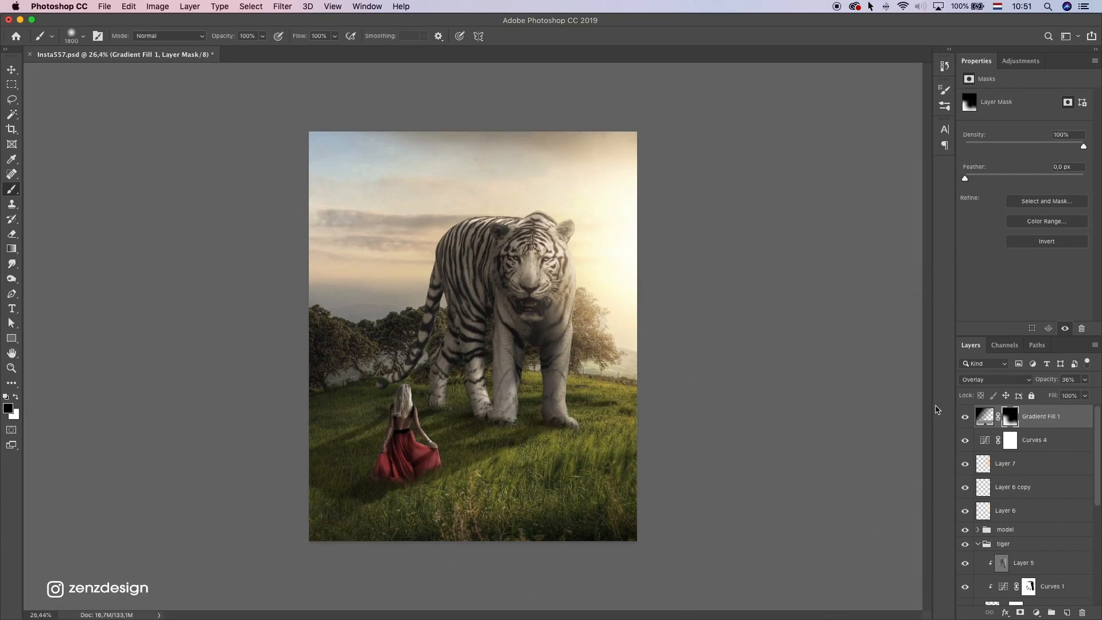
pyautogui.click(966, 420)
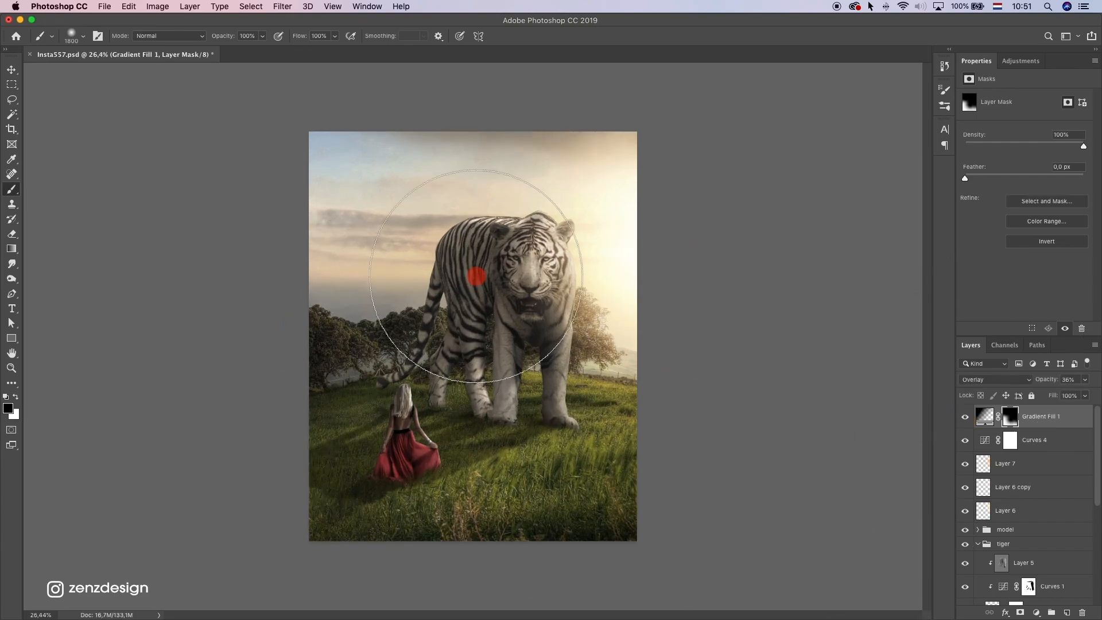
pyautogui.click(1085, 379)
pyautogui.moveTo(1062, 396); pyautogui.dragTo(1051, 396)
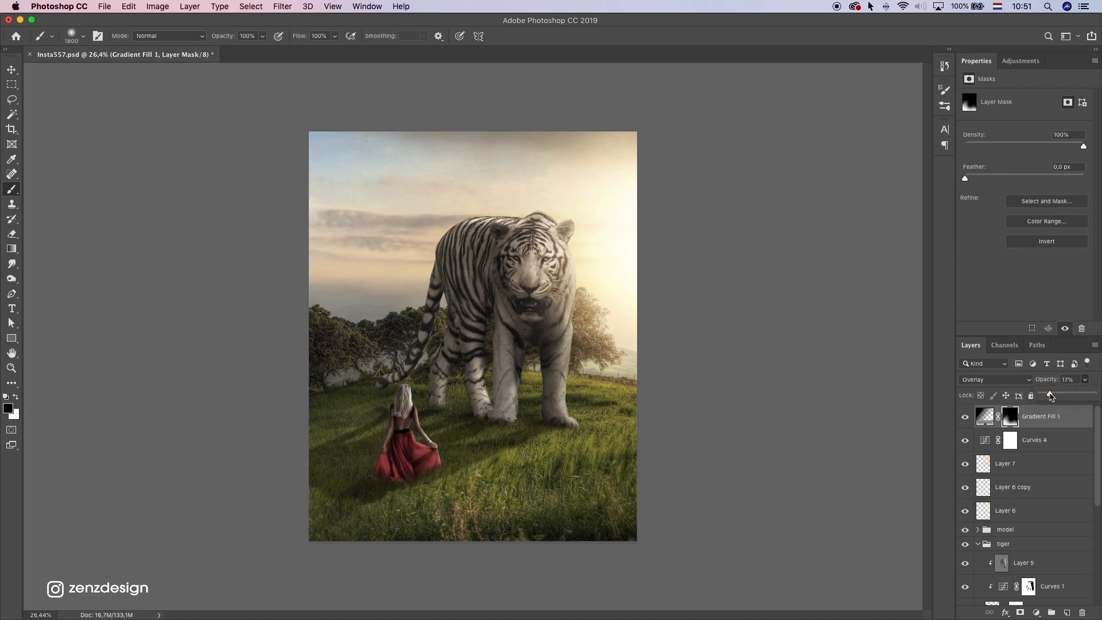
pyautogui.click(966, 418)
pyautogui.click(966, 418)
pyautogui.scroll(-8, 599, 400)
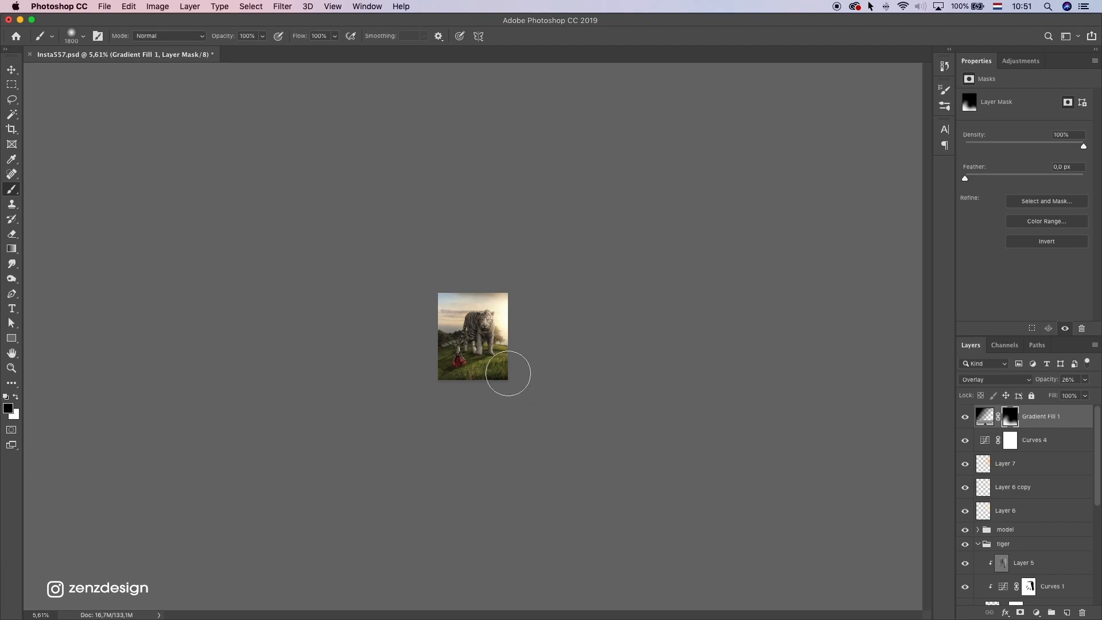
pyautogui.scroll(8, 544, 347)
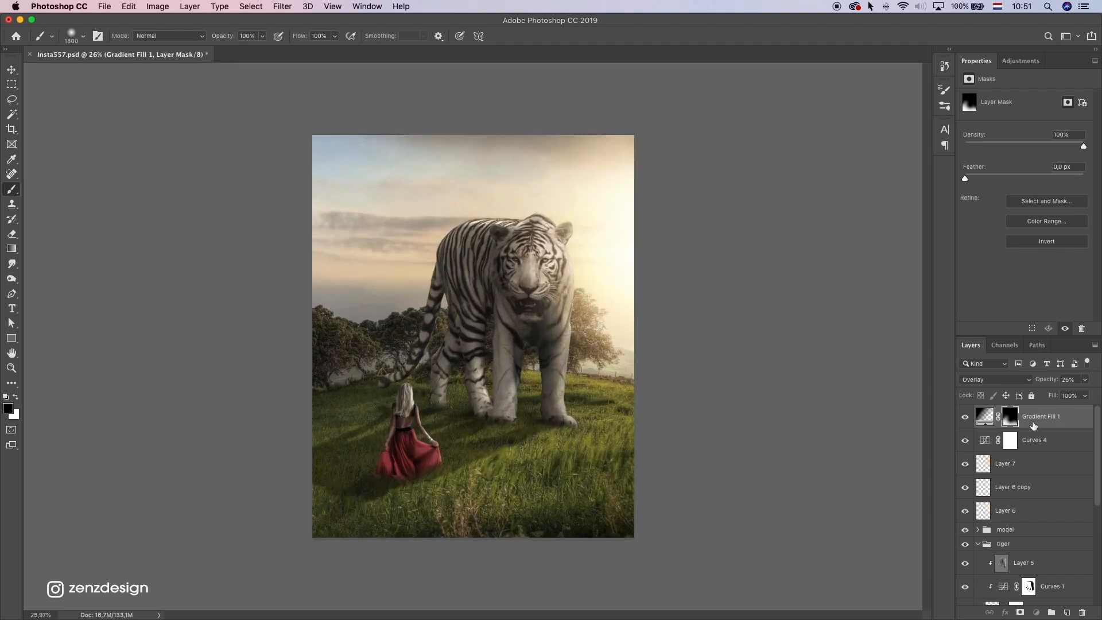
# Step: Add a Color Balance adjustment above the gradient vignette and shift its Shadows to -6 on Cyan-Red
pyautogui.click(1035, 422)
pyautogui.click(1037, 613)
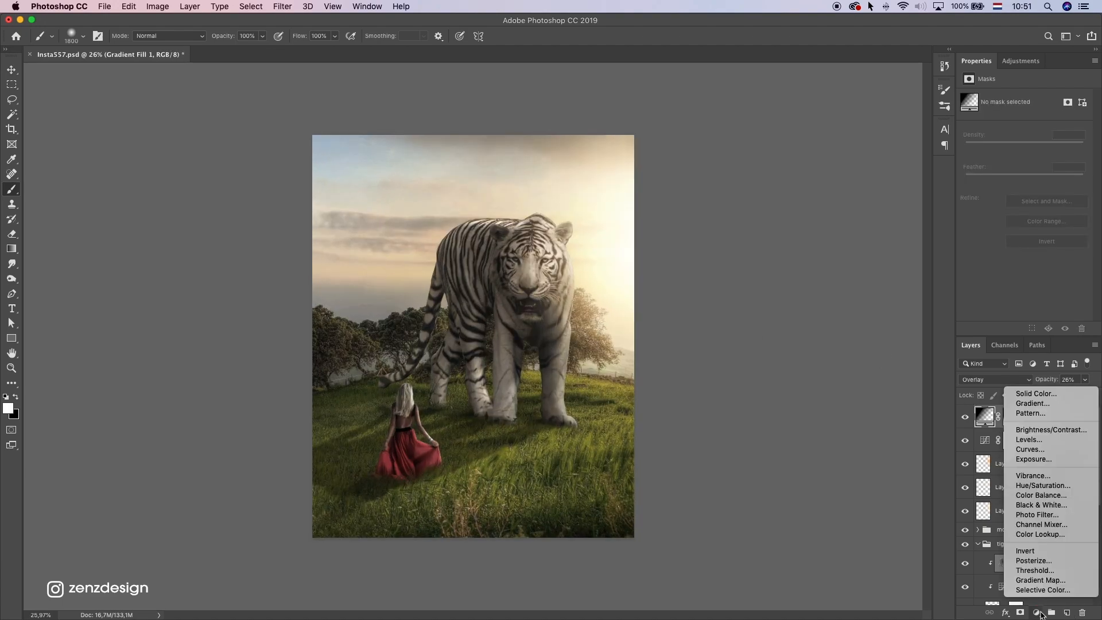
pyautogui.click(1050, 498)
pyautogui.click(996, 98)
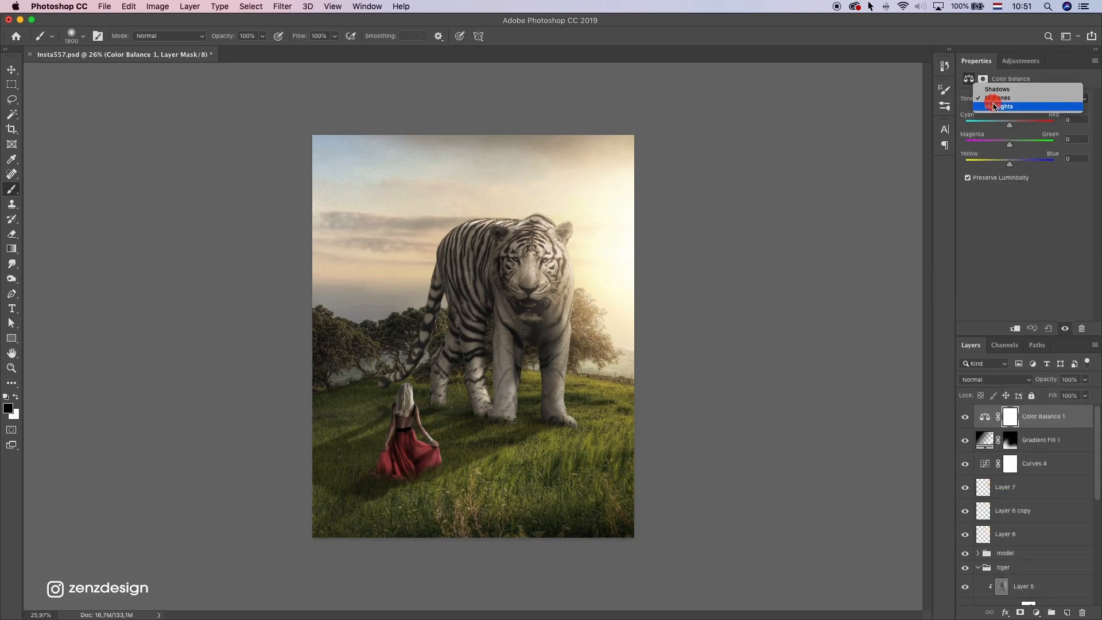
pyautogui.click(999, 108)
pyautogui.click(999, 97)
pyautogui.click(1000, 82)
pyautogui.moveTo(1011, 165); pyautogui.dragTo(1010, 165)
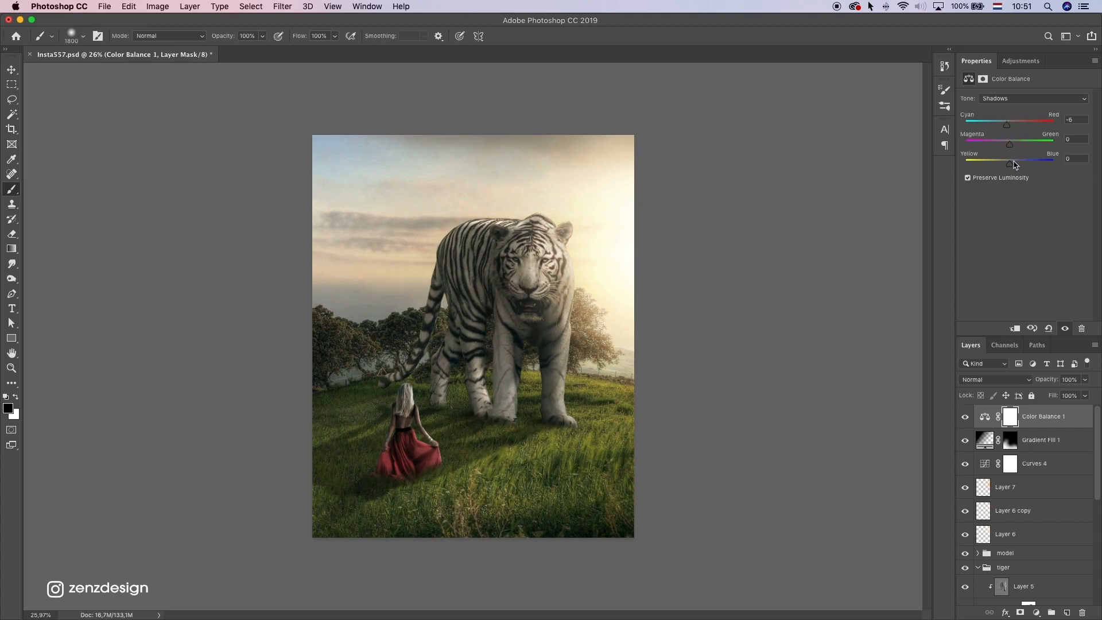
pyautogui.moveTo(1018, 166); pyautogui.dragTo(1009, 160)
# Step: Try small colour shifts in the Color Balance Highlights and compare the image with and without the adjustment
pyautogui.click(1009, 98)
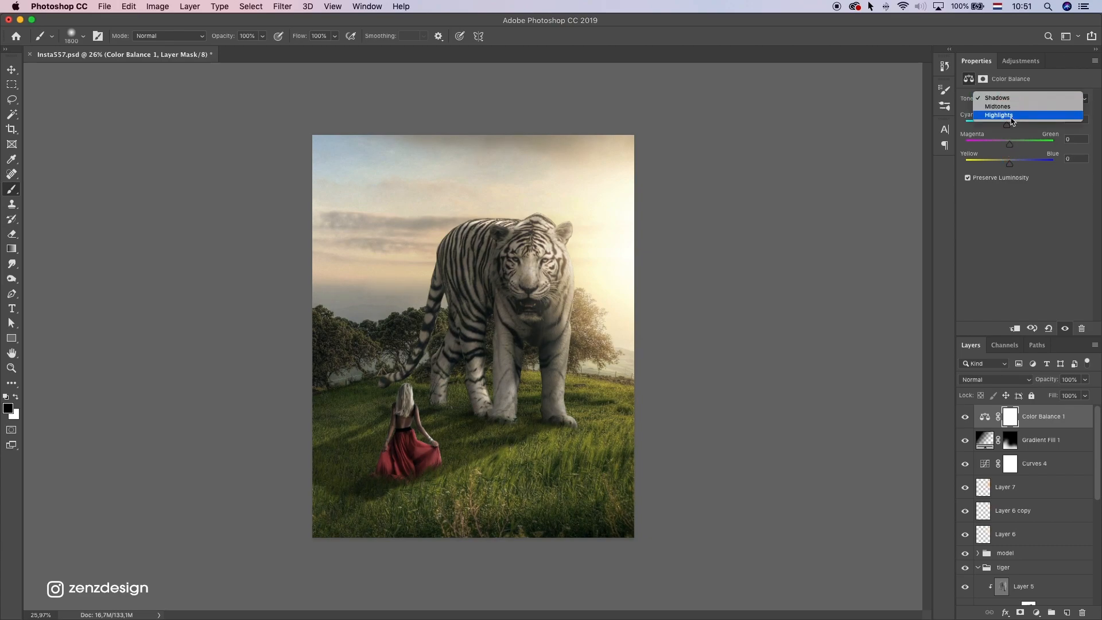
pyautogui.click(1010, 112)
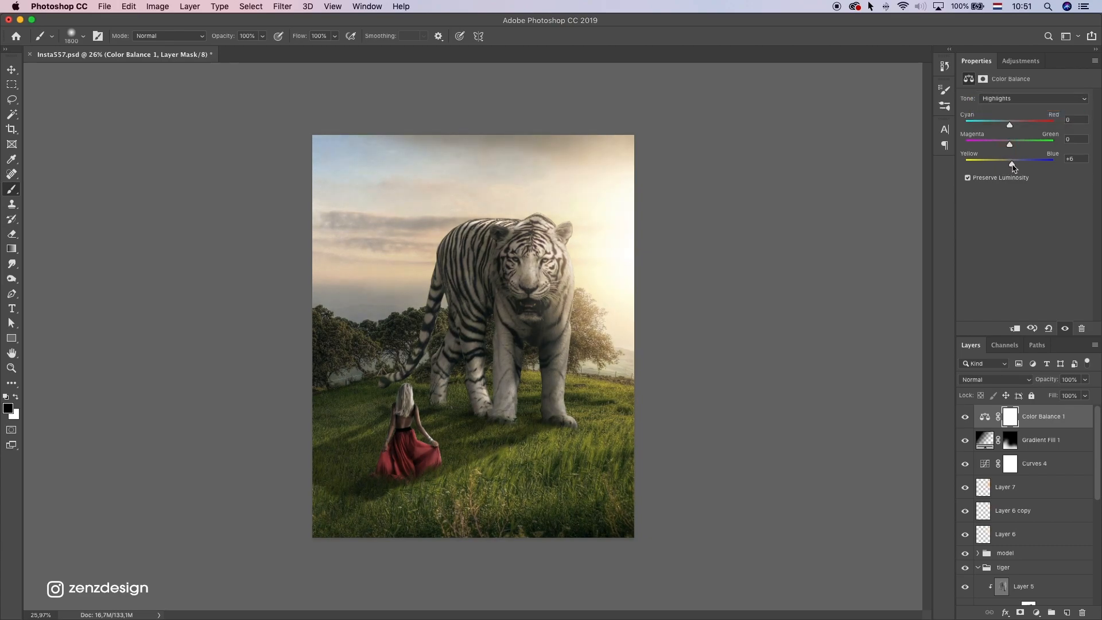
pyautogui.moveTo(1022, 126); pyautogui.dragTo(1010, 126)
pyautogui.click(964, 418)
pyautogui.click(965, 418)
pyautogui.scroll(-10, 602, 351)
pyautogui.scroll(9, 602, 351)
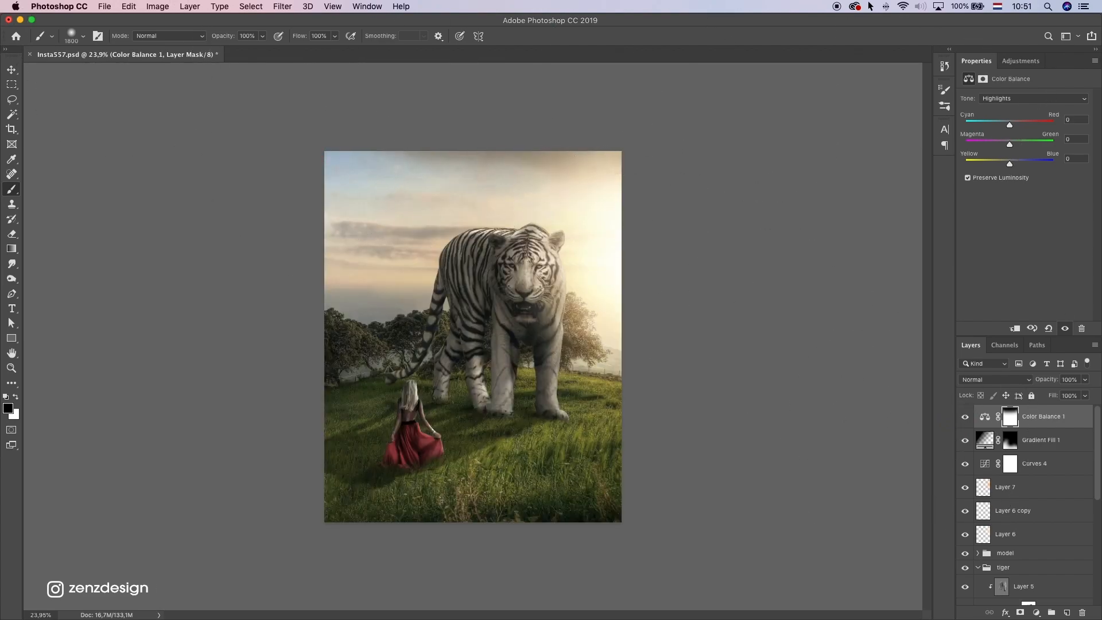
# Step: Identify the landscape background in the grass group by toggling Layer 1's visibility, and rasterize that layer
pyautogui.scroll(-10, 1034, 568)
pyautogui.click(965, 574)
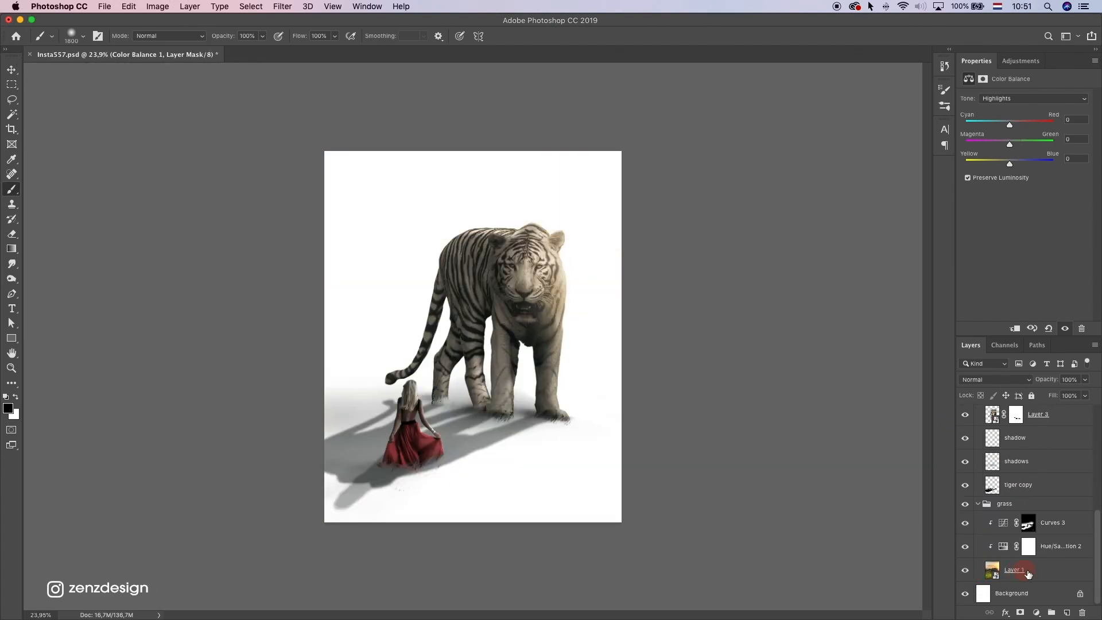
pyautogui.click(966, 574)
pyautogui.click(1014, 570)
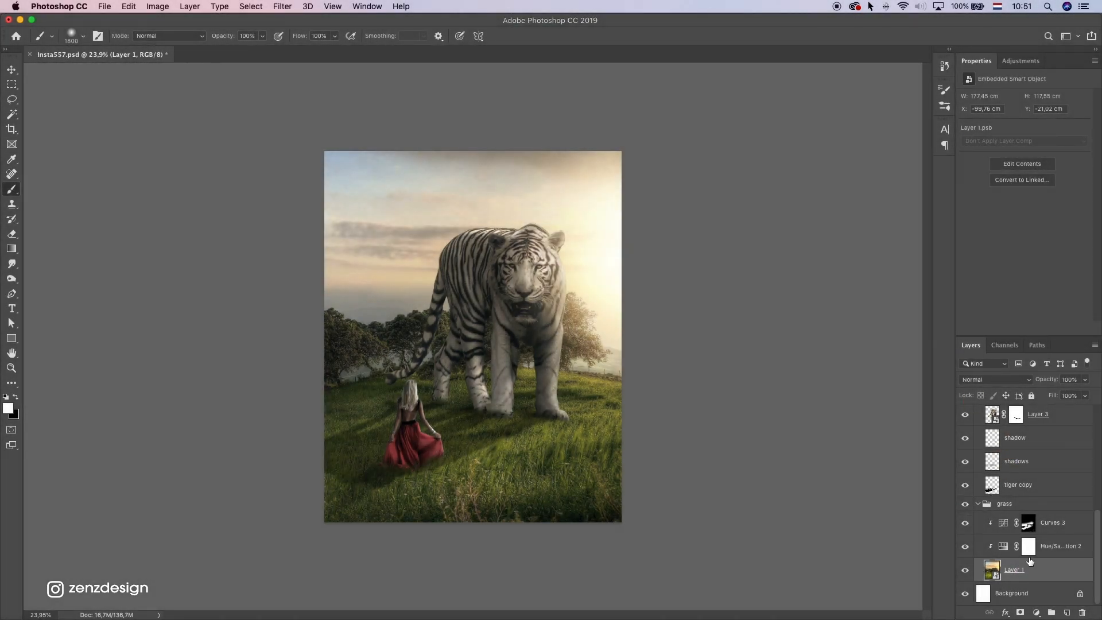
pyautogui.rightClick(1031, 562)
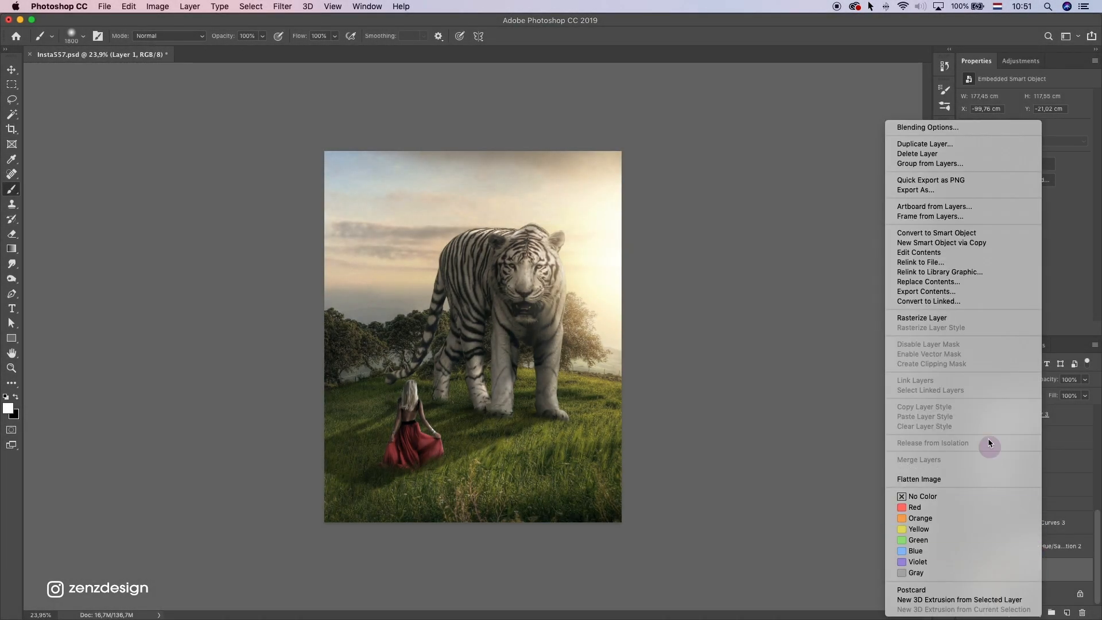
pyautogui.click(942, 318)
# Step: Try to clone bright sky over the dark cloud in the sky's upper-right corner using the Clone Stamp at 700 px
pyautogui.click(12, 204)
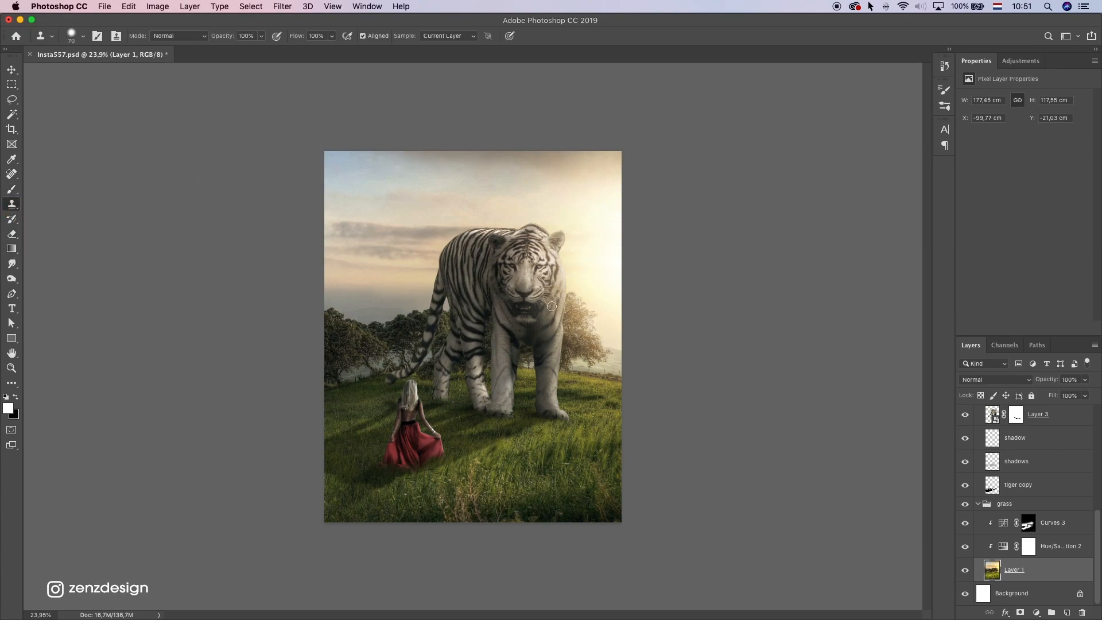
pyautogui.press(']')
pyautogui.press(']')
pyautogui.press(']')
pyautogui.press(']')
pyautogui.moveTo(600, 192)
pyautogui.mouseDown()
pyautogui.moveTo(467, 136)
pyautogui.moveTo(587, 154)
pyautogui.mouseUp()
pyautogui.press('super+z')
# Step: Try covering the dark cloud with cloned sky from other source points and undo the unwanted strokes
pyautogui.keyDown('alt'); pyautogui.click(665, 225); pyautogui.keyUp('alt')
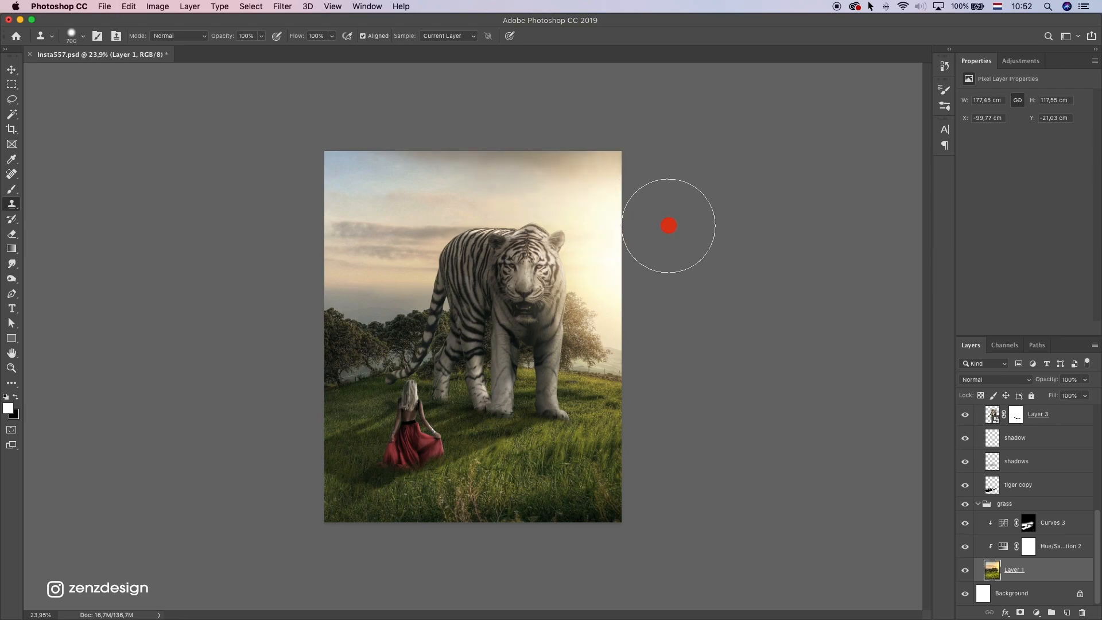
pyautogui.click(265, 143)
pyautogui.keyDown('alt'); pyautogui.click(629, 253); pyautogui.keyUp('alt')
pyautogui.moveTo(583, 204)
pyautogui.mouseDown()
pyautogui.moveTo(499, 150)
pyautogui.moveTo(375, 116)
pyautogui.moveTo(357, 146)
pyautogui.moveTo(542, 144)
pyautogui.mouseUp()
pyautogui.keyDown('alt'); pyautogui.click(764, 176); pyautogui.keyUp('alt')
pyautogui.press('super+z')
pyautogui.moveTo(591, 222)
pyautogui.mouseDown()
pyautogui.moveTo(546, 234)
pyautogui.moveTo(579, 188)
pyautogui.mouseUp()
pyautogui.press('super+z')
pyautogui.press('super+z')
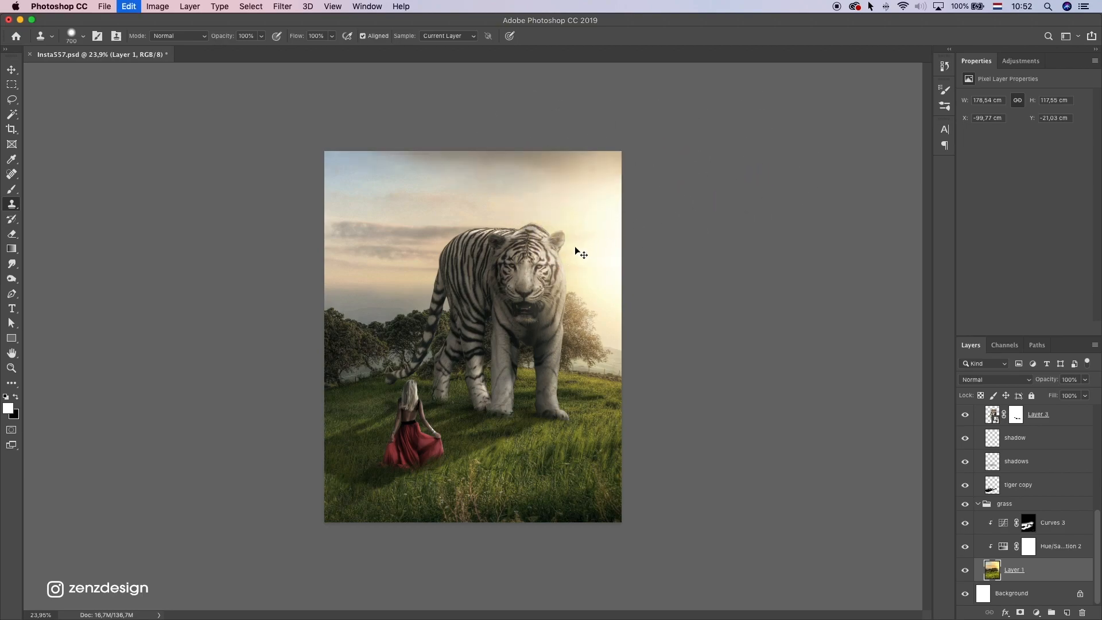
# Step: Clone the bright sky beside the tiger's head over the dark upper-right cloud with the Clone Stamp reduced to 400 px
pyautogui.press('[')
pyautogui.press('[')
pyautogui.press('[')
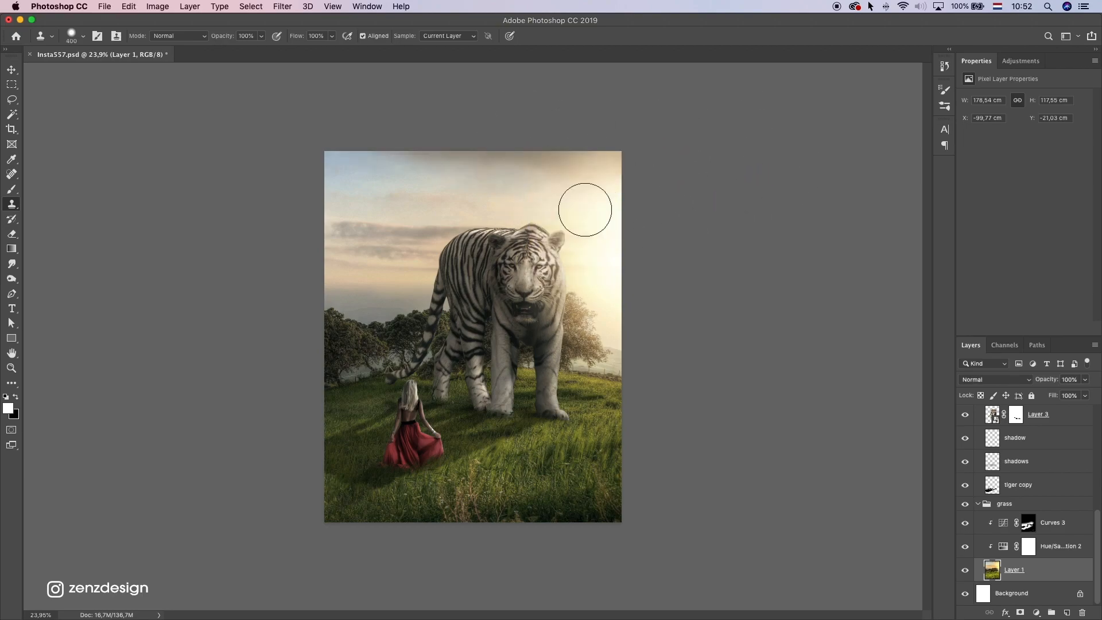
pyautogui.keyDown('alt'); pyautogui.click(574, 201); pyautogui.keyUp('alt')
pyautogui.moveTo(591, 187); pyautogui.dragTo(624, 165)
pyautogui.keyDown('alt'); pyautogui.click(571, 199); pyautogui.keyUp('alt')
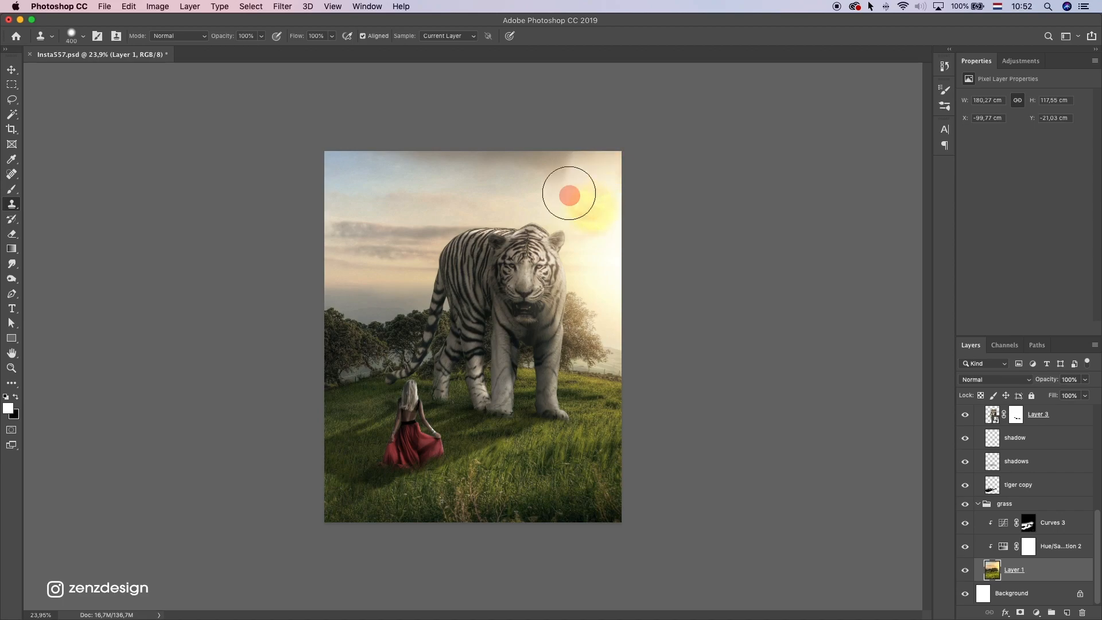
pyautogui.moveTo(562, 181)
pyautogui.mouseDown()
pyautogui.moveTo(545, 159)
pyautogui.moveTo(426, 114)
pyautogui.mouseUp()
pyautogui.keyDown('alt'); pyautogui.click(551, 188); pyautogui.keyUp('alt')
pyautogui.moveTo(548, 180)
pyautogui.mouseDown()
pyautogui.moveTo(366, 147)
pyautogui.moveTo(571, 201)
pyautogui.moveTo(362, 161)
pyautogui.moveTo(569, 166)
pyautogui.mouseUp()
pyautogui.keyDown('alt'); pyautogui.click(569, 192); pyautogui.keyUp('alt')
# Step: Clone the soft blue sky from the image's upper-left area across the upper sky to its right edge
pyautogui.keyDown('alt'); pyautogui.click(373, 174); pyautogui.keyUp('alt')
pyautogui.moveTo(463, 184); pyautogui.dragTo(677, 152)
pyautogui.moveTo(409, 178); pyautogui.dragTo(609, 163)
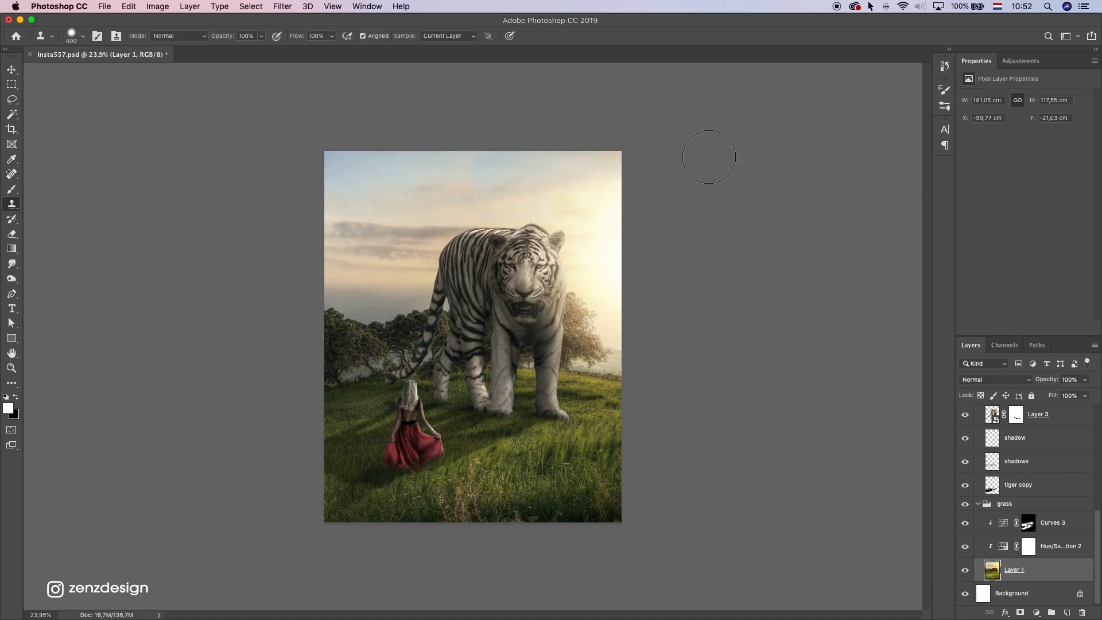
pyautogui.keyDown('alt'); pyautogui.click(372, 167); pyautogui.keyUp('alt')
pyautogui.moveTo(413, 174)
pyautogui.mouseDown()
pyautogui.moveTo(584, 164)
pyautogui.moveTo(539, 235)
pyautogui.mouseUp()
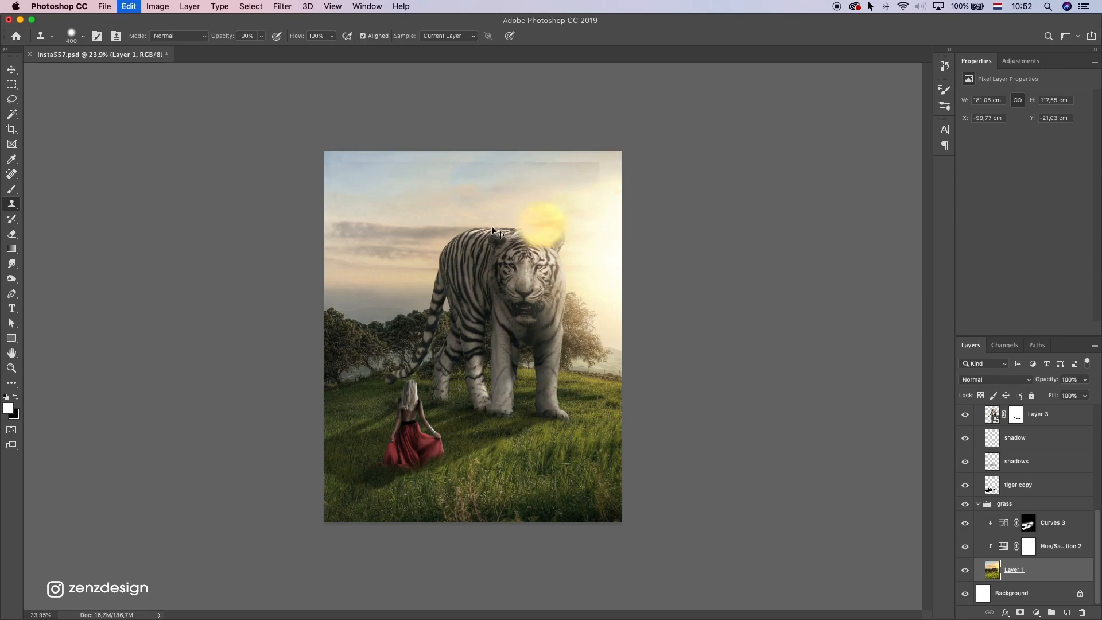
pyautogui.keyDown('alt'); pyautogui.click(403, 186); pyautogui.keyUp('alt')
pyautogui.moveTo(411, 180)
pyautogui.mouseDown()
pyautogui.moveTo(559, 175)
pyautogui.moveTo(534, 239)
pyautogui.mouseUp()
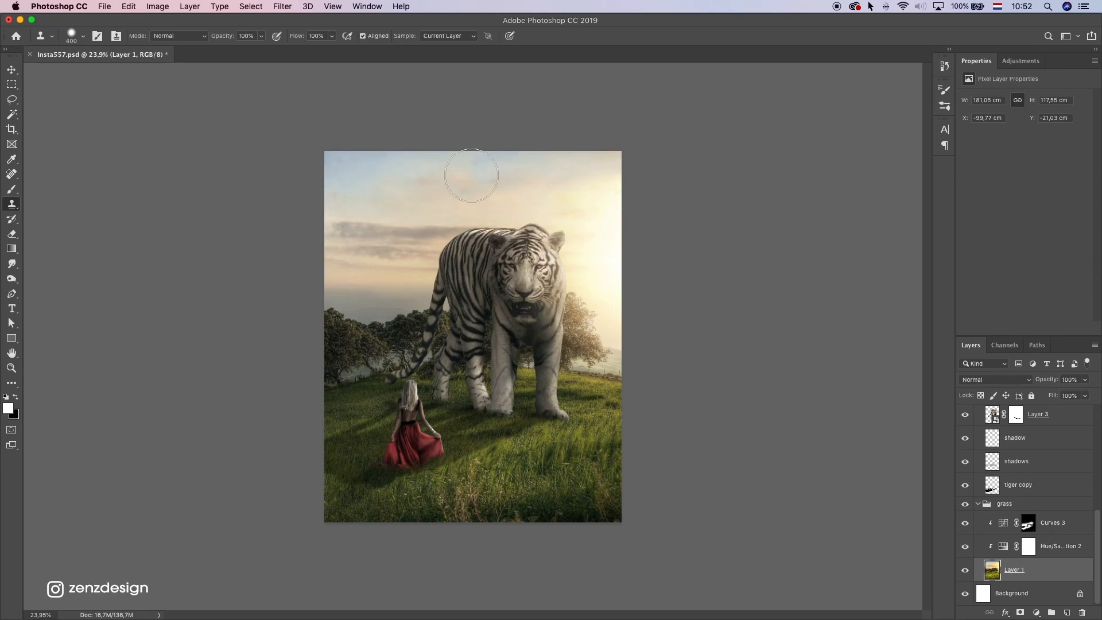
pyautogui.moveTo(534, 183); pyautogui.dragTo(720, 158)
pyautogui.keyDown('alt'); pyautogui.click(426, 189); pyautogui.keyUp('alt')
pyautogui.moveTo(488, 182); pyautogui.dragTo(598, 184)
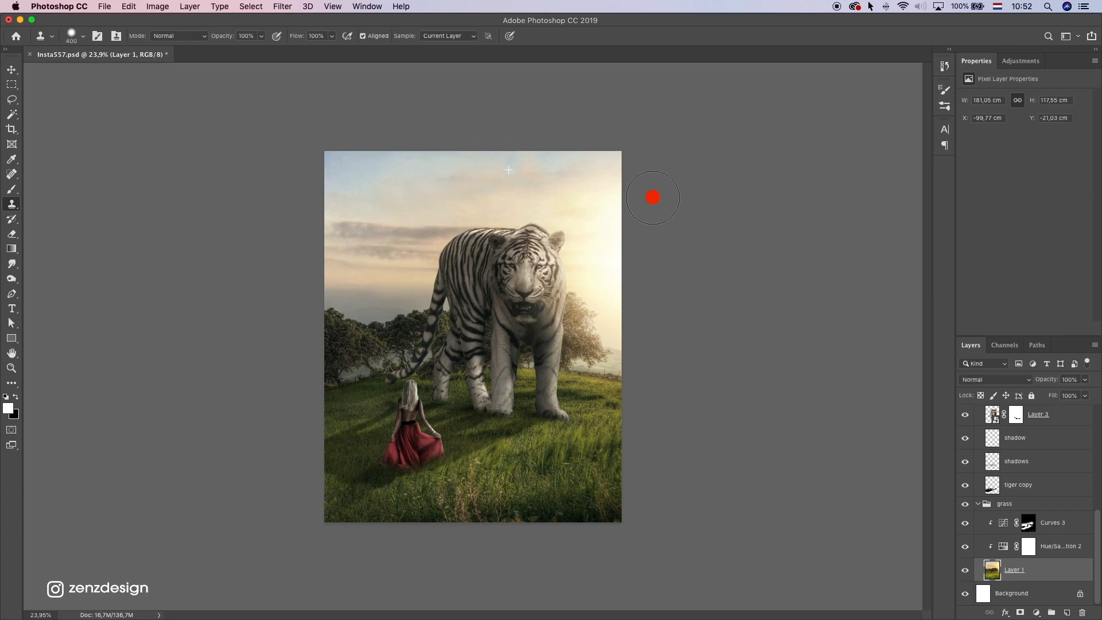
# Step: Retouch the cloned sky above the tiger's head with short dabs of neighbouring sky, undoing the unwanted strokes
pyautogui.keyDown('alt'); pyautogui.click(437, 179); pyautogui.keyUp('alt')
pyautogui.press('super+z')
pyautogui.keyDown('alt'); pyautogui.click(499, 198); pyautogui.keyUp('alt')
pyautogui.click(564, 208)
pyautogui.keyDown('alt'); pyautogui.click(595, 202); pyautogui.keyUp('alt')
pyautogui.click(538, 195)
pyautogui.keyDown('alt'); pyautogui.click(529, 206); pyautogui.keyUp('alt')
pyautogui.moveTo(532, 192)
pyautogui.mouseDown()
pyautogui.moveTo(576, 123)
pyautogui.moveTo(579, 146)
pyautogui.moveTo(517, 197)
pyautogui.moveTo(605, 121)
pyautogui.moveTo(610, 137)
pyautogui.mouseUp()
pyautogui.press('super+z')
# Step: Blend the remaining cloud transition above the tiger's head with cloned sky and check the whole image
pyautogui.keyDown('alt'); pyautogui.click(519, 209); pyautogui.keyUp('alt')
pyautogui.press('super+z')
pyautogui.keyDown('alt'); pyautogui.click(529, 207); pyautogui.keyUp('alt')
pyautogui.moveTo(543, 189); pyautogui.dragTo(571, 165)
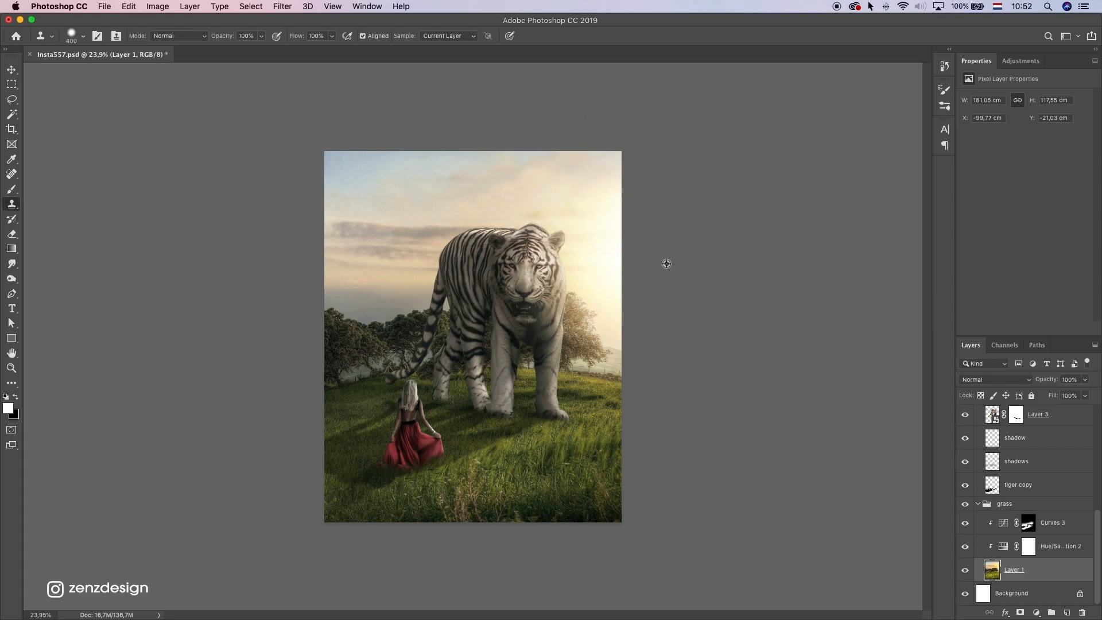
pyautogui.scroll(-4, 668, 261)
pyautogui.scroll(7, 655, 267)
pyautogui.scroll(-2, 695, 349)
pyautogui.scroll(-3, 696, 349)
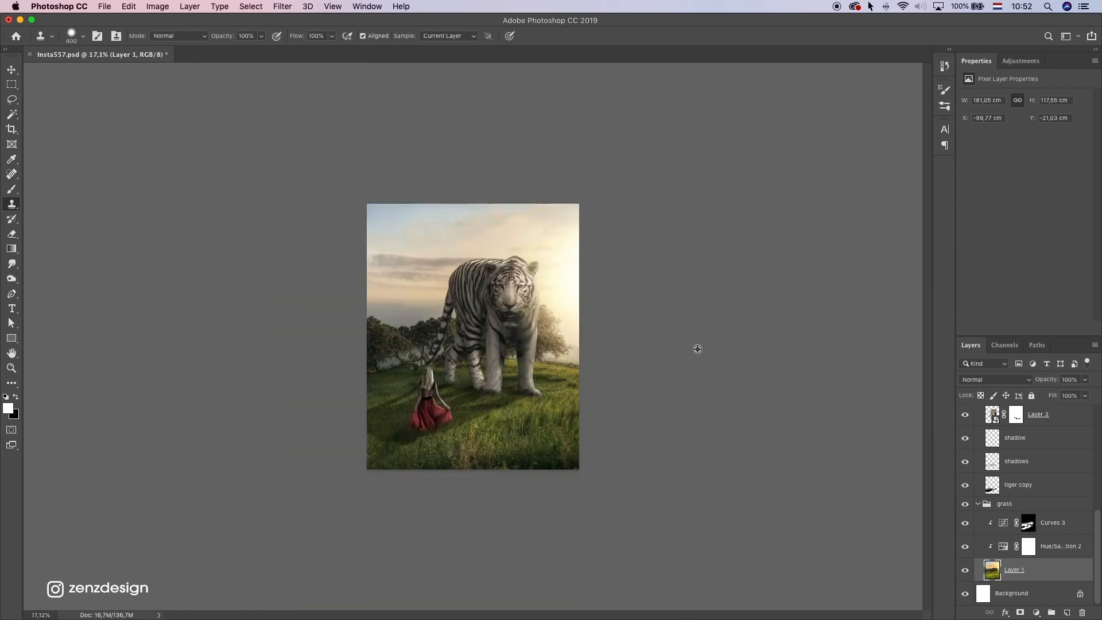
pyautogui.scroll(2, 694, 349)
pyautogui.scroll(-1, 707, 347)
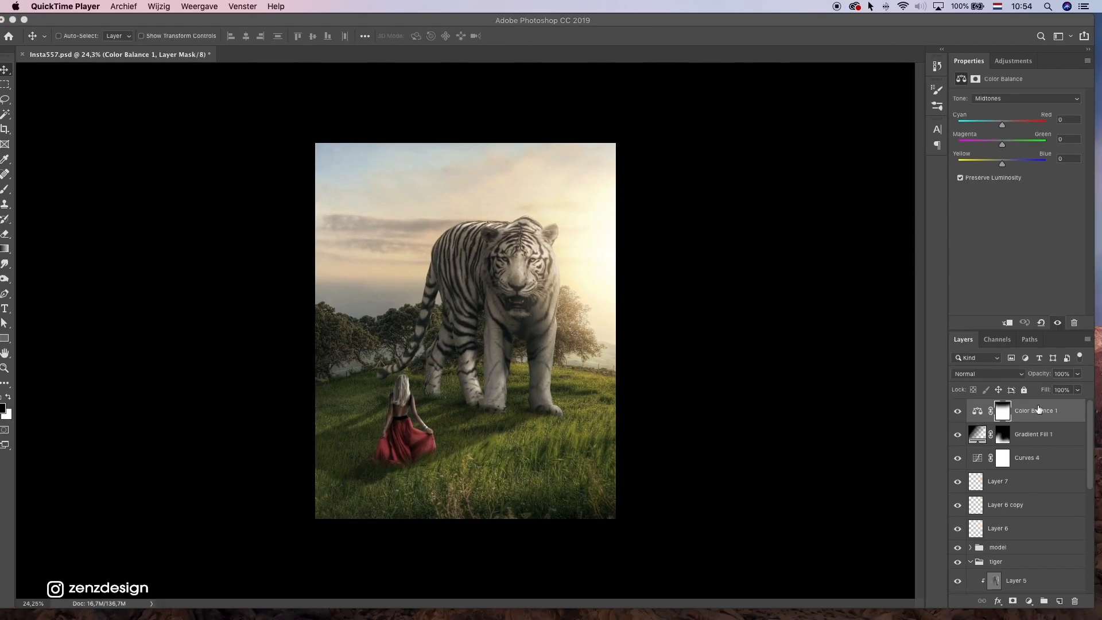
# Step: Paste the copied green leaf branch above the Color Balance adjustment and place it over the tiger's front legs
pyautogui.click(1039, 408)
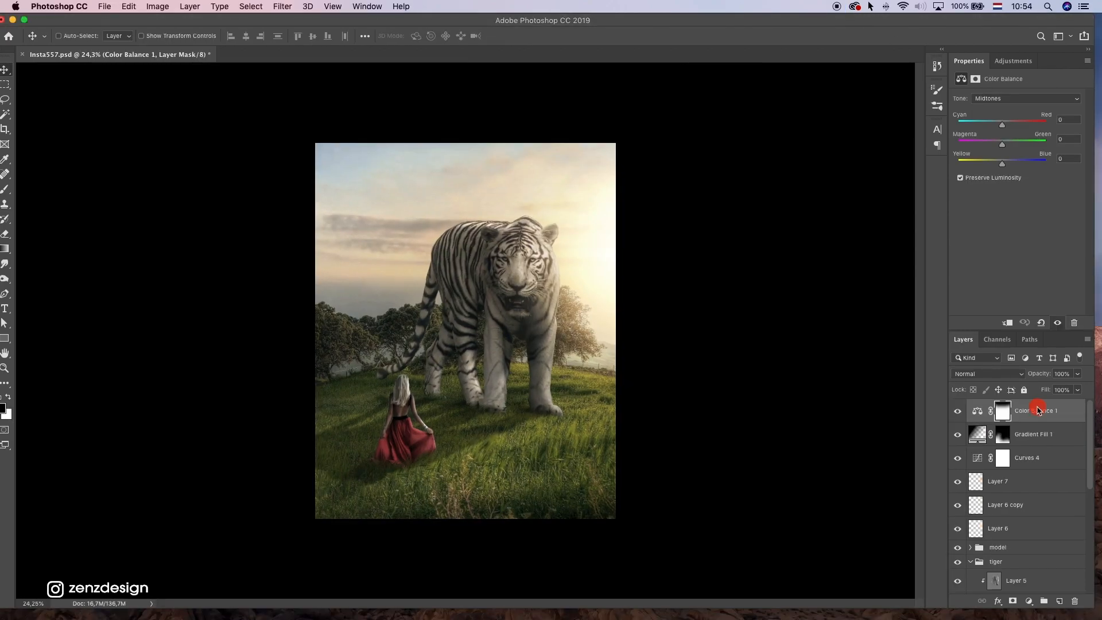
pyautogui.press('super+v')
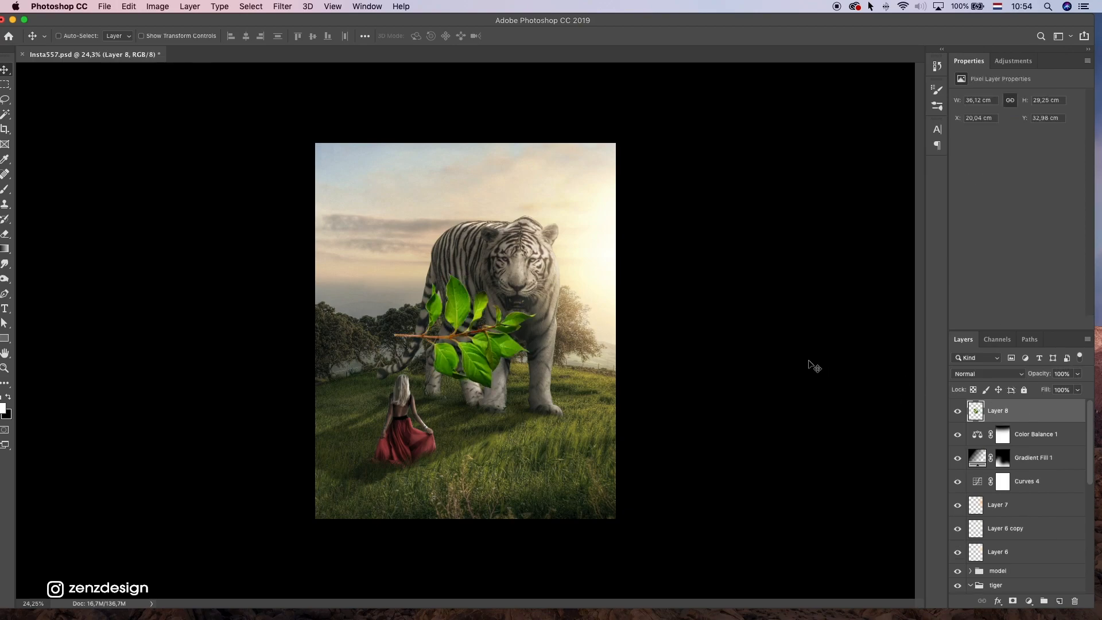
pyautogui.moveTo(454, 185); pyautogui.dragTo(487, 246)
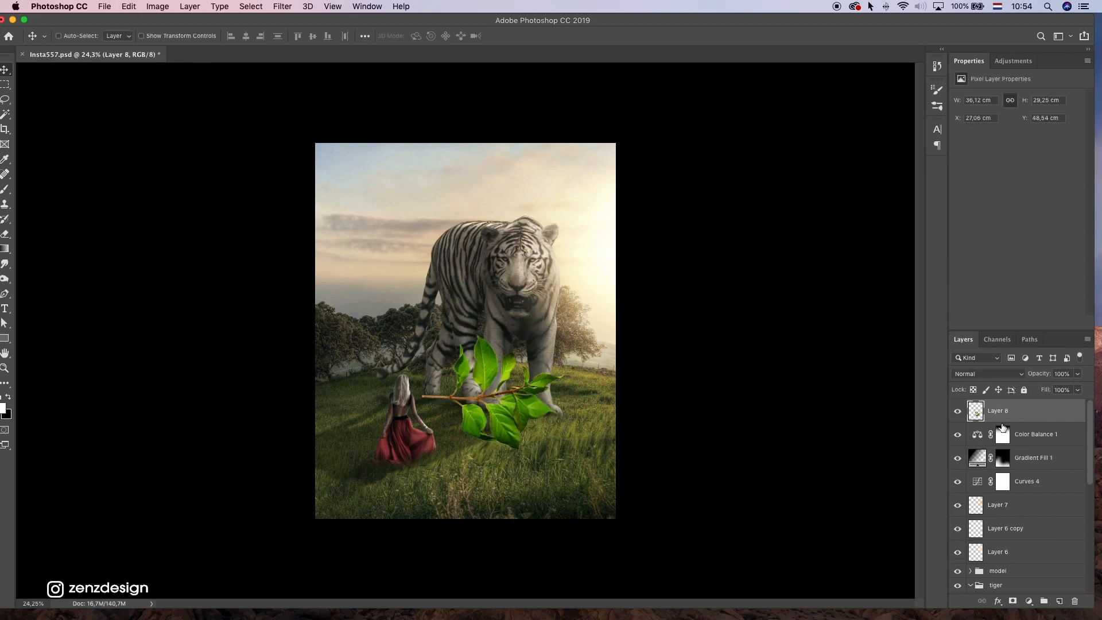
# Step: Rotate the leaf branch upright and enlarge it over the image's lower-right corner
pyautogui.hotkey('ctrl', 't')
pyautogui.moveTo(564, 335); pyautogui.dragTo(393, 232)
pyautogui.moveTo(483, 300); pyautogui.dragTo(542, 344)
pyautogui.press('Return')
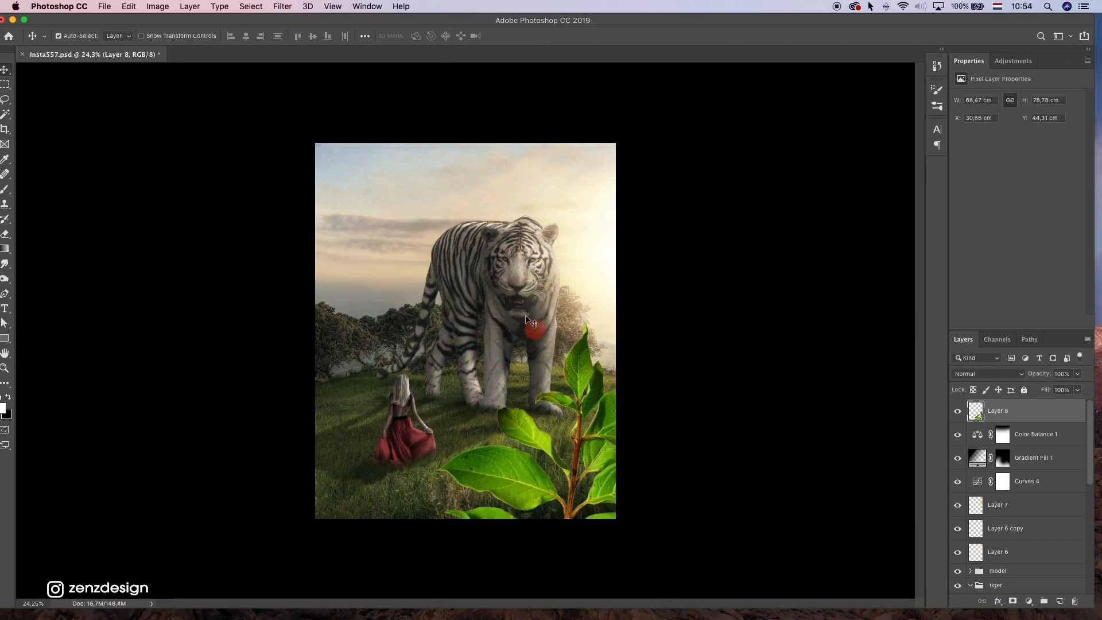
pyautogui.press('super+t')
pyautogui.moveTo(436, 318); pyautogui.dragTo(410, 287)
pyautogui.press('Return')
# Step: Tilt the leaf branch about 9° clockwise, scale it to about 103%, and position it so the leaves frame the lower-right corner
pyautogui.press('super+t')
pyautogui.moveTo(705, 278); pyautogui.dragTo(751, 321)
pyautogui.moveTo(548, 424); pyautogui.dragTo(537, 463)
pyautogui.moveTo(610, 335); pyautogui.dragTo(606, 285)
pyautogui.moveTo(555, 406); pyautogui.dragTo(569, 390)
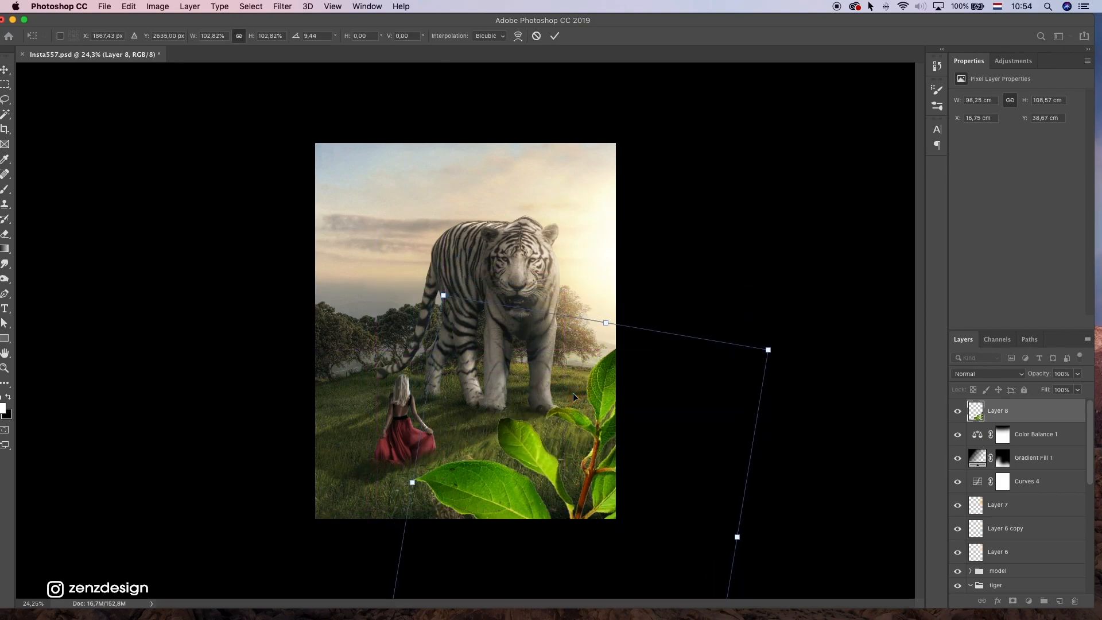
pyautogui.press('Return')
# Step: Apply a Gaussian Blur with a 23.3 pixel radius to the foreground leaves
pyautogui.click(283, 6)
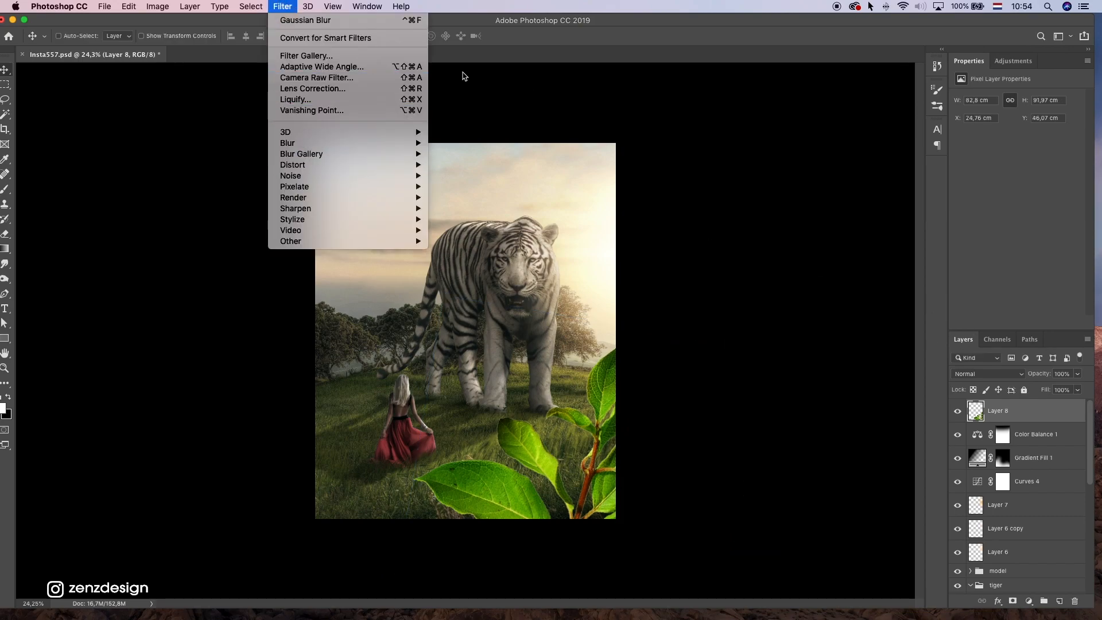
pyautogui.click(483, 183)
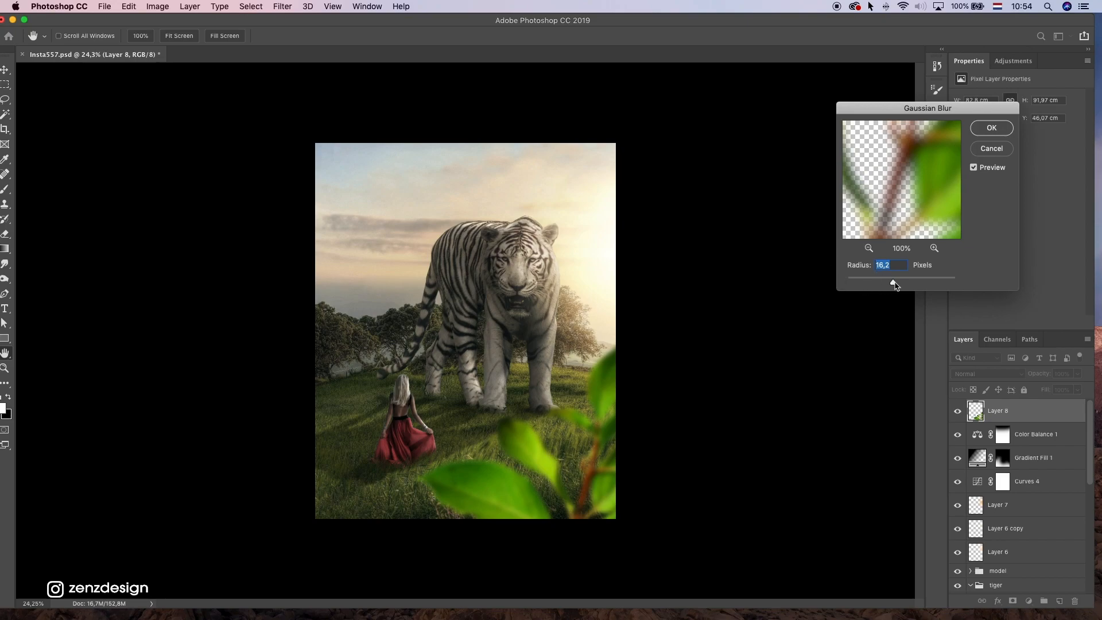
pyautogui.moveTo(897, 287); pyautogui.dragTo(899, 287)
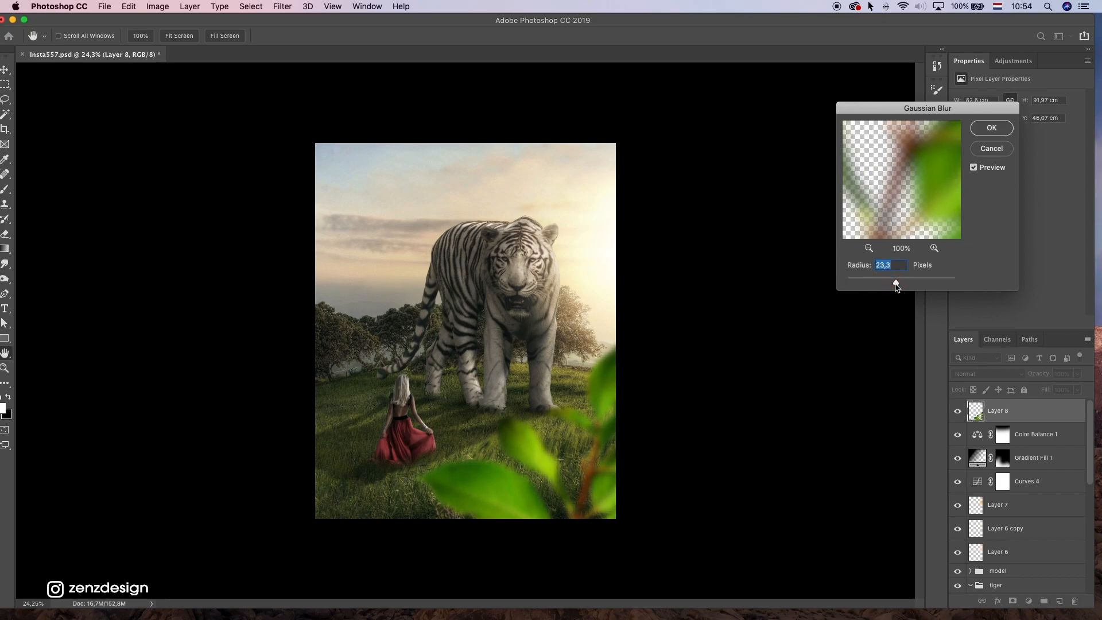
pyautogui.click(980, 130)
# Step: Add a Hue/Saturation adjustment clipped to the leaf layer and set its saturation to -75
pyautogui.click(1030, 601)
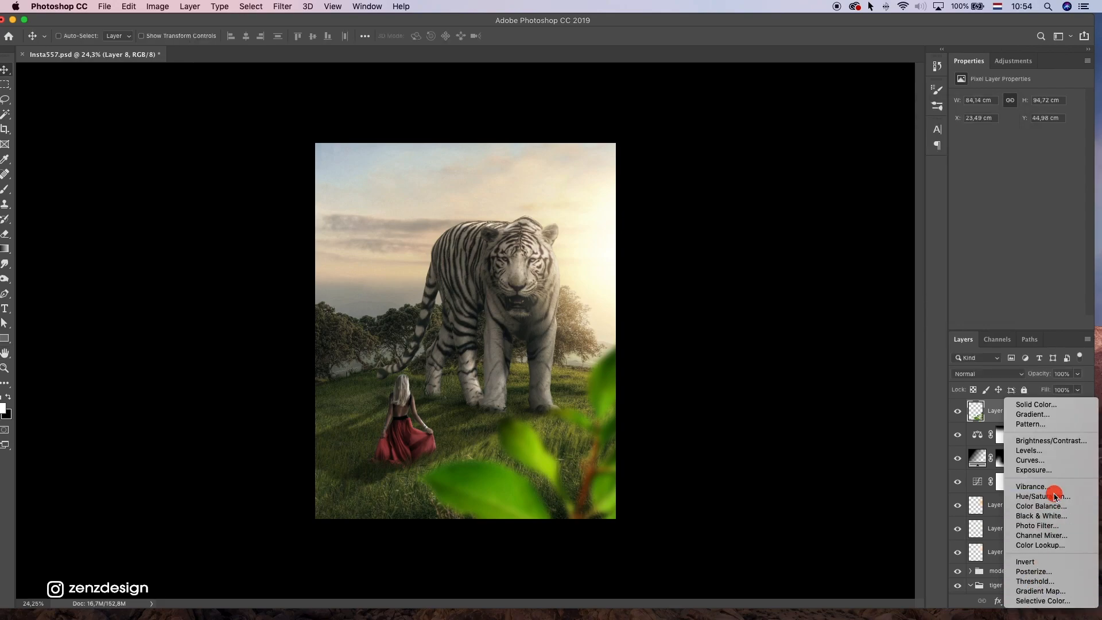
pyautogui.click(1052, 489)
pyautogui.click(1009, 323)
pyautogui.moveTo(1018, 164); pyautogui.dragTo(987, 166)
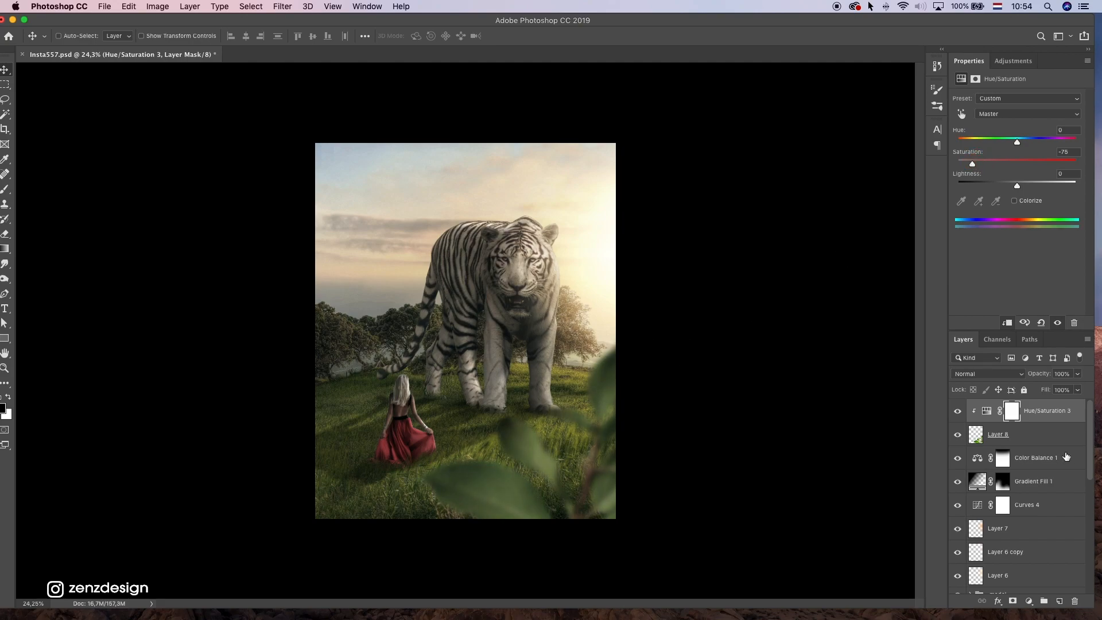
# Step: Move the blurred leaves further into the lower-right corner and duplicate them together with their clipped Hue/Saturation adjustment
pyautogui.click(1041, 434)
pyautogui.moveTo(574, 454); pyautogui.dragTo(615, 411)
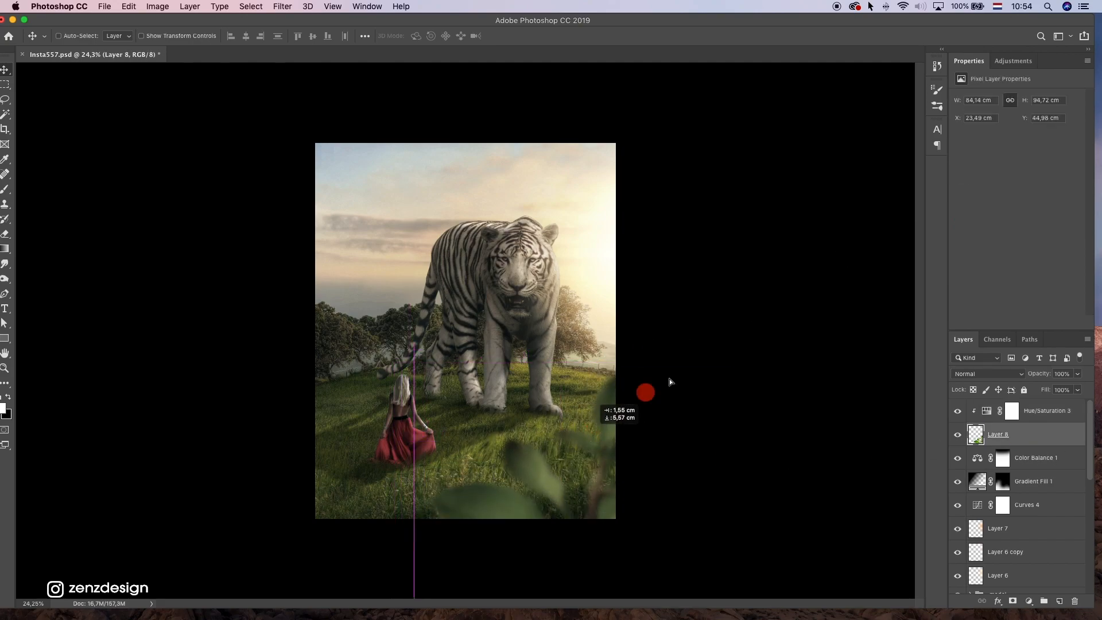
pyautogui.keyDown('shift'); pyautogui.click(1039, 424); pyautogui.keyUp('shift')
pyautogui.press('super+j')
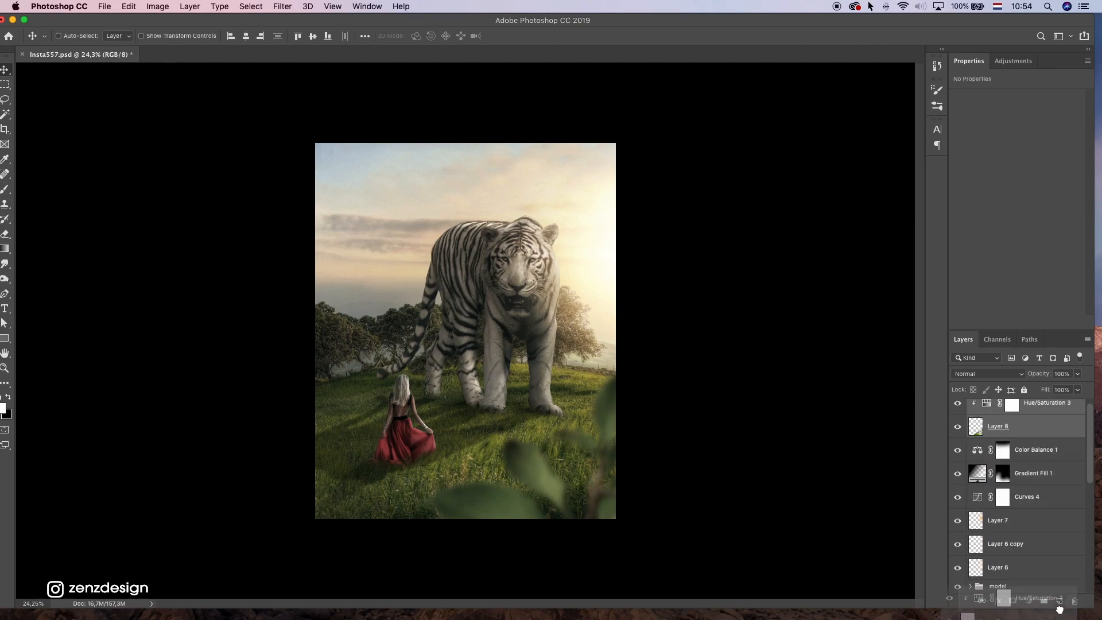
# Step: Move the duplicated leaves to the image's lower-left corner and adjust their placement there
pyautogui.click(1011, 435)
pyautogui.moveTo(620, 422); pyautogui.dragTo(279, 426)
pyautogui.moveTo(329, 401); pyautogui.dragTo(362, 397)
pyautogui.moveTo(569, 385); pyautogui.dragTo(406, 352)
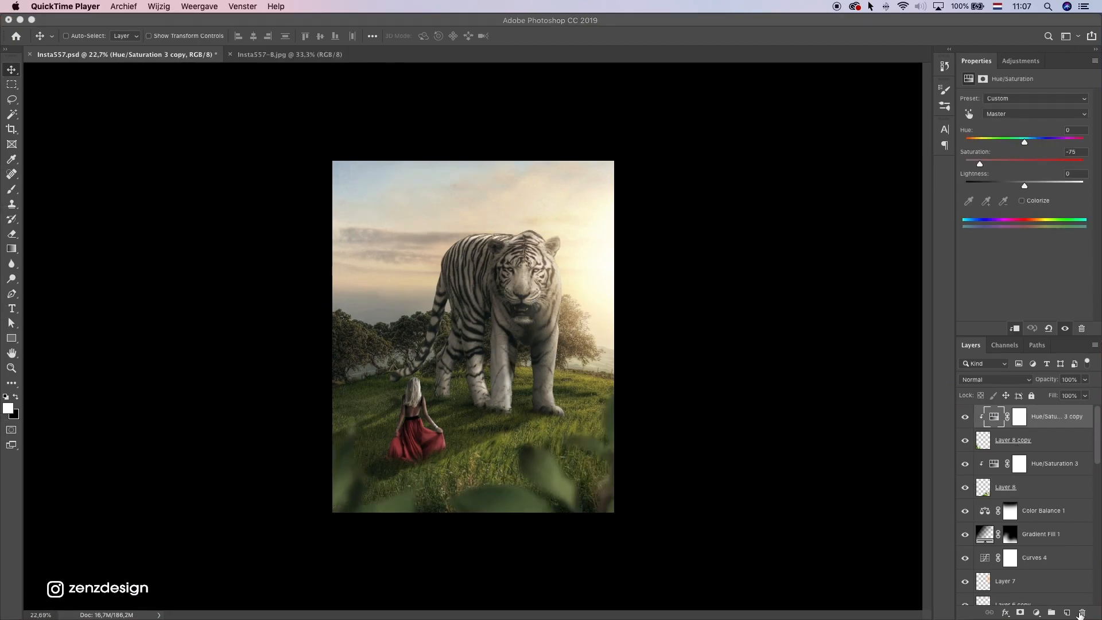
# Step: Add a Solid Color fill layer in #94bbc5 on top, lower its opacity to 21%, and compare the image without it
pyautogui.click(1036, 613)
pyautogui.click(1028, 393)
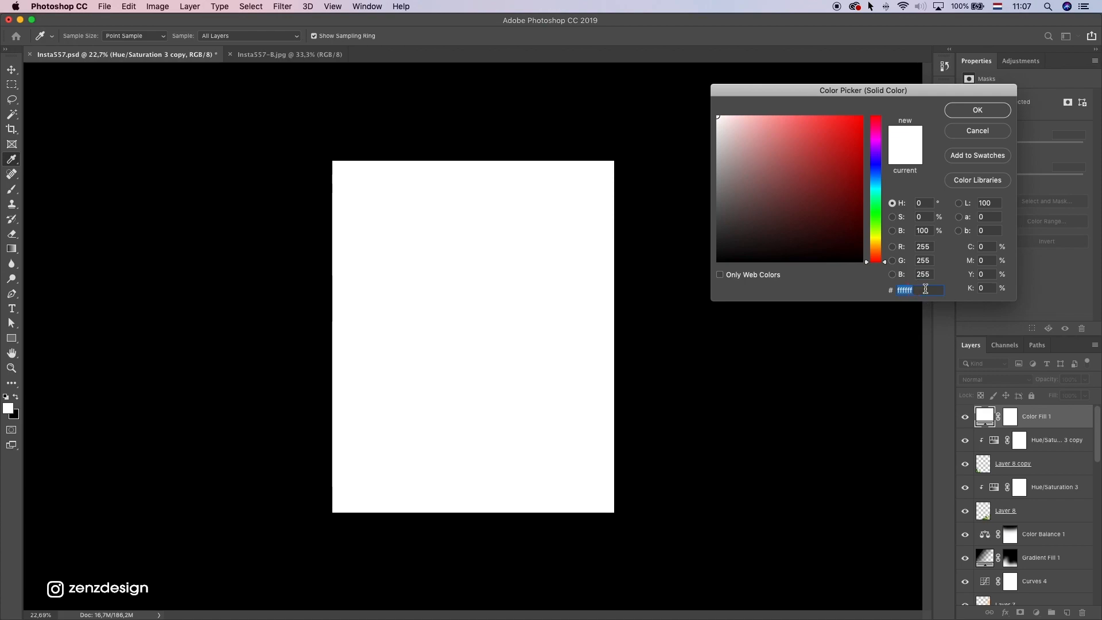
pyautogui.press('super+v')
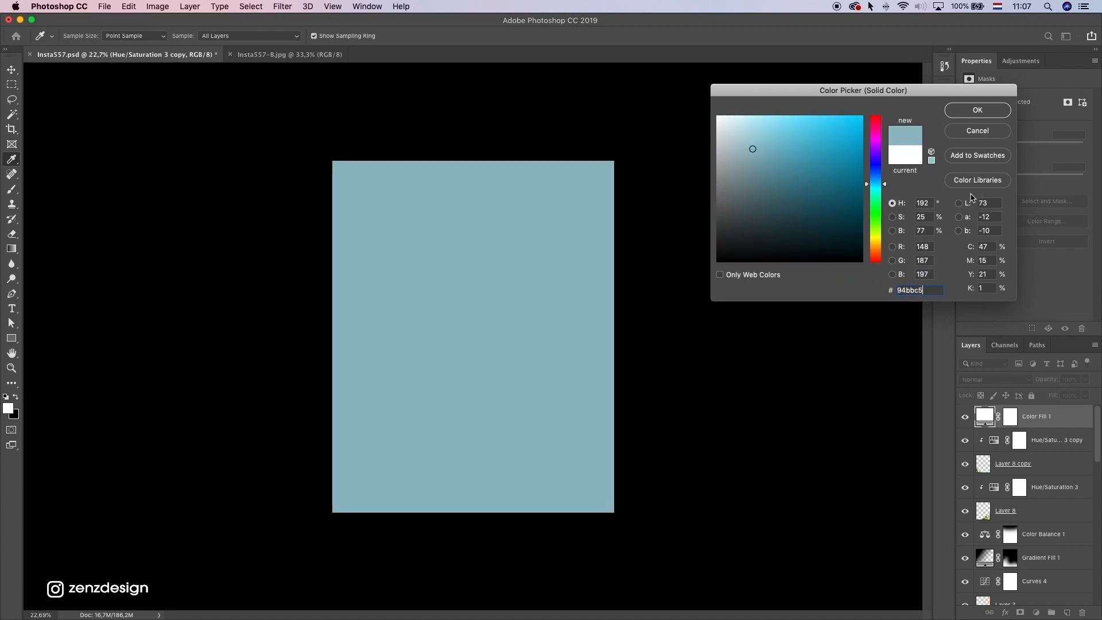
pyautogui.click(978, 110)
pyautogui.click(1084, 379)
pyautogui.moveTo(1046, 396)
pyautogui.mouseDown()
pyautogui.moveTo(1033, 393)
pyautogui.moveTo(1044, 395)
pyautogui.mouseUp()
pyautogui.click(971, 425)
pyautogui.click(971, 425)
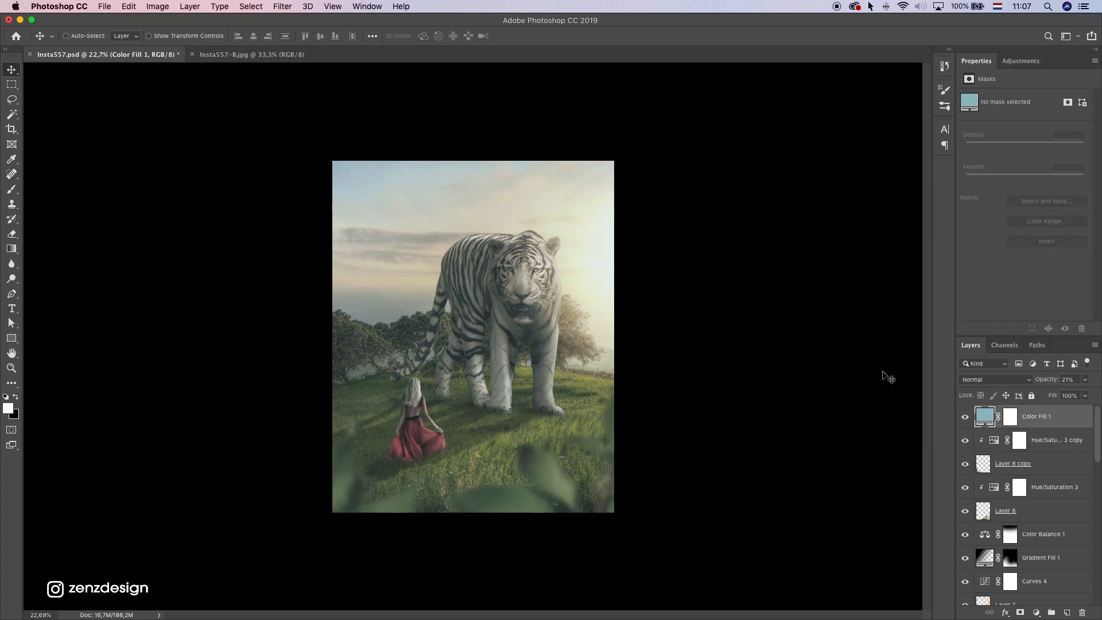
# Step: Export the flattened look of the composite as an image for grading in Lightroom
pyautogui.click(105, 6)
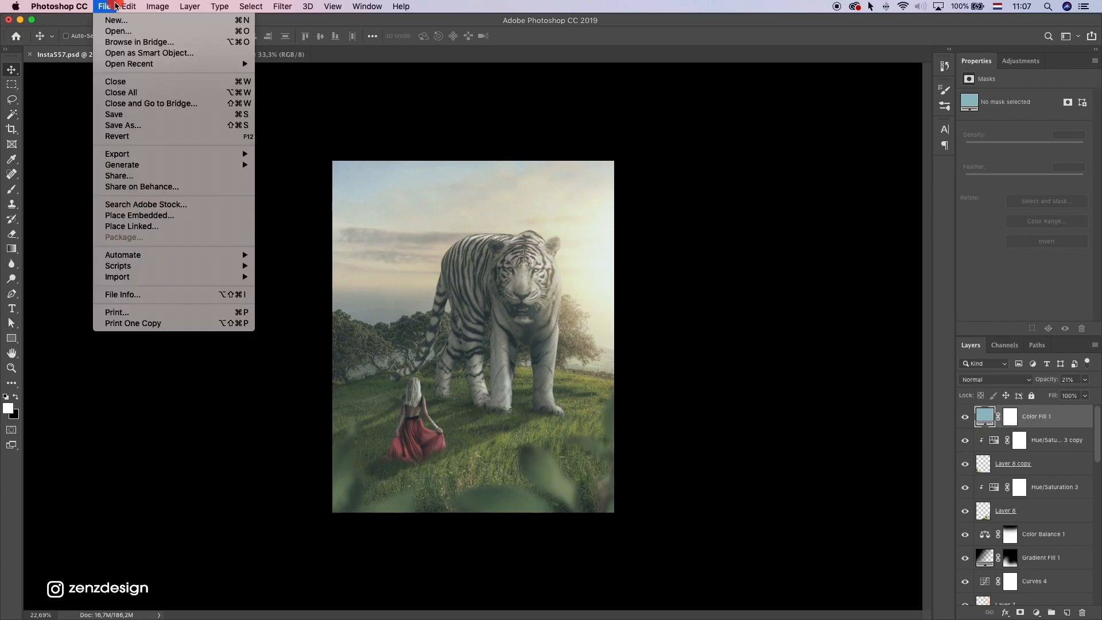
pyautogui.moveTo(172, 154)
pyautogui.click(387, 207)
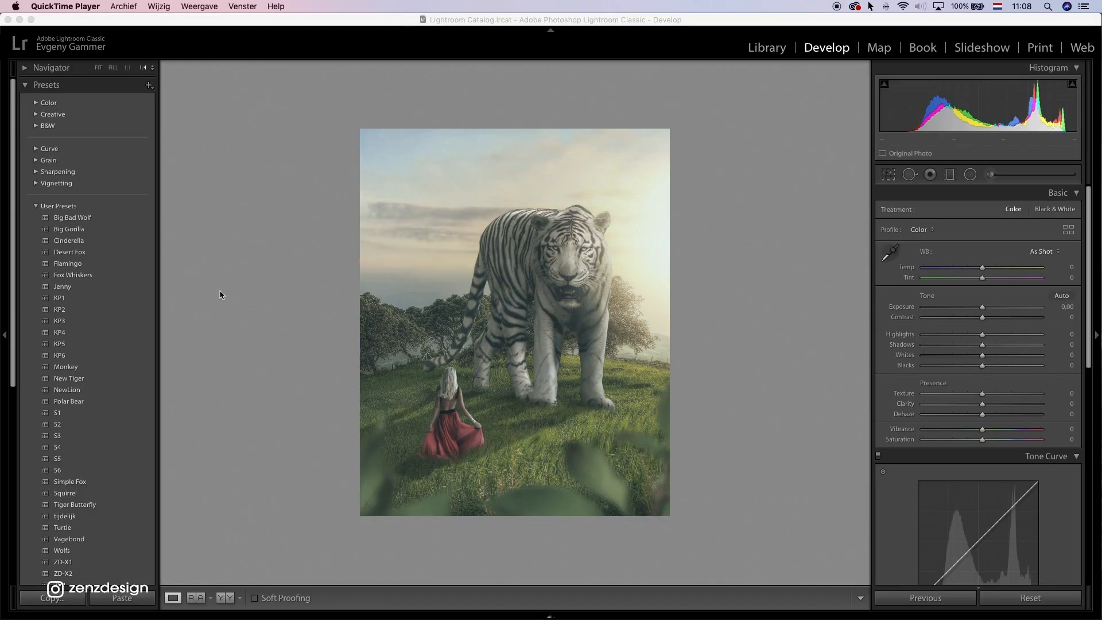
# Step: Switch to Lightroom Classic's Develop module and apply the user preset ZD1 to the tiger image
pyautogui.click(356, 28)
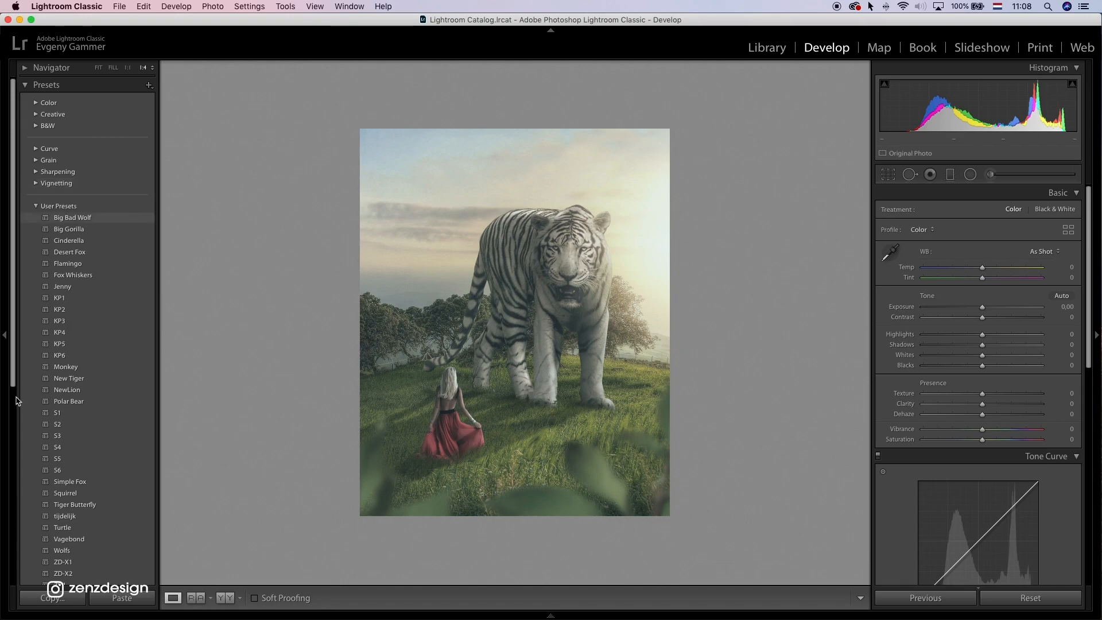
pyautogui.scroll(-3, 9, 432)
pyautogui.scroll(-5, 9, 432)
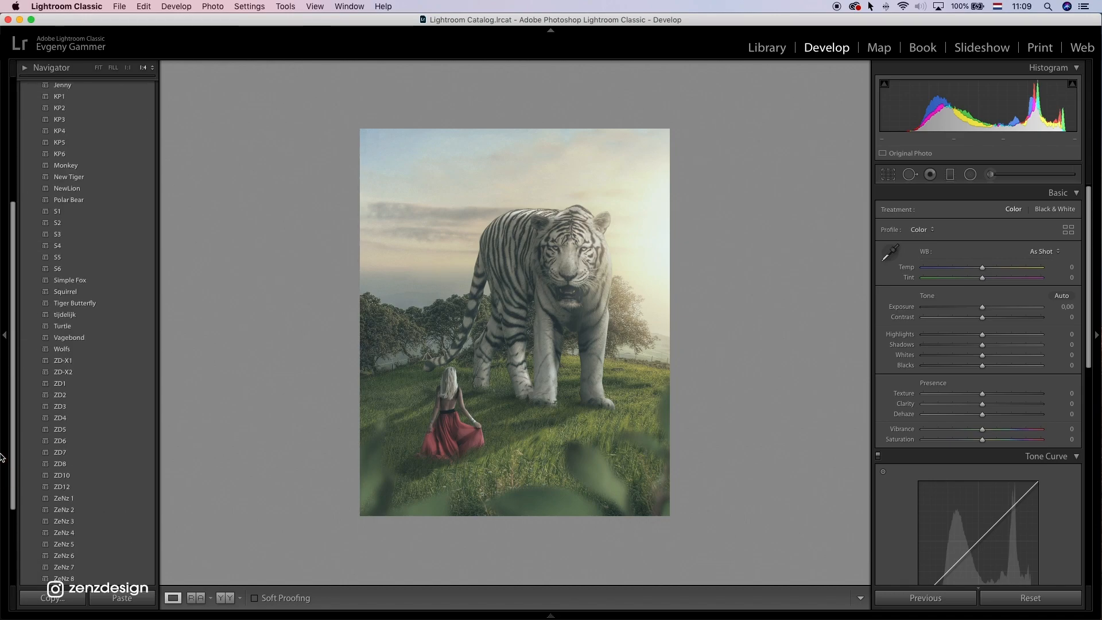
pyautogui.click(93, 387)
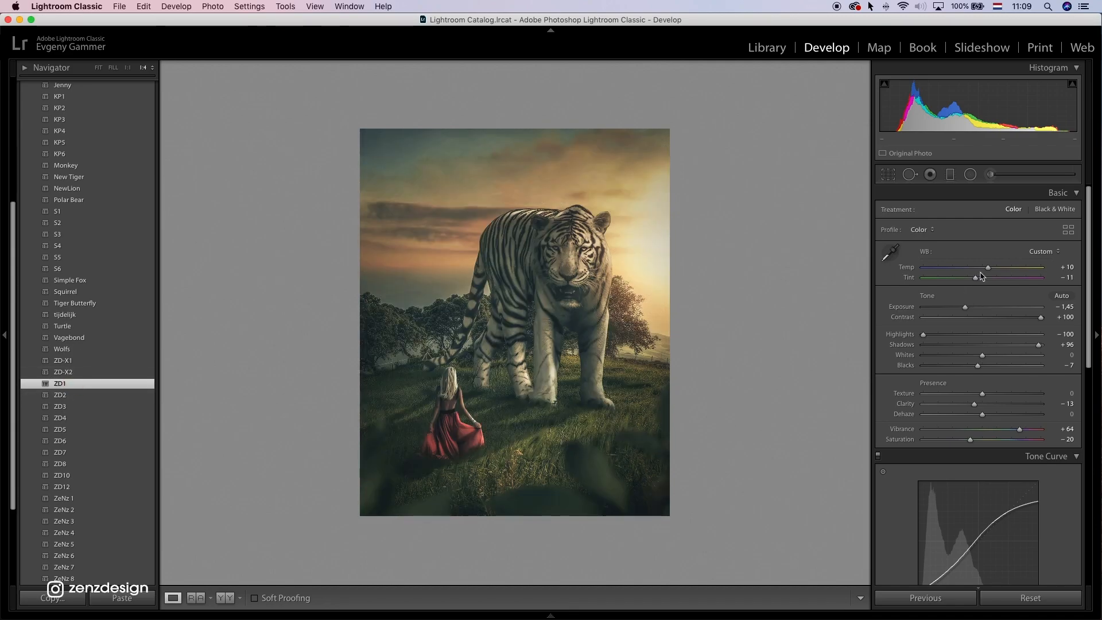
# Step: Open the Radial Filter and move the preset's existing ellipse onto the bright sky beside the tiger's head
pyautogui.hotkey('shift', 'm')
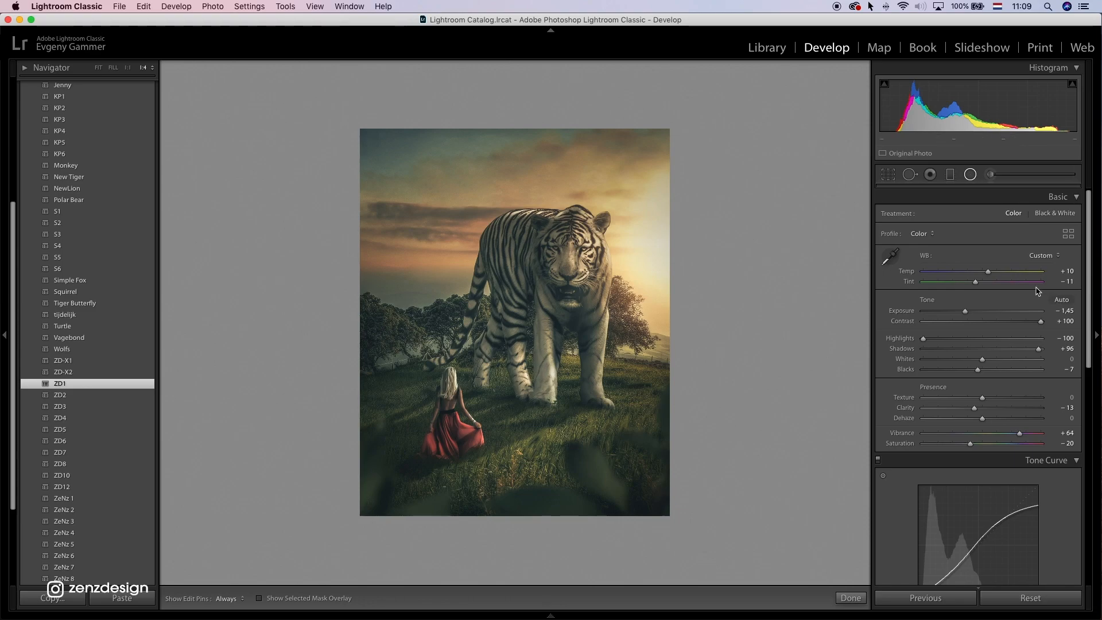
pyautogui.moveTo(1022, 251); pyautogui.dragTo(1026, 250)
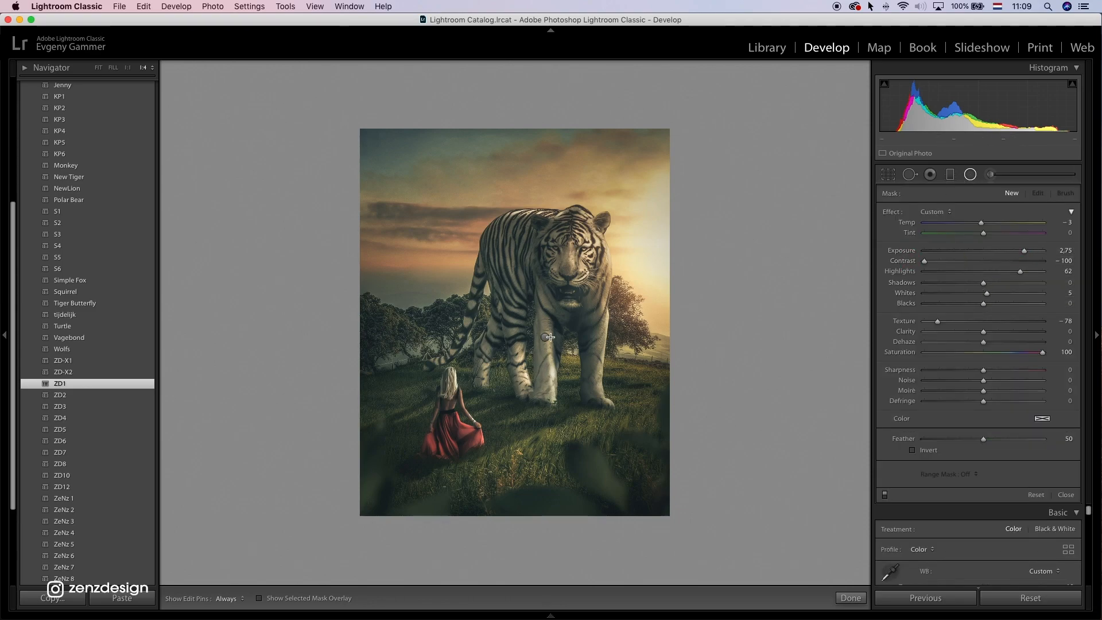
pyautogui.click(547, 337)
pyautogui.moveTo(547, 337); pyautogui.dragTo(647, 248)
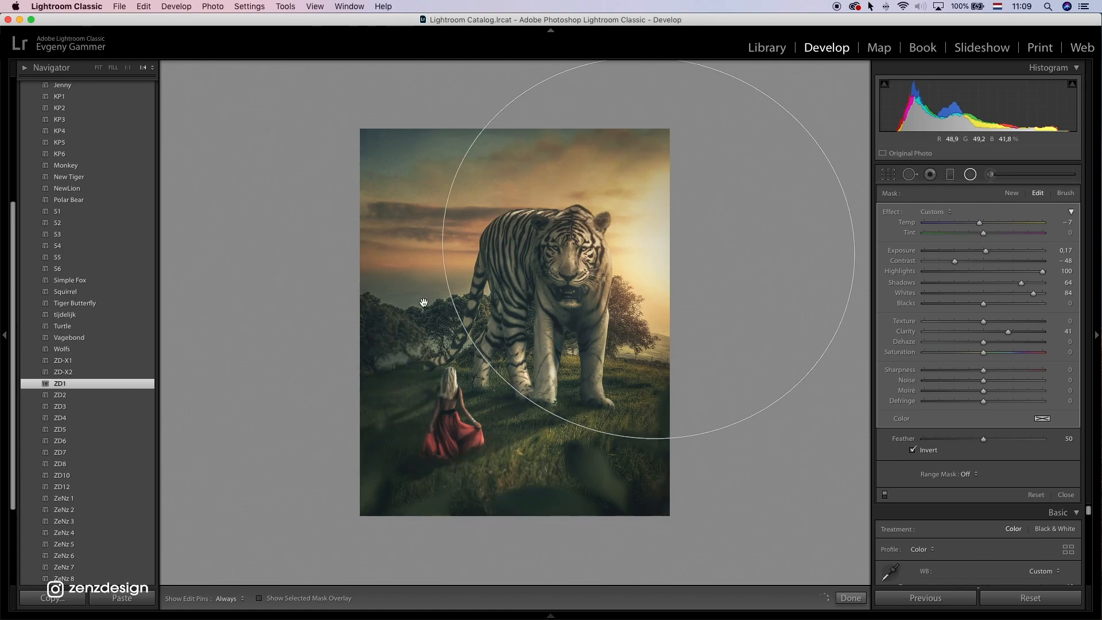
# Step: Enlarge and tilt the radial filter so it surrounds the tiger and the woman, and set its exposure to 0.37
pyautogui.moveTo(287, 229); pyautogui.dragTo(307, 274)
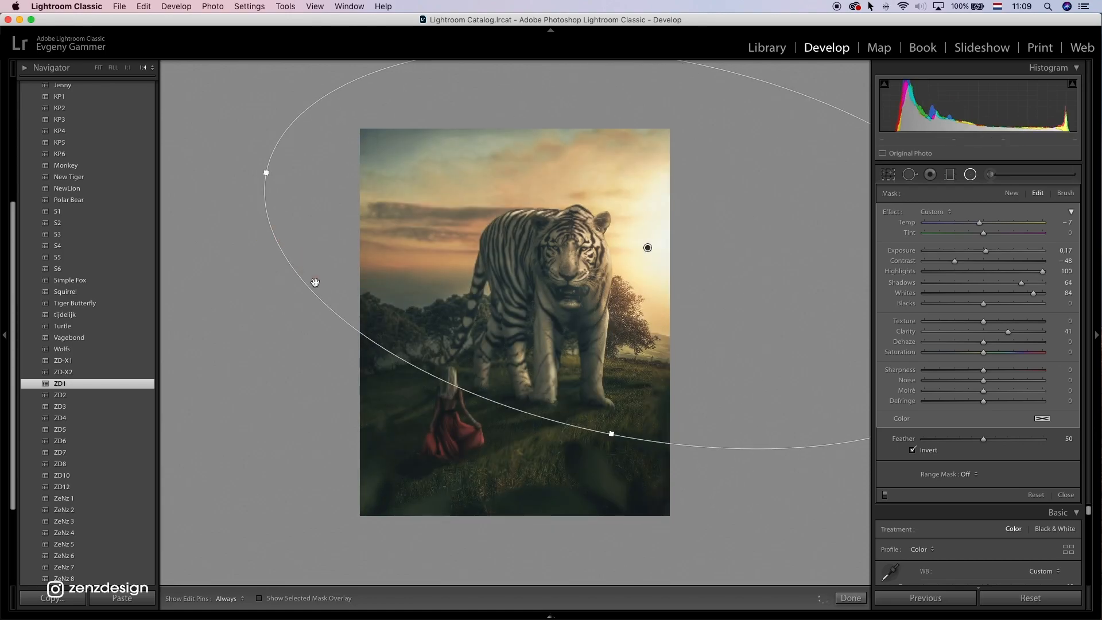
pyautogui.moveTo(337, 329); pyautogui.dragTo(456, 494)
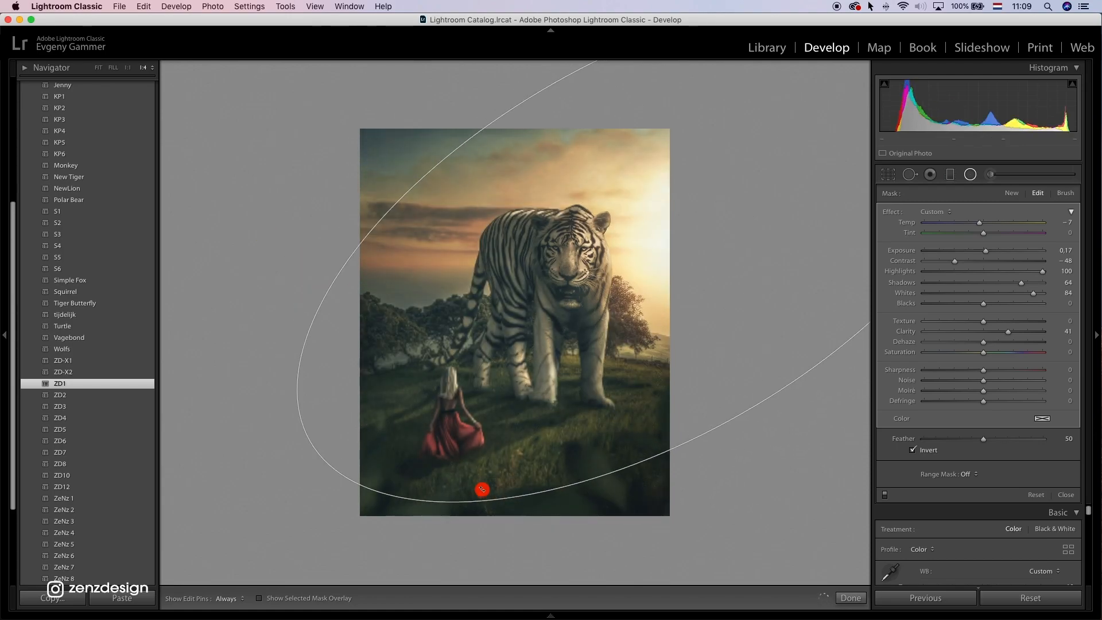
pyautogui.moveTo(650, 248); pyautogui.dragTo(630, 282)
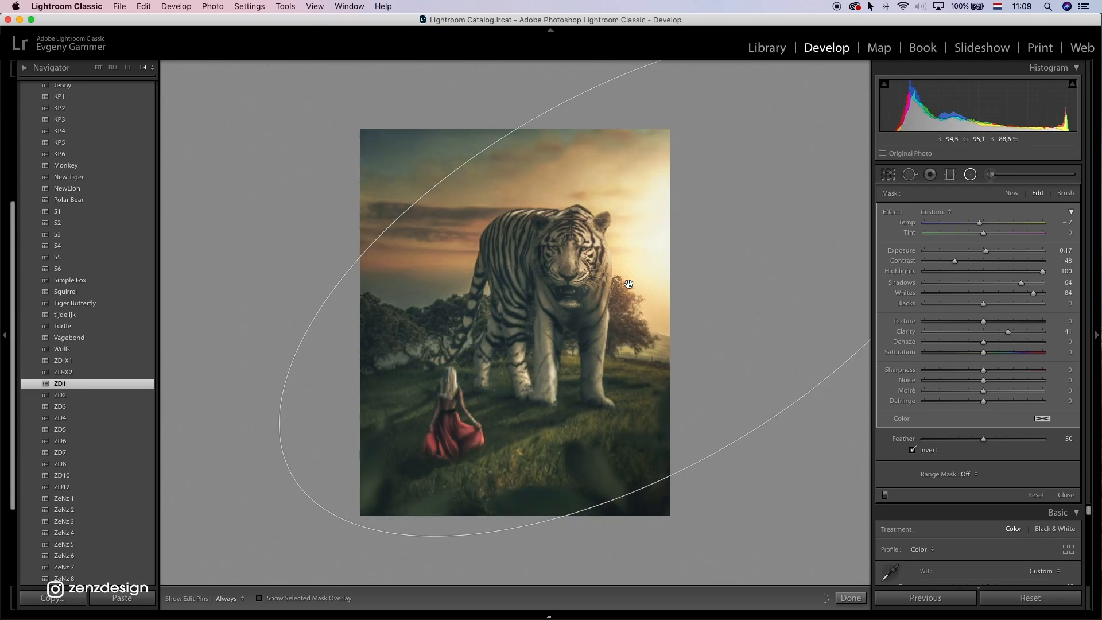
pyautogui.moveTo(991, 249); pyautogui.dragTo(993, 255)
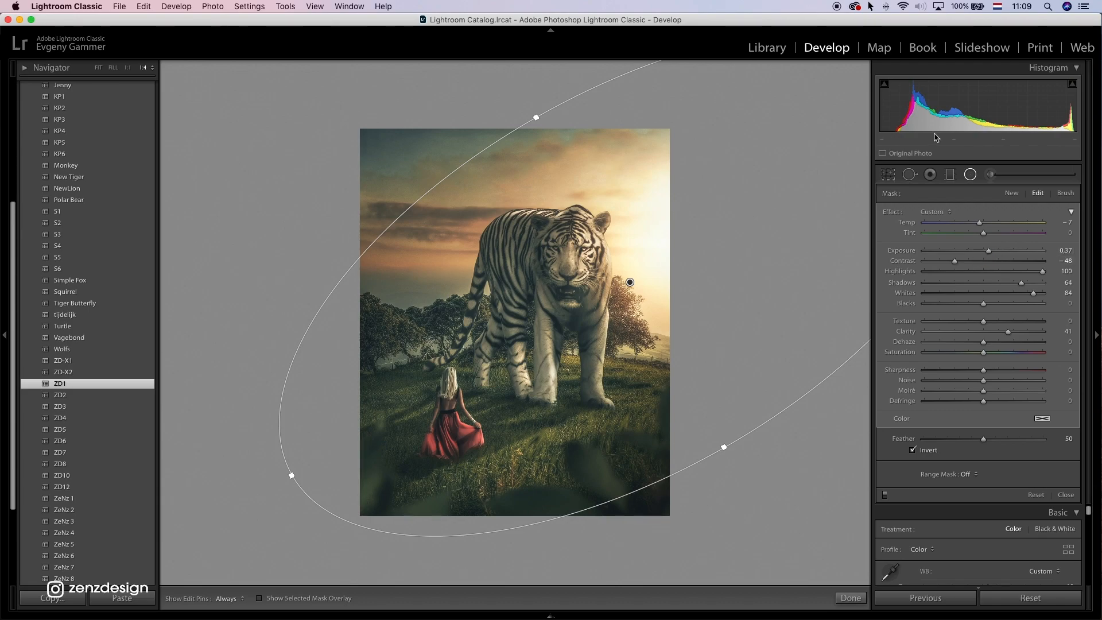
pyautogui.click(970, 176)
# Step: Export the graded photo from Lightroom as Insta557-C.jpg
pyautogui.rightClick(546, 226)
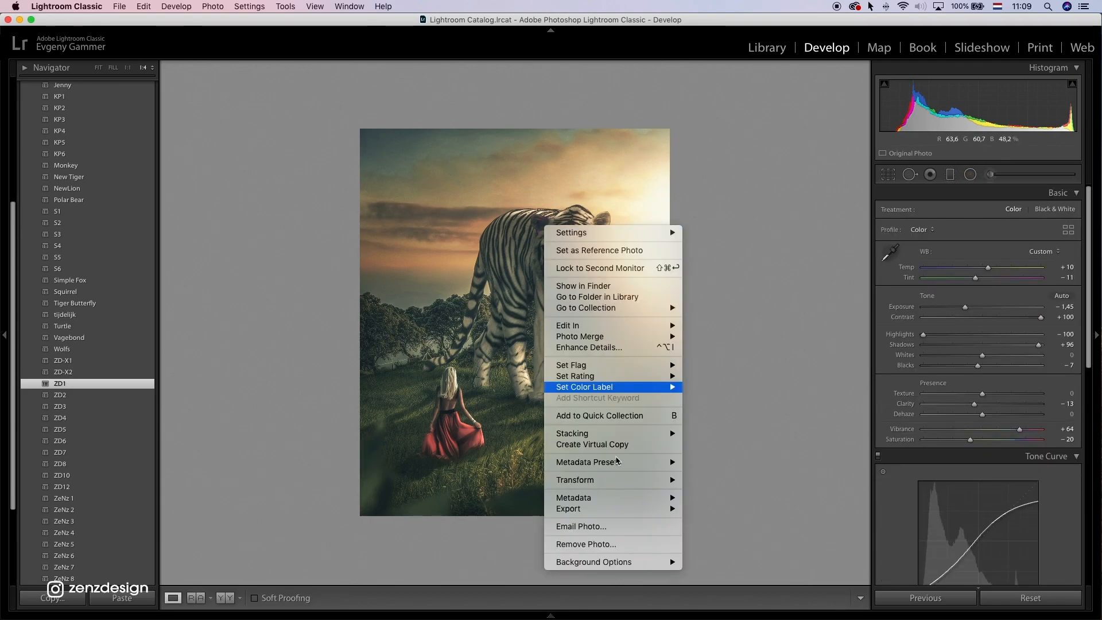
pyautogui.moveTo(632, 508)
pyautogui.click(726, 470)
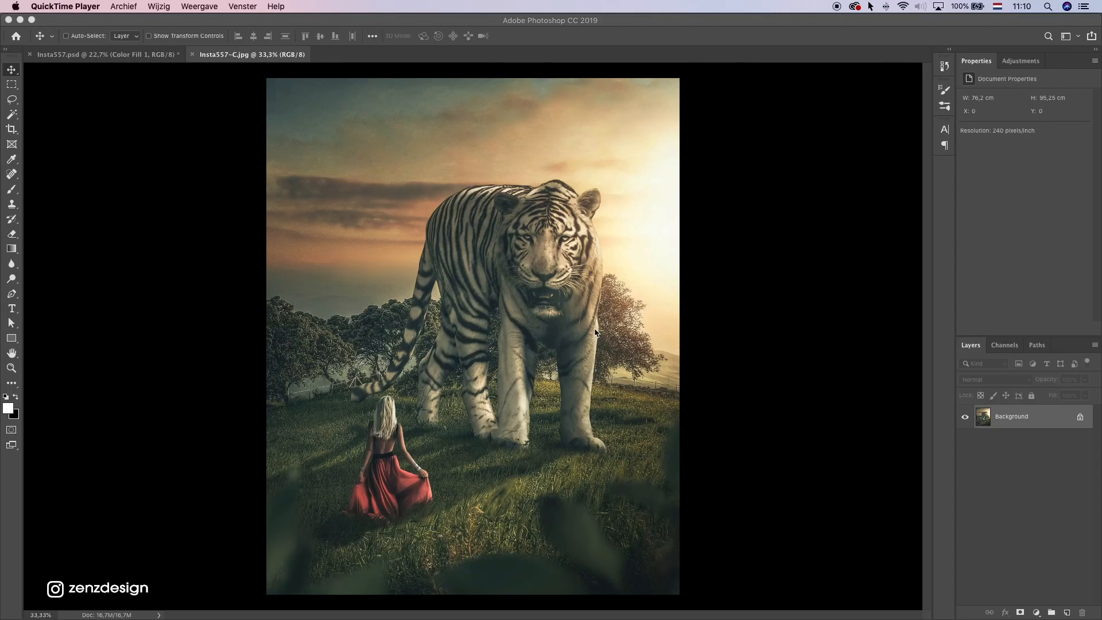
# Step: Return to Insta557.psd in Photoshop and replace the blue Solid Color fill with the graded image as the top layer
pyautogui.click(366, 135)
pyautogui.click(135, 57)
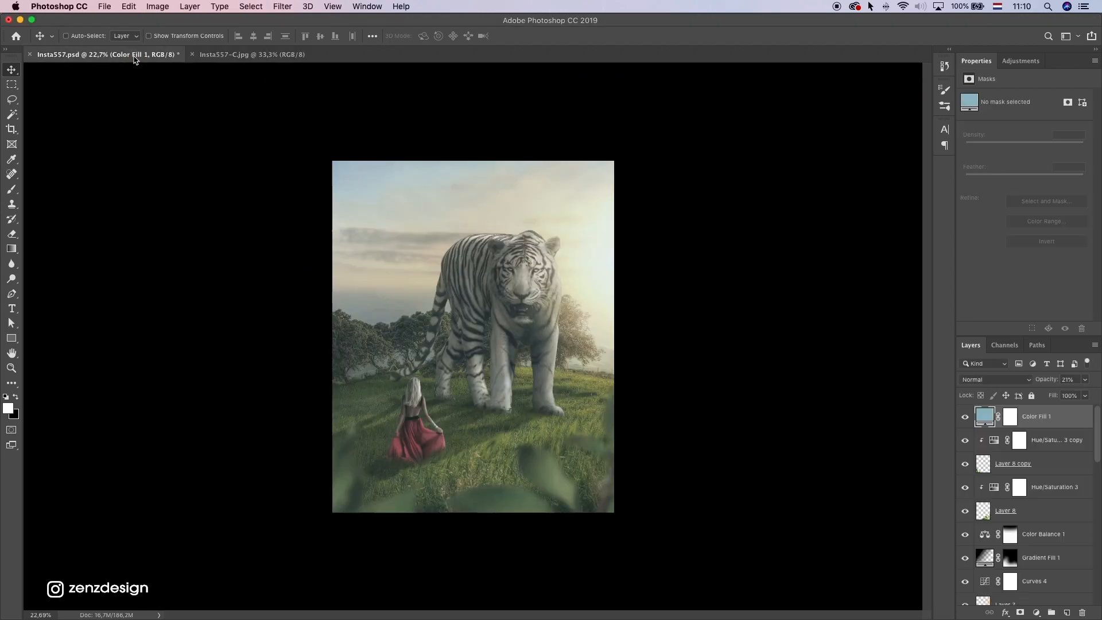
pyautogui.moveTo(978, 425); pyautogui.dragTo(1081, 615)
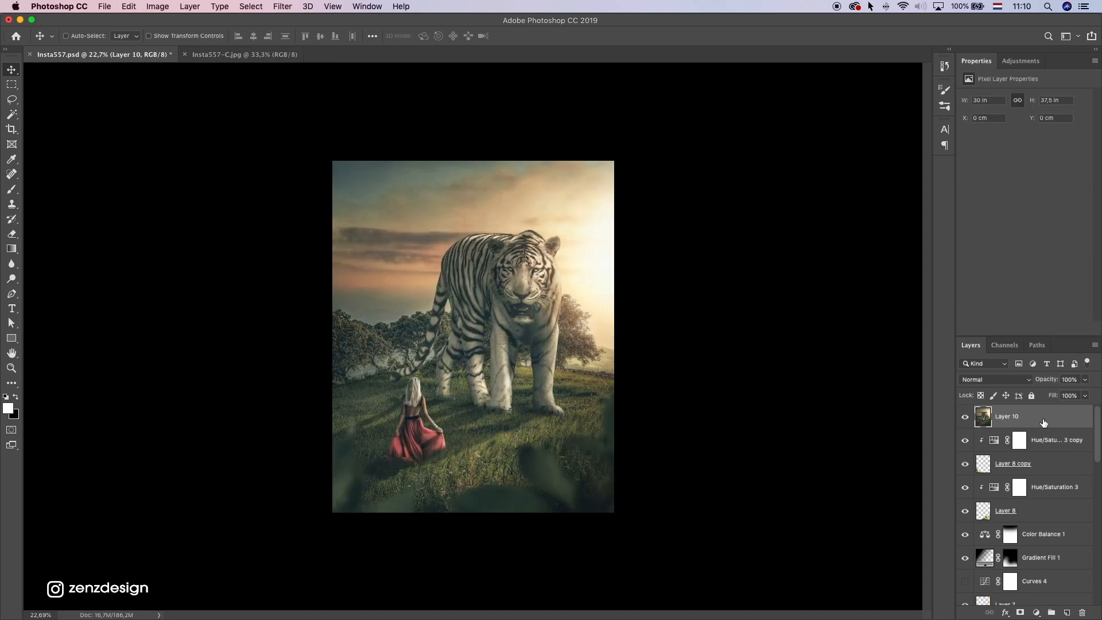
# Step: Lower the graded layer's opacity to 76% and compare the image with and without it
pyautogui.moveTo(1085, 382)
pyautogui.mouseDown()
pyautogui.moveTo(1057, 395)
pyautogui.moveTo(1073, 395)
pyautogui.mouseUp()
pyautogui.click(964, 418)
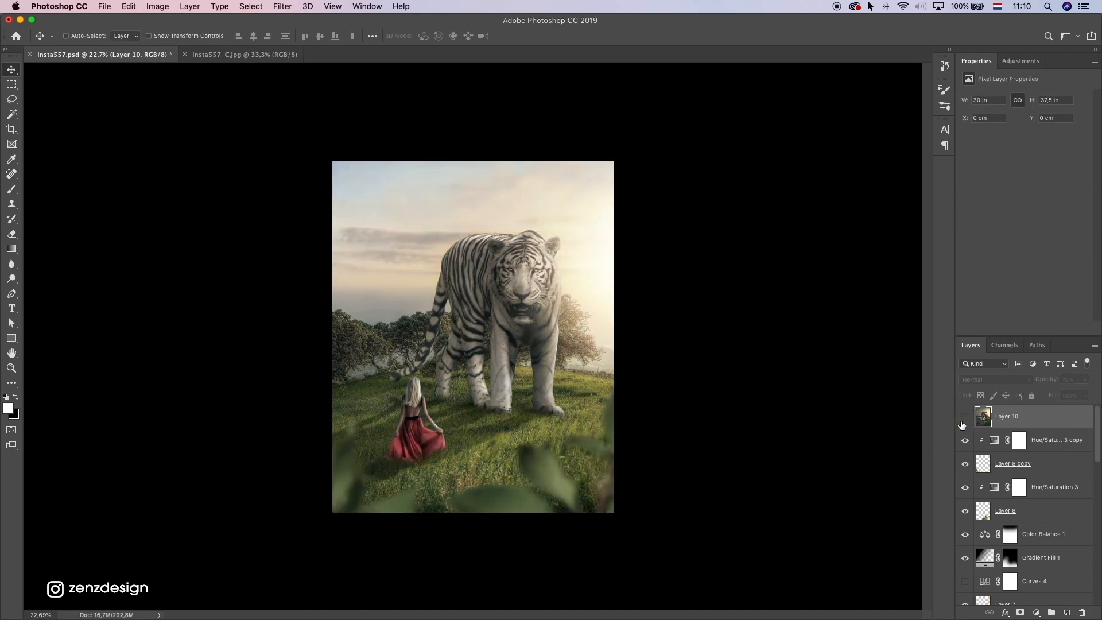
pyautogui.click(965, 421)
# Step: Add a Curves adjustment above the graded layer, moving the black point to input 20 and fine-tuning the midtones
pyautogui.click(1038, 612)
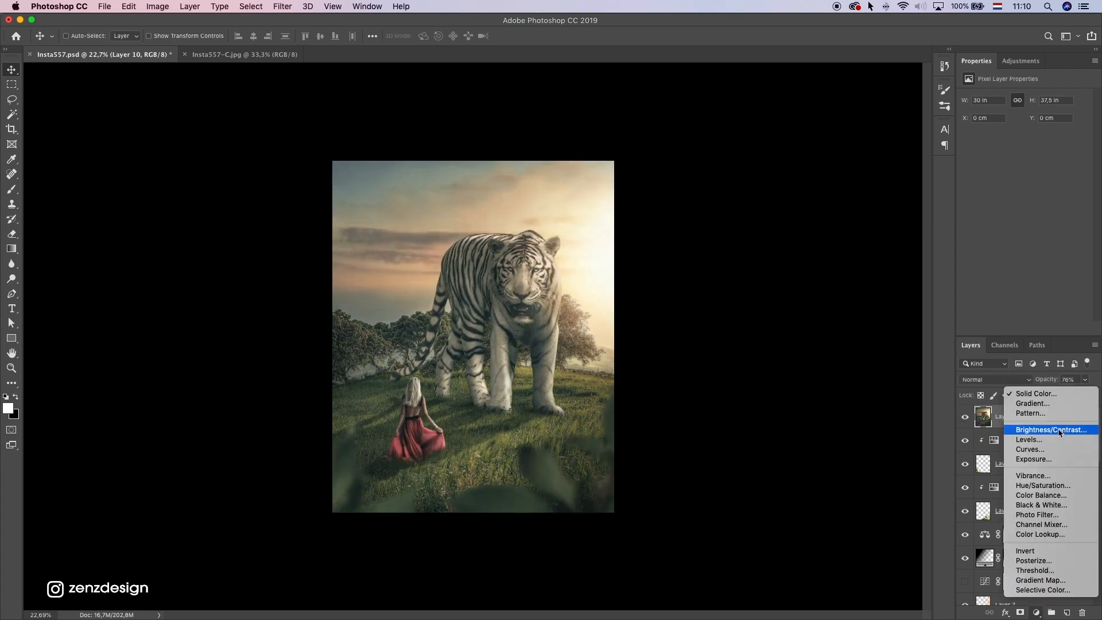
pyautogui.click(1028, 450)
pyautogui.moveTo(989, 220); pyautogui.dragTo(997, 223)
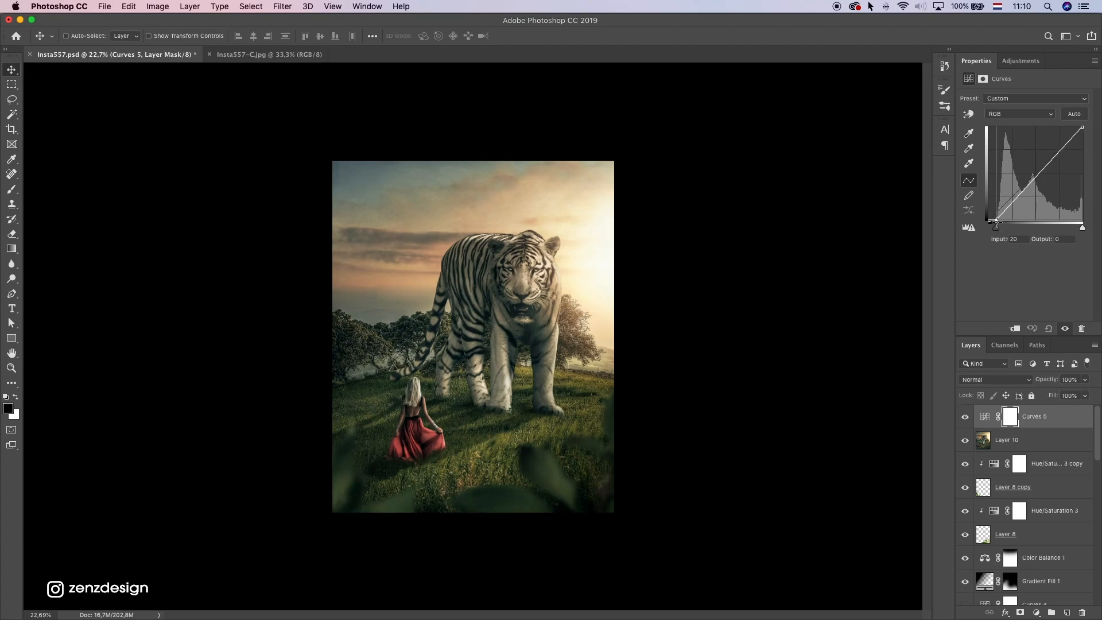
pyautogui.moveTo(1034, 180); pyautogui.dragTo(1035, 180)
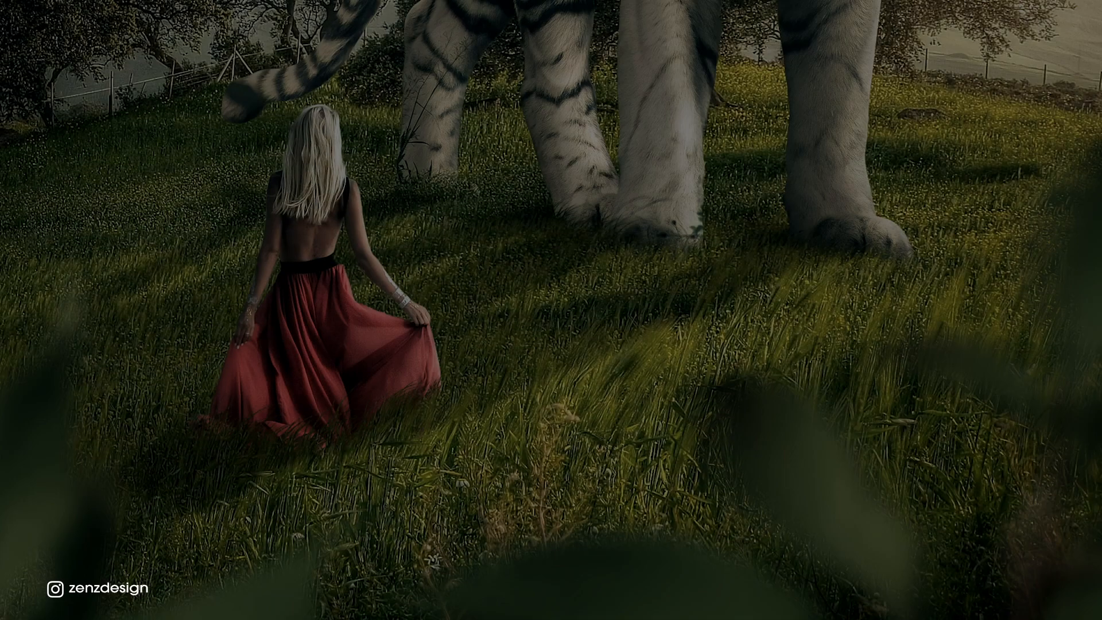